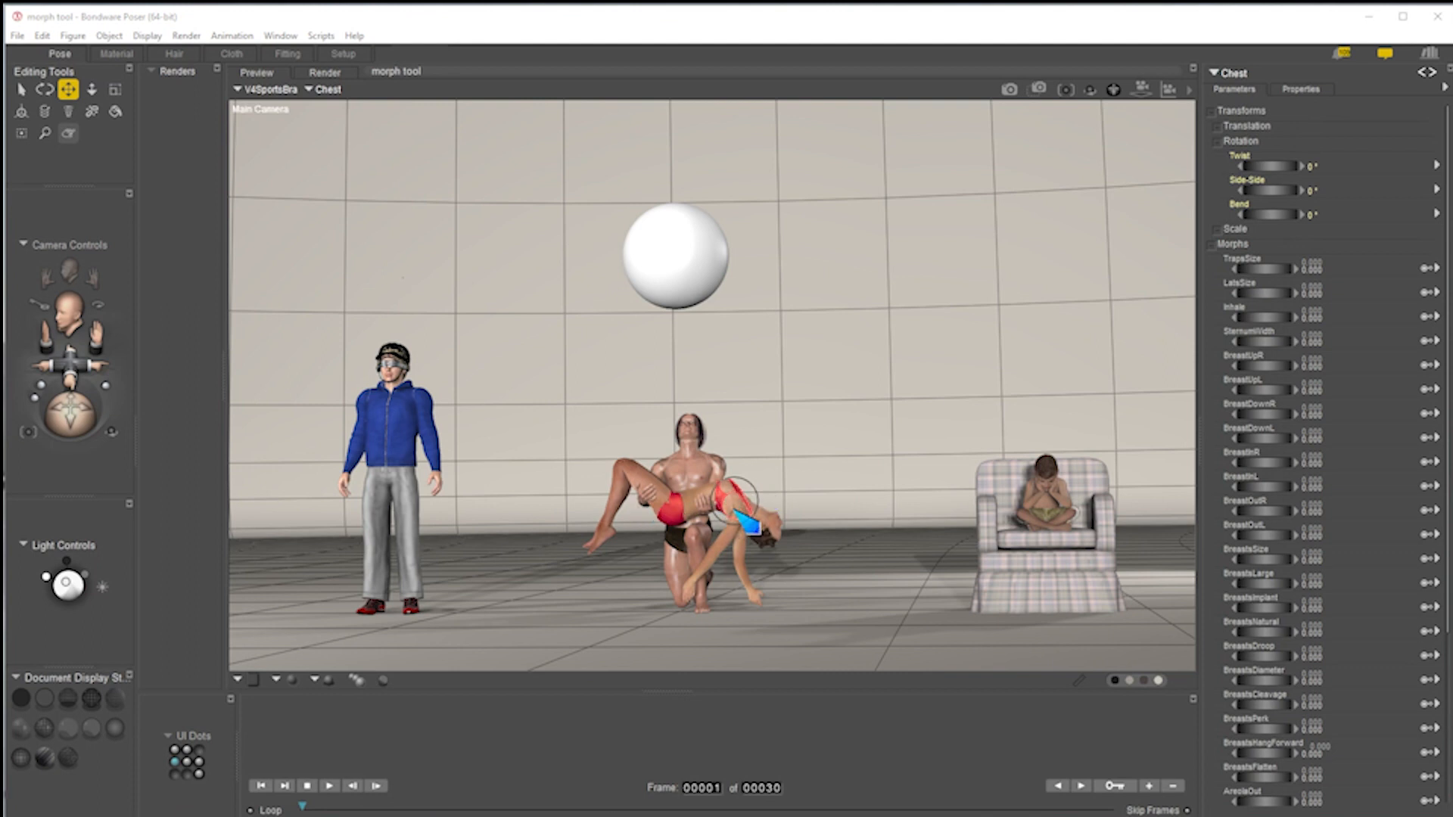
# Step: Switch the viewport to the custom "couple" camera to frame the man carrying the woman
pyautogui.click(693, 473)
pyautogui.click(266, 115)
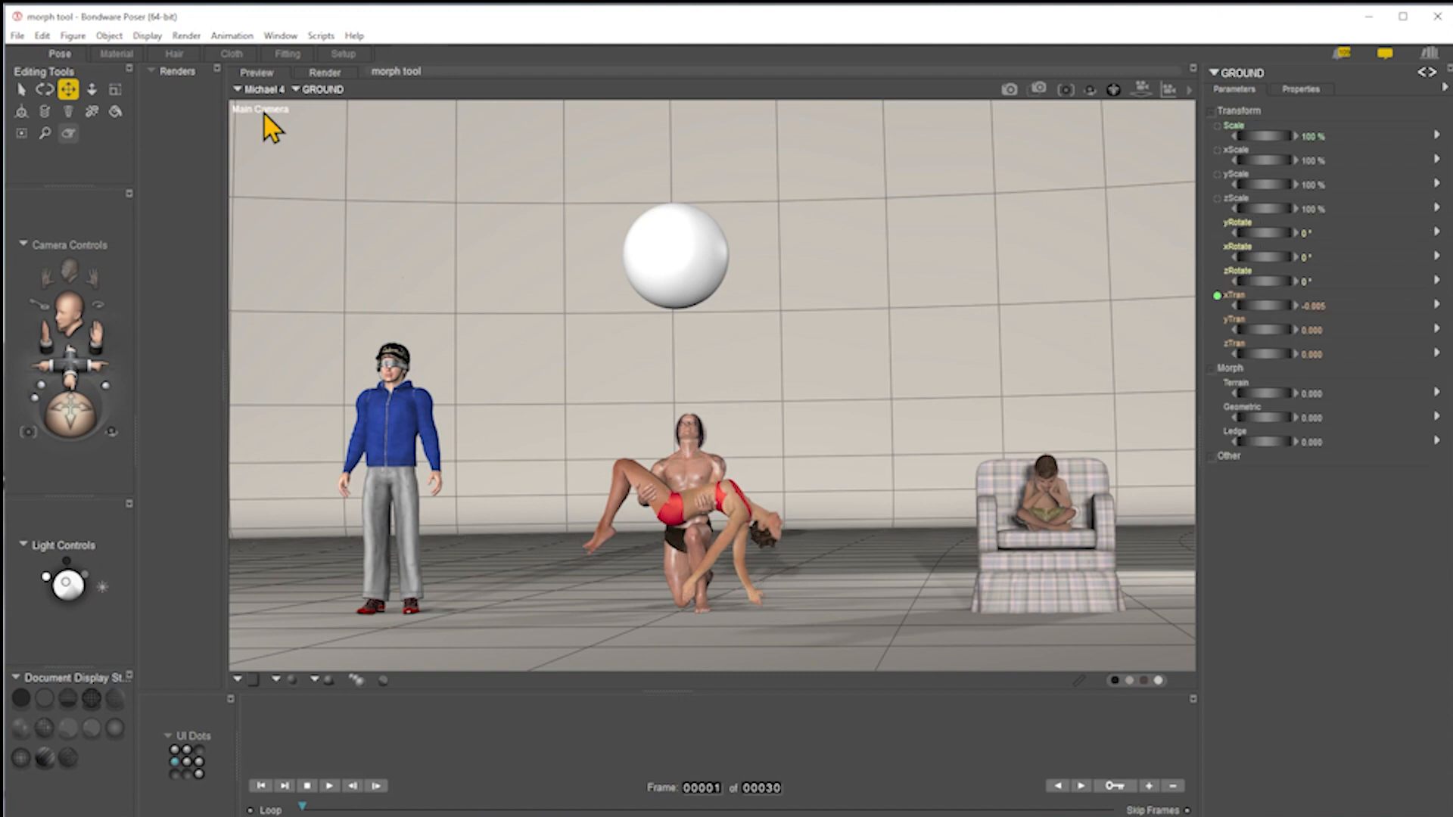
pyautogui.rightClick(265, 113)
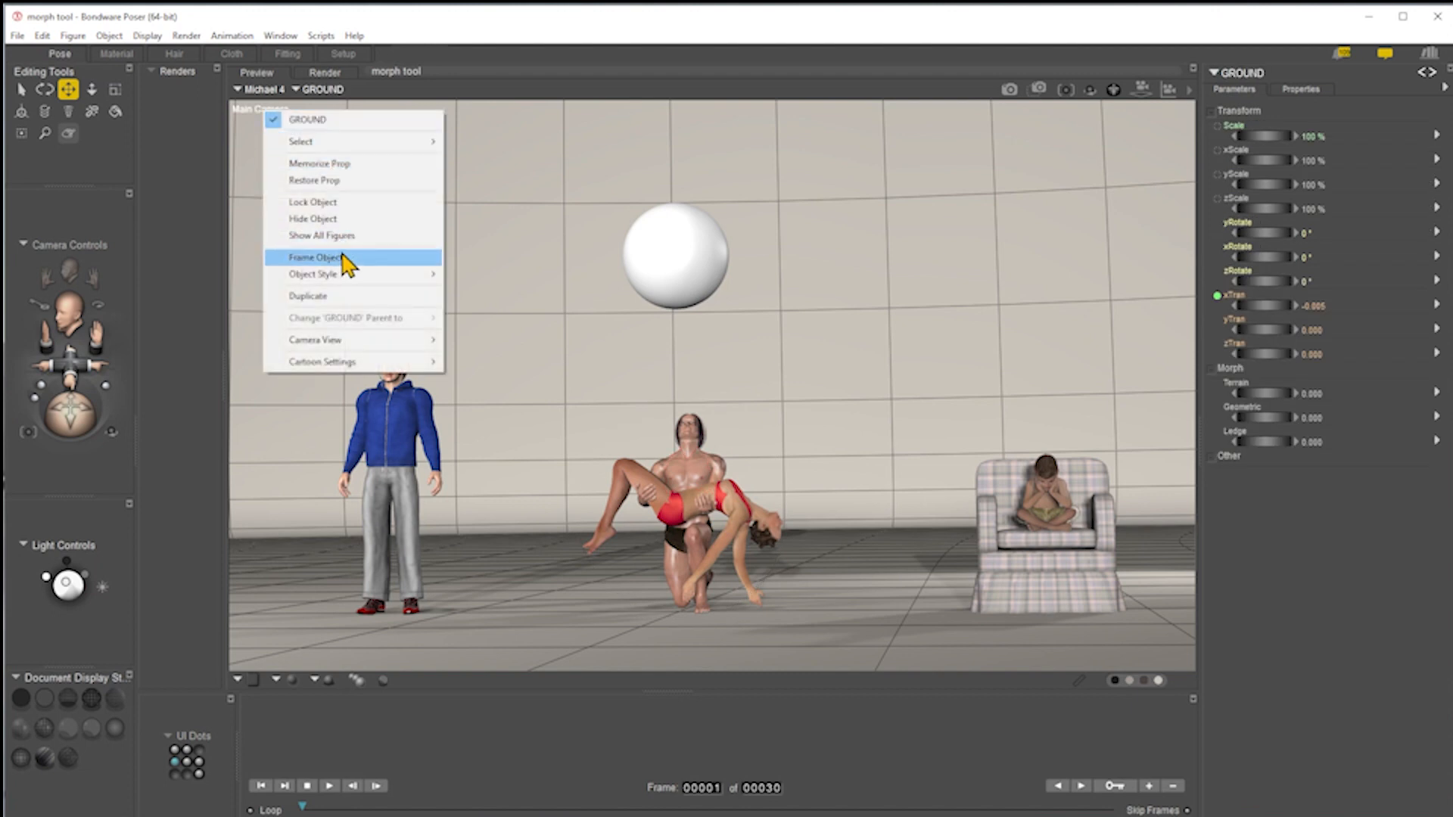
pyautogui.moveTo(352, 340)
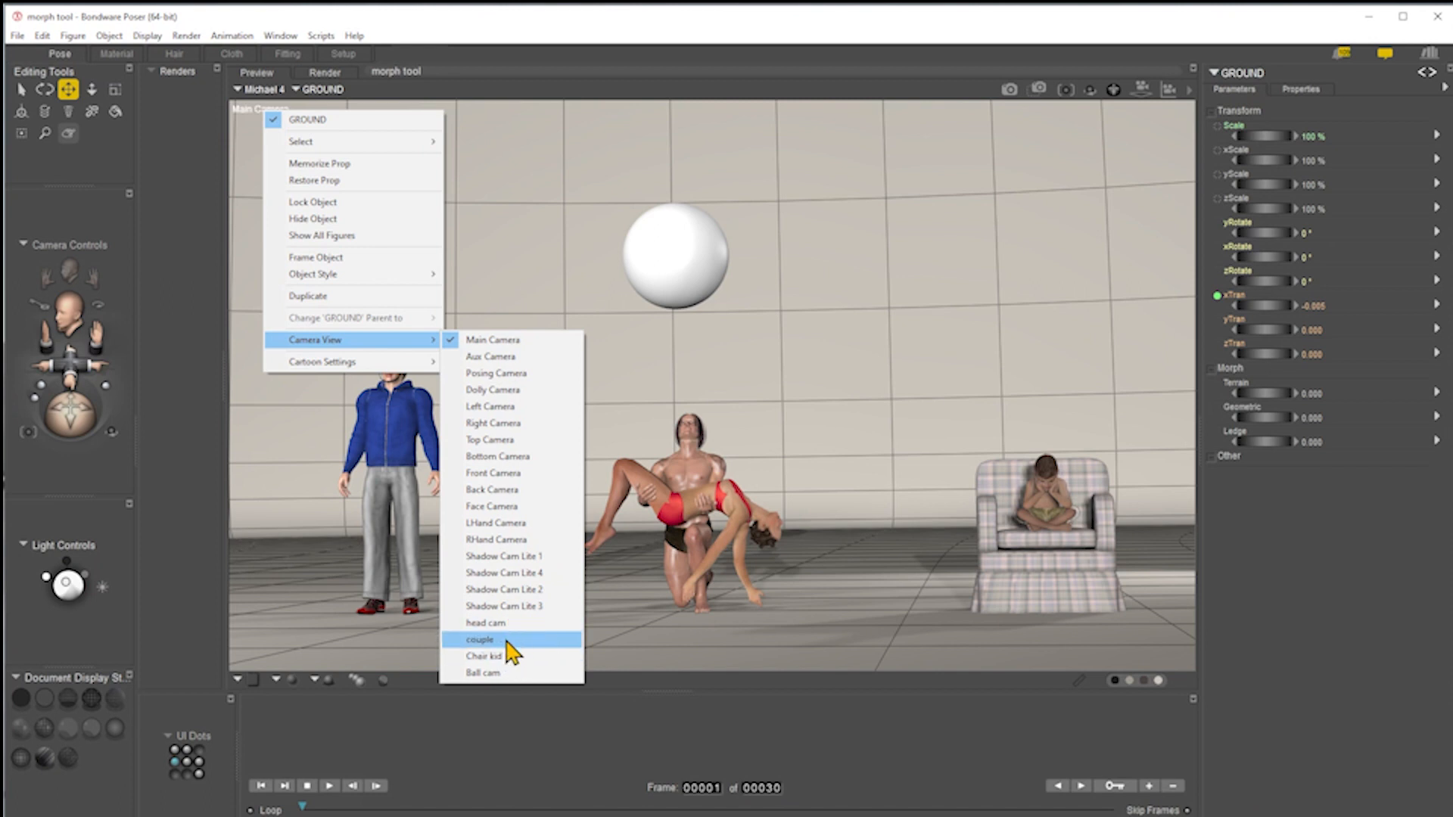
pyautogui.click(480, 640)
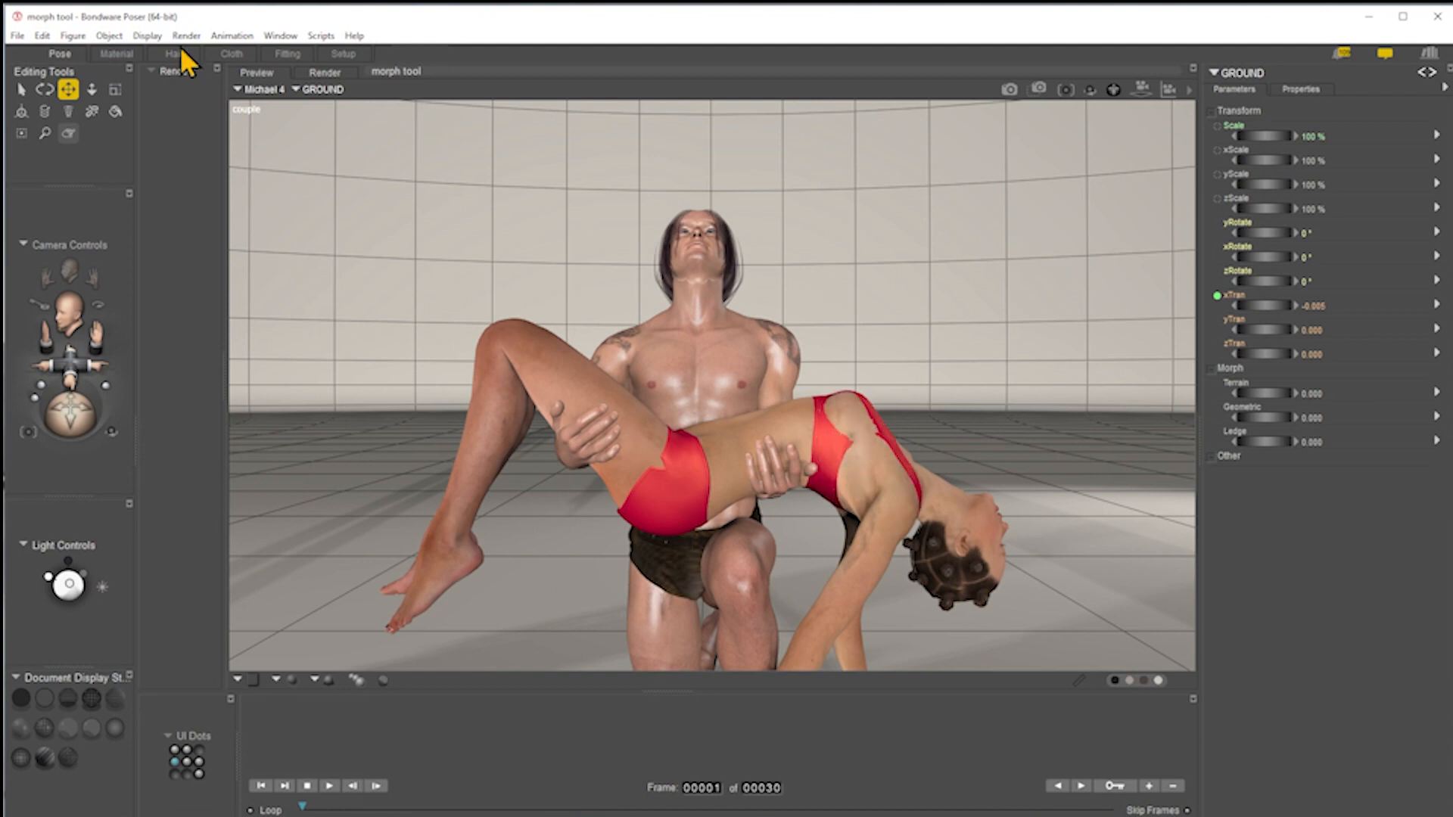
# Step: Try adjusting the BreastsSize morph on the Chest of the V4SportsBra figure
pyautogui.click(265, 90)
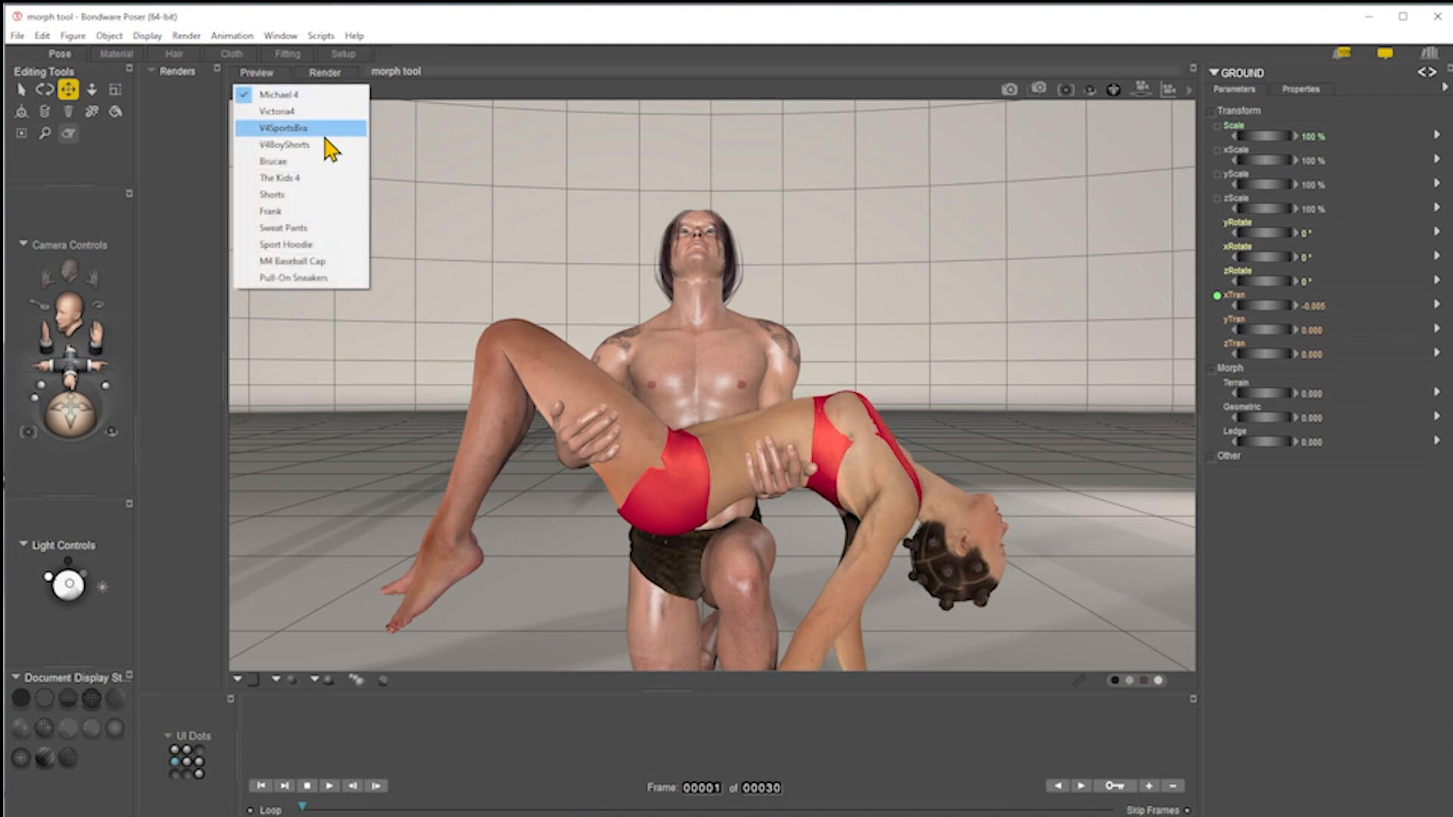
pyautogui.click(324, 135)
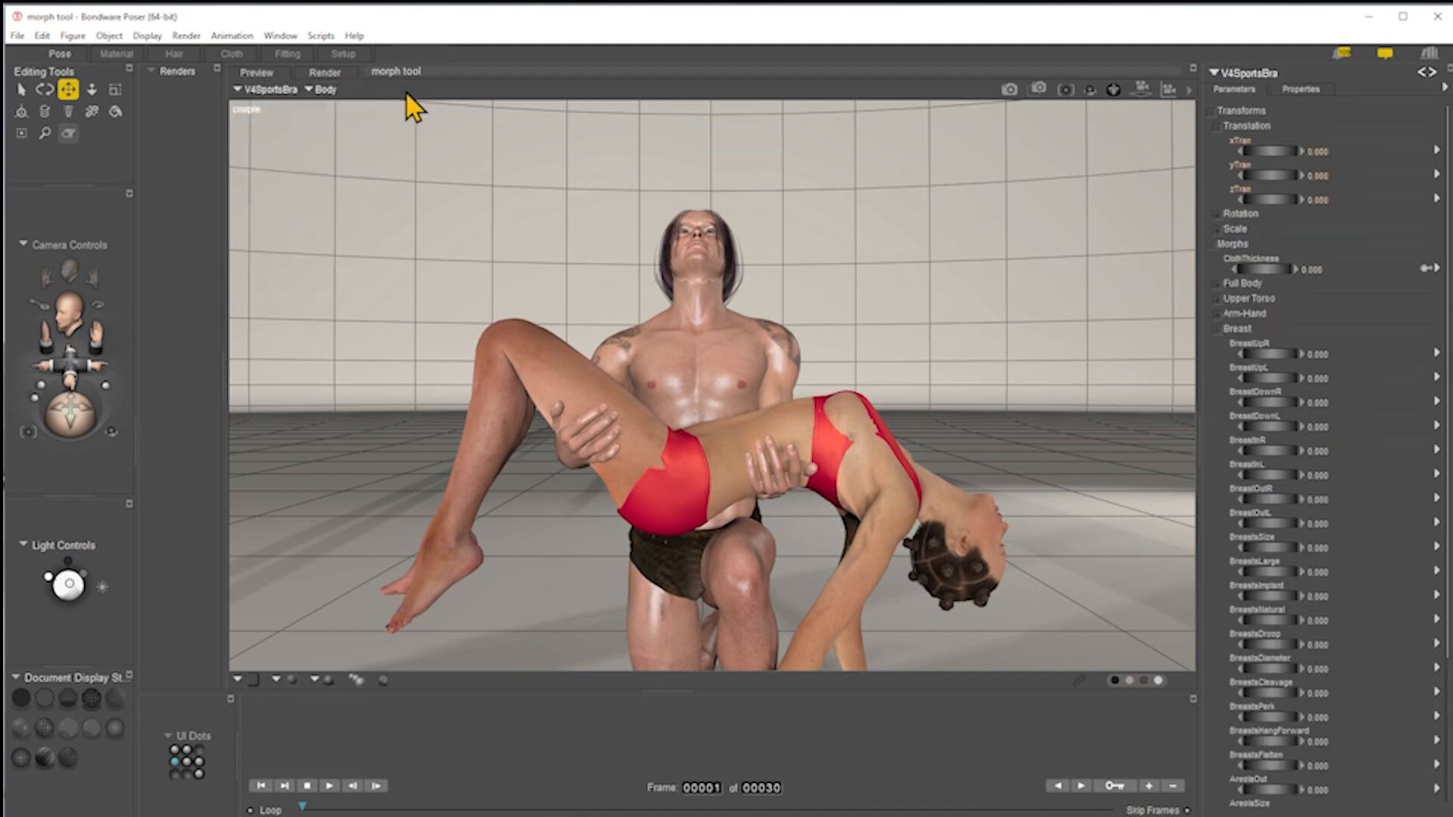
pyautogui.click(333, 90)
pyautogui.moveTo(379, 113)
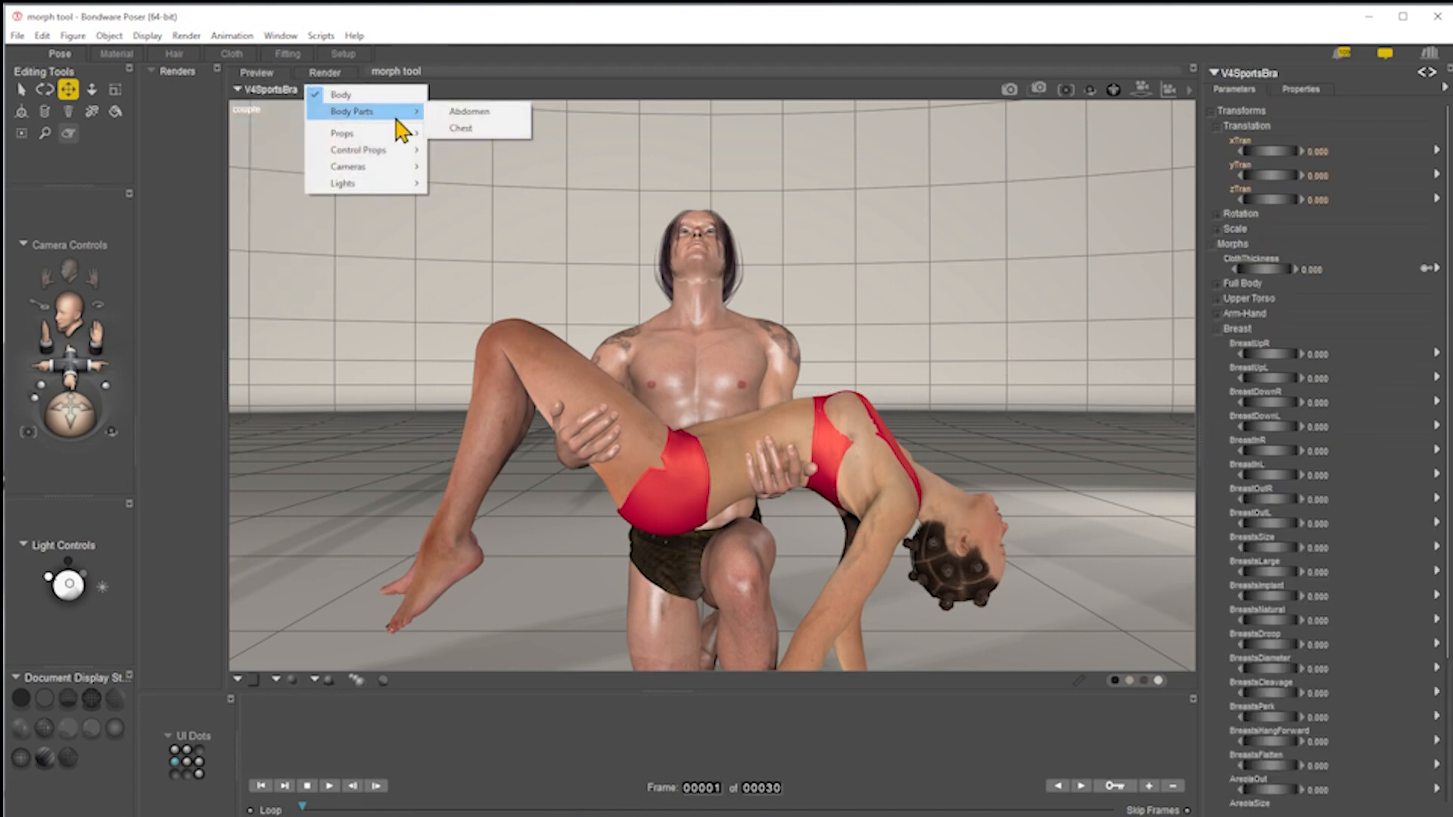
pyautogui.click(477, 137)
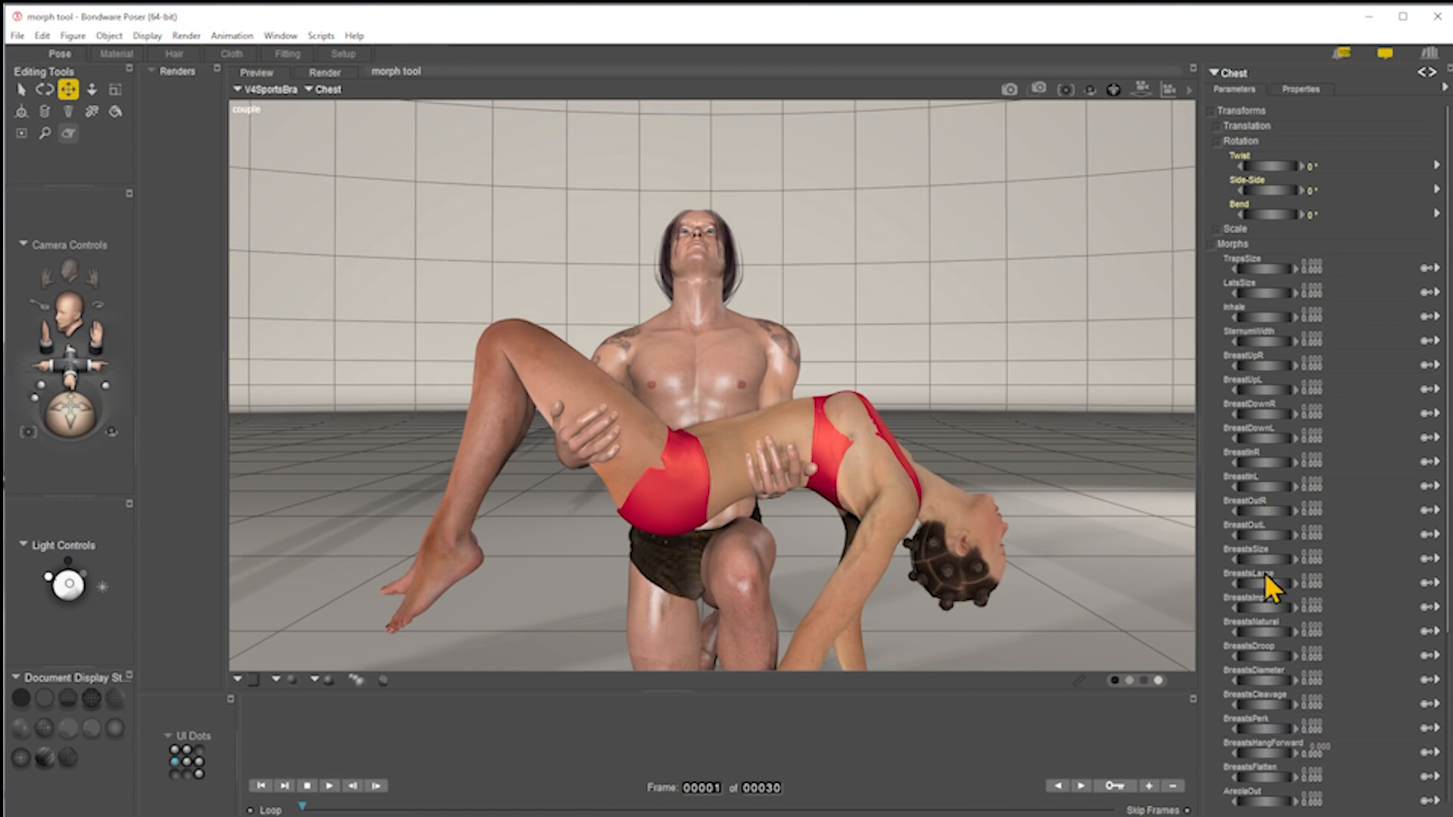
pyautogui.moveTo(1269, 560)
pyautogui.mouseDown()
pyautogui.moveTo(1245, 560)
pyautogui.moveTo(1289, 560)
pyautogui.mouseUp()
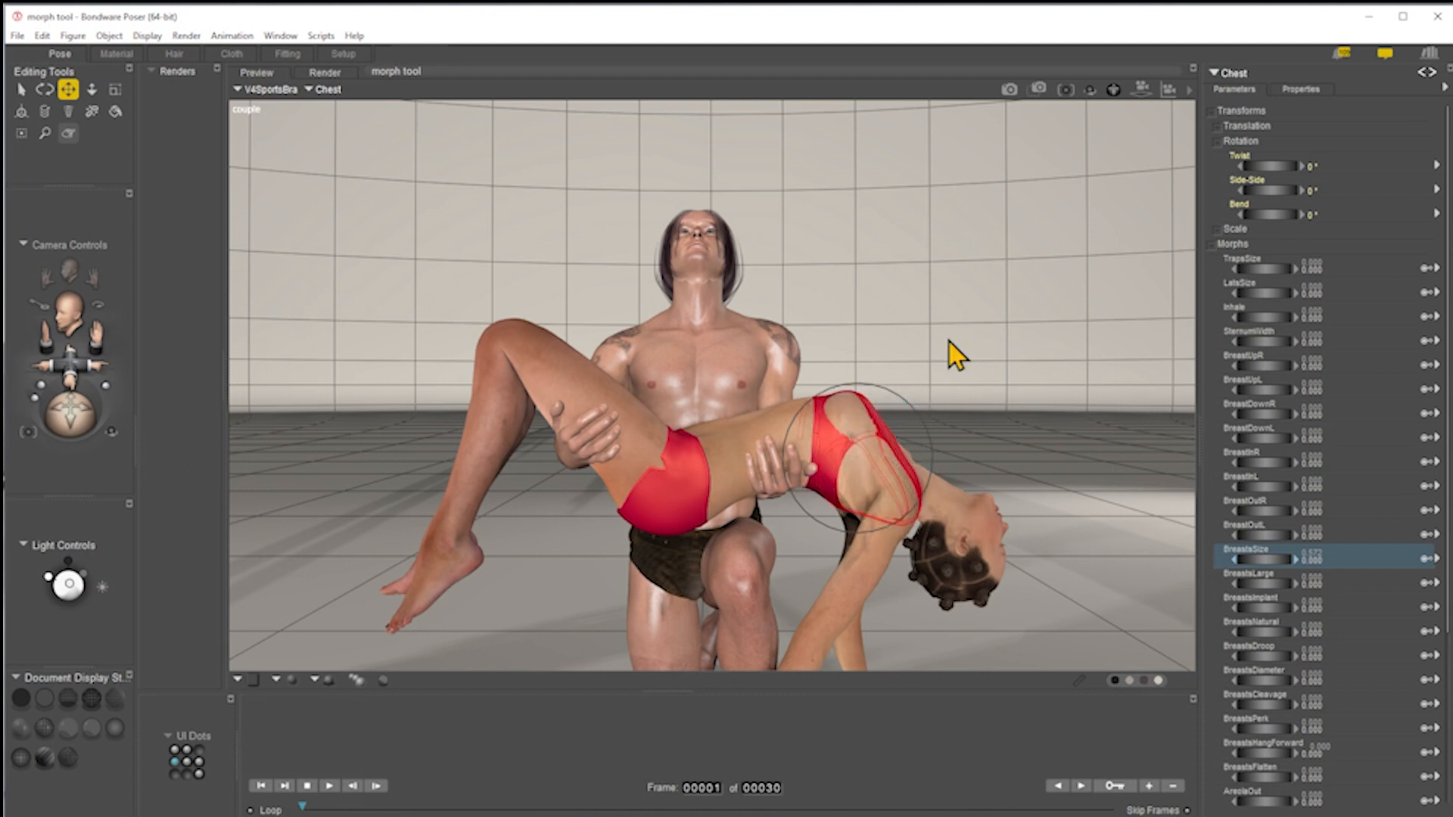
# Step: Create a new morph named "Chest in" on Victoria4's Body with the Morphing Tool
pyautogui.click(272, 110)
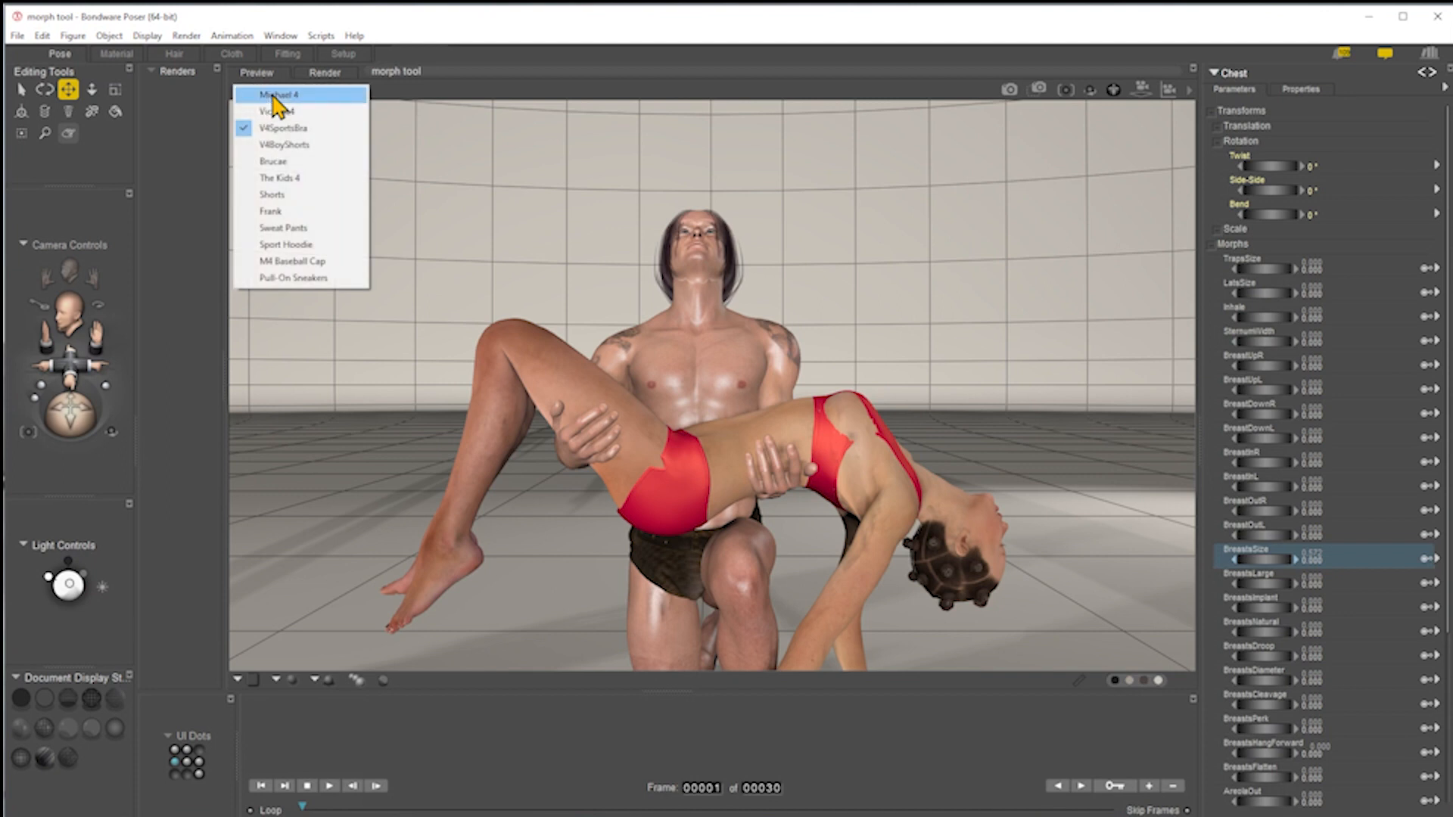
pyautogui.click(306, 128)
pyautogui.click(317, 95)
pyautogui.click(315, 101)
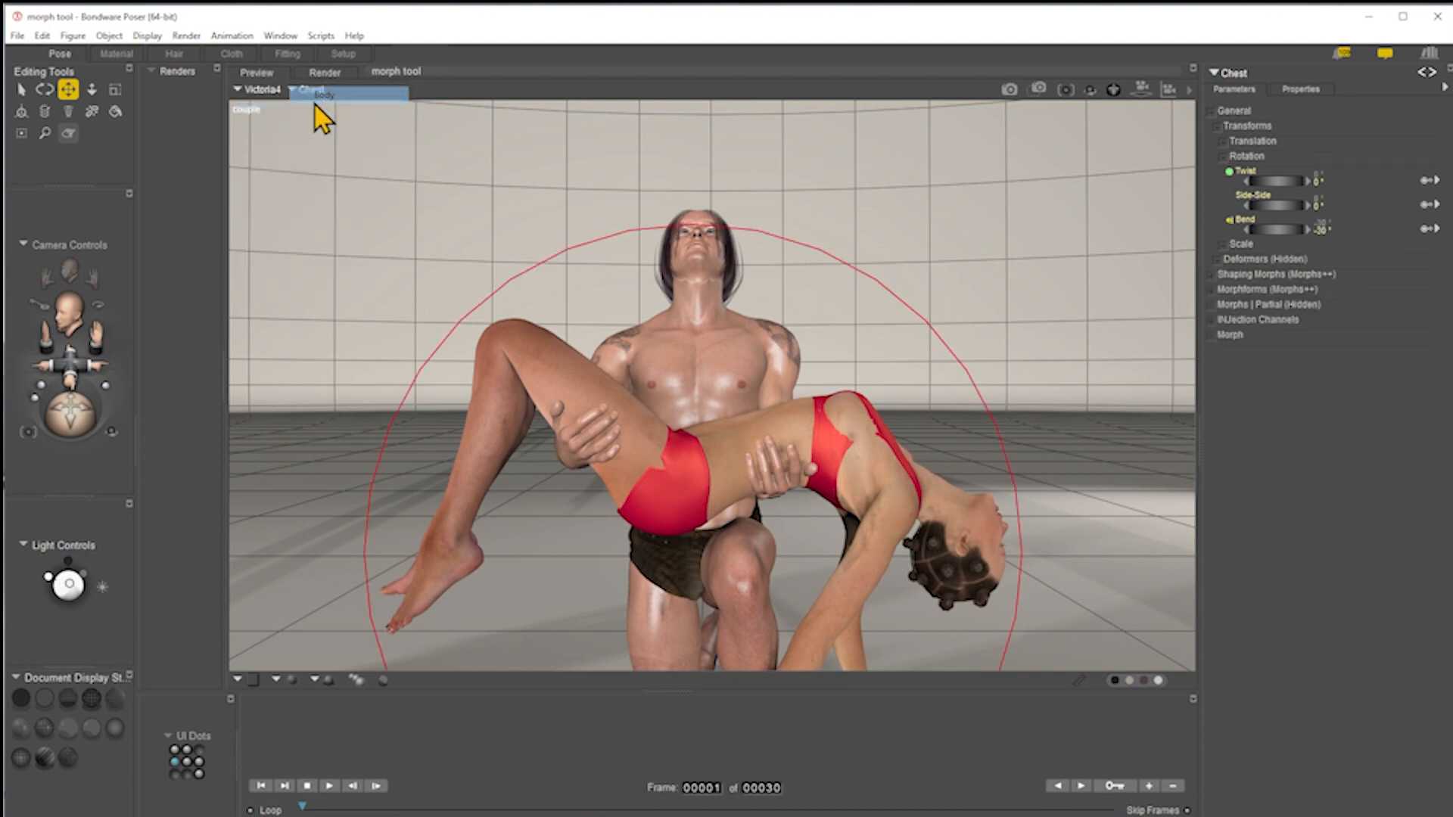
pyautogui.click(69, 134)
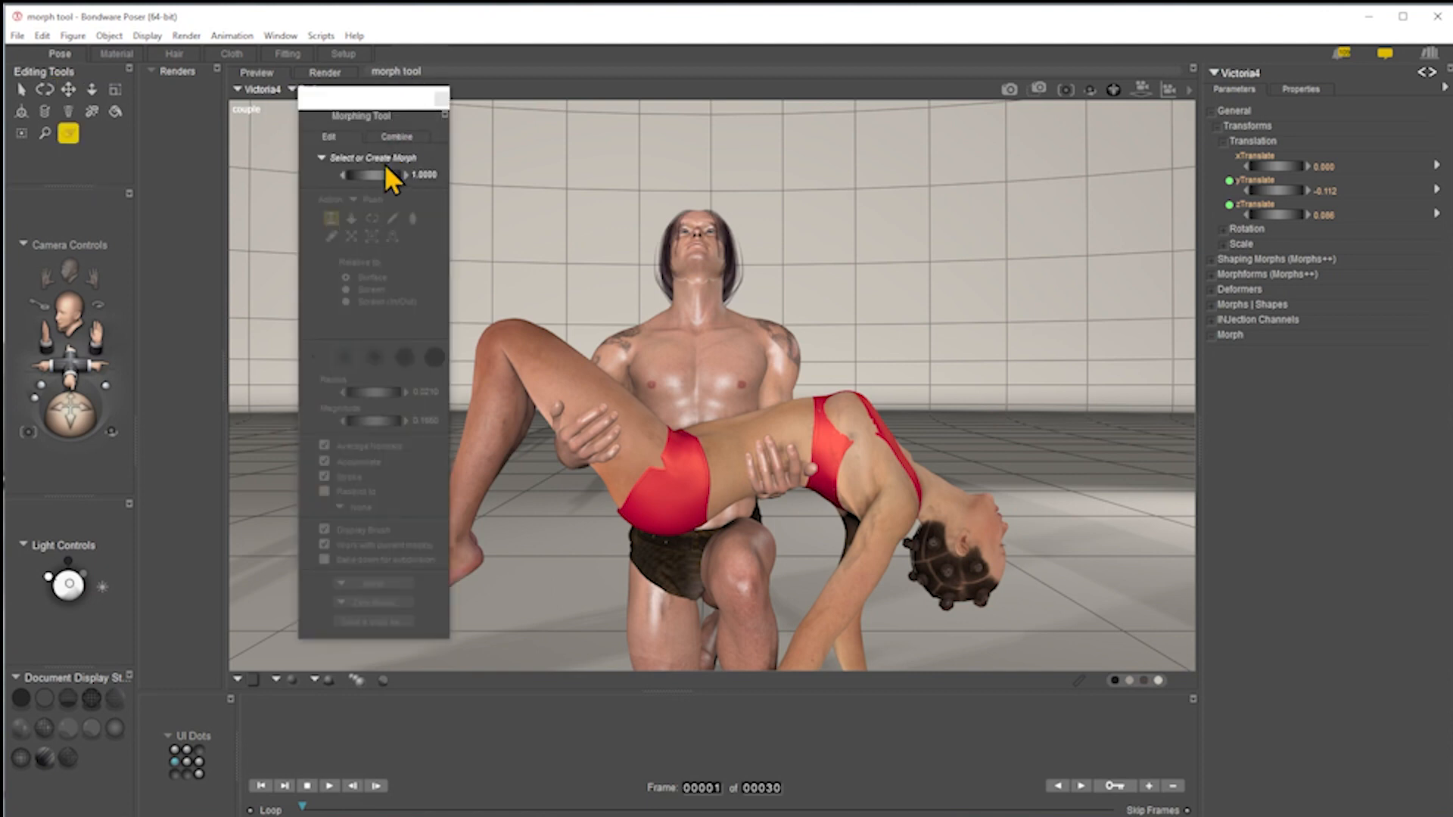
pyautogui.click(377, 157)
pyautogui.click(377, 160)
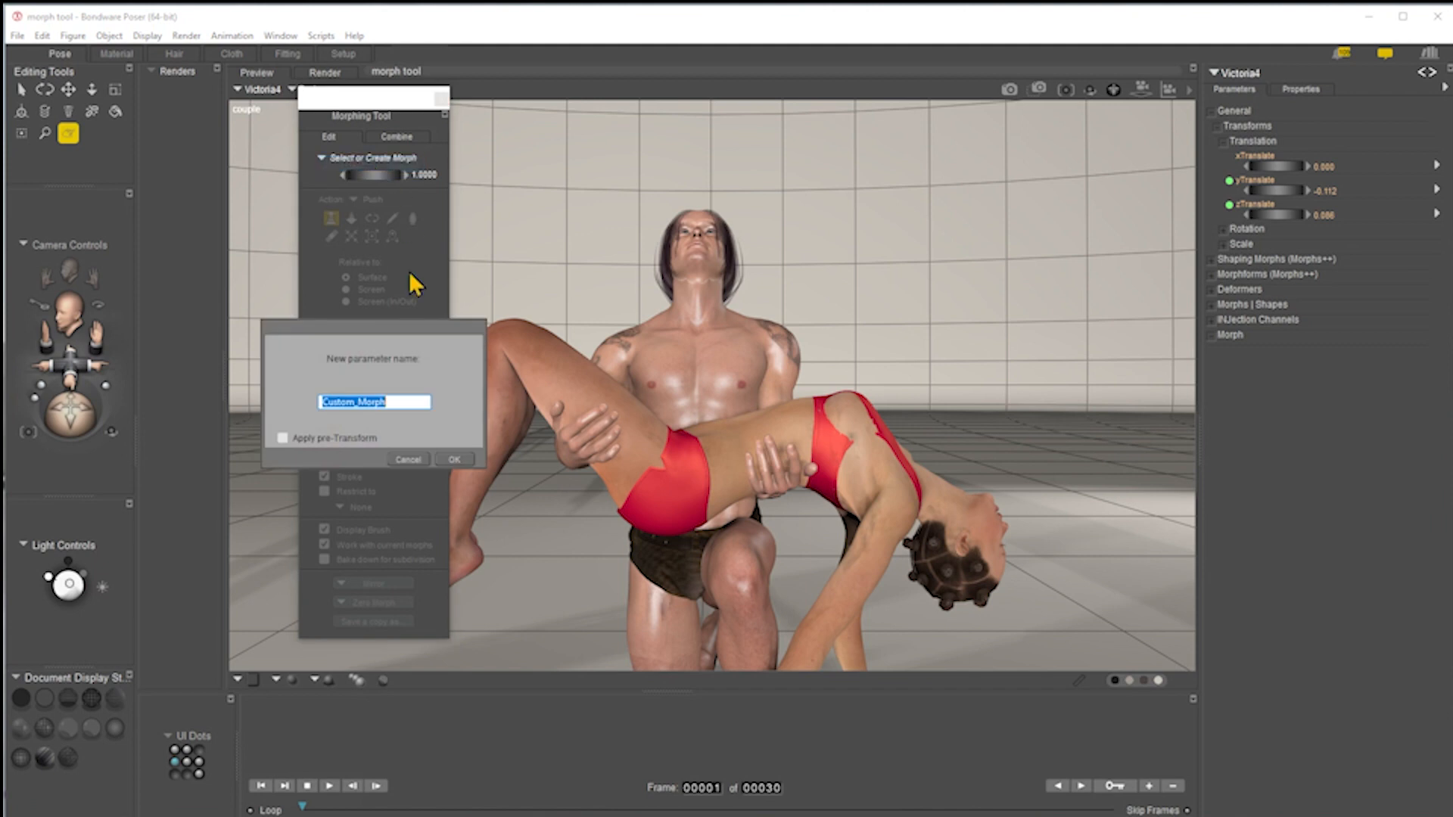
pyautogui.write('Chest i')
pyautogui.press('Return')
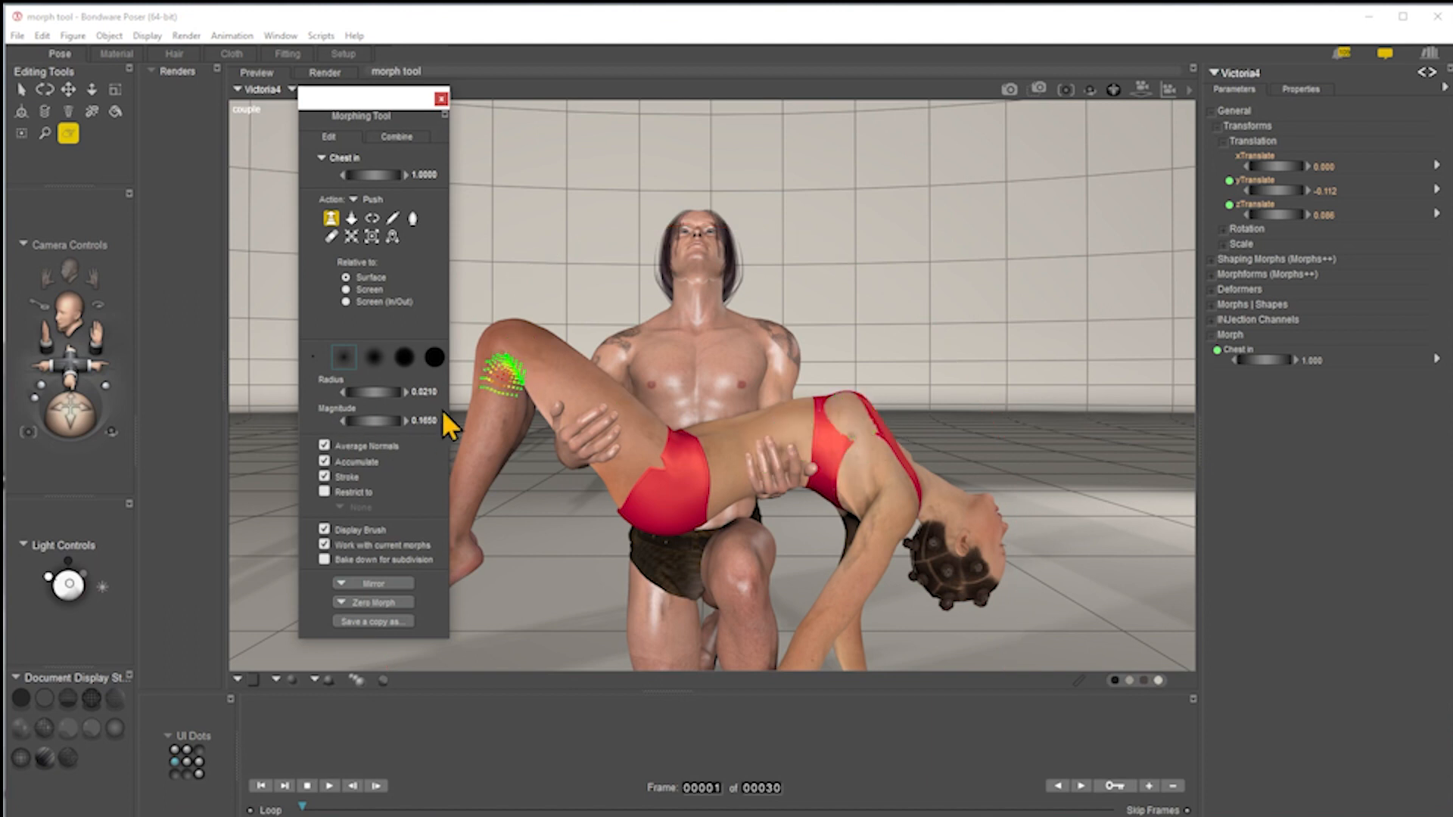
# Step: Push Victoria4's chest inward with brush strokes where skin pokes through the sports bra, and close the Morphing Tool
pyautogui.moveTo(851, 410); pyautogui.dragTo(848, 409)
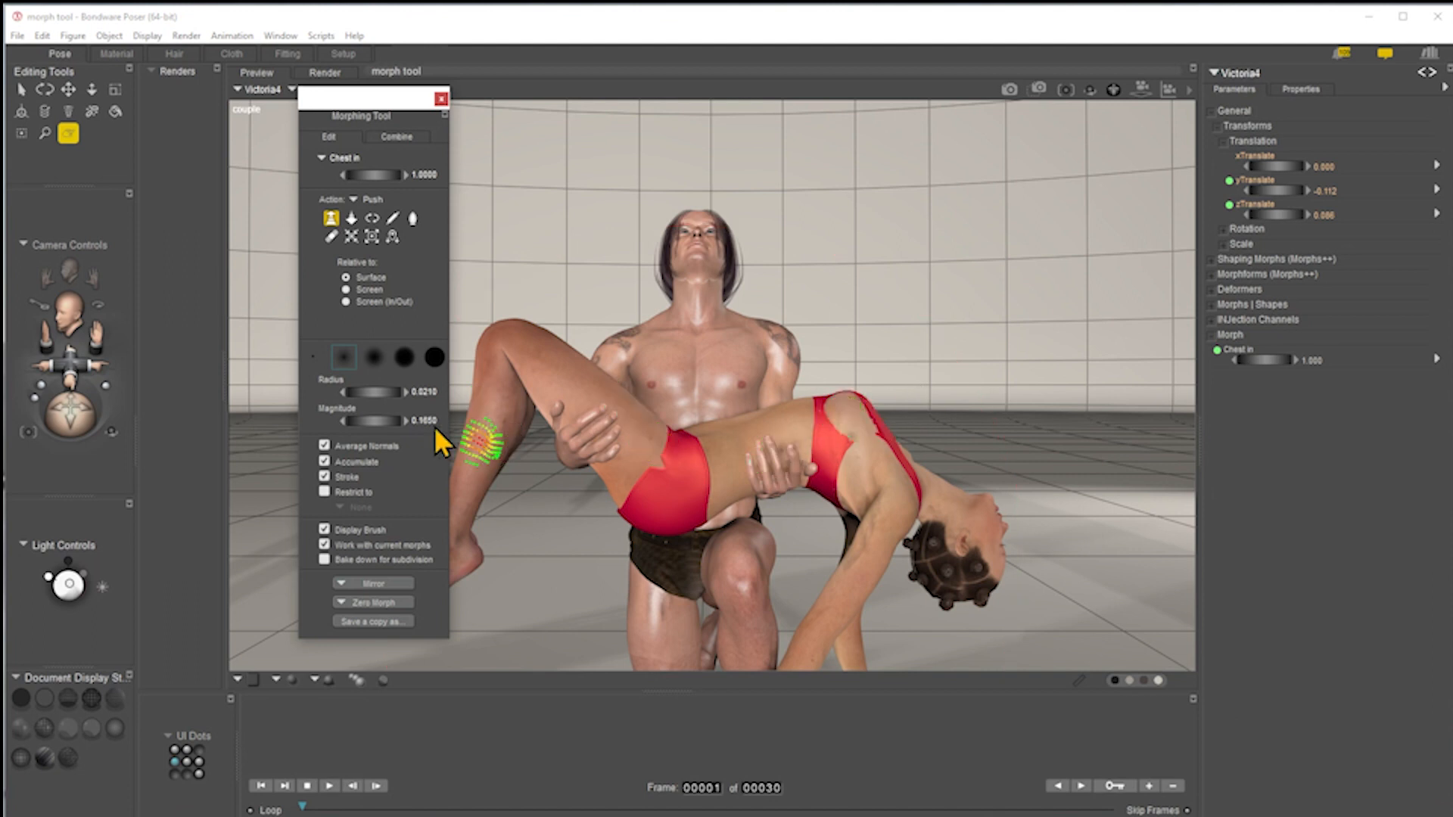
pyautogui.moveTo(833, 427)
pyautogui.mouseDown()
pyautogui.moveTo(865, 412)
pyautogui.moveTo(845, 401)
pyautogui.mouseUp()
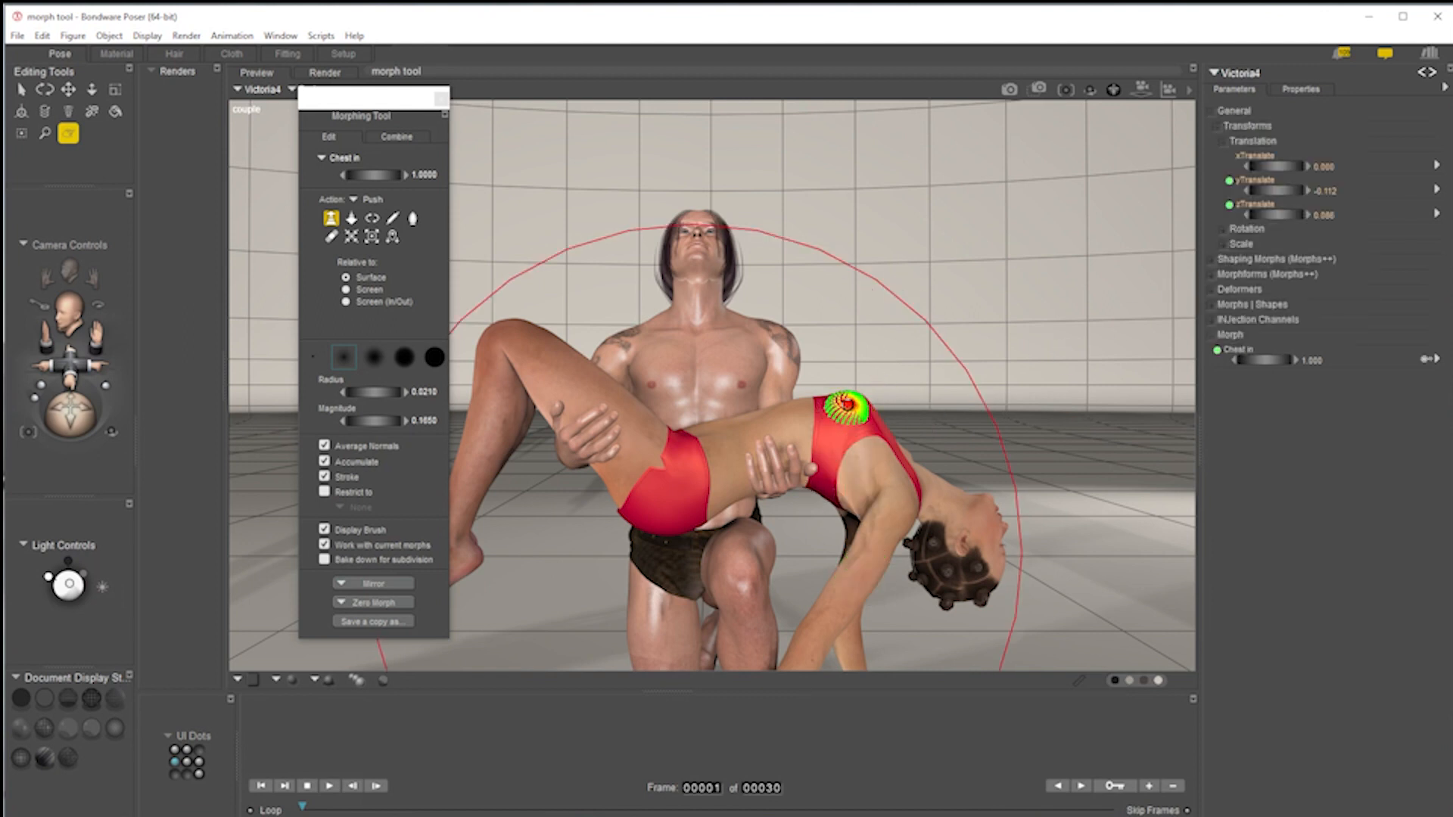
pyautogui.moveTo(842, 409); pyautogui.dragTo(846, 404)
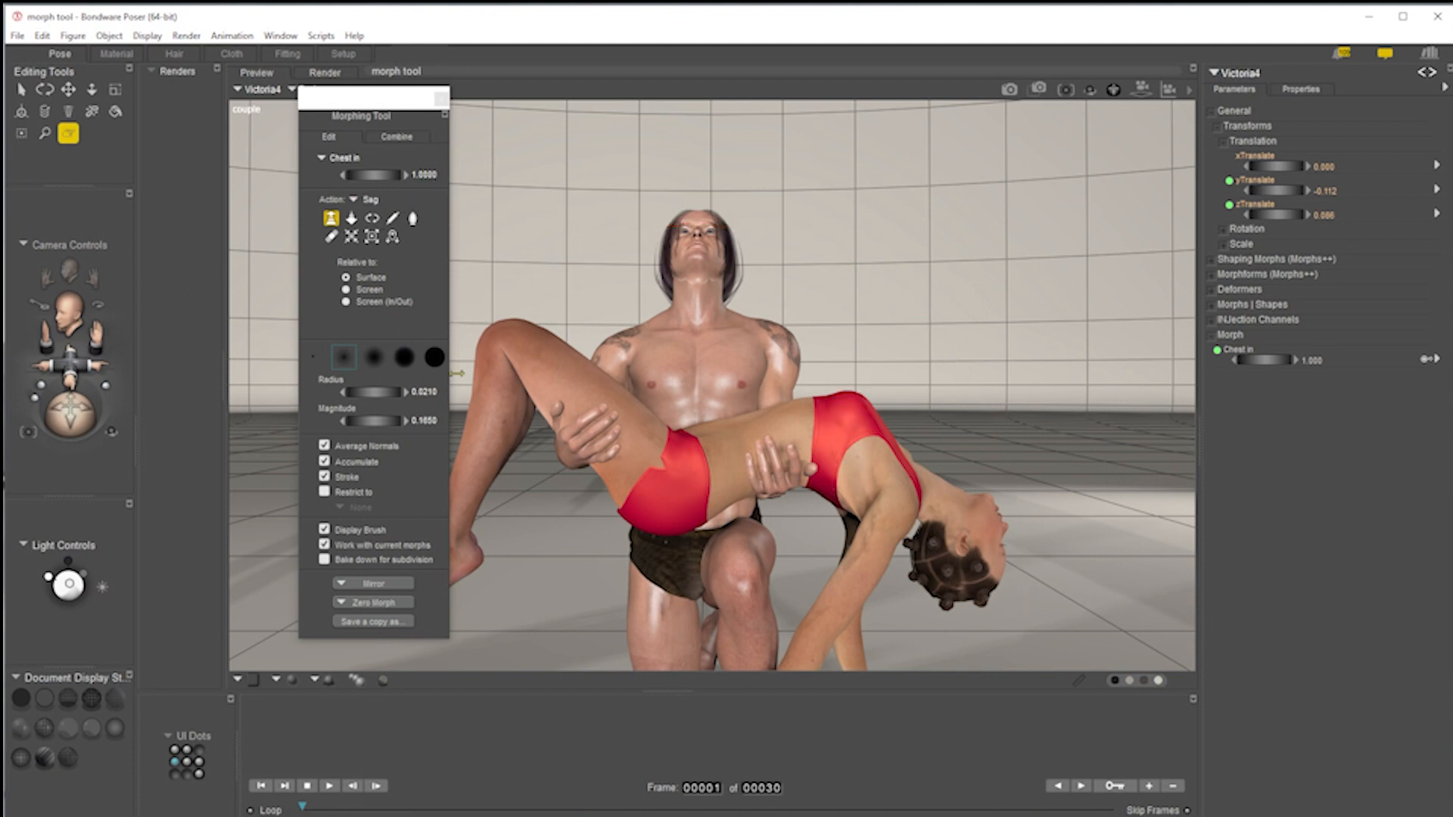
pyautogui.click(445, 100)
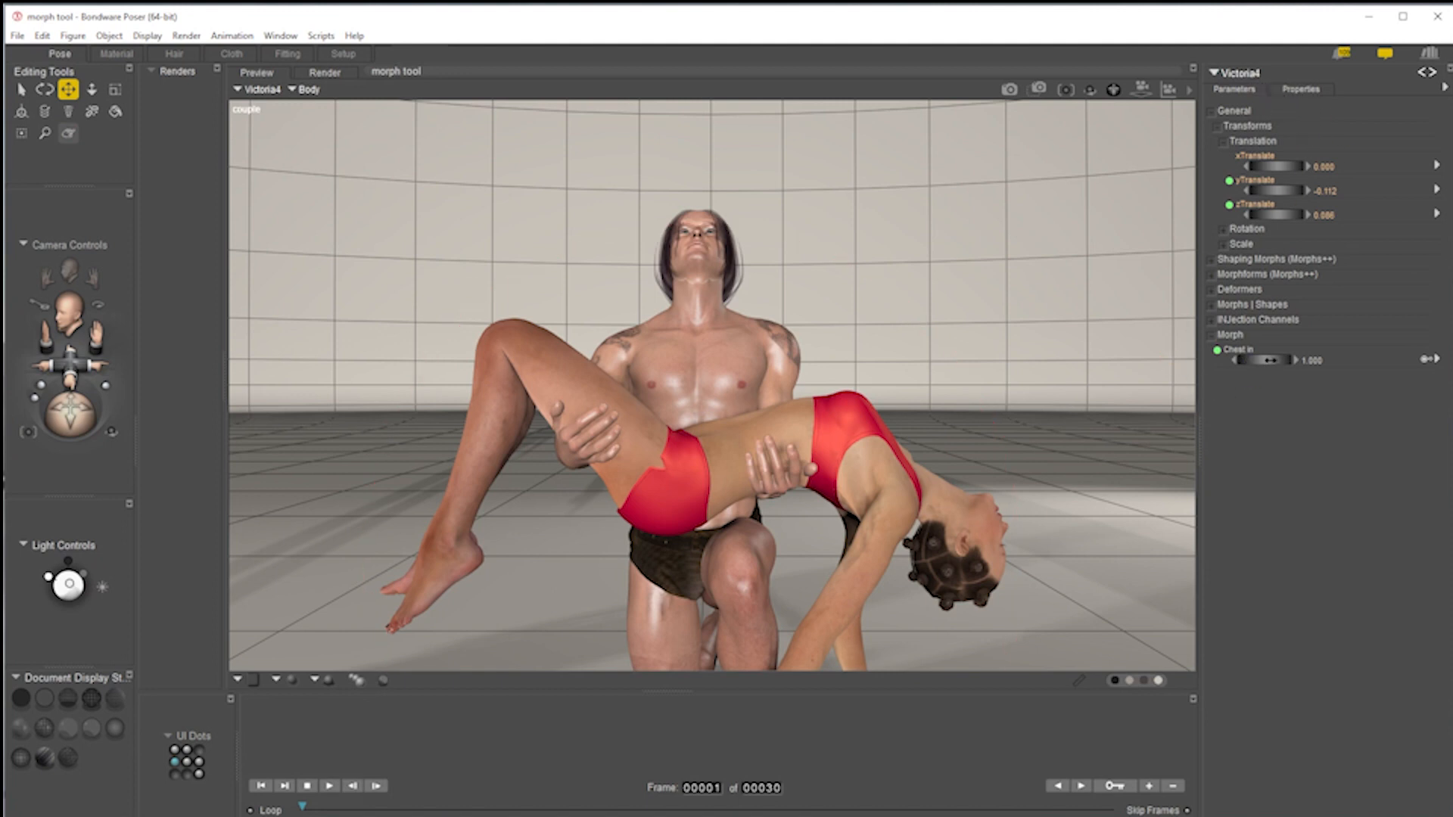
# Step: Vary the strength of Victoria4's "Chest in" morph and reset it to 1.000
pyautogui.moveTo(1265, 361)
pyautogui.mouseDown()
pyautogui.moveTo(1203, 360)
pyautogui.moveTo(1285, 360)
pyautogui.mouseUp()
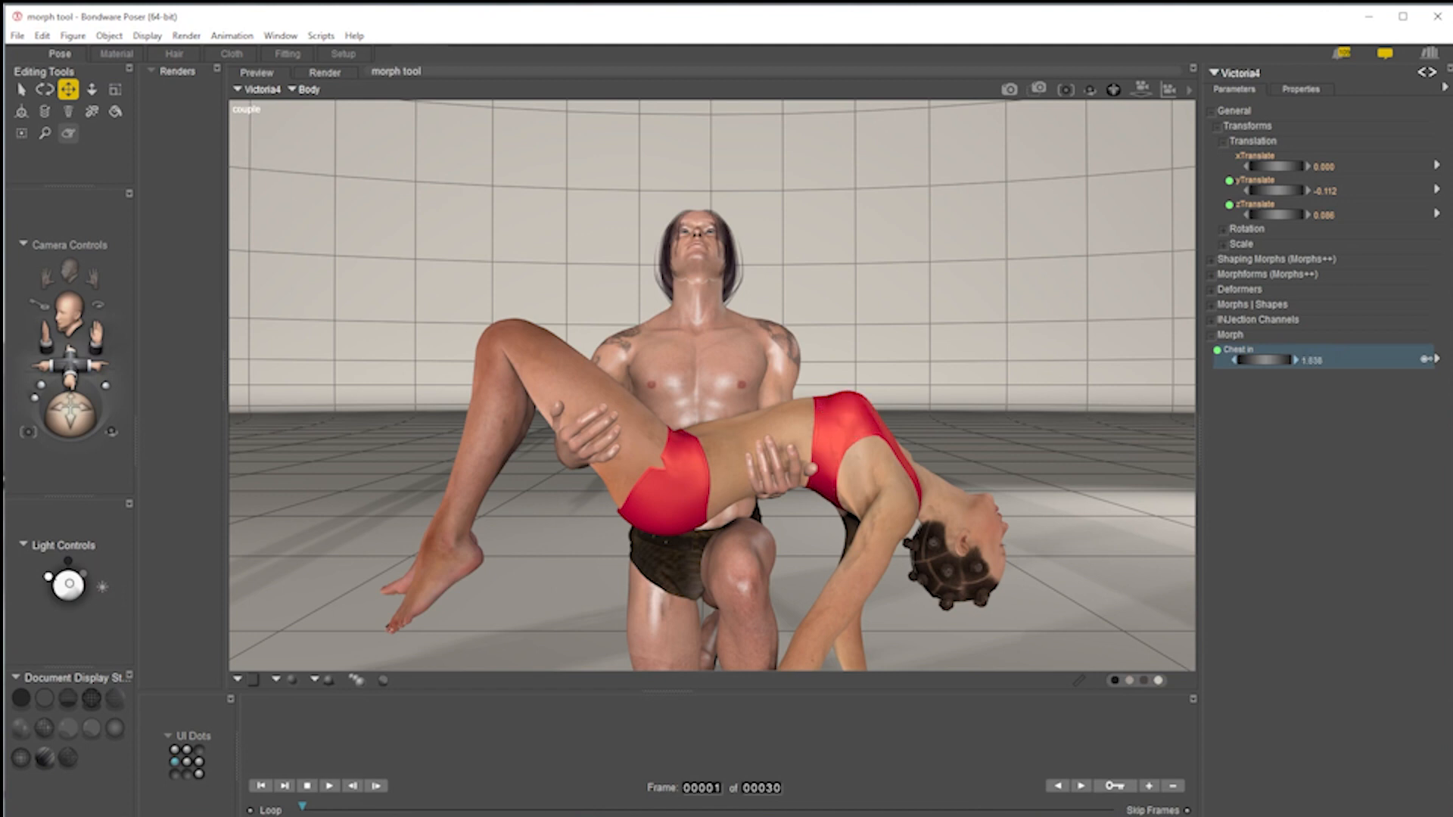
pyautogui.click(1325, 359)
pyautogui.press('Return')
# Step: Create a second morph named "Indents" on Victoria4's Body for the thigh area gripped by the man's hand
pyautogui.moveTo(72, 367); pyautogui.dragTo(98, 433)
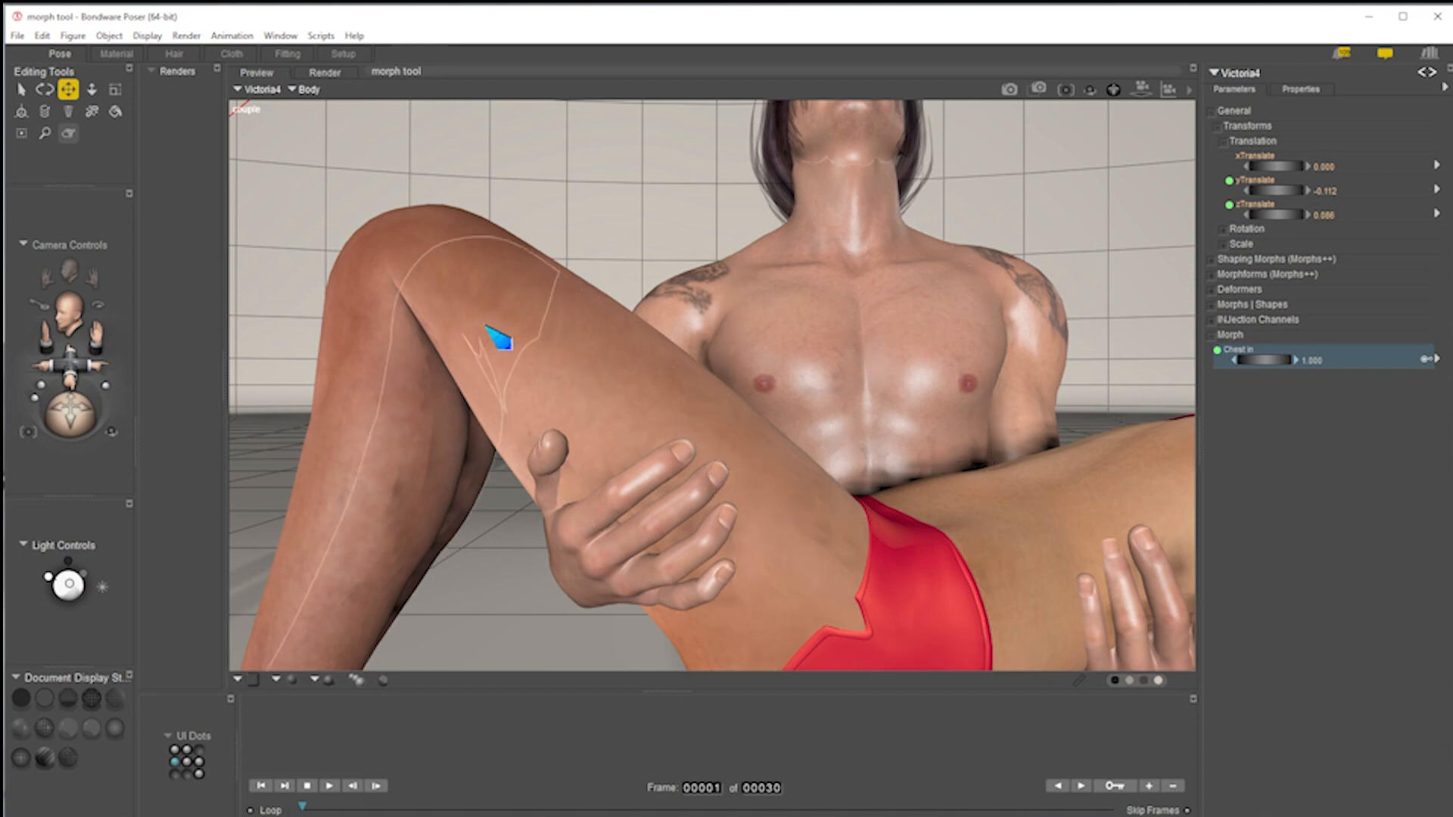
pyautogui.click(569, 362)
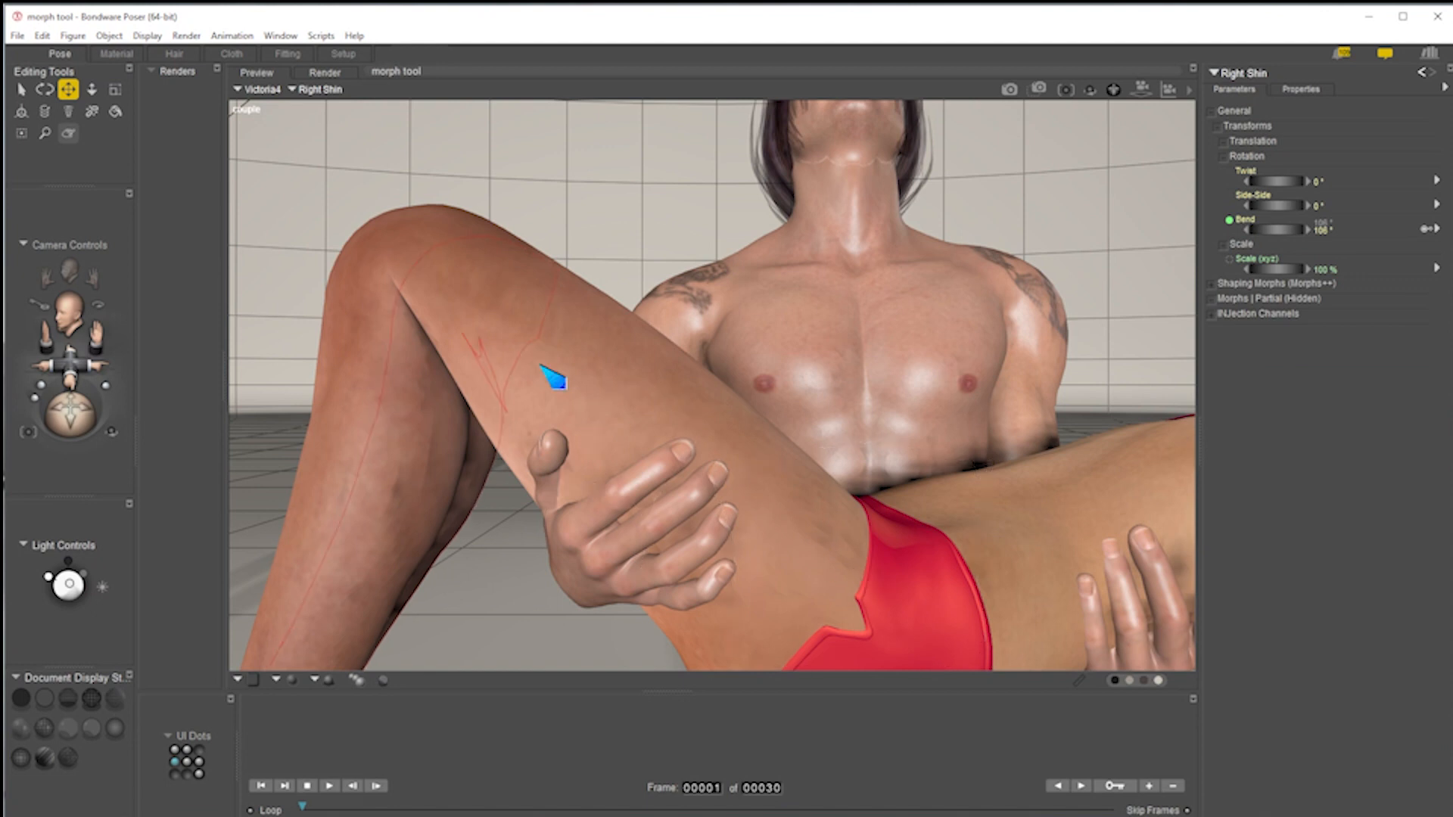
pyautogui.click(331, 98)
pyautogui.click(338, 110)
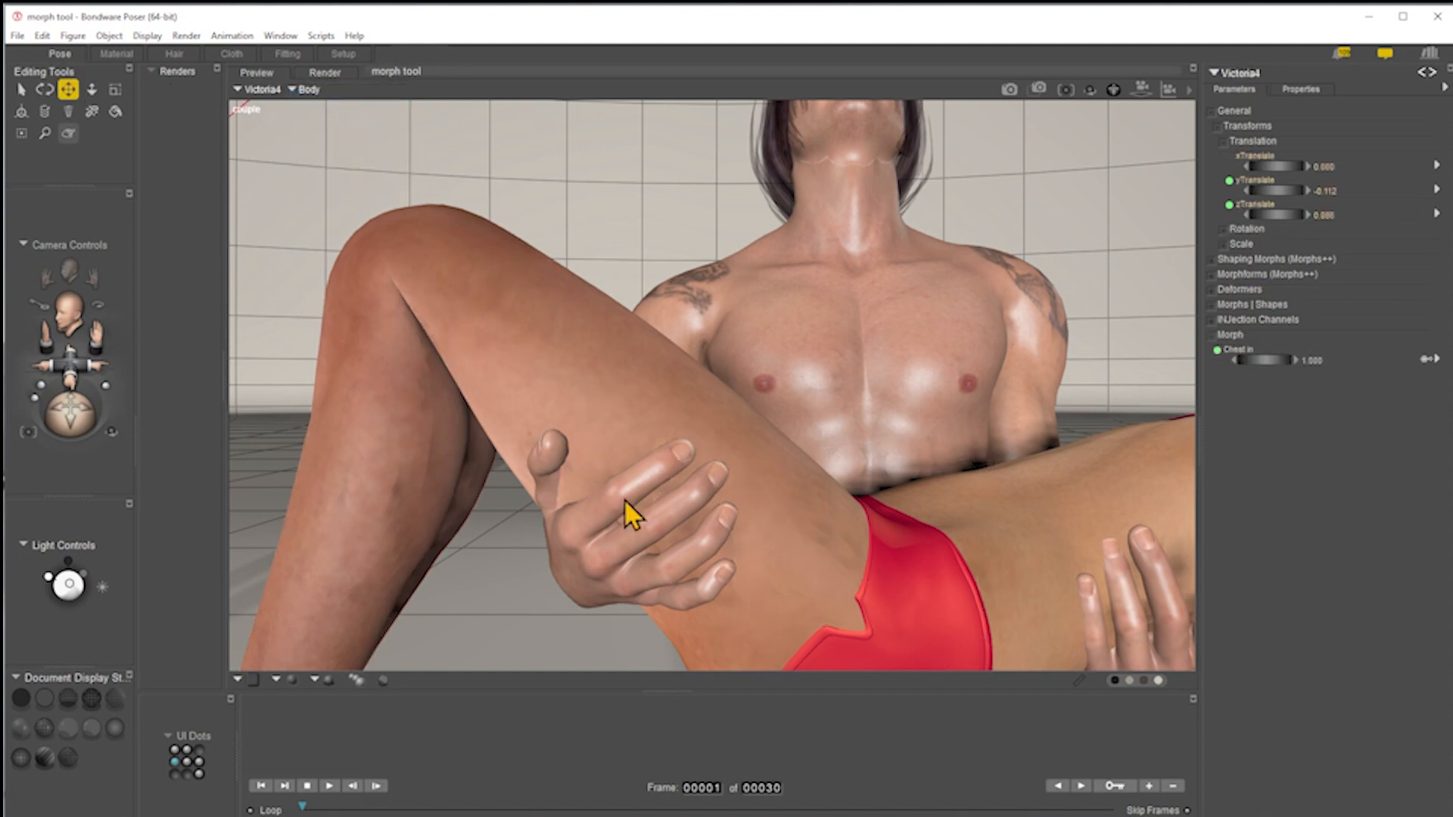
pyautogui.click(70, 133)
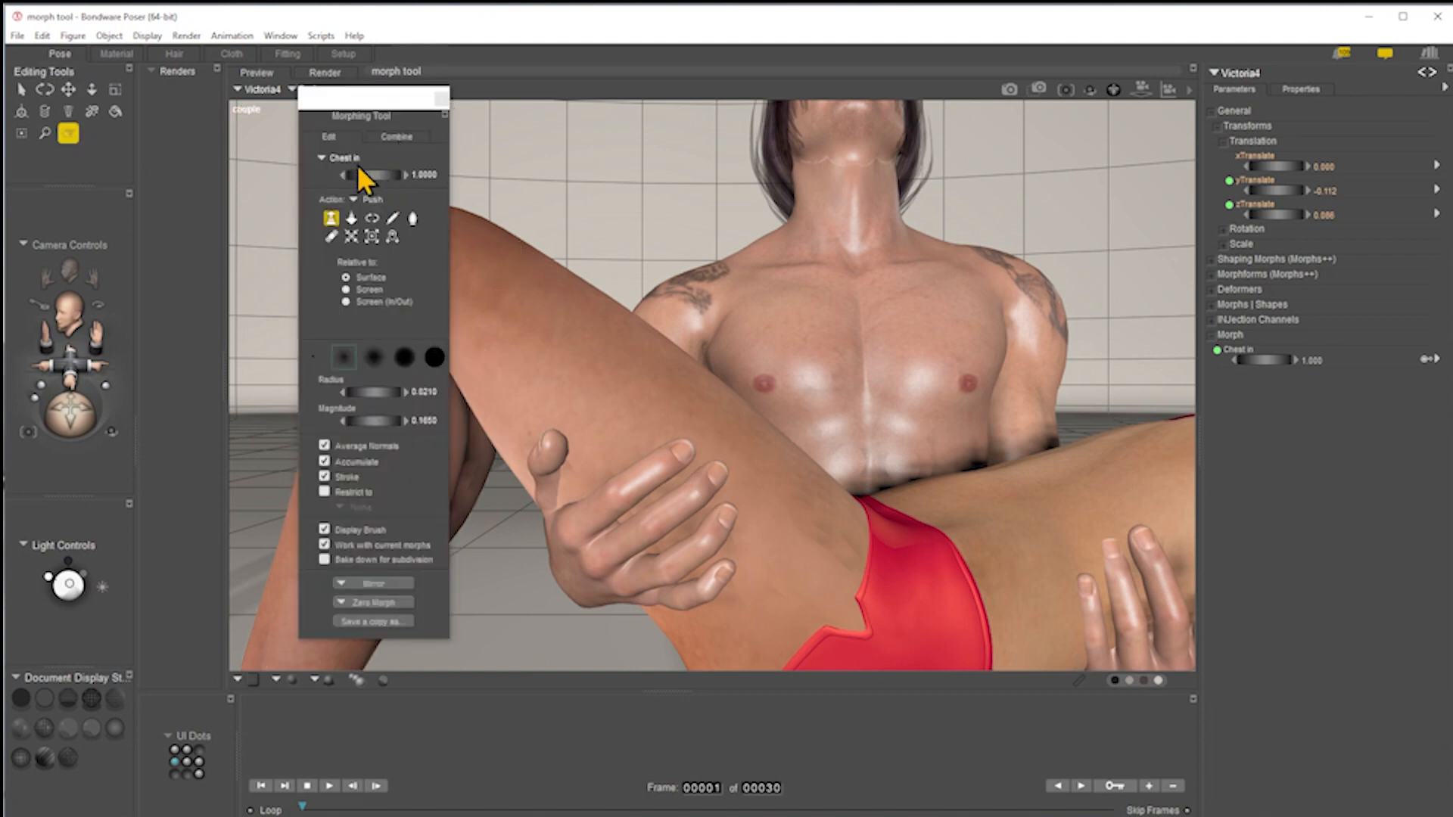
pyautogui.click(357, 165)
pyautogui.click(357, 166)
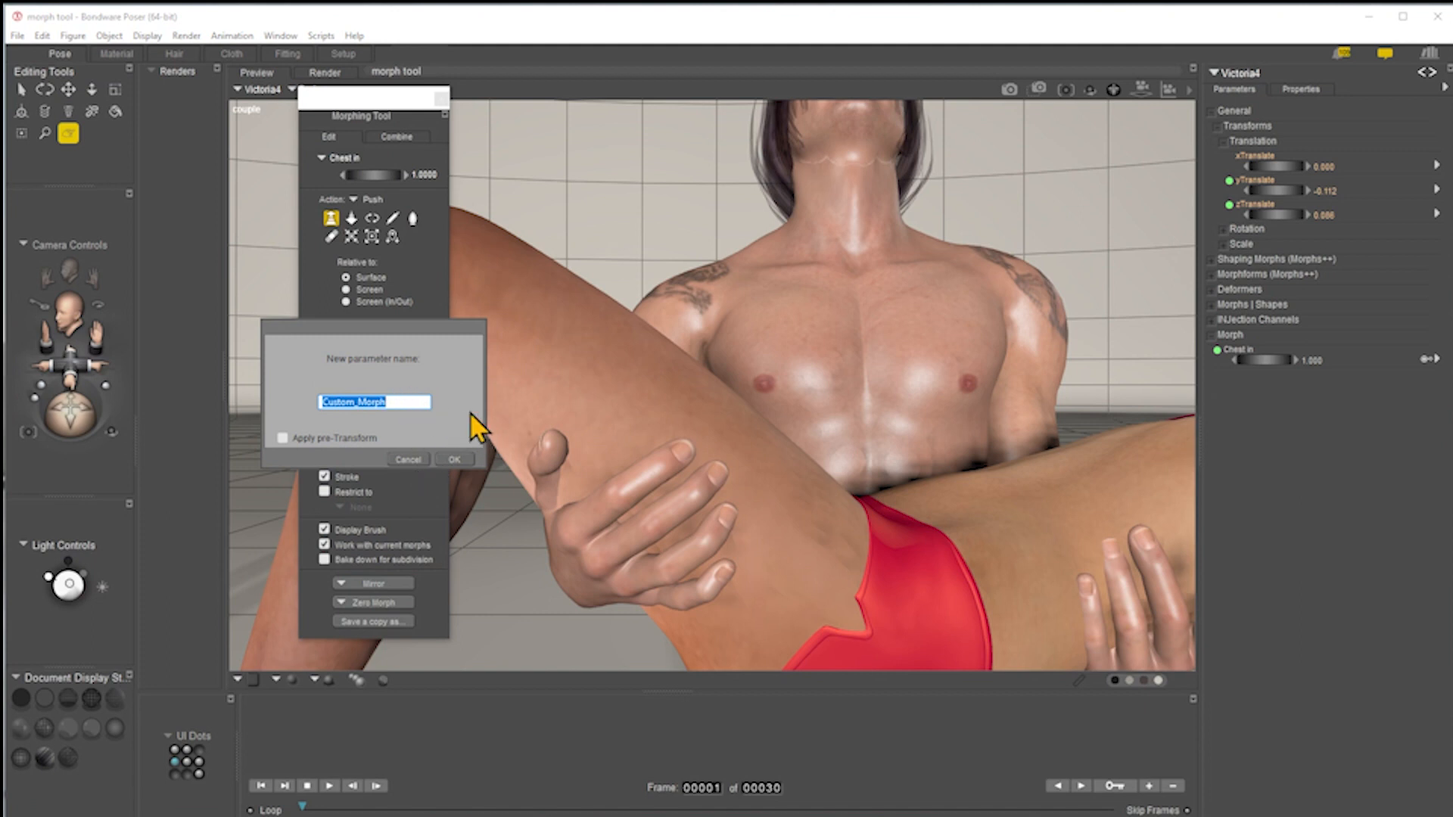
pyautogui.write('Dep')
pyautogui.press('Return')
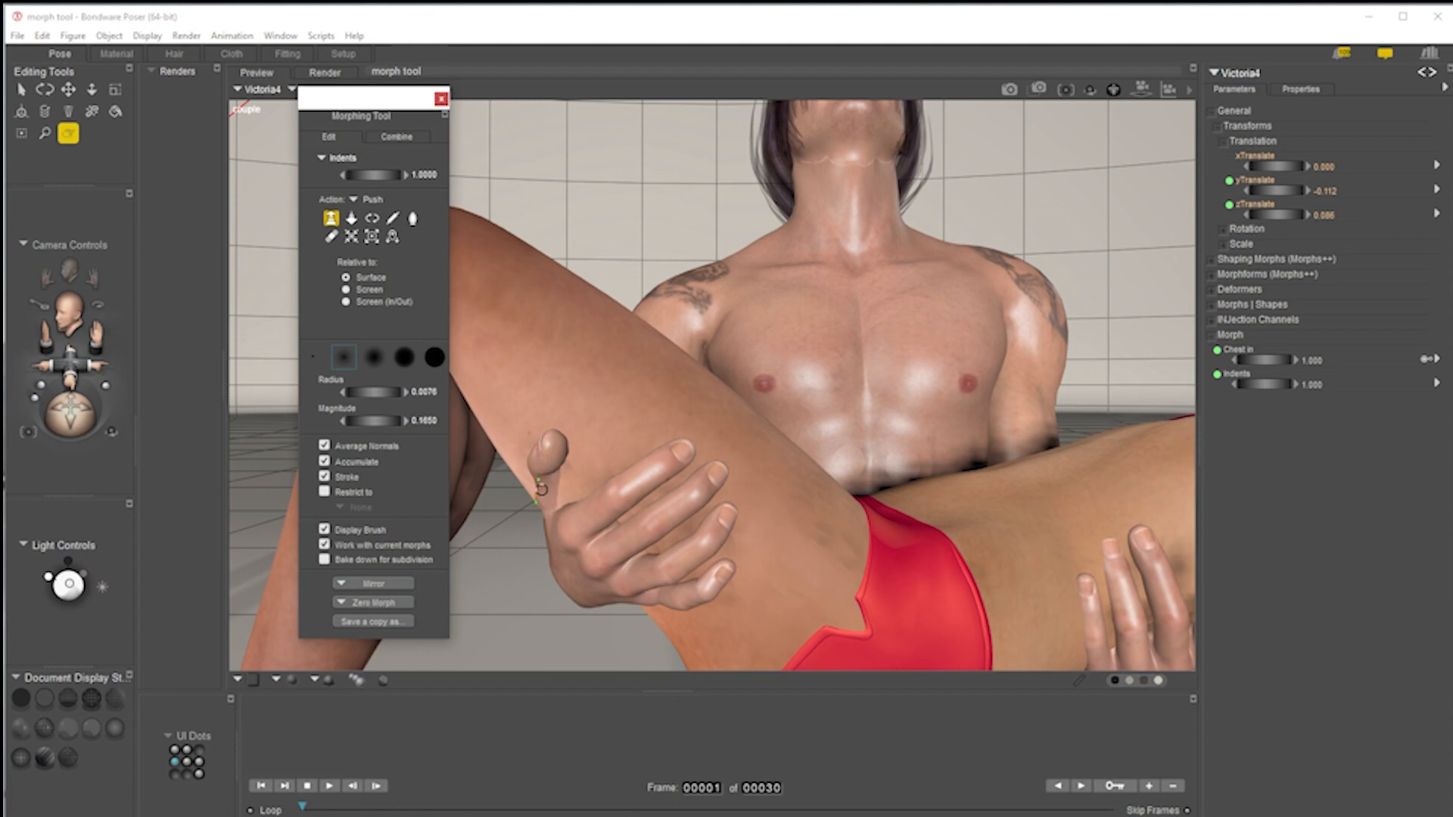
# Step: Set the Push brush magnitude to 0.3000, try test indents on Victoria4's thigh in wireframe display, and undo the stroke
pyautogui.click(562, 326)
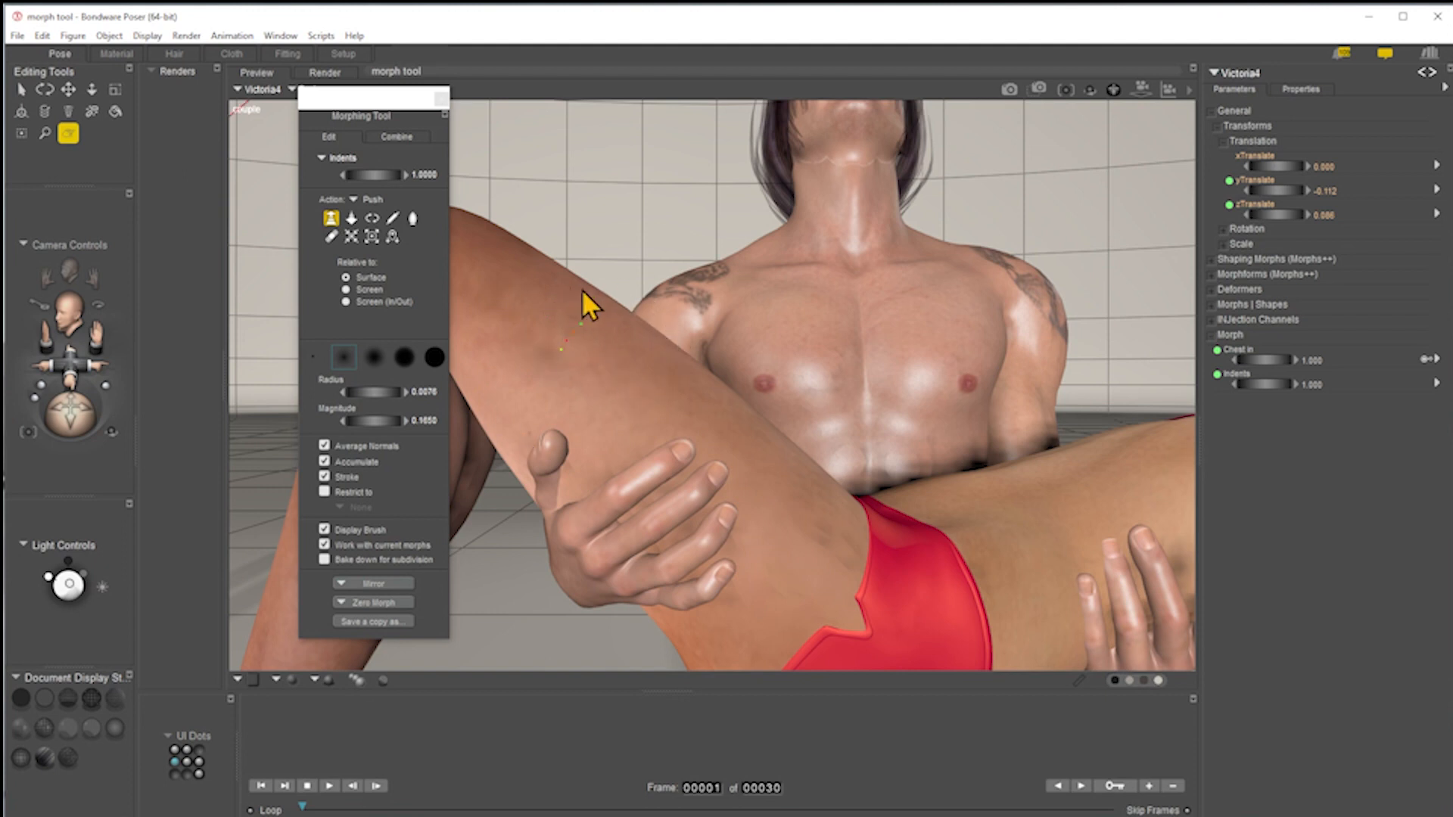
pyautogui.click(86, 701)
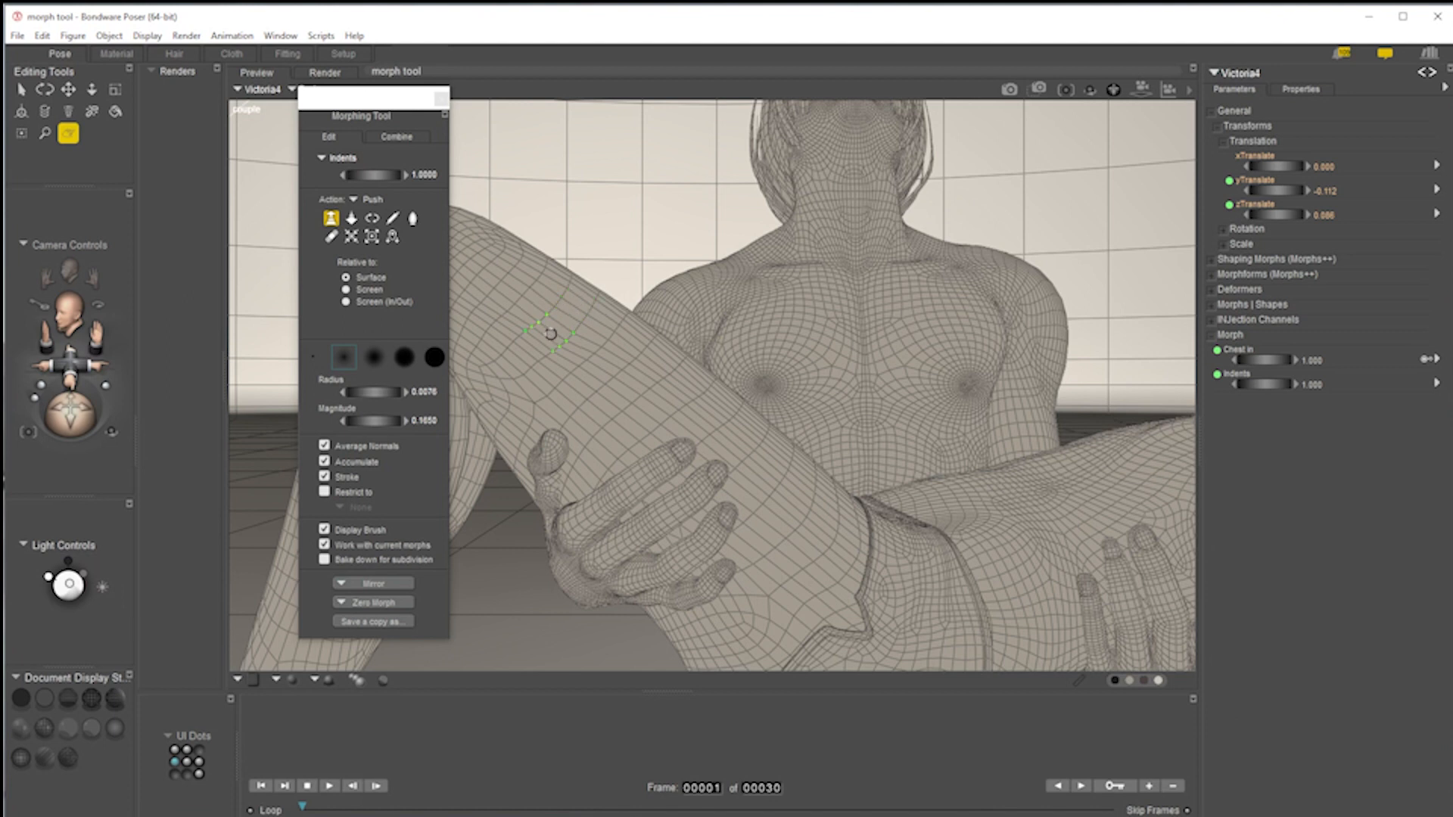
pyautogui.moveTo(372, 424); pyautogui.dragTo(393, 423)
pyautogui.moveTo(571, 300); pyautogui.dragTo(521, 349)
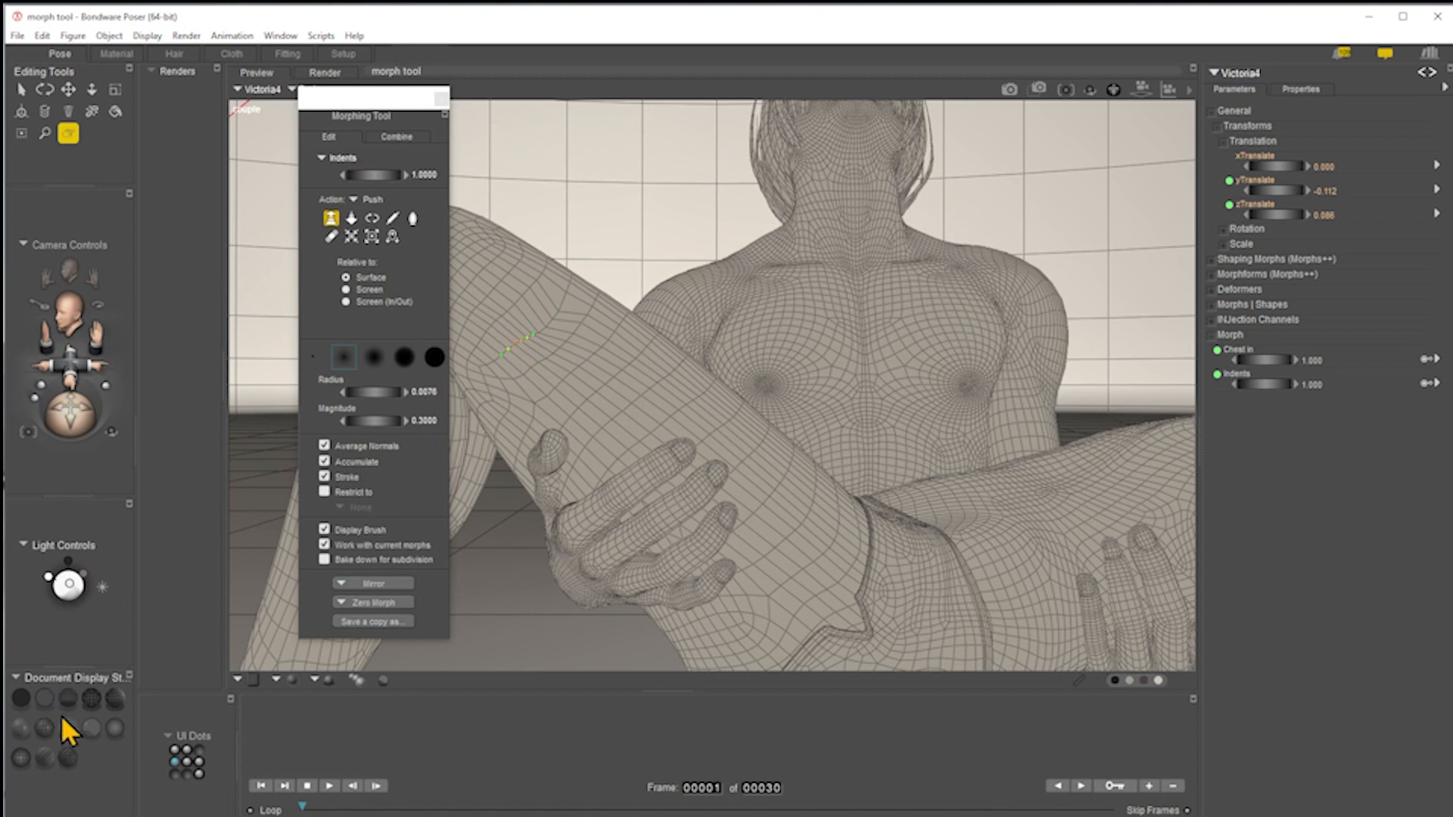
pyautogui.click(47, 759)
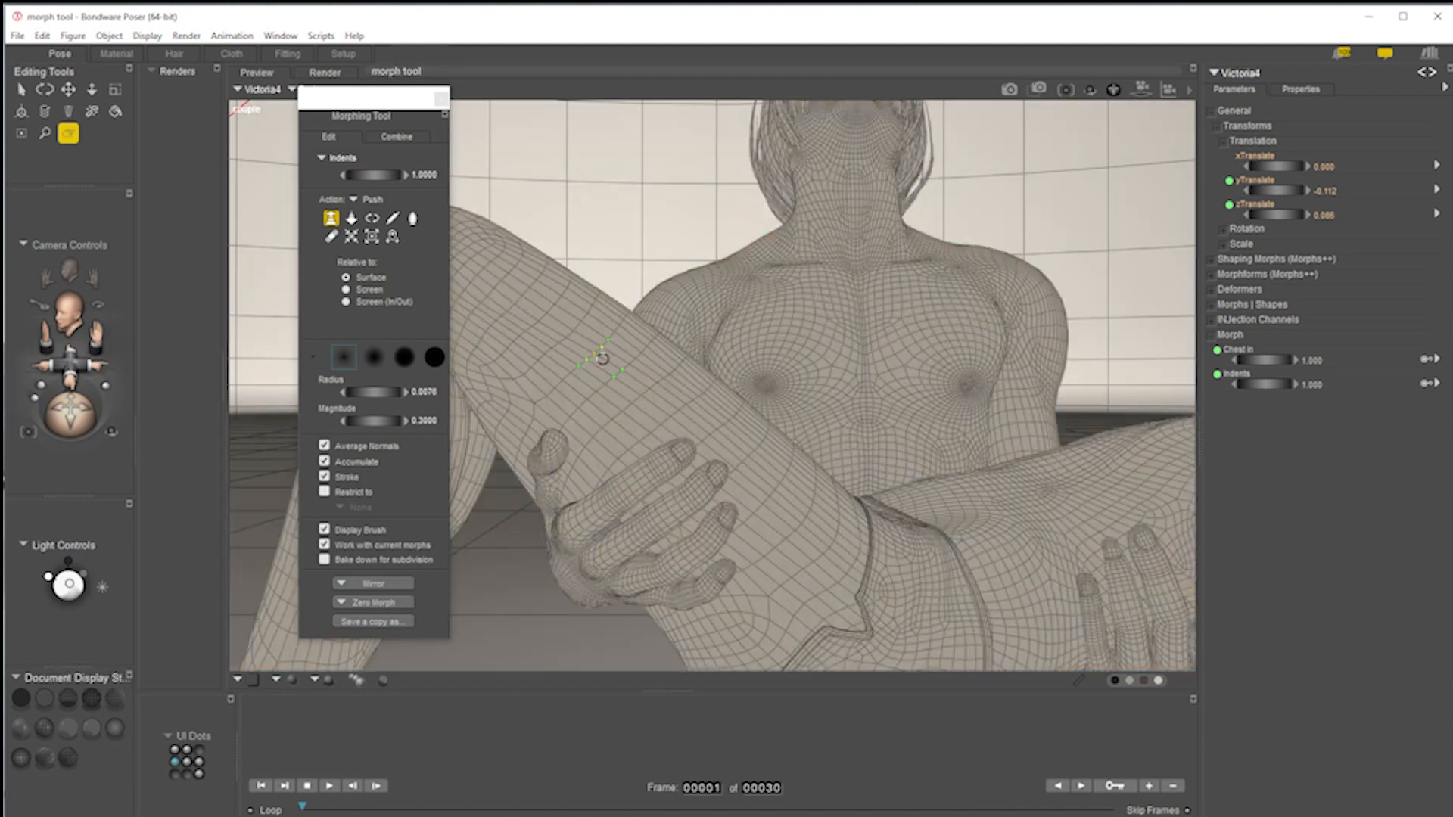
pyautogui.hotkey('ctrl', 'z')
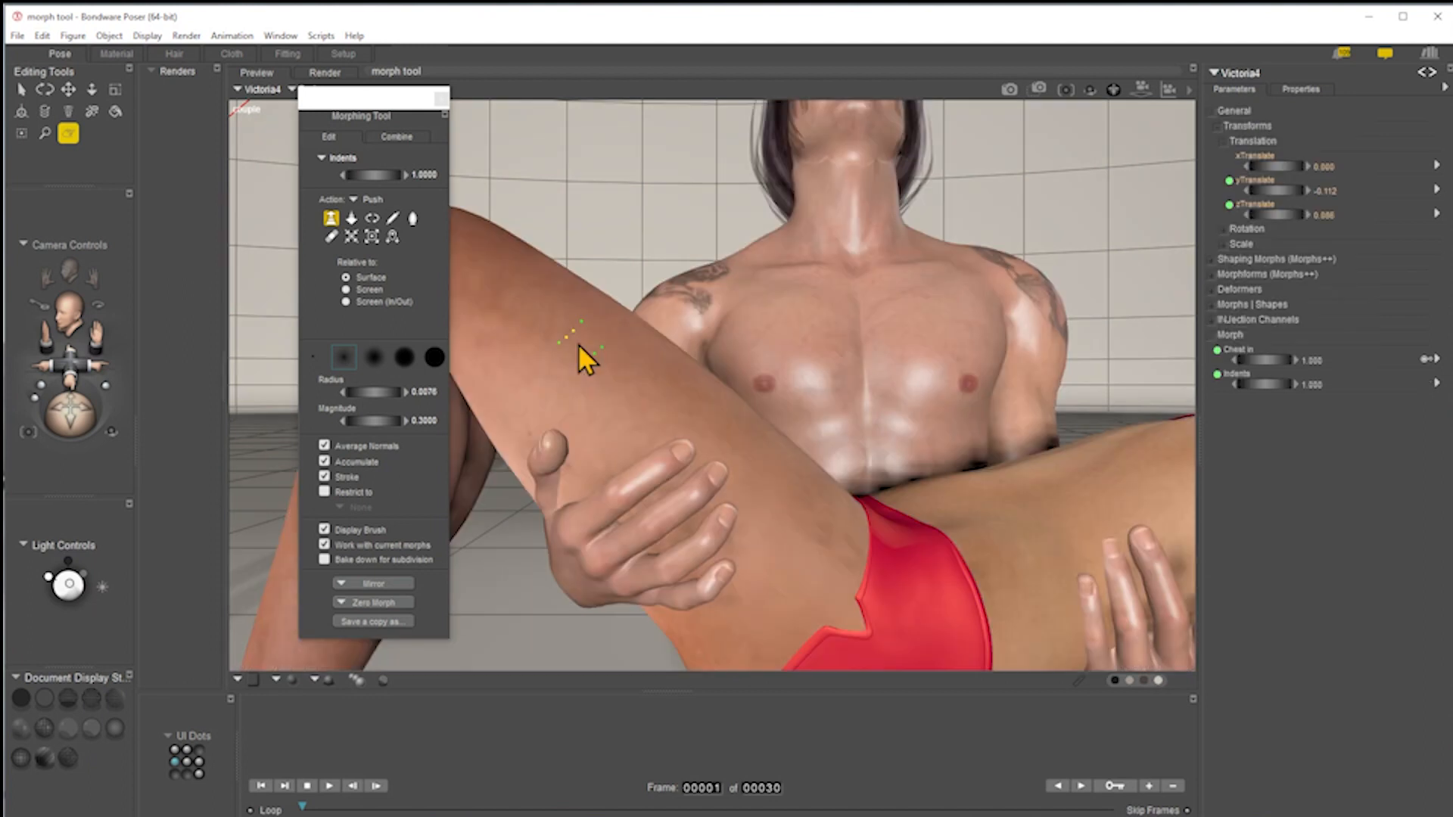
# Step: Set the brush radius to 0.0132 and push an indent into Victoria4's thigh around the man's thumb
pyautogui.click(90, 698)
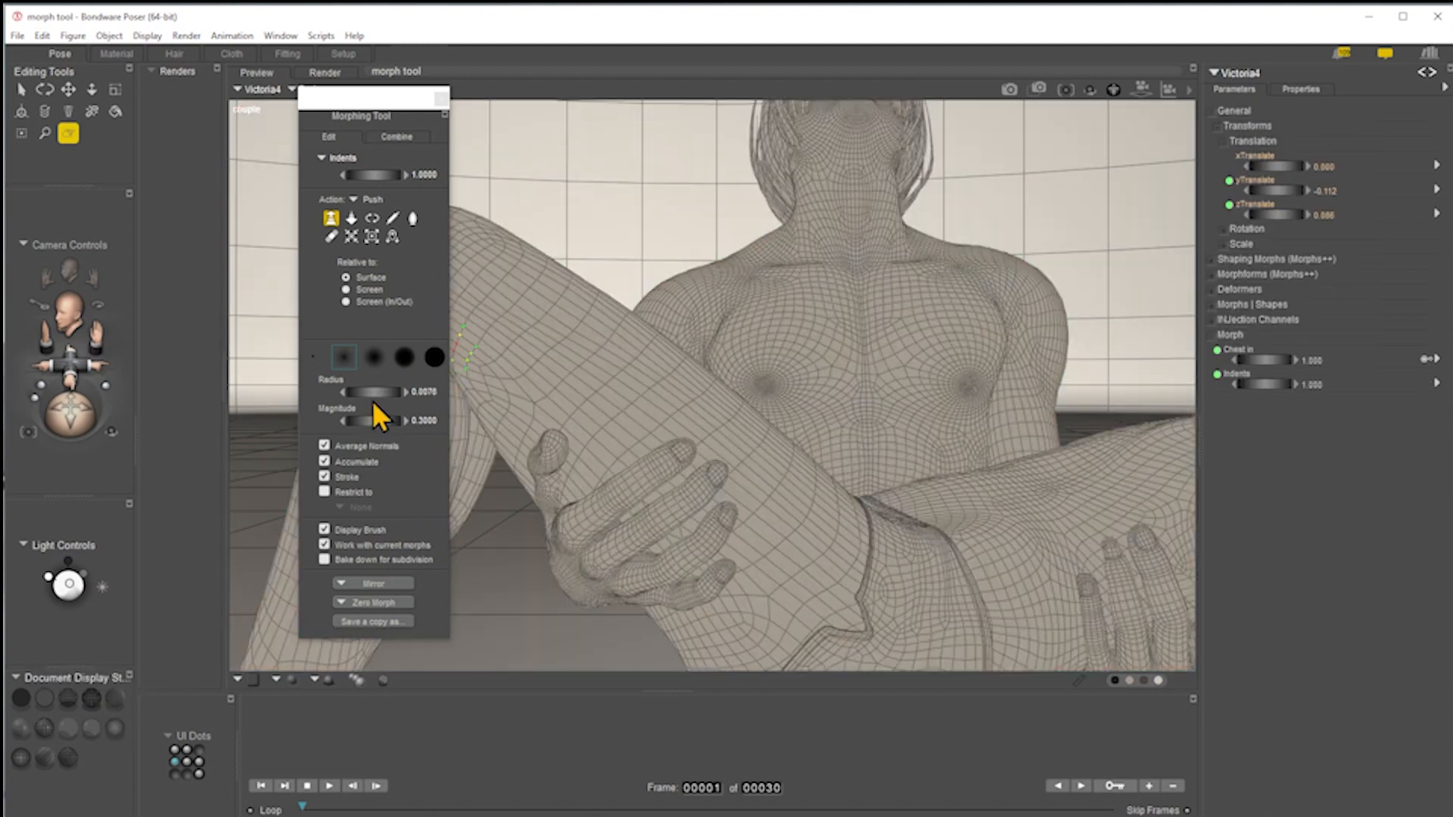
pyautogui.moveTo(368, 396); pyautogui.dragTo(392, 397)
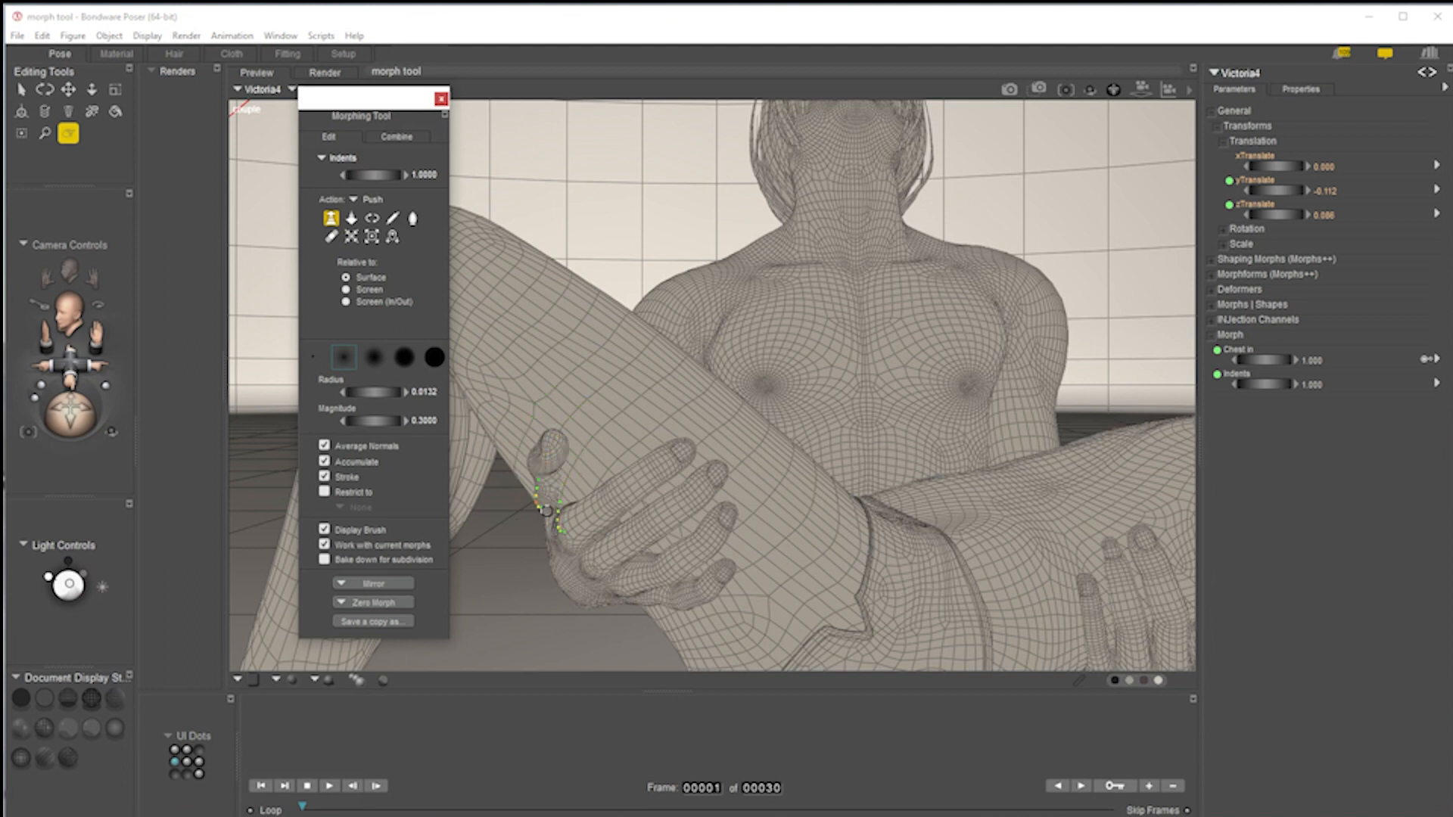
pyautogui.moveTo(549, 508); pyautogui.dragTo(556, 448)
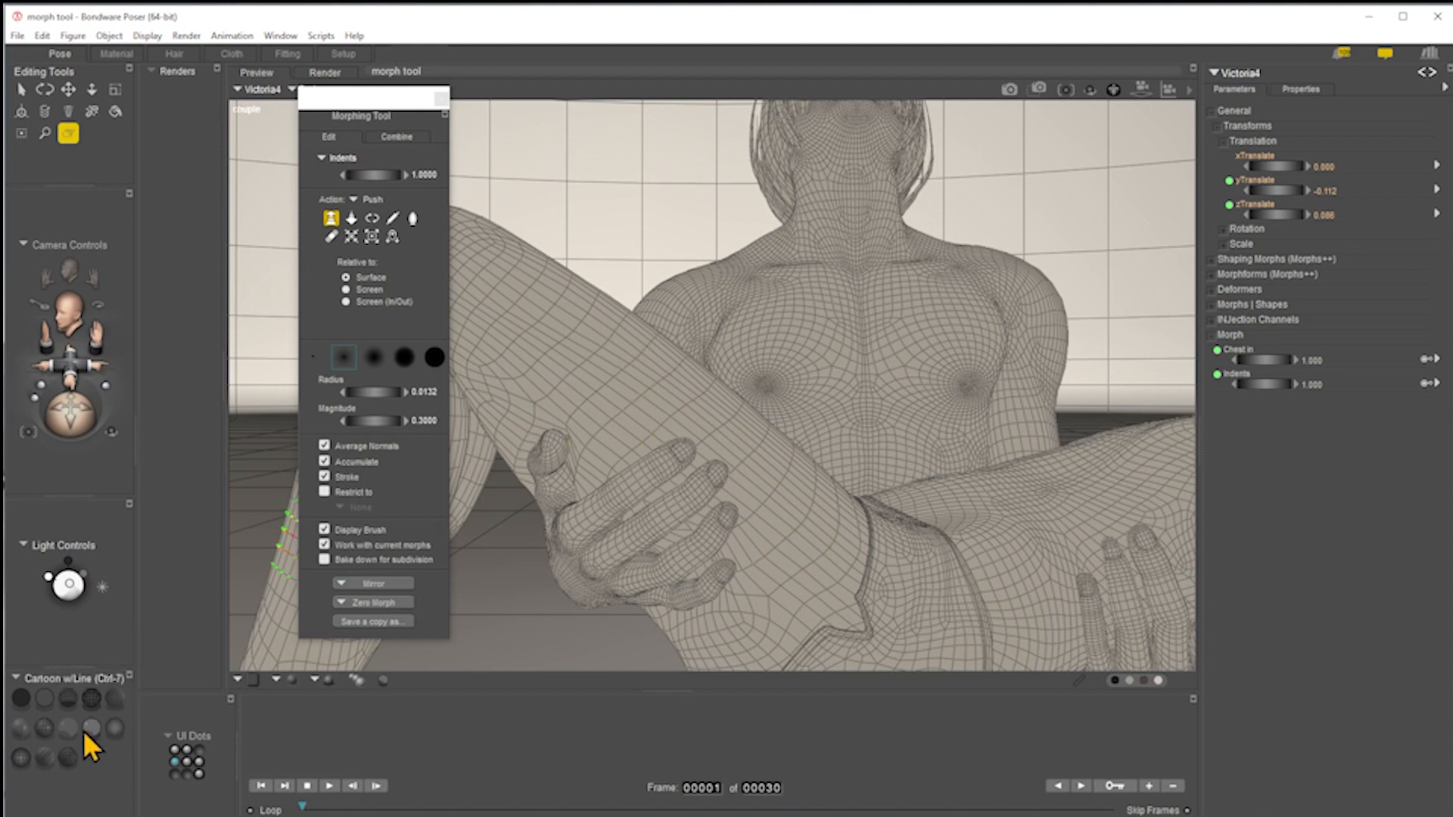
# Step: Restore textured shading and render only the area around the man's hand on the thigh
pyautogui.click(44, 758)
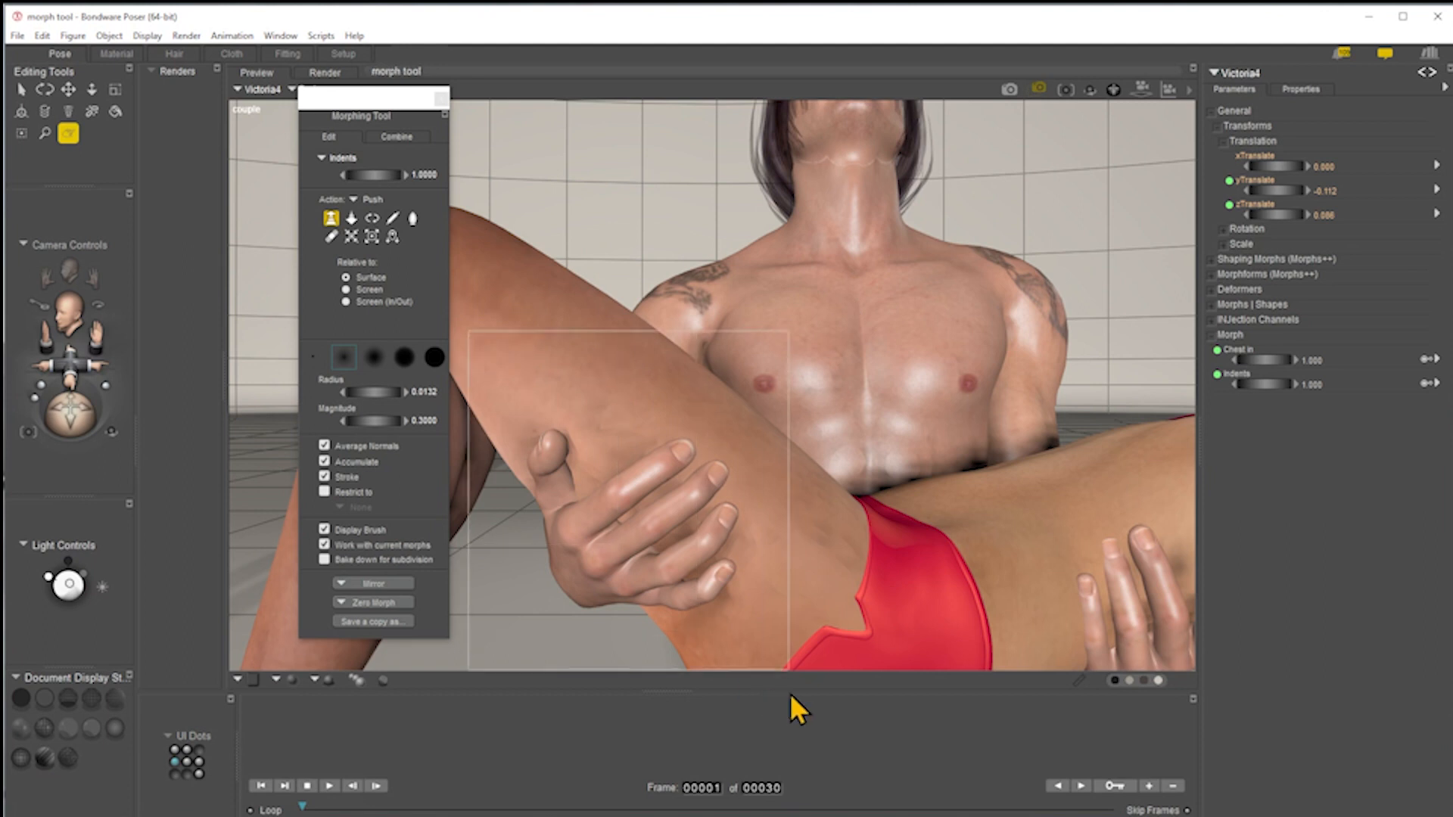
pyautogui.hotkey('ctrl', 'r')
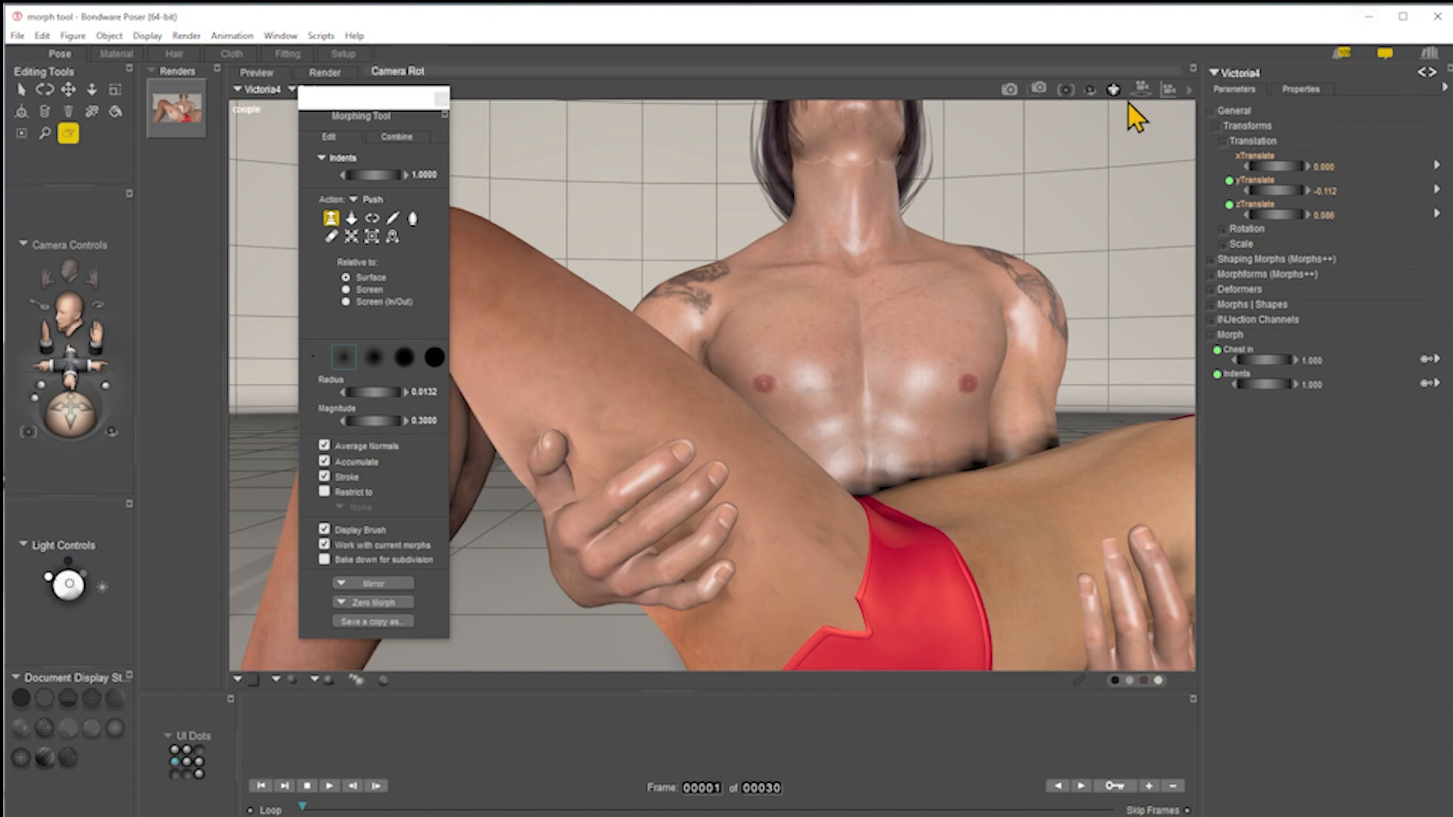
# Step: Render the full couple view showing the thigh indents, close the Morphing Tool, and inspect the finished render
pyautogui.click(1008, 90)
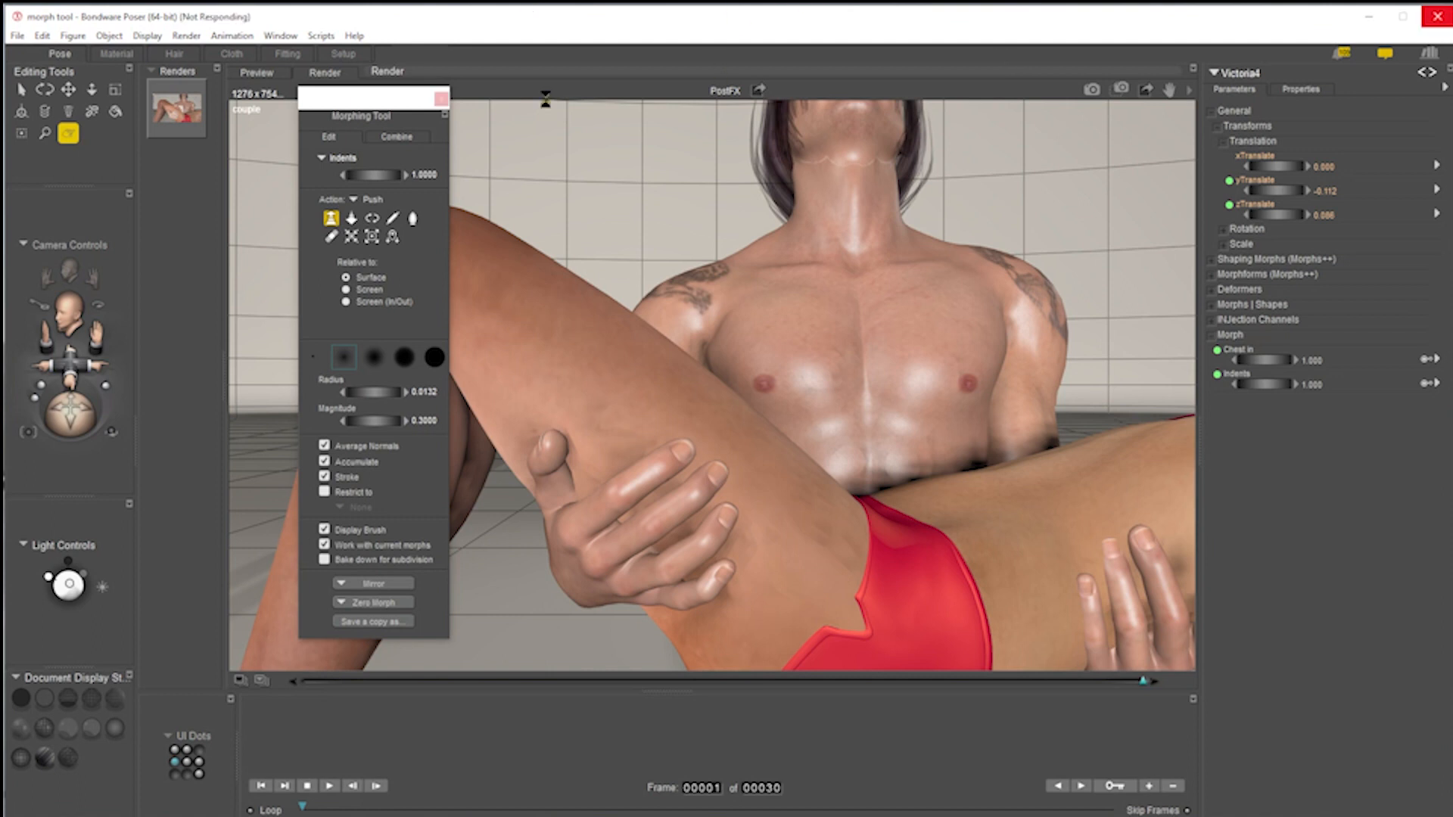
pyautogui.click(441, 101)
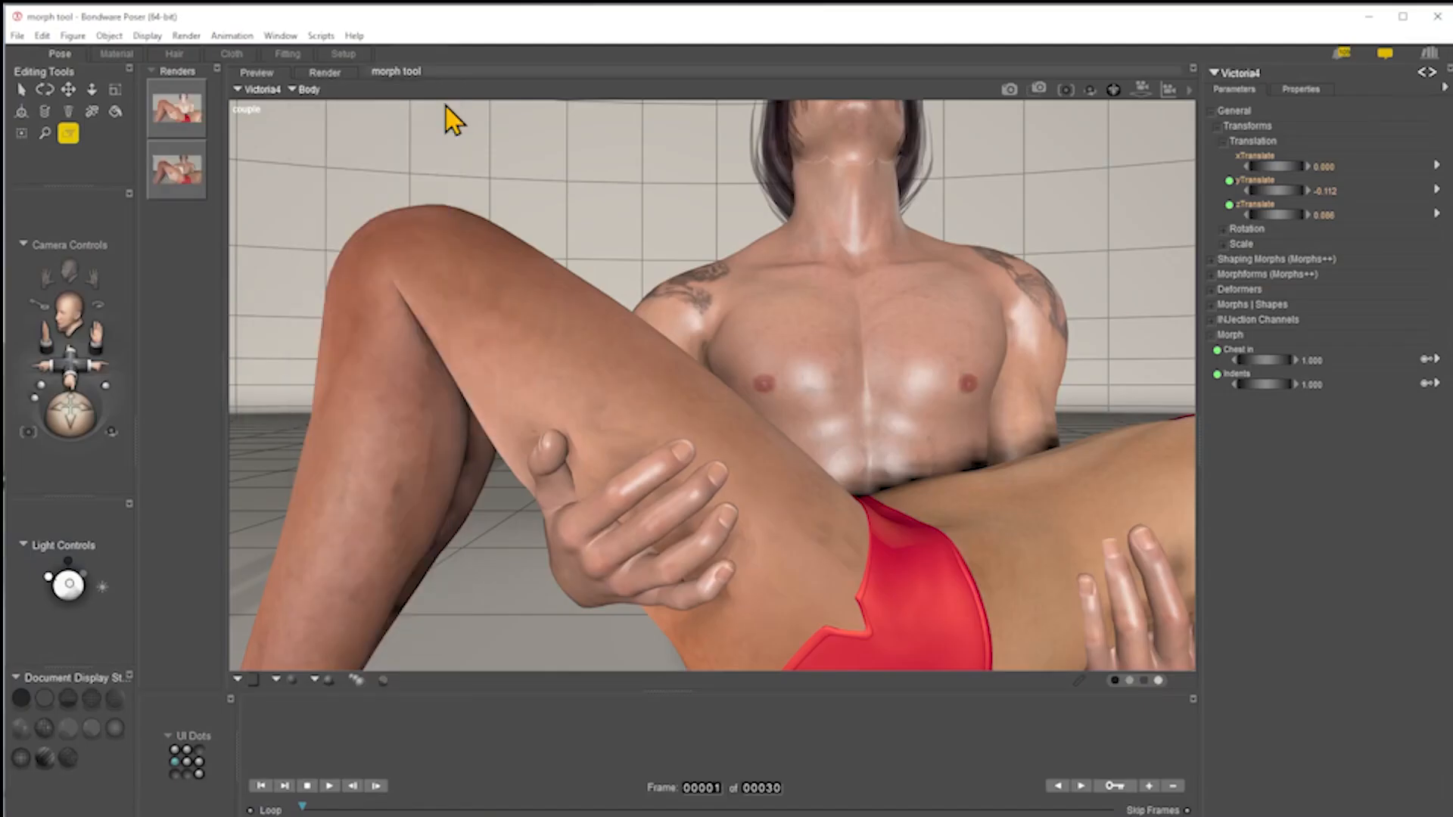
pyautogui.click(201, 115)
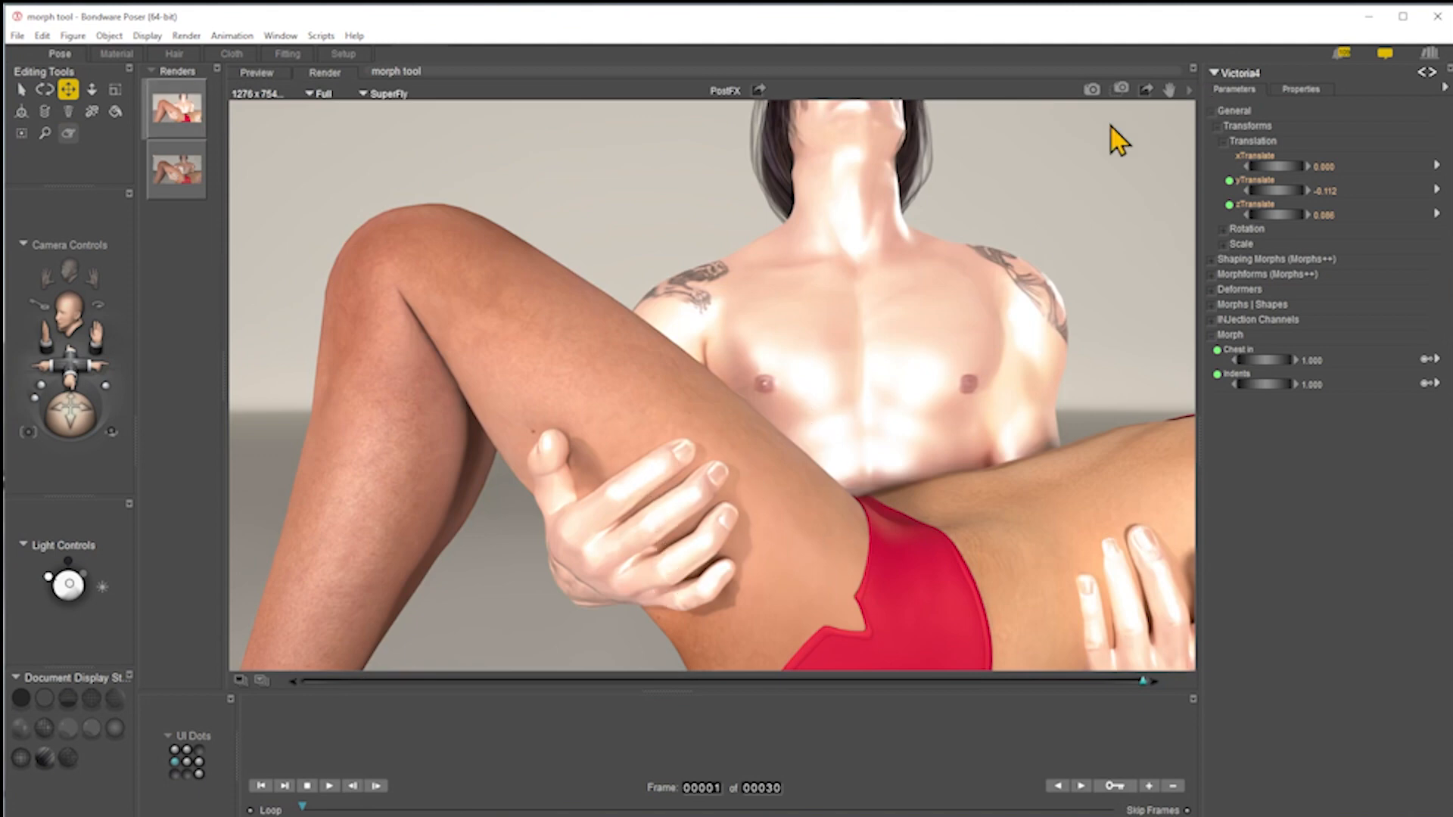
# Step: Review the SuperFly quality and bounce options in the render settings
pyautogui.click(1193, 93)
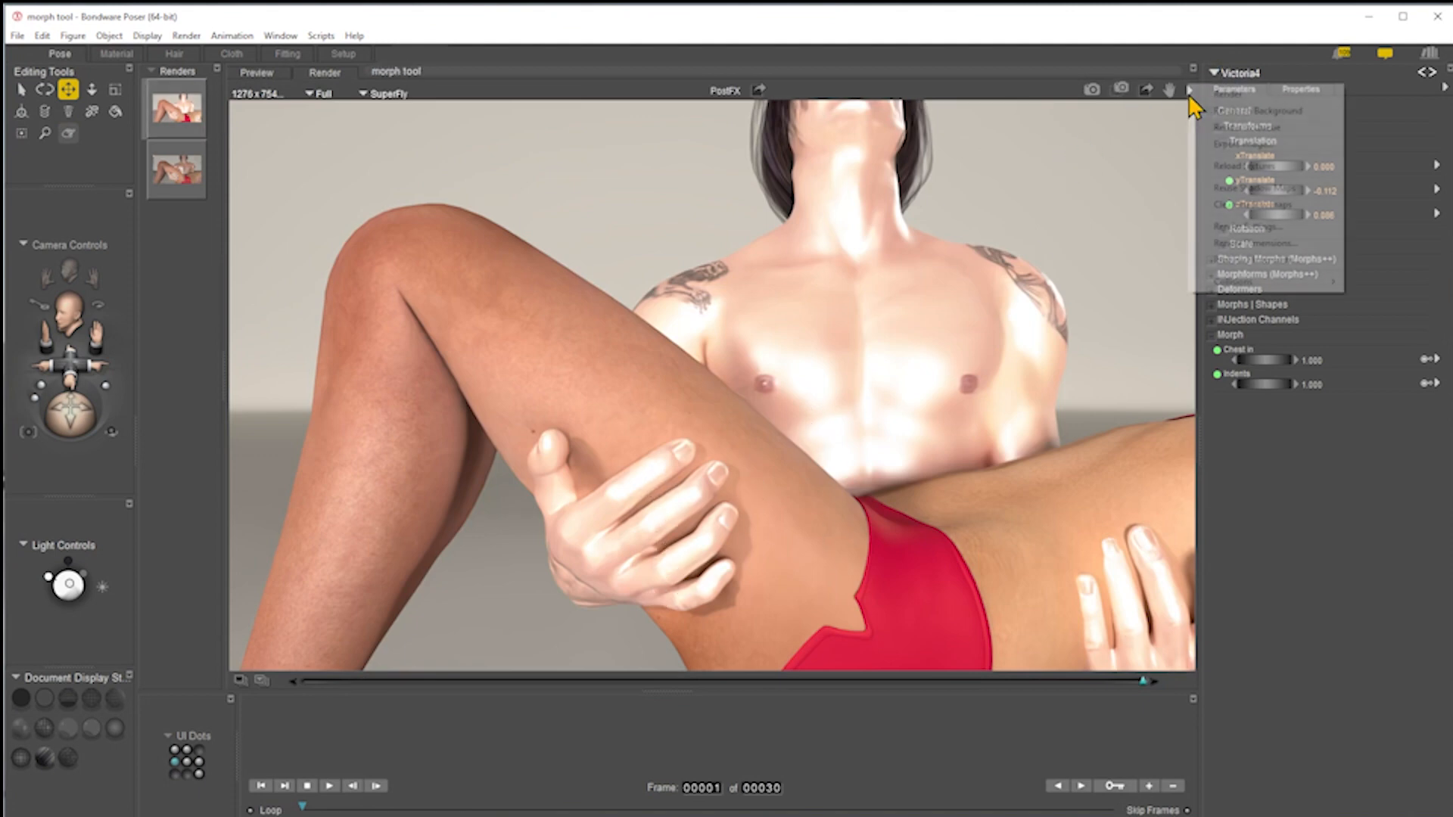
pyautogui.click(1248, 234)
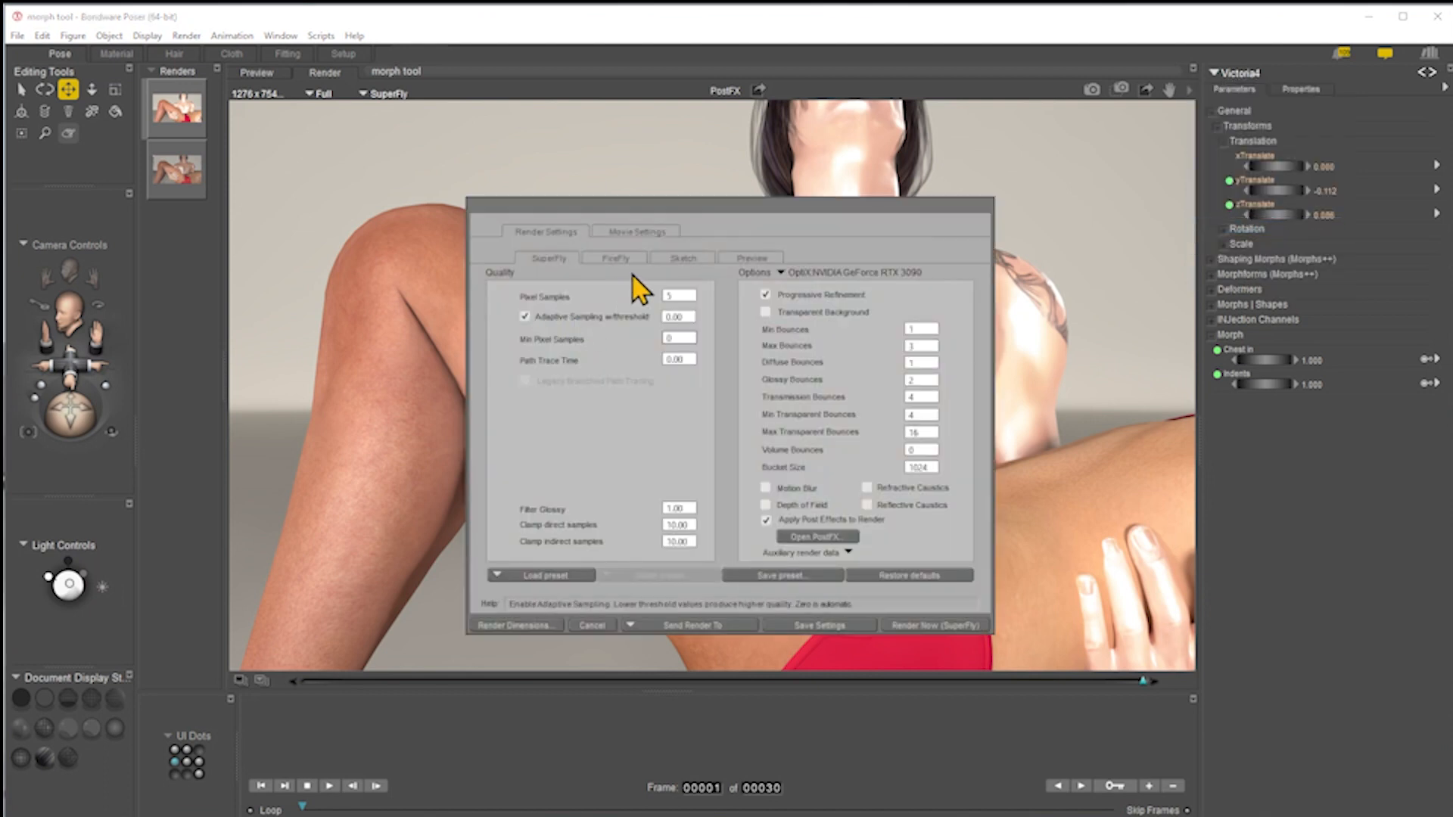
pyautogui.press('Escape')
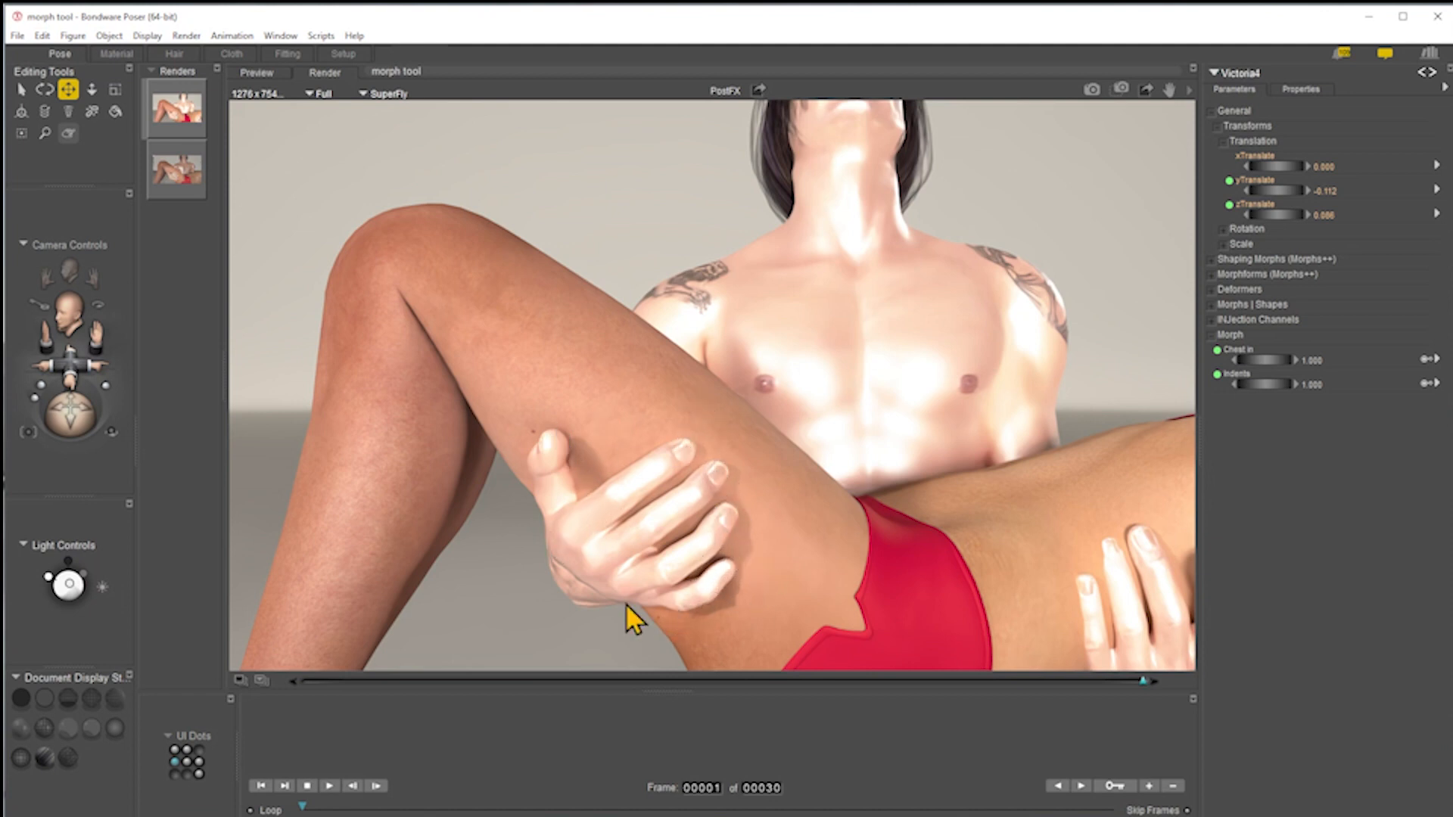
# Step: Create a new morph named "Indents I" on Victoria4 for the waist area held by the man's other hand
pyautogui.click(256, 73)
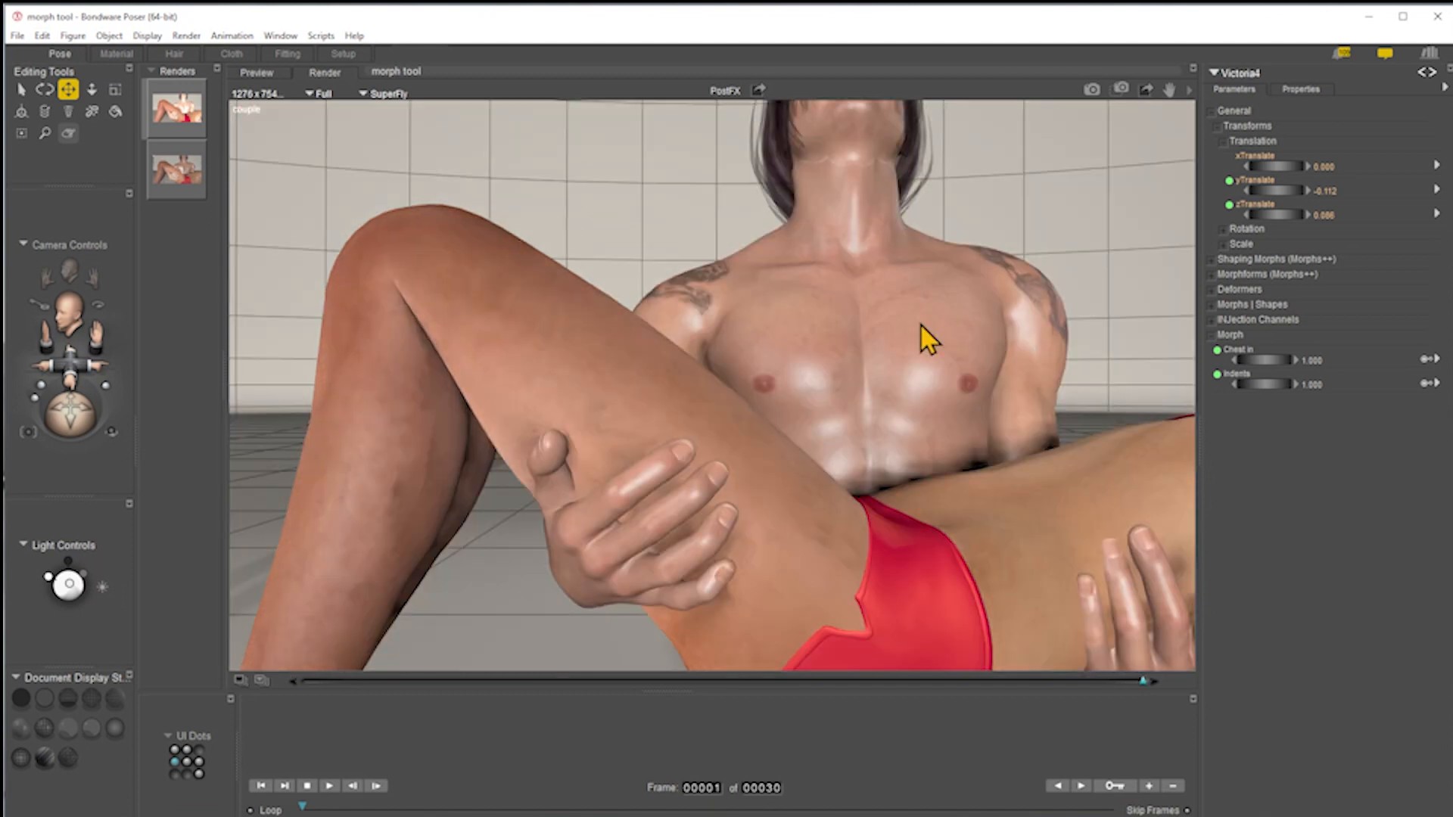
pyautogui.moveTo(72, 366)
pyautogui.mouseDown()
pyautogui.moveTo(75, 400)
pyautogui.moveTo(92, 339)
pyautogui.moveTo(95, 367)
pyautogui.mouseUp()
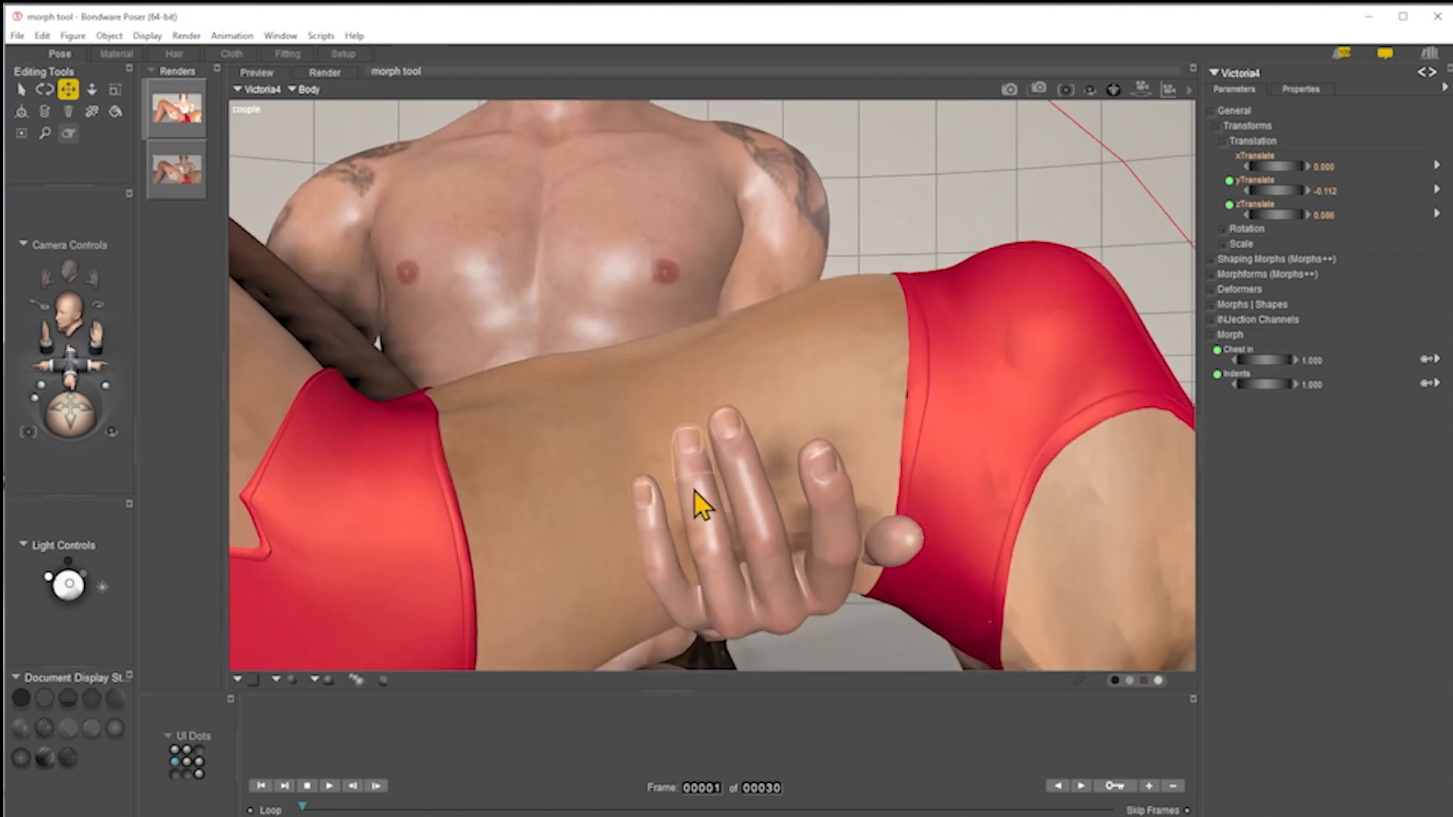
pyautogui.click(69, 135)
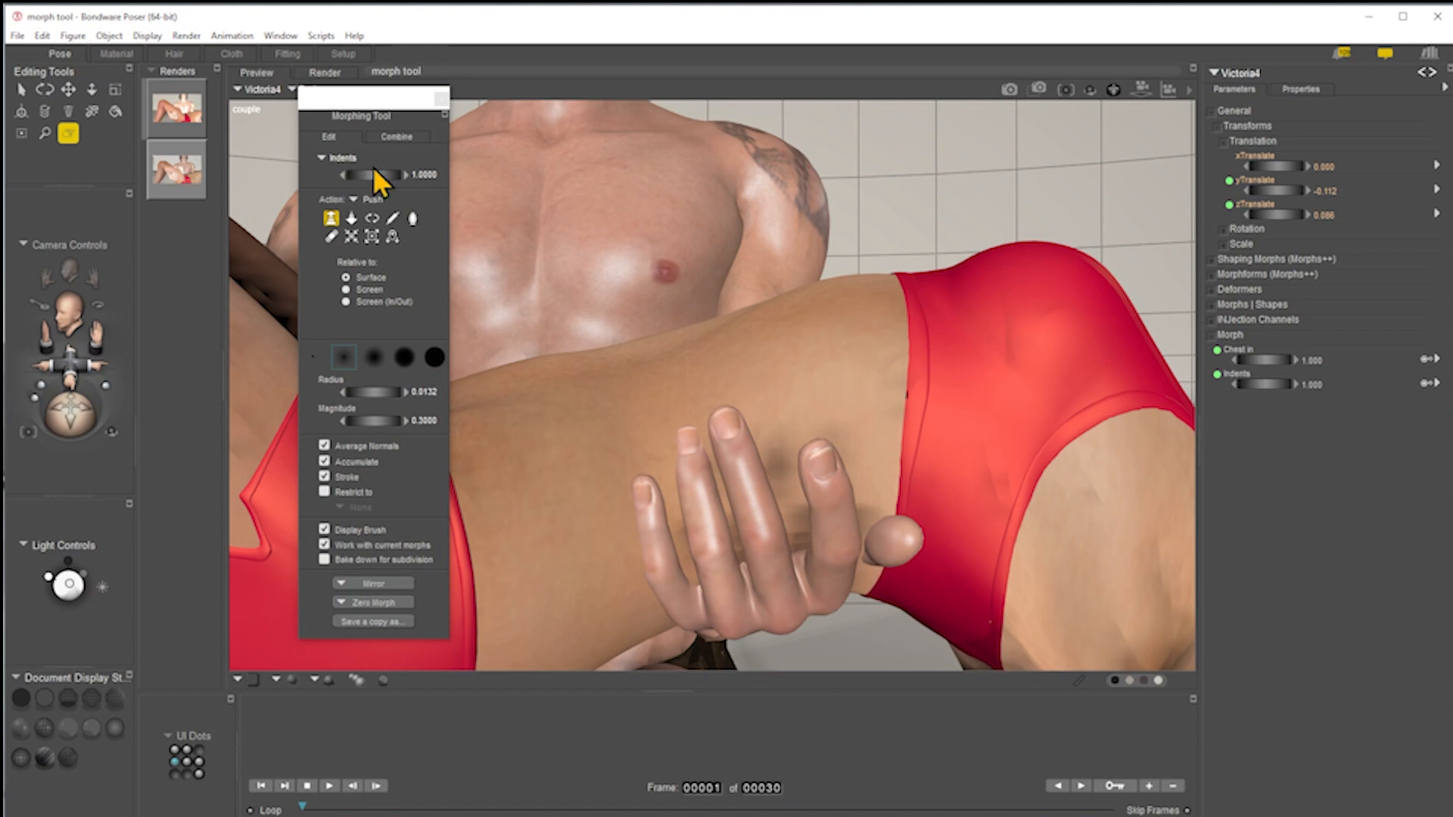
pyautogui.click(360, 164)
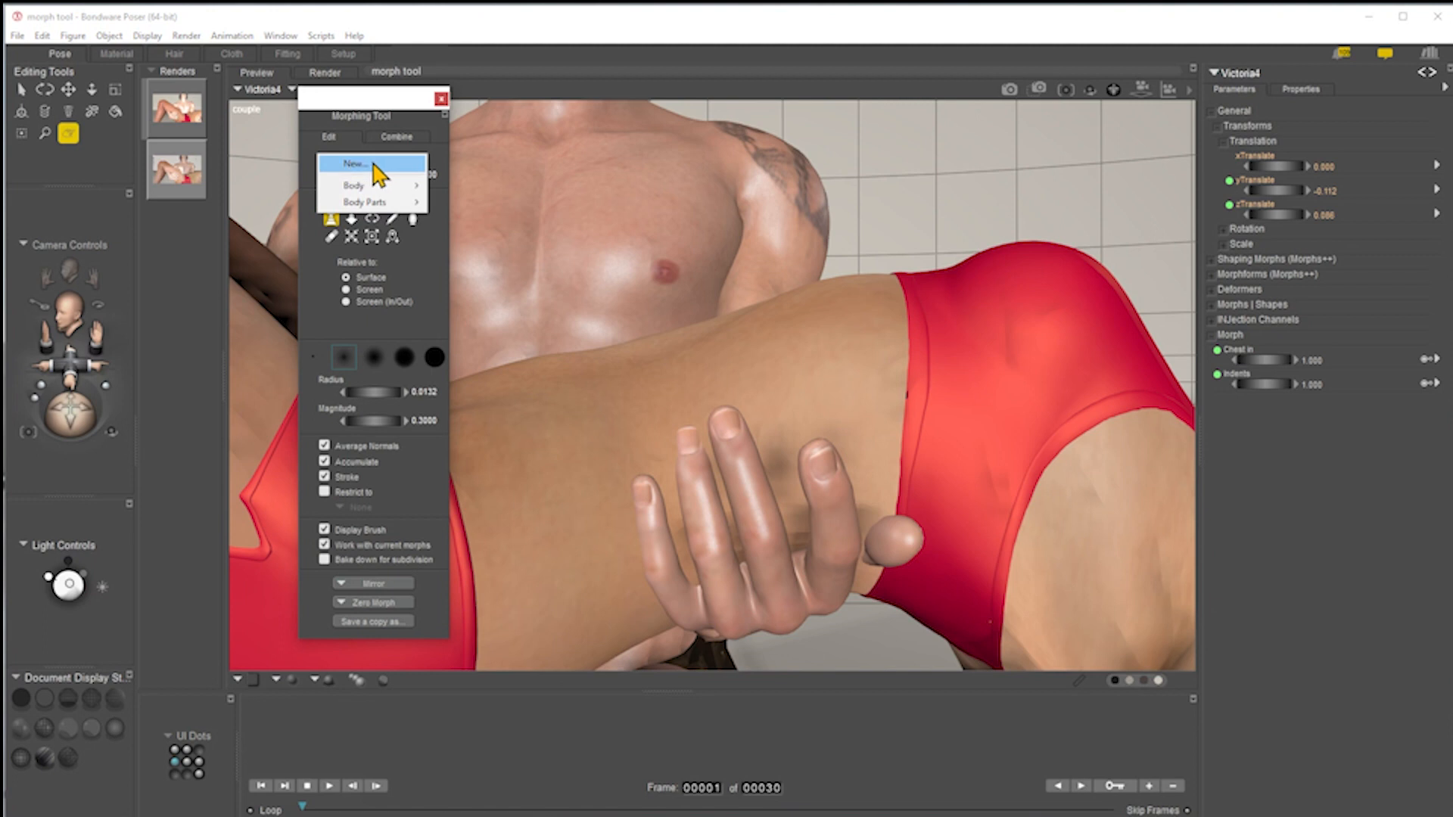
pyautogui.click(371, 165)
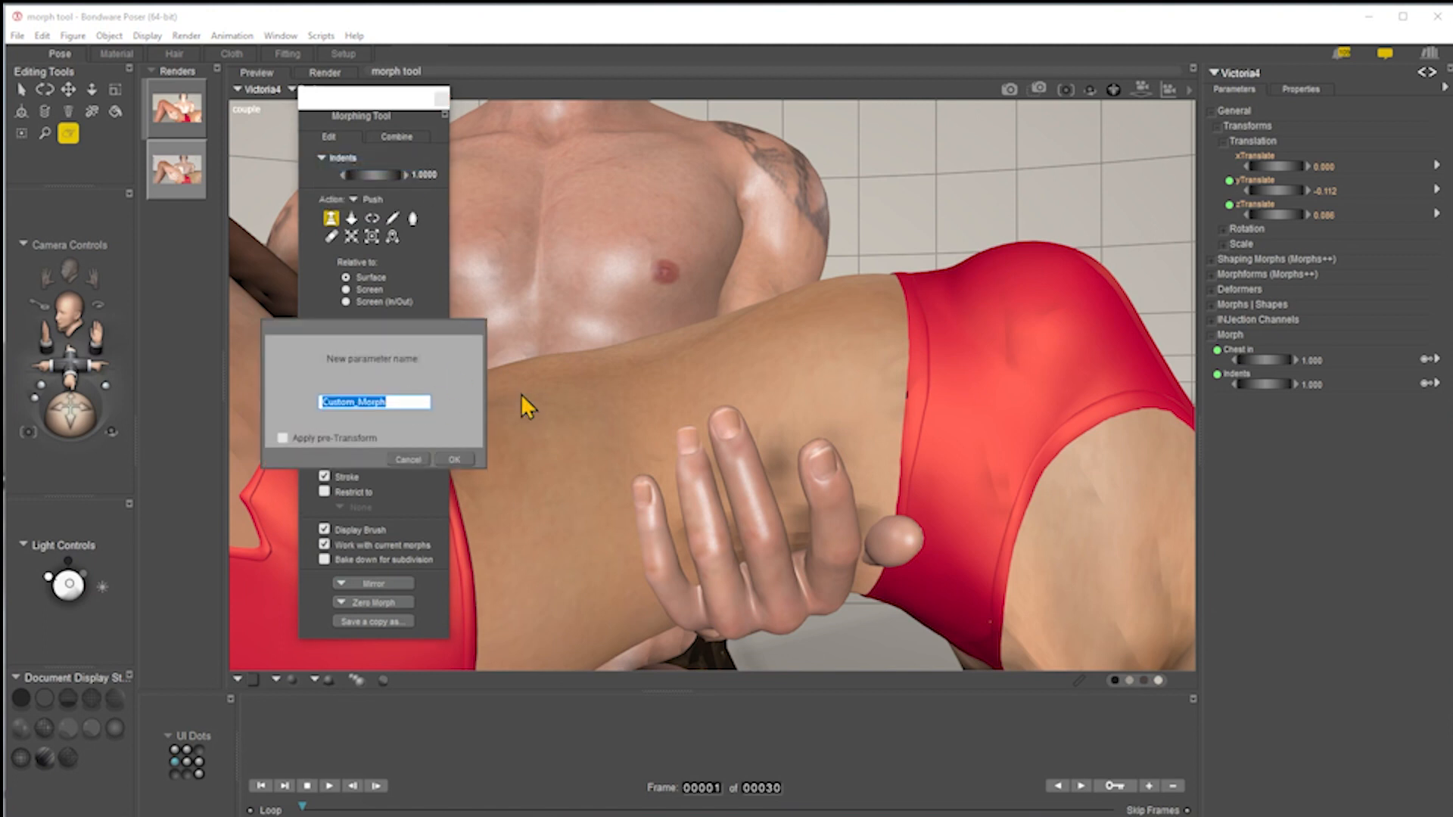
pyautogui.write('Indents I')
pyautogui.press('Return')
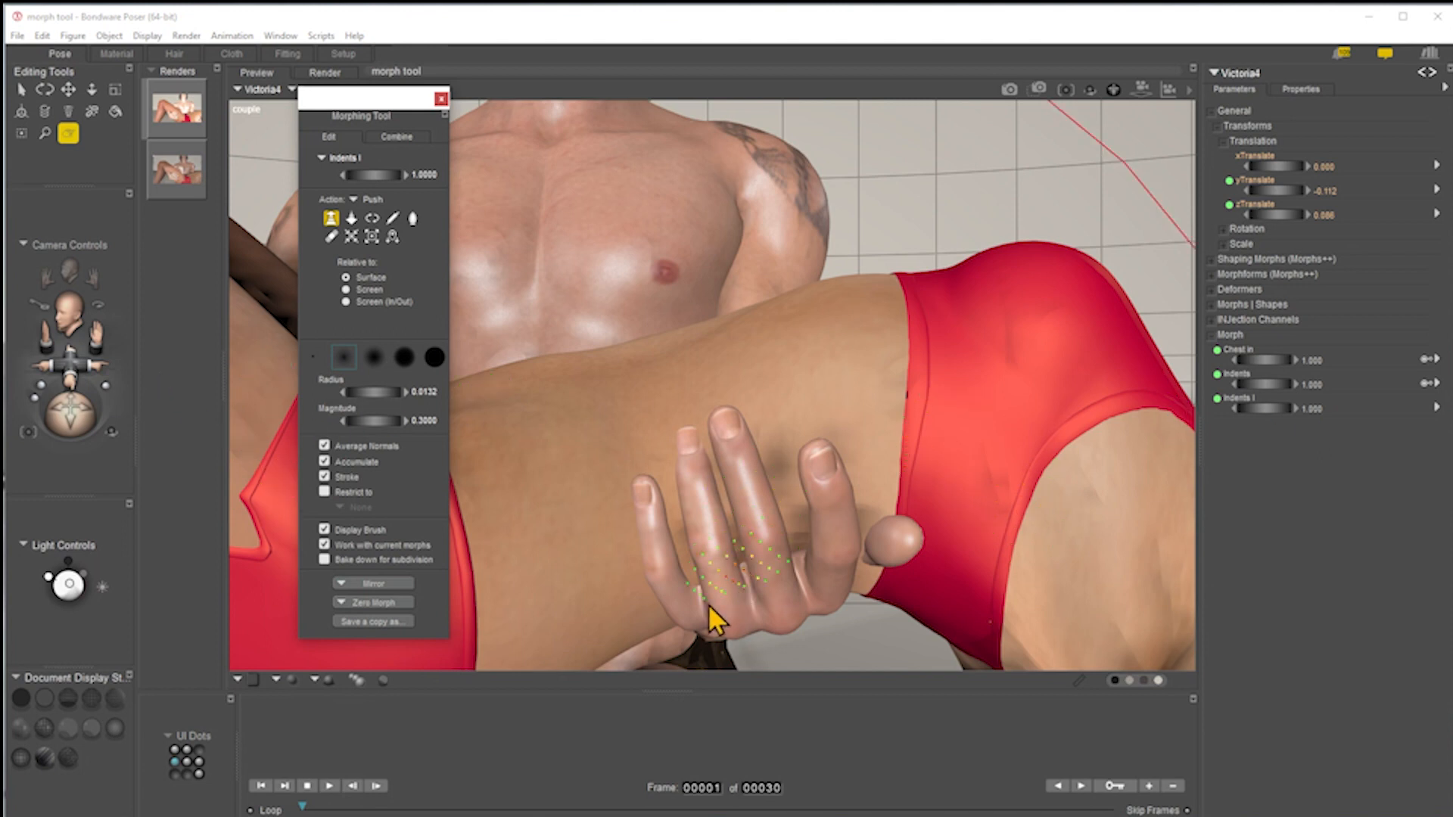
# Step: Push indents into Victoria4's waist around the man's fingertips, set the Indents I morph to 0.304, and check the mesh in wireframe
pyautogui.moveTo(643, 501); pyautogui.dragTo(639, 504)
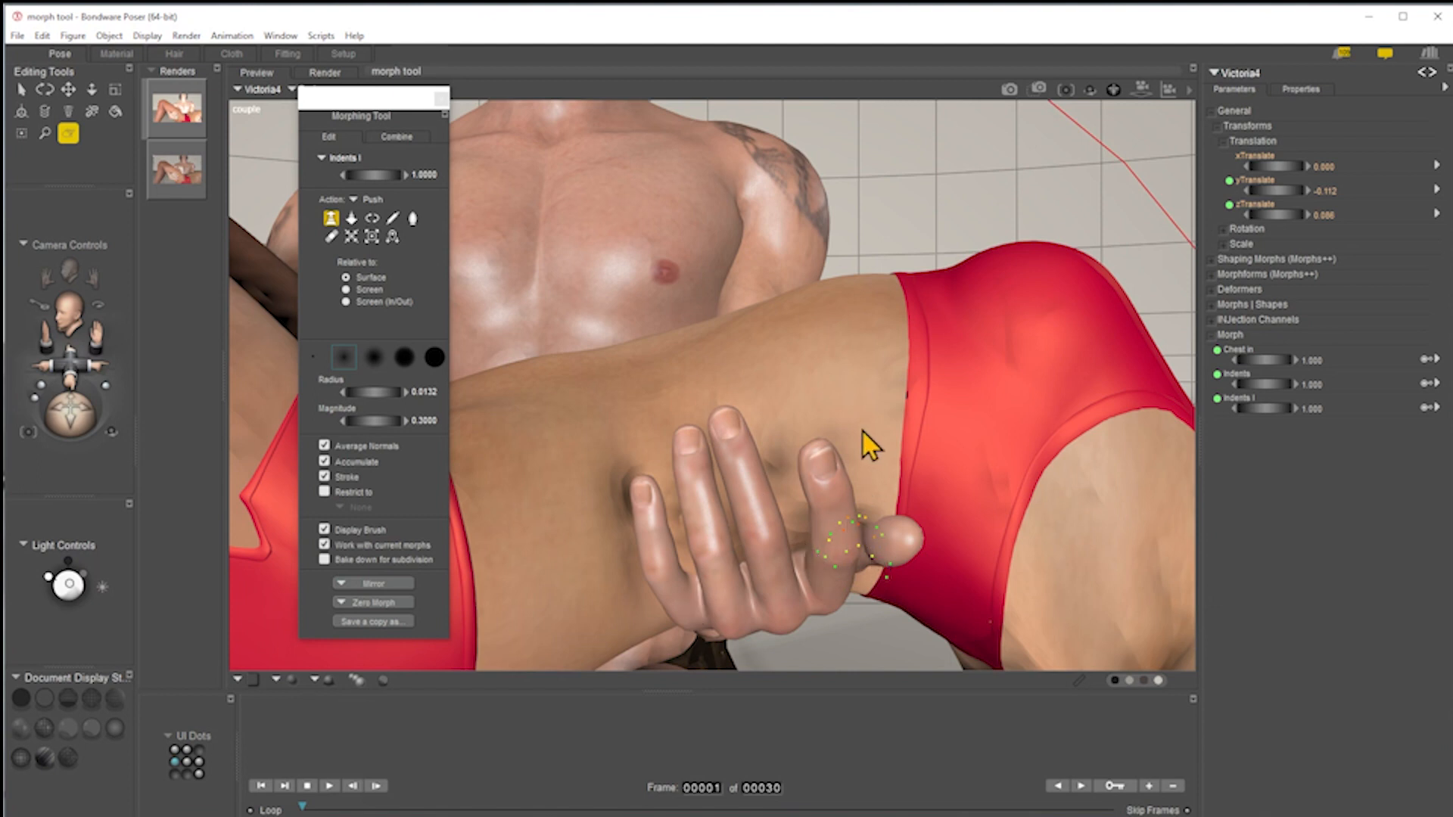
pyautogui.click(441, 99)
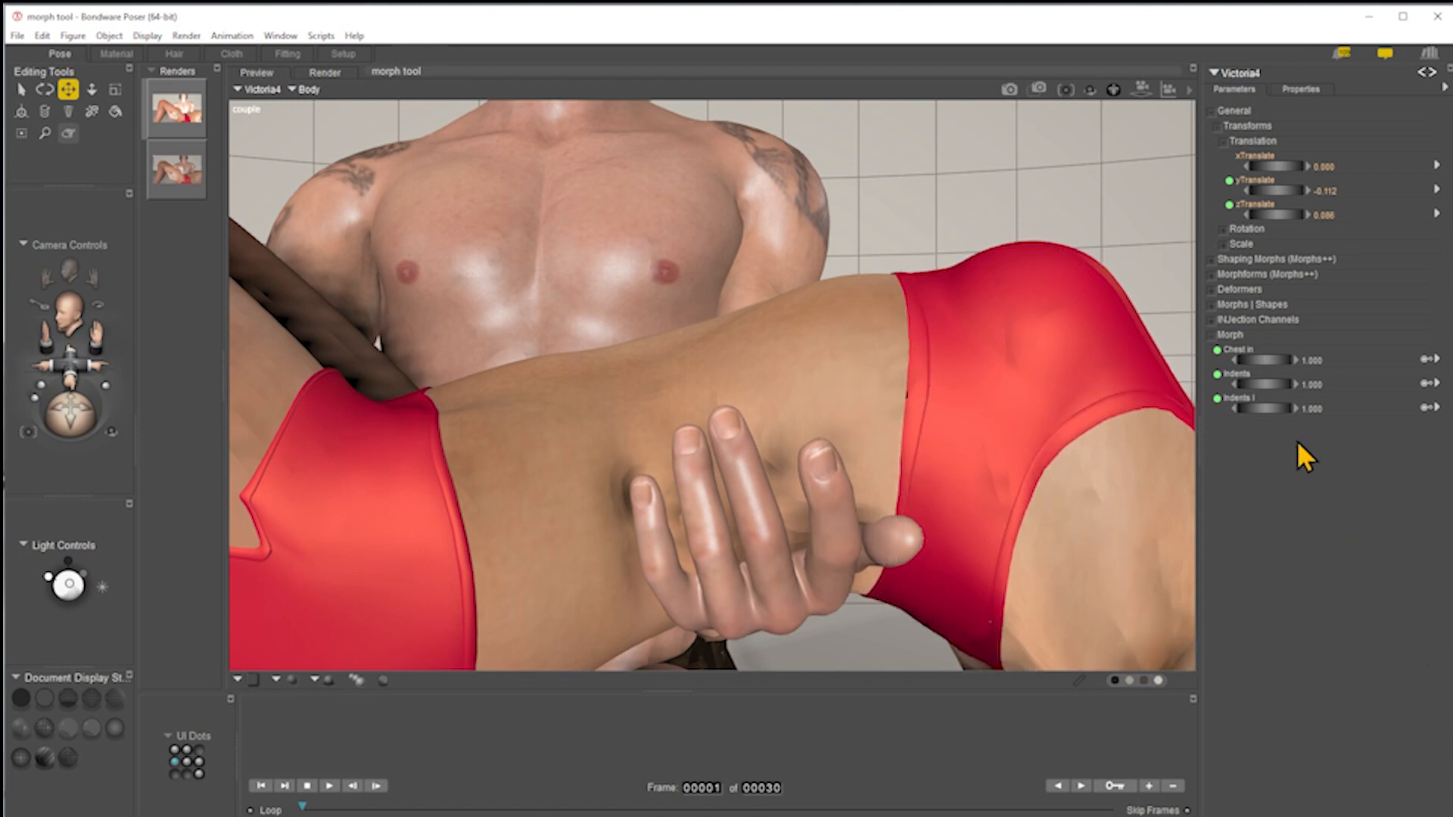
pyautogui.moveTo(1265, 409); pyautogui.dragTo(1249, 409)
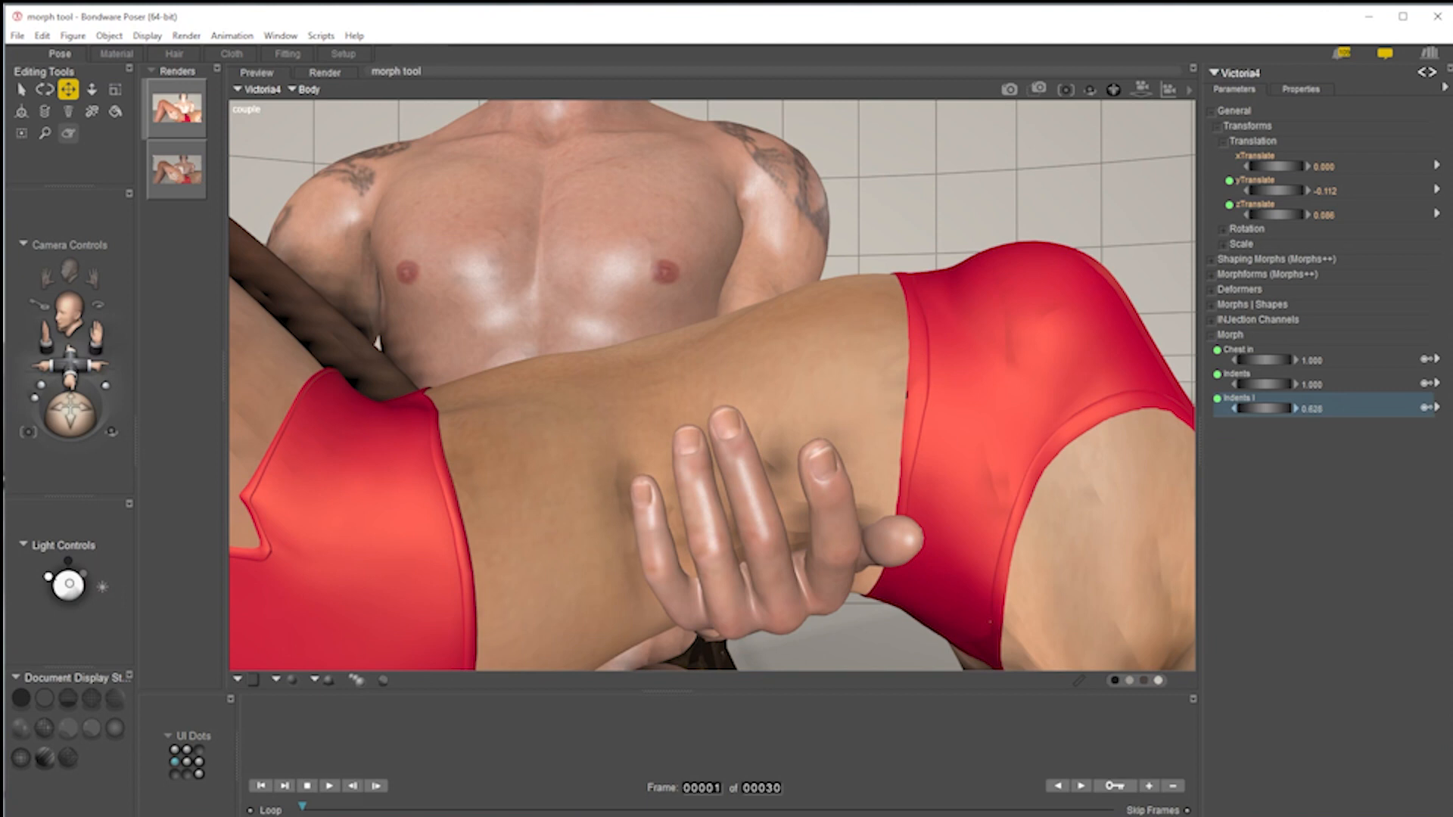
pyautogui.moveTo(1249, 409); pyautogui.dragTo(1233, 408)
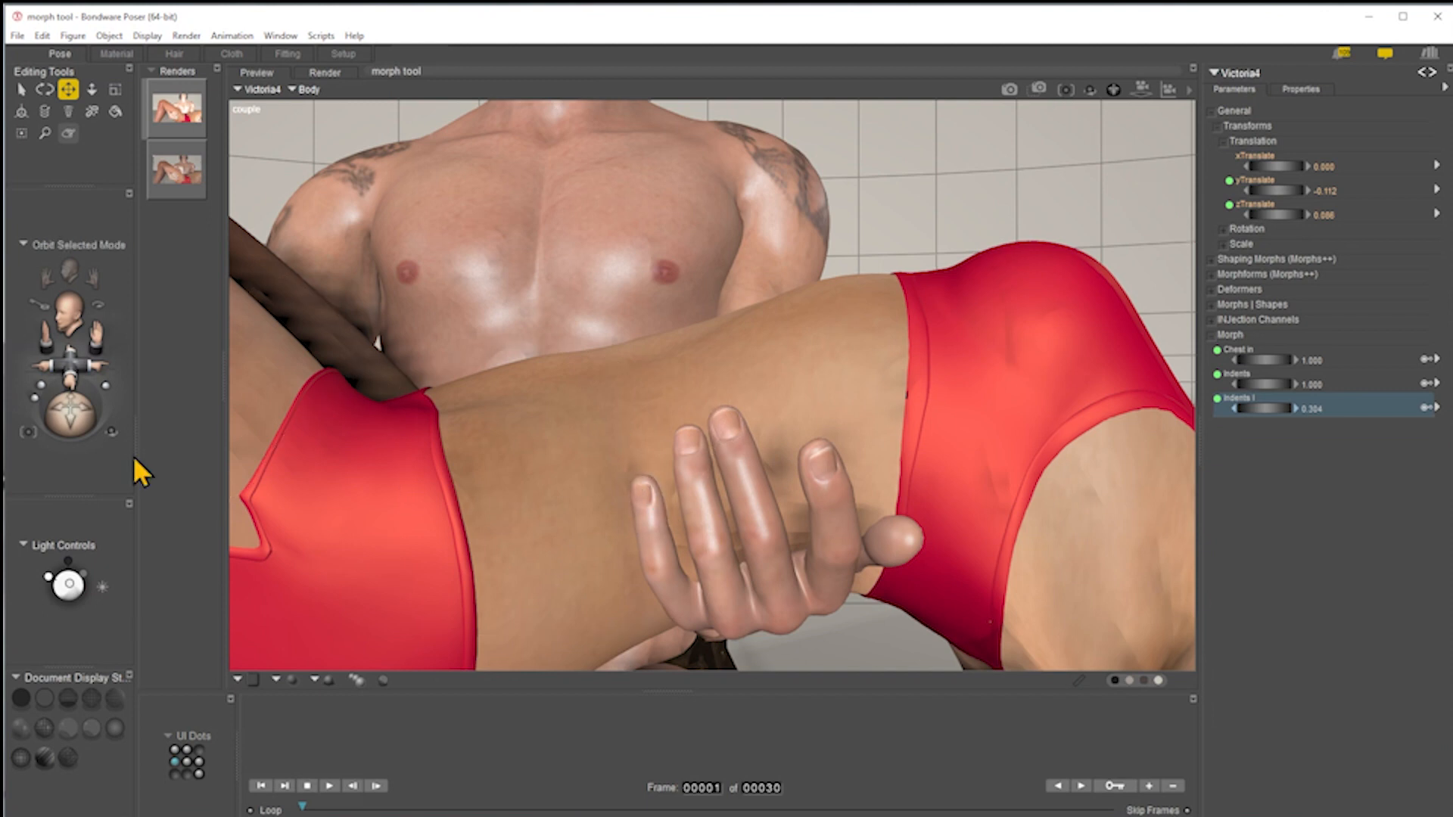
pyautogui.click(95, 701)
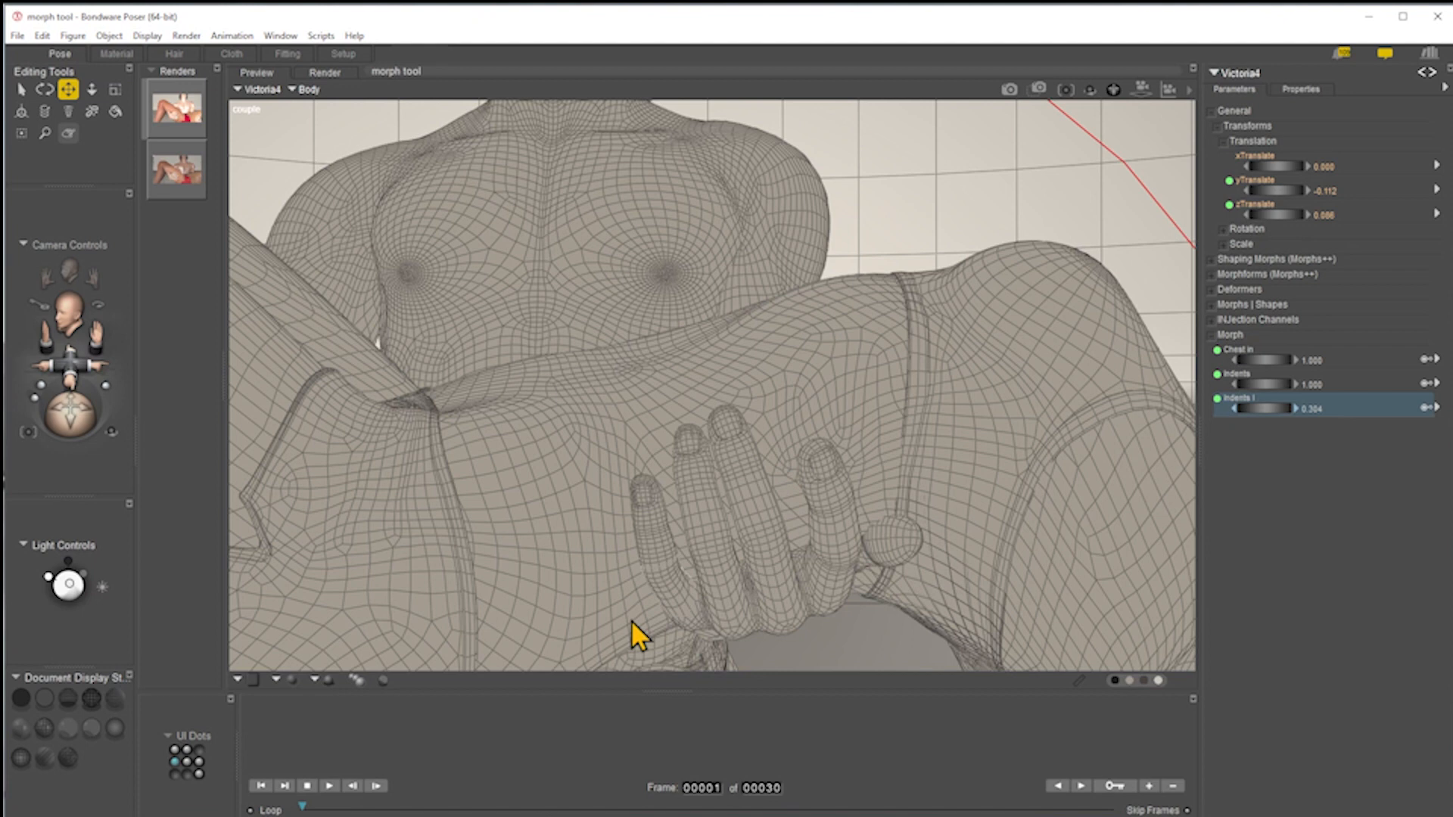
pyautogui.click(45, 757)
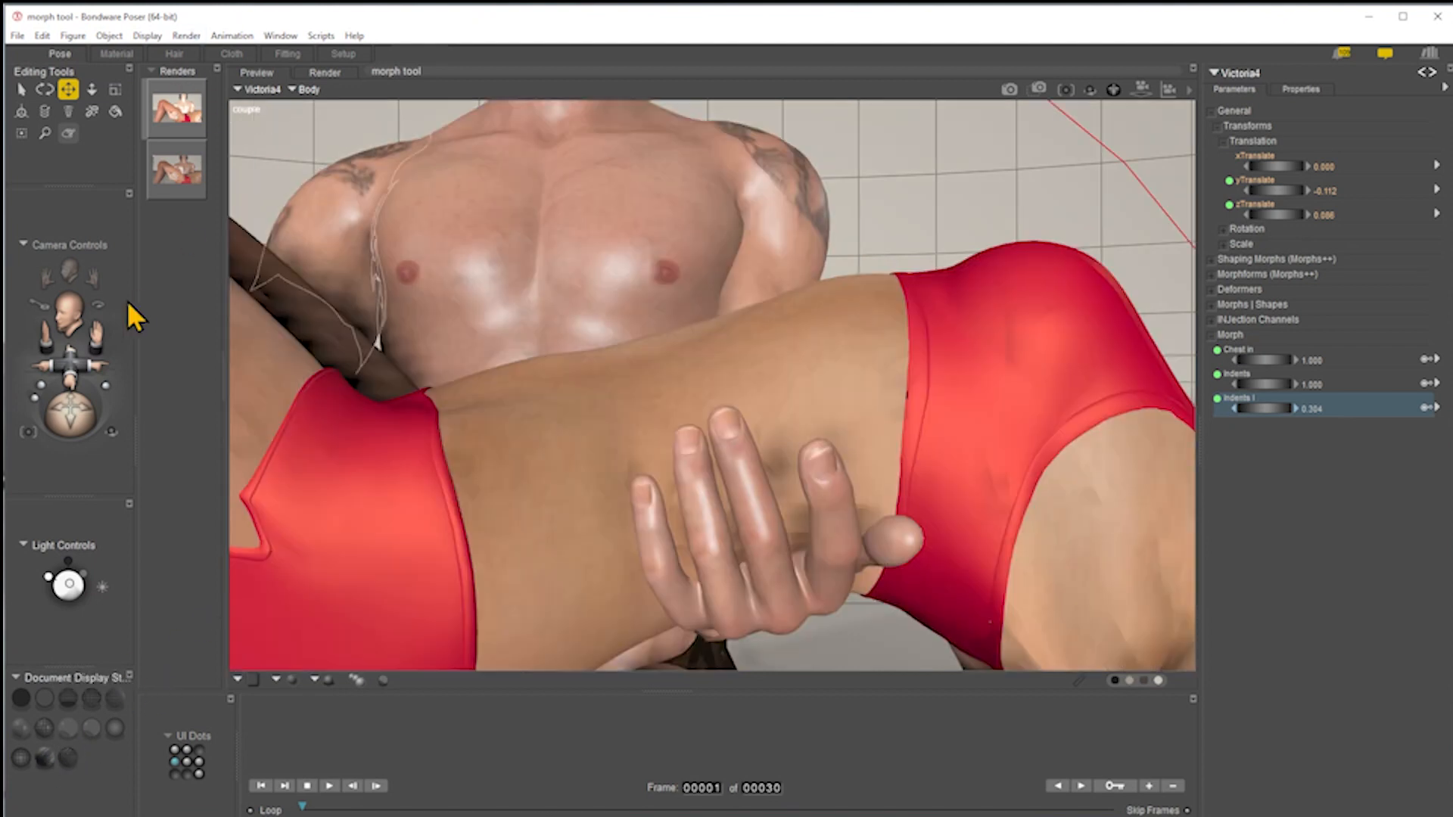
# Step: Smooth the waist indent beside the man's index finger using the Smooth brush with a radius of 0.0122
pyautogui.click(69, 133)
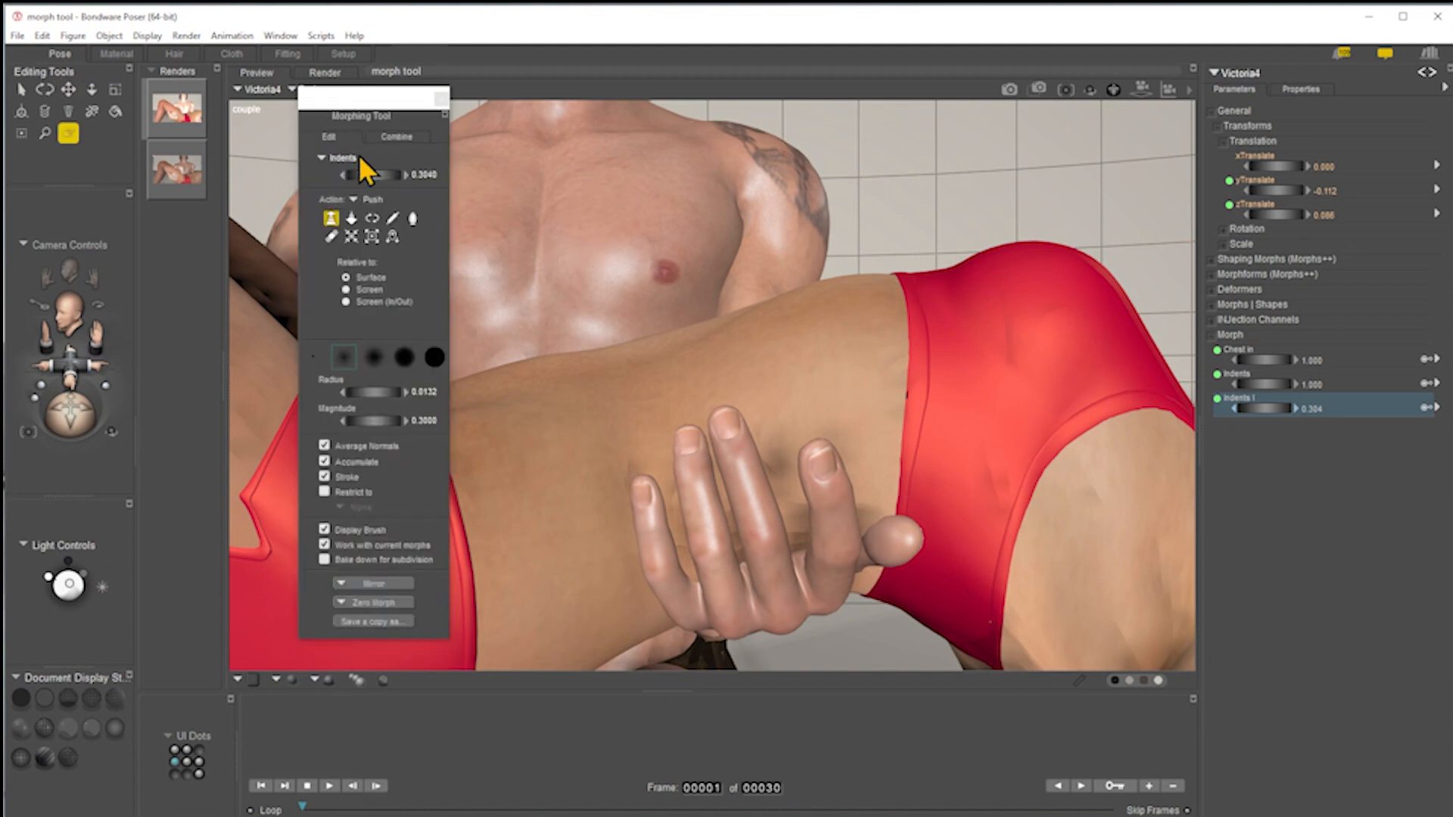
pyautogui.click(360, 157)
pyautogui.moveTo(370, 203)
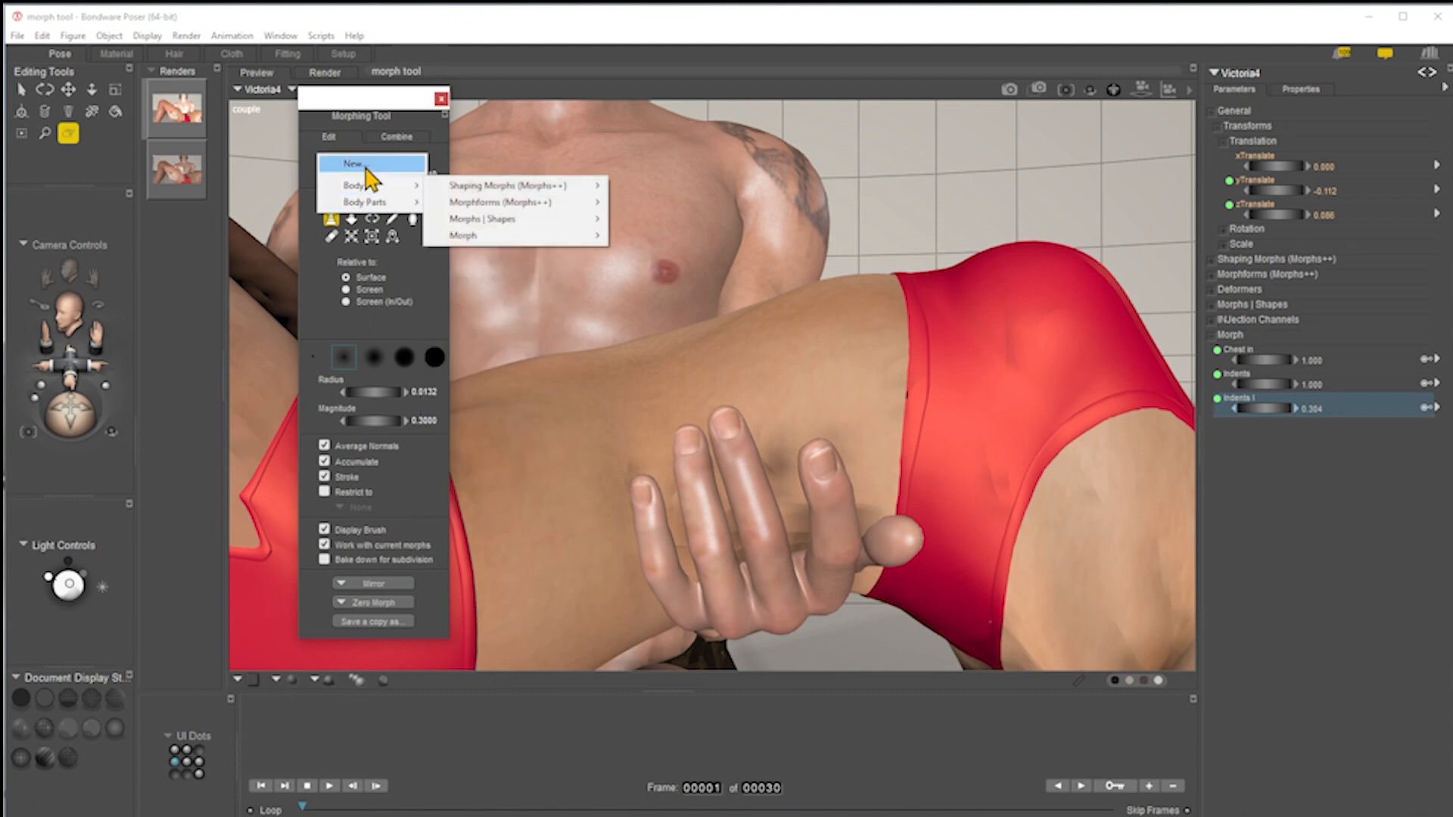
pyautogui.click(381, 107)
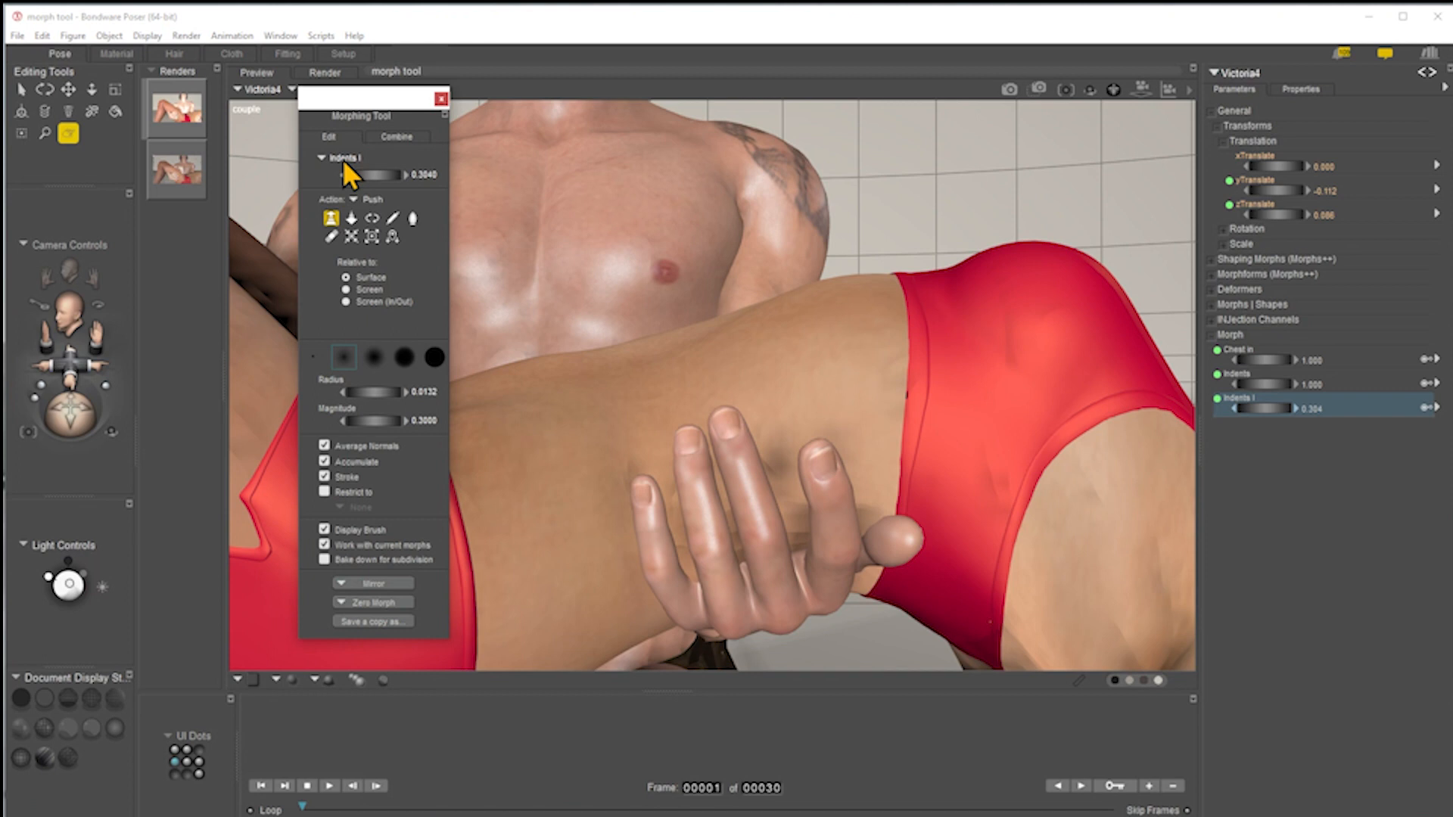
pyautogui.click(411, 218)
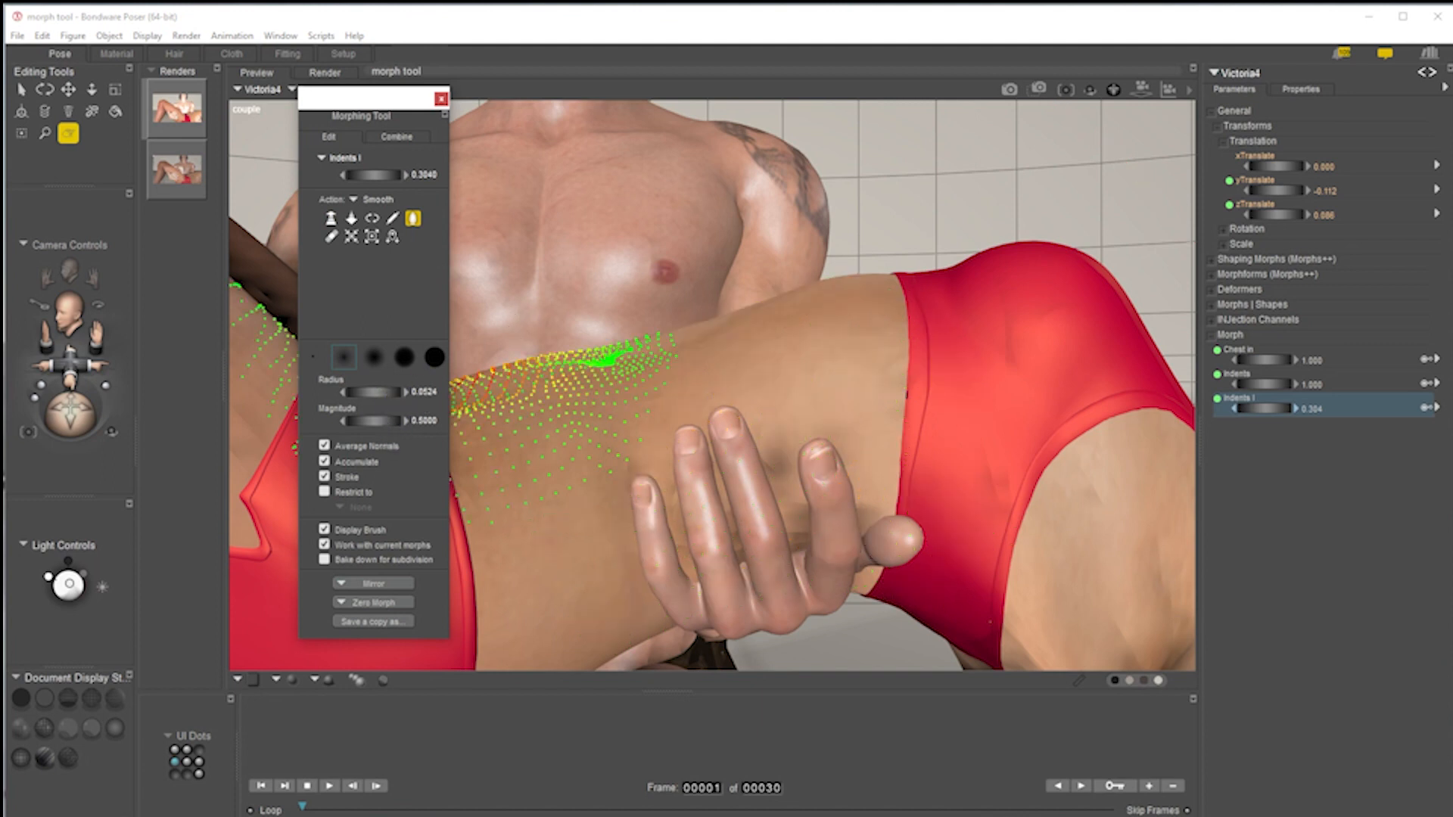
pyautogui.moveTo(374, 392); pyautogui.dragTo(349, 392)
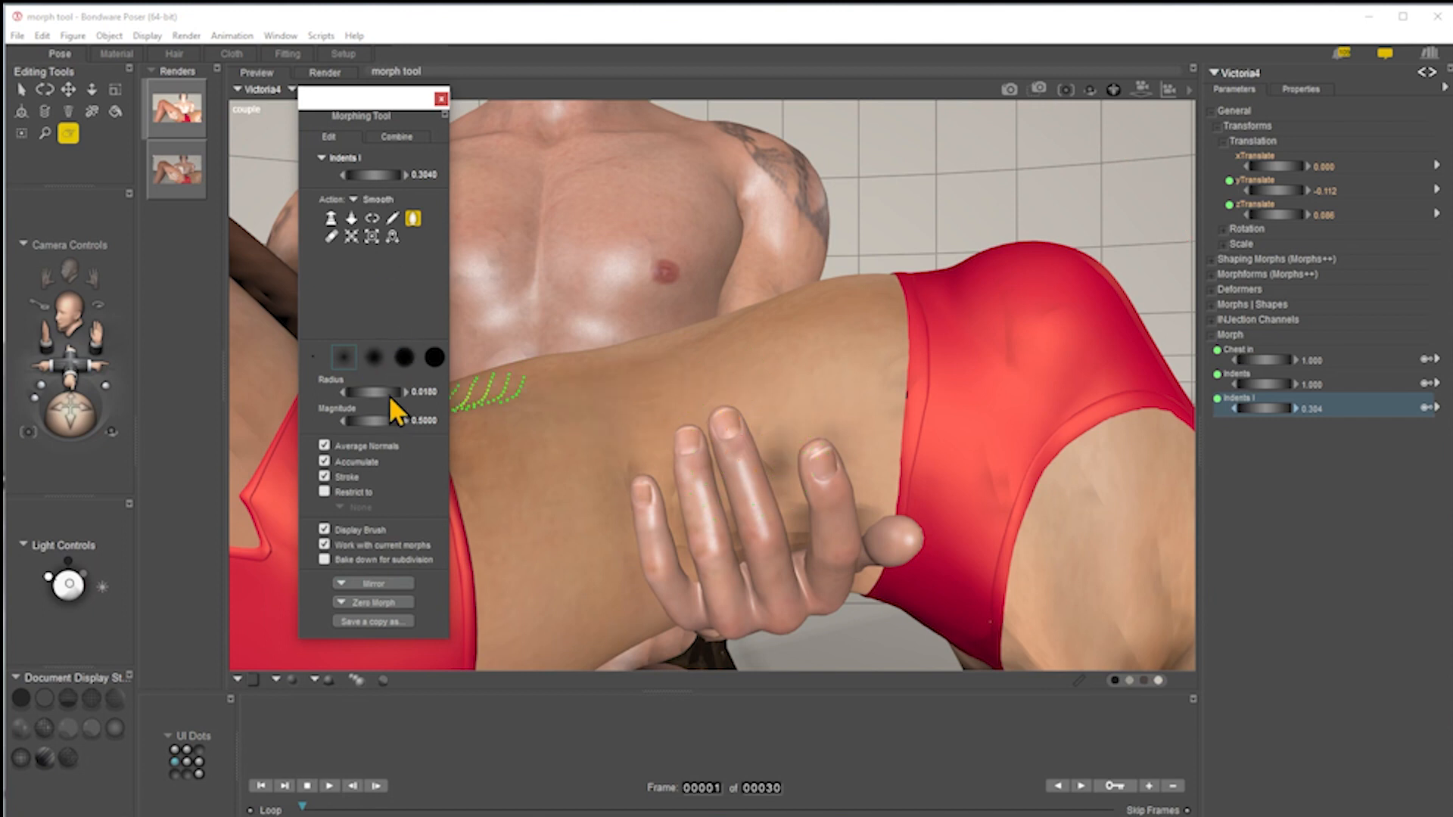
pyautogui.moveTo(364, 392); pyautogui.dragTo(358, 392)
pyautogui.moveTo(775, 478)
pyautogui.mouseDown()
pyautogui.moveTo(761, 421)
pyautogui.moveTo(775, 483)
pyautogui.moveTo(755, 425)
pyautogui.moveTo(768, 467)
pyautogui.mouseUp()
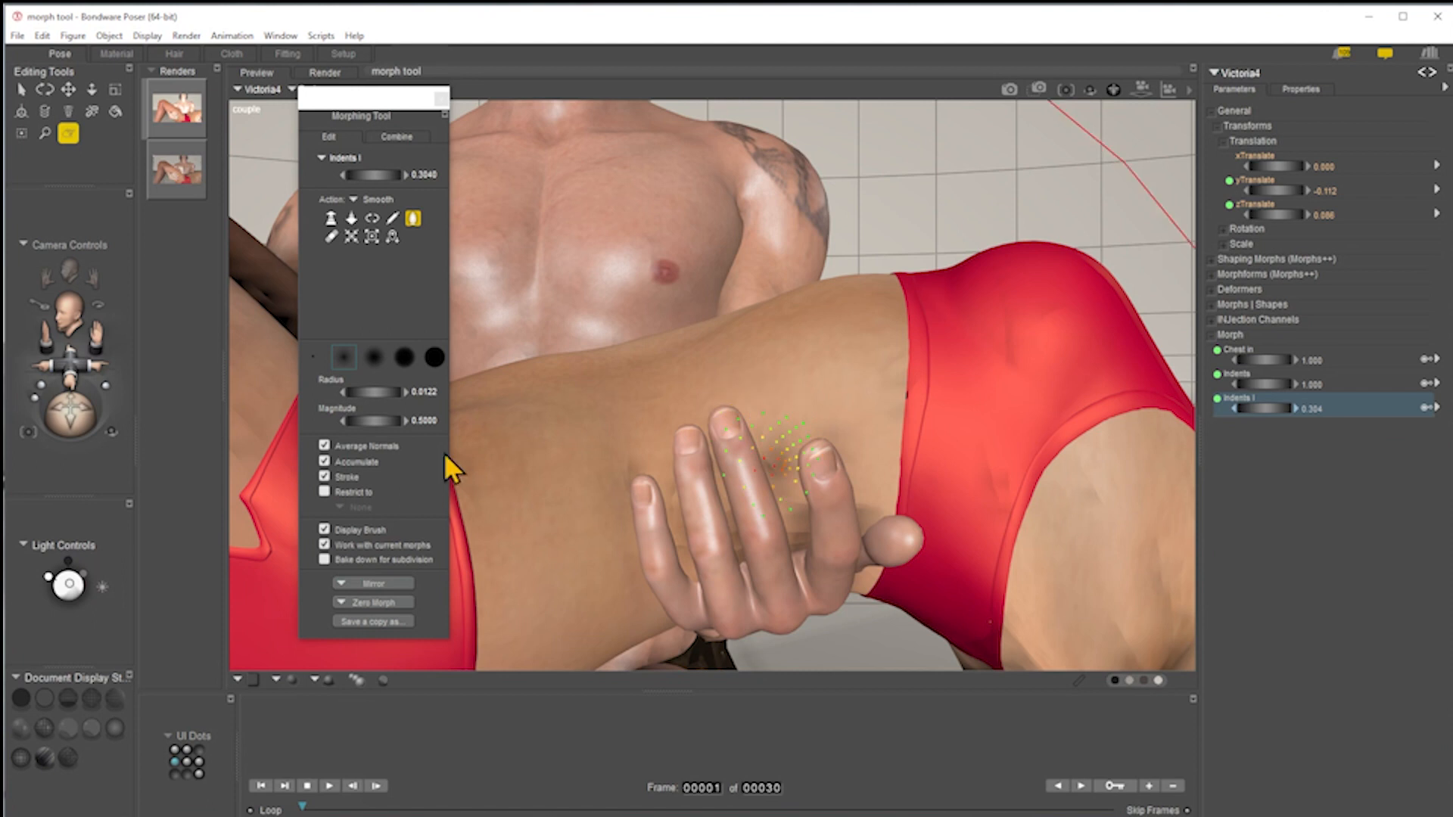
# Step: Set the Smooth brush magnitude to 0.9950, smooth the waist indent between the fingers again, and close the Morphing Tool
pyautogui.moveTo(386, 420); pyautogui.dragTo(385, 419)
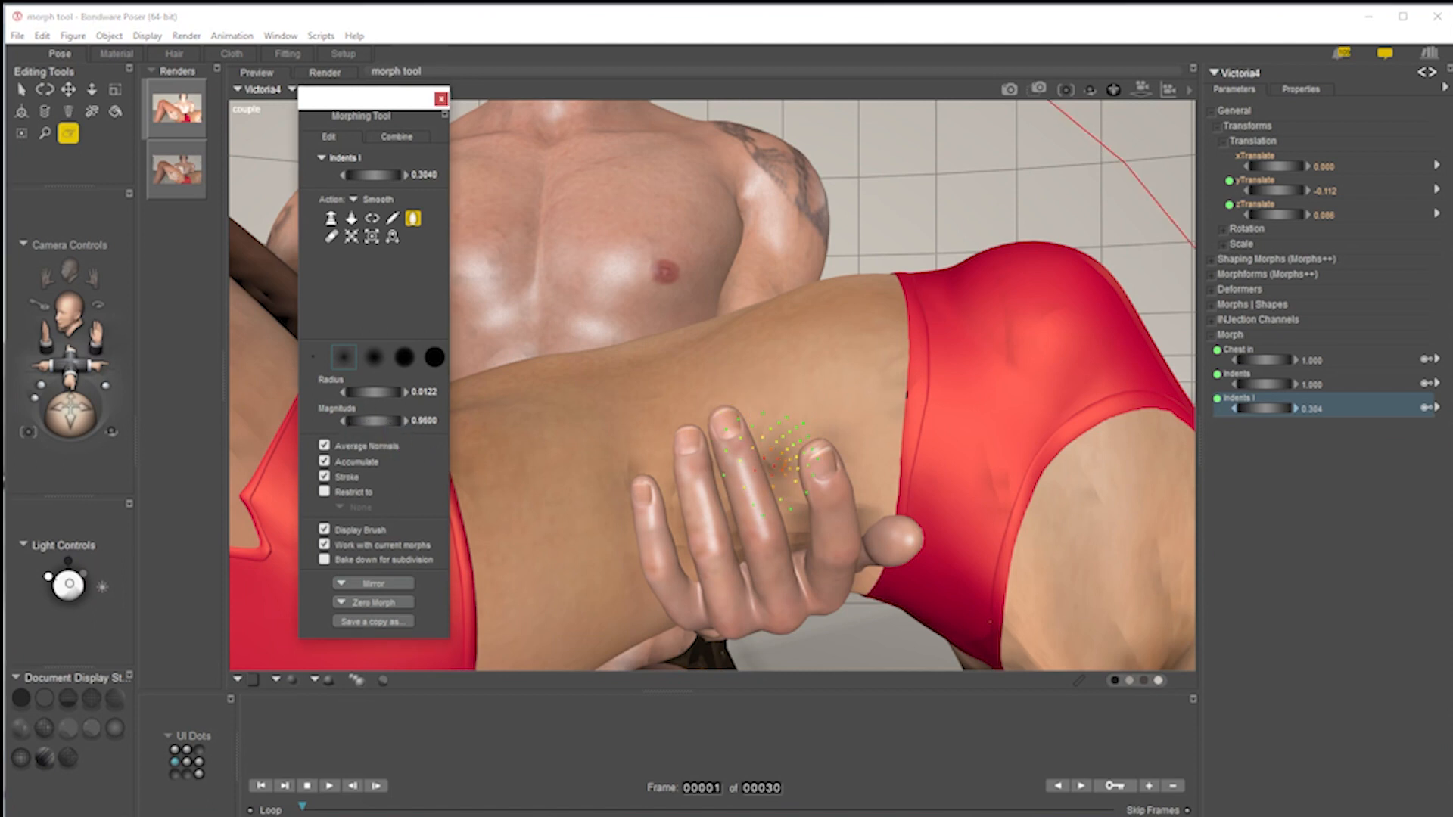
pyautogui.moveTo(773, 464)
pyautogui.mouseDown()
pyautogui.moveTo(766, 421)
pyautogui.moveTo(777, 493)
pyautogui.moveTo(777, 437)
pyautogui.mouseUp()
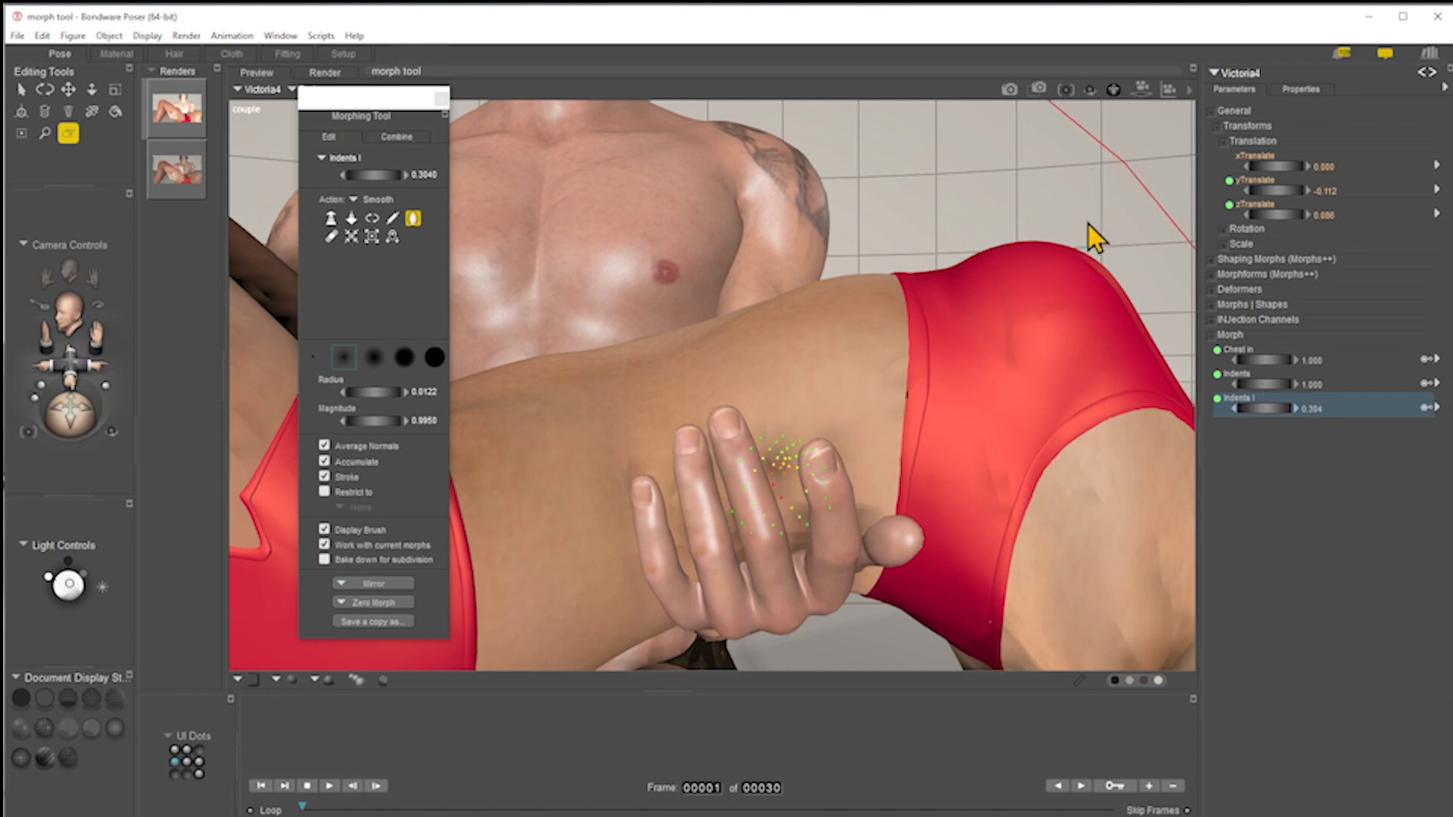
pyautogui.click(440, 99)
# Step: View the whole couple and switch the viewport to the head cam camera
pyautogui.moveTo(71, 377); pyautogui.dragTo(65, 461)
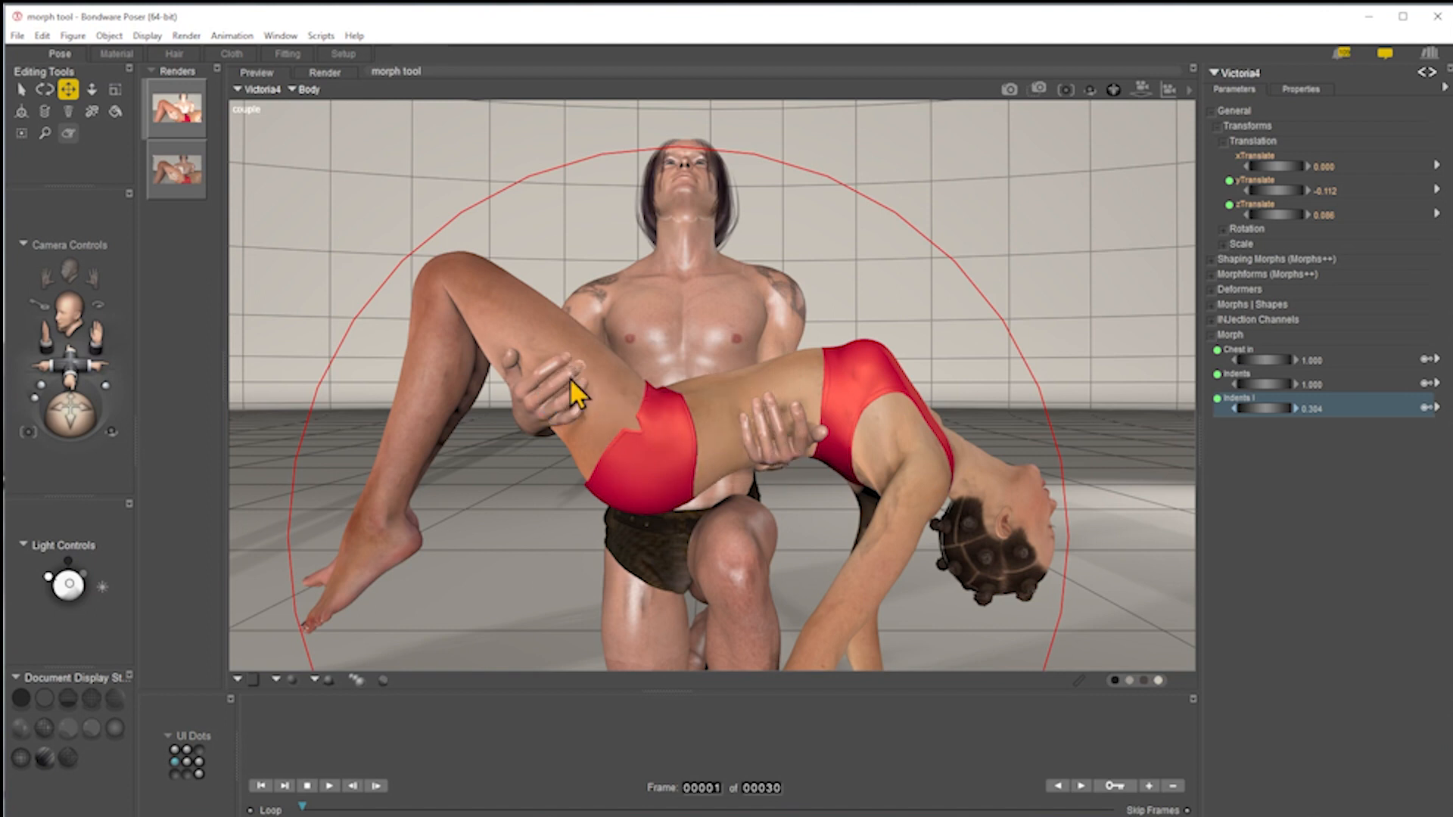
pyautogui.moveTo(69, 367)
pyautogui.mouseDown()
pyautogui.moveTo(64, 401)
pyautogui.moveTo(26, 389)
pyautogui.moveTo(59, 399)
pyautogui.moveTo(88, 361)
pyautogui.mouseUp()
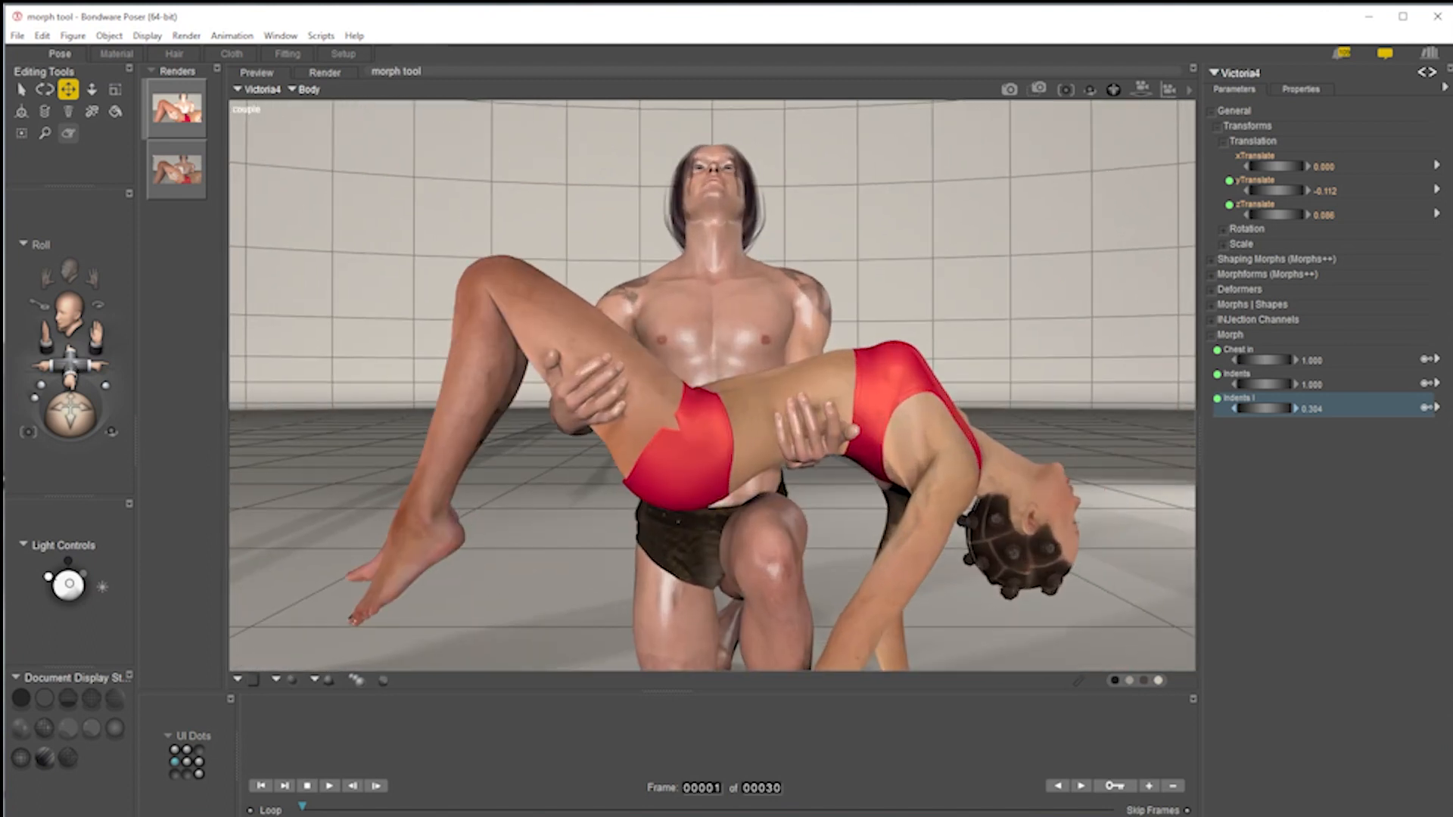
pyautogui.click(239, 118)
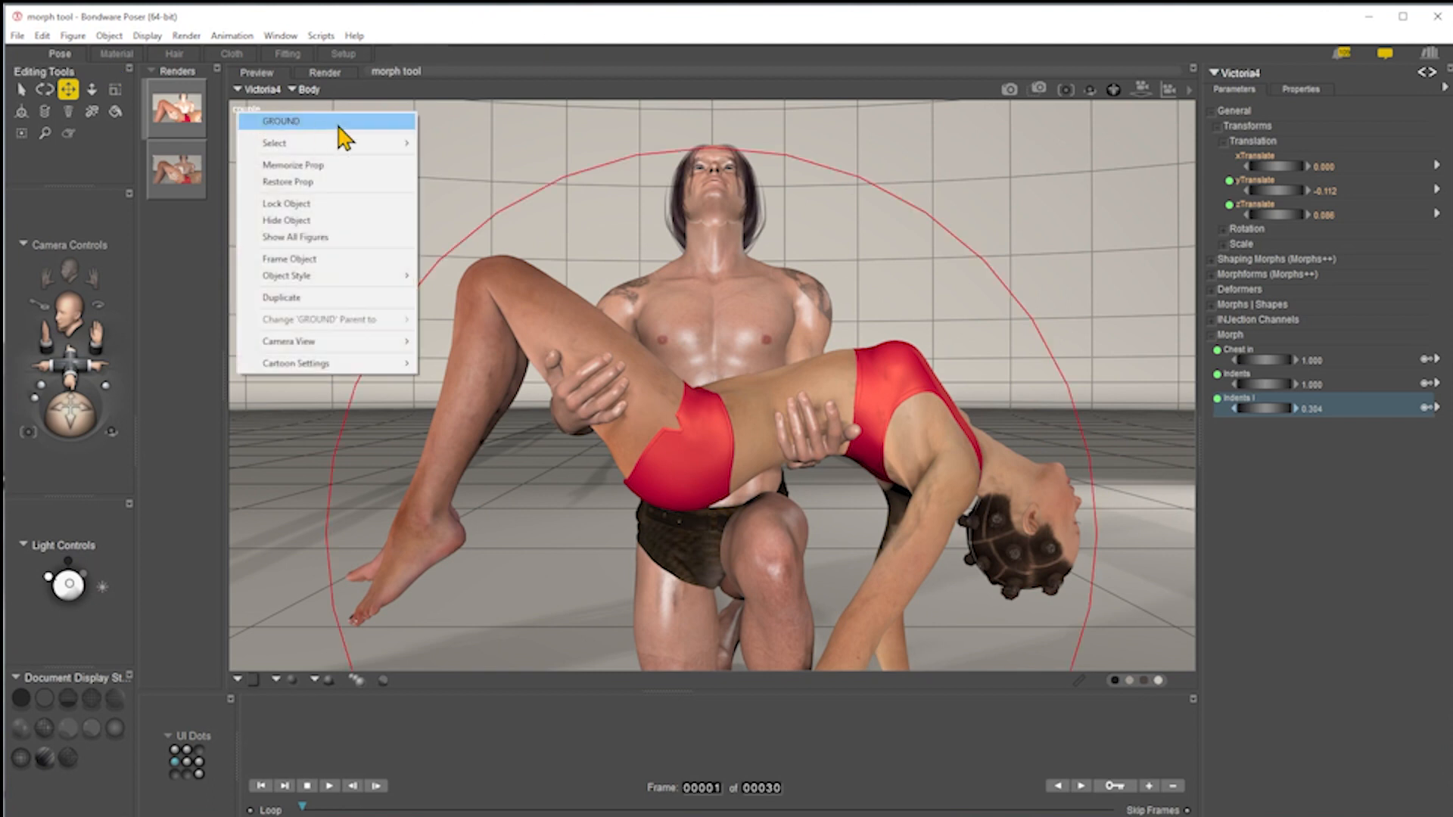
pyautogui.moveTo(333, 348)
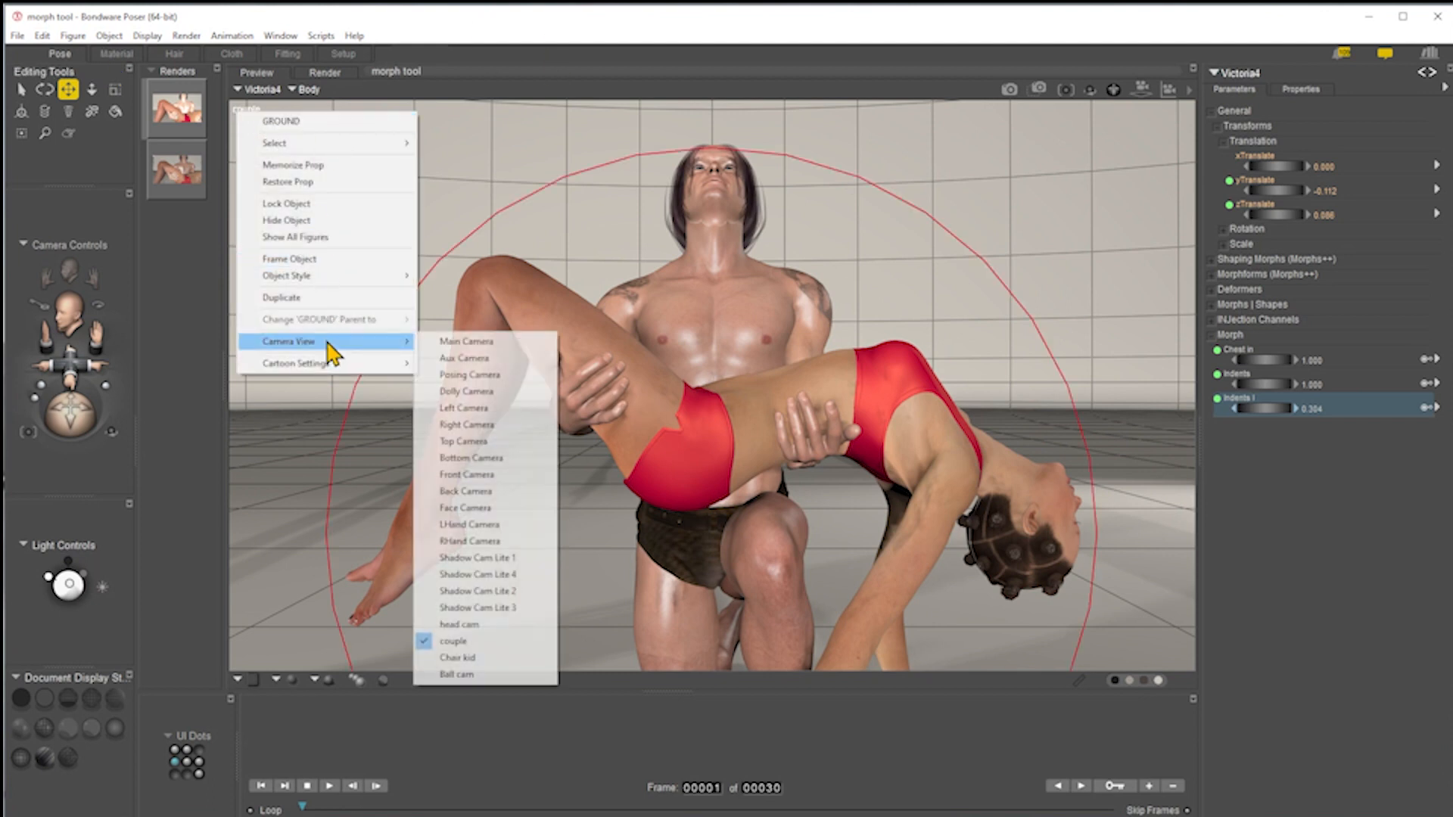
pyautogui.click(499, 627)
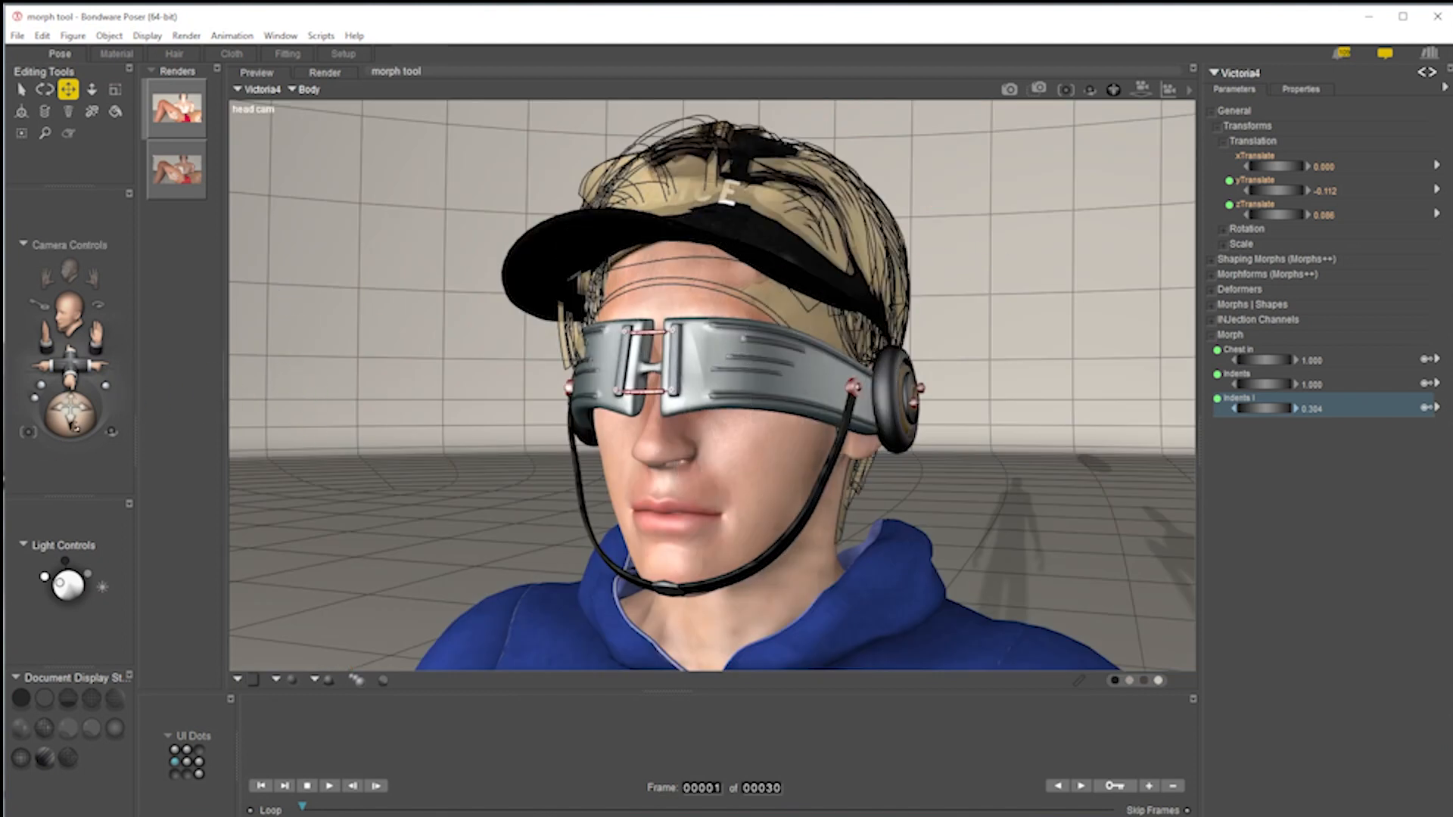
# Step: Frame Frank's capped head from the side with the head cam, showing the headphone and strap, and render the view
pyautogui.moveTo(69, 414)
pyautogui.mouseDown()
pyautogui.moveTo(87, 417)
pyautogui.moveTo(48, 414)
pyautogui.moveTo(63, 414)
pyautogui.mouseUp()
pyautogui.click(893, 331)
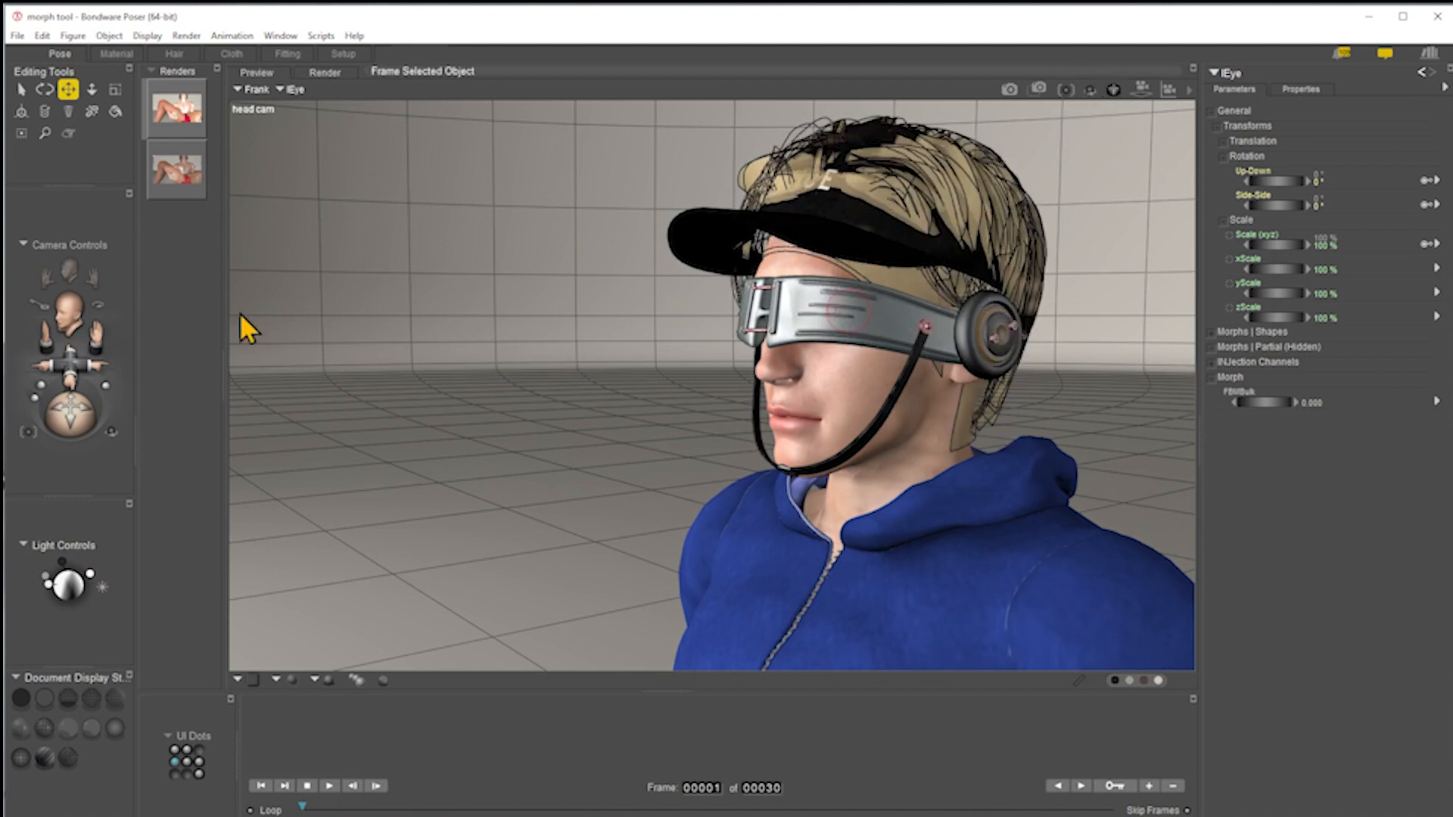
pyautogui.moveTo(72, 414)
pyautogui.mouseDown()
pyautogui.moveTo(98, 414)
pyautogui.moveTo(53, 421)
pyautogui.mouseUp()
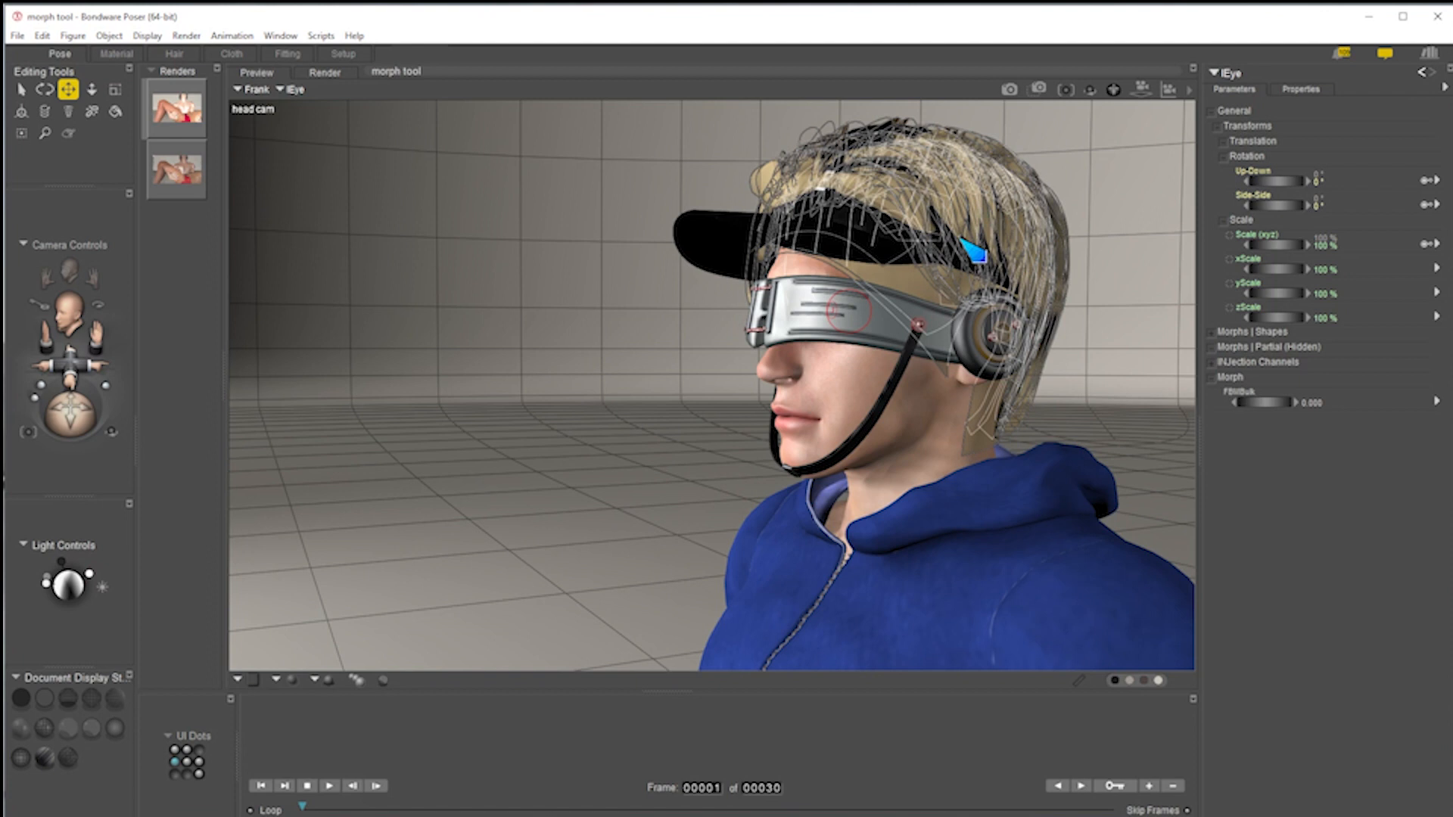
pyautogui.moveTo(70, 365); pyautogui.dragTo(104, 285)
pyautogui.moveTo(96, 333); pyautogui.dragTo(101, 333)
pyautogui.press('r')
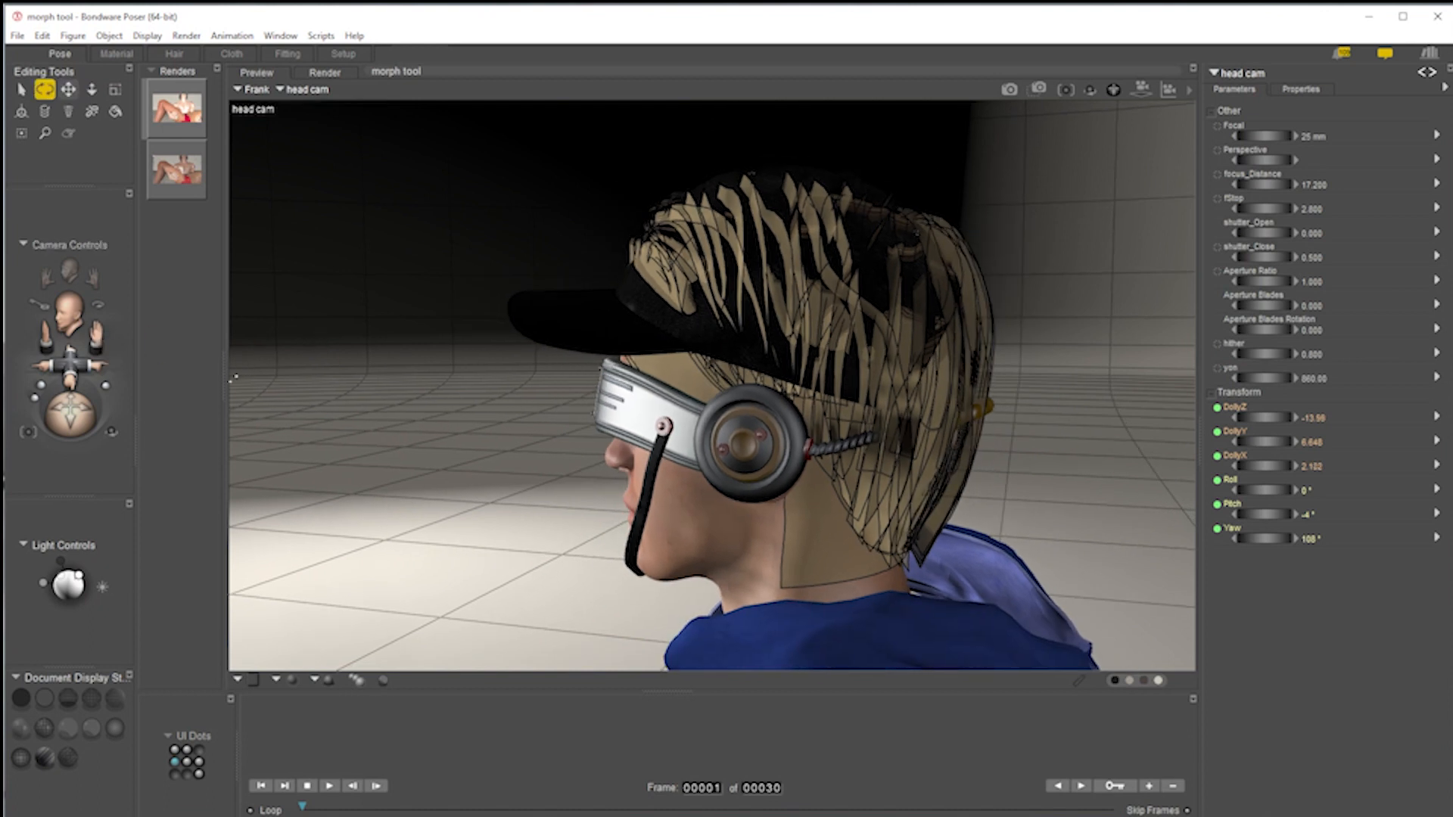
pyautogui.click(1030, 89)
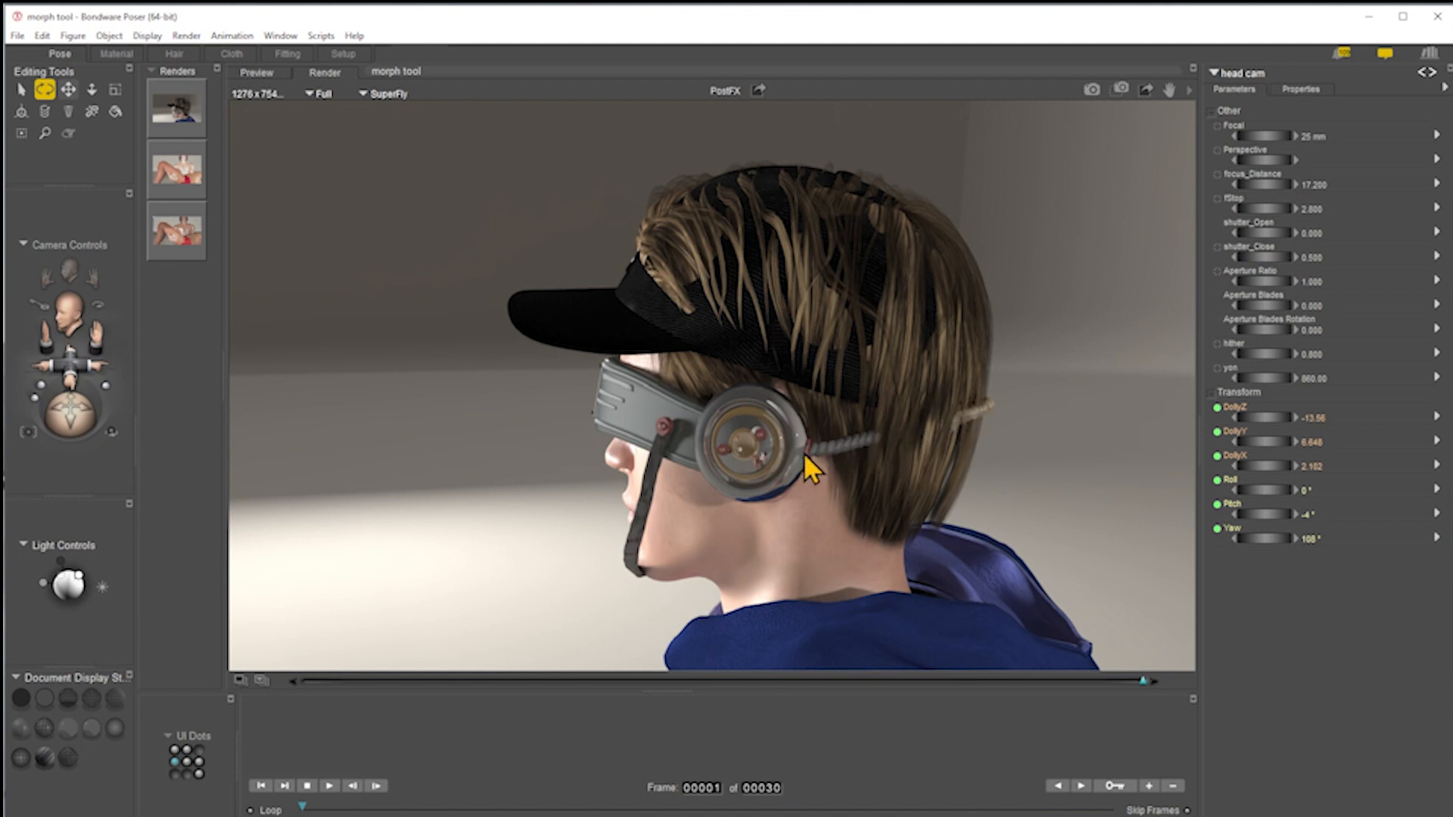
# Step: Select AgentHair in the preview and create a new morph named strap for it in the Morphing Tool
pyautogui.click(933, 304)
pyautogui.click(934, 304)
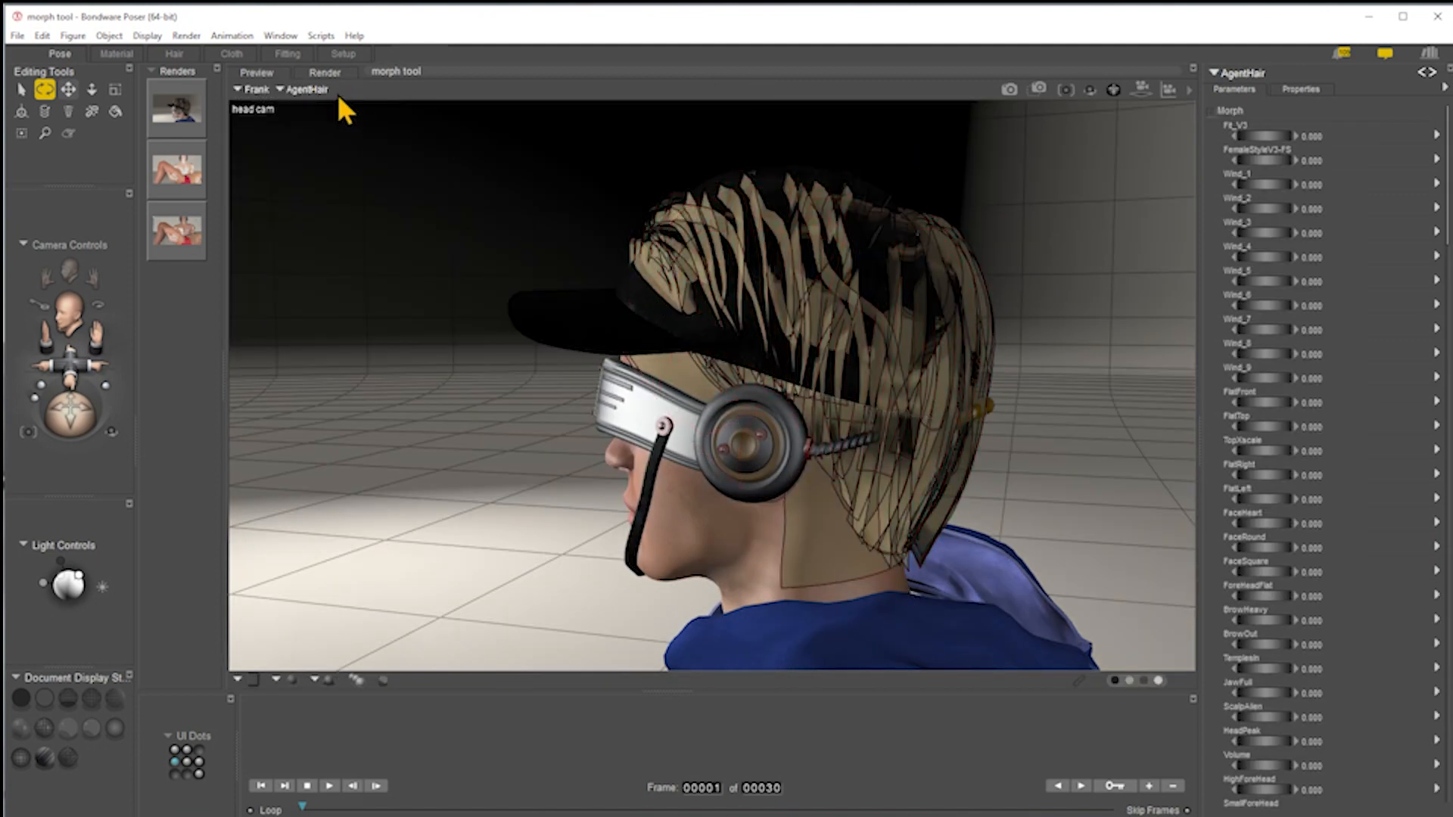
pyautogui.click(69, 134)
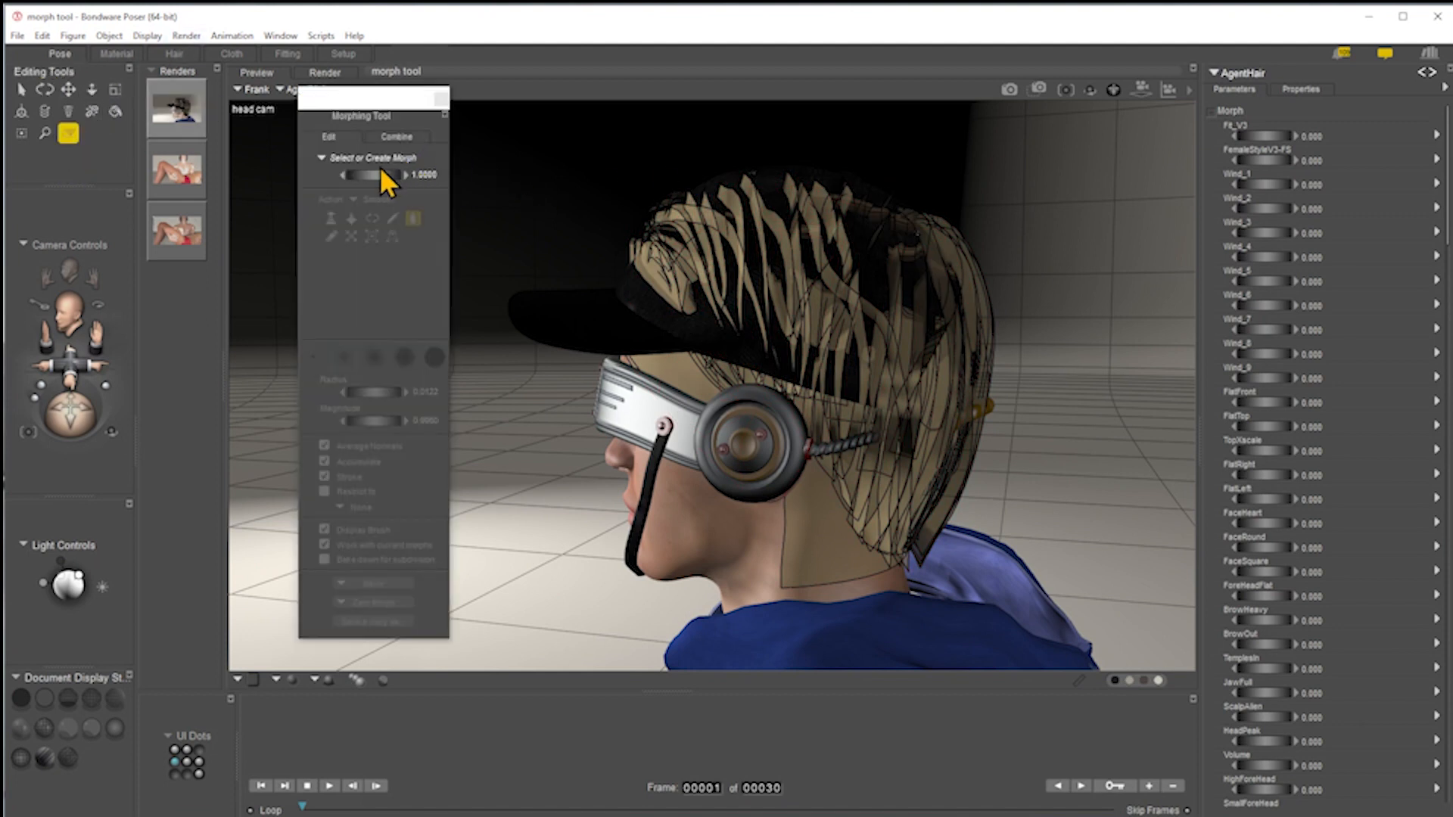
pyautogui.click(366, 158)
pyautogui.click(376, 163)
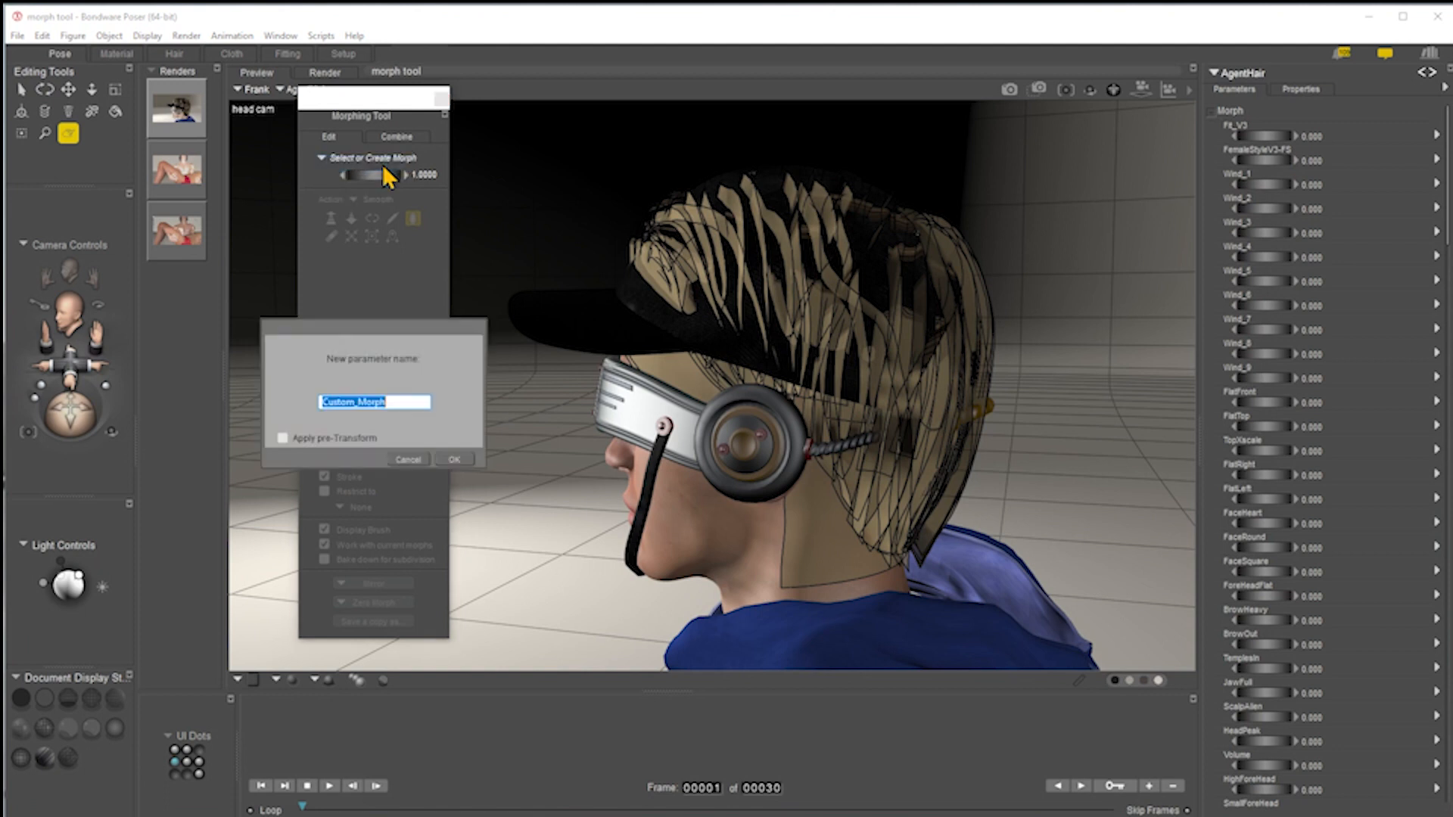
pyautogui.write('hair')
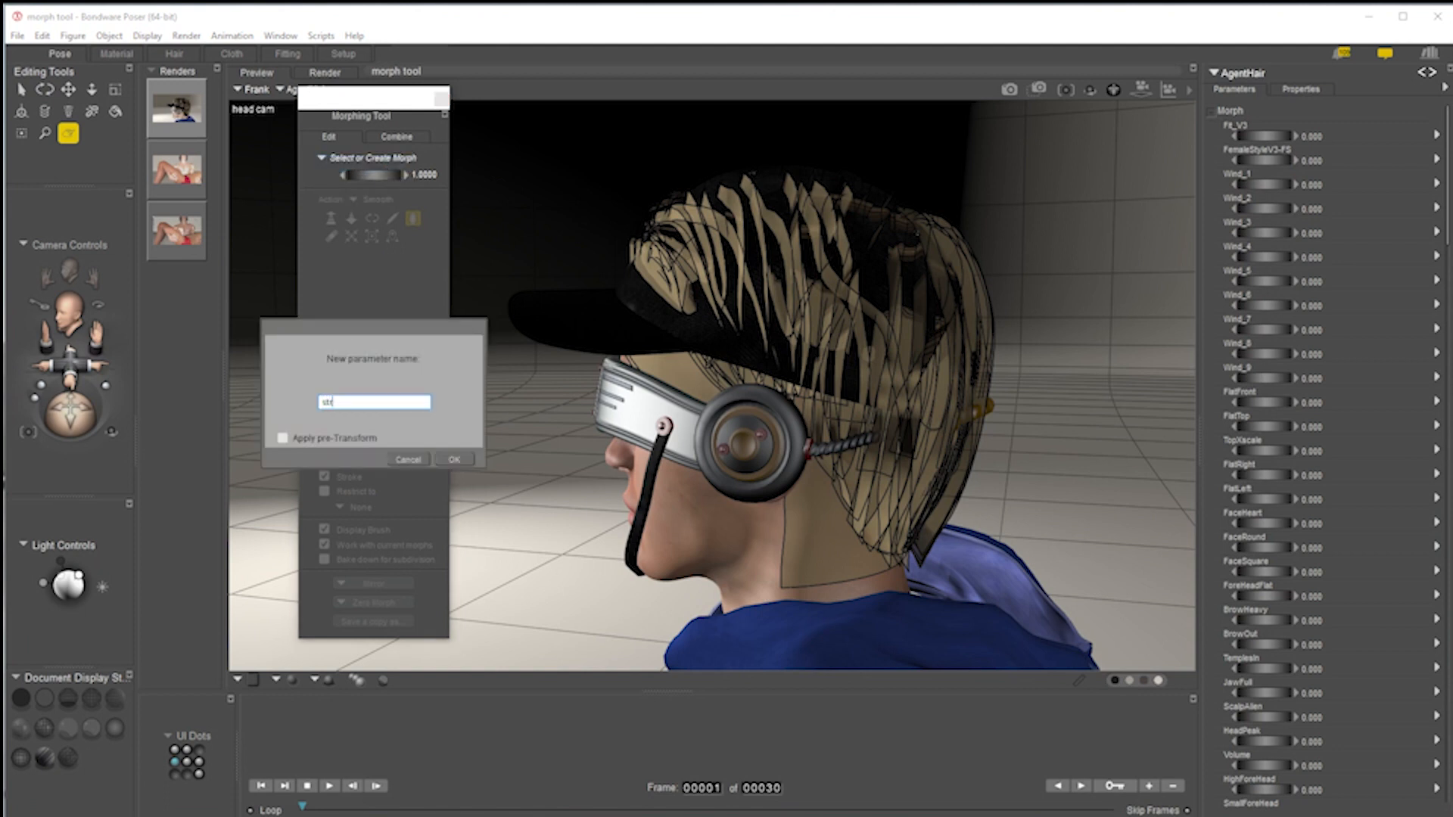
pyautogui.press('Return')
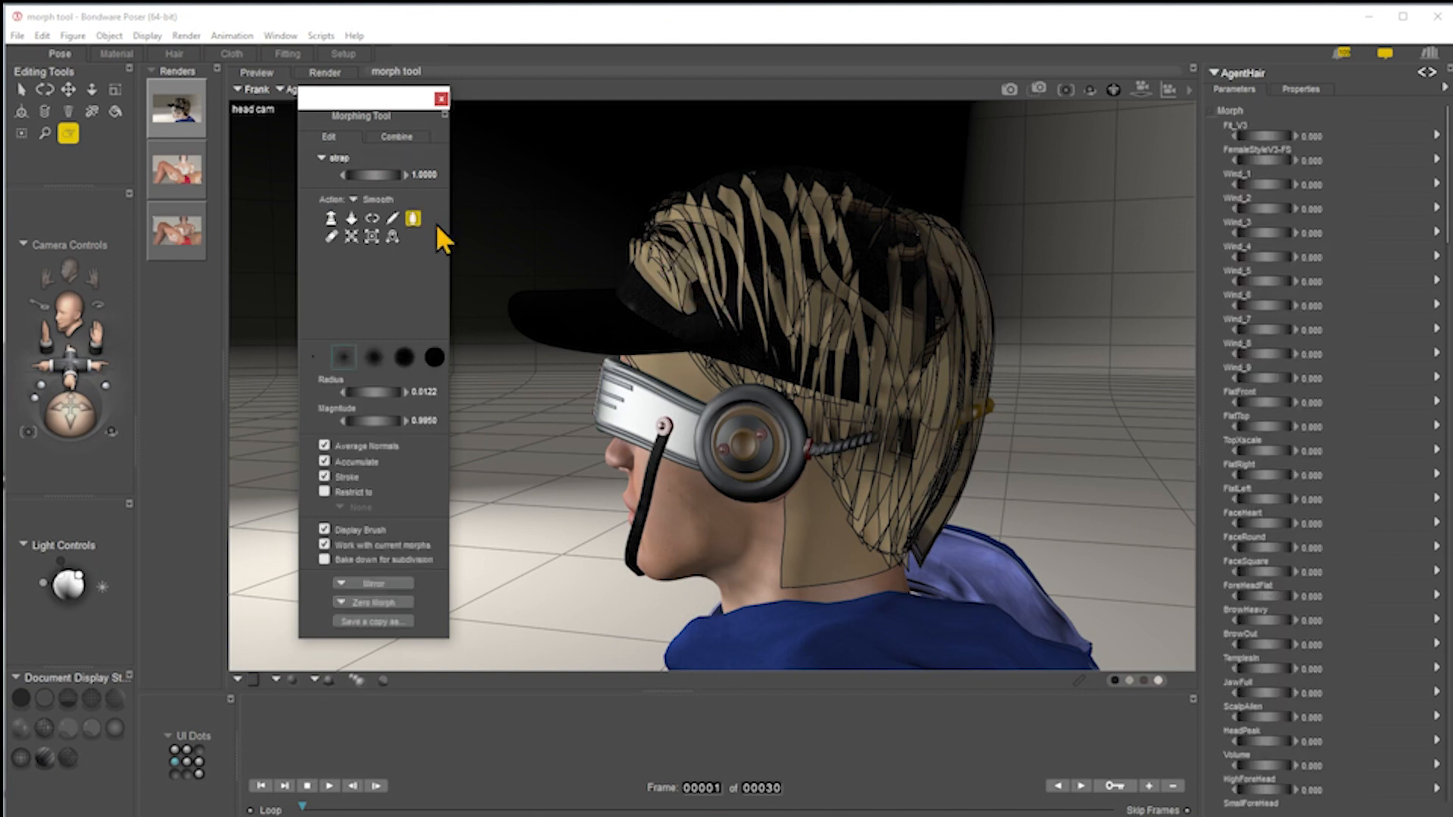
# Step: Push the hair in beneath the headphone's rear strap using the Push brush with a radius of 0.0046, and close the Morphing Tool
pyautogui.click(332, 219)
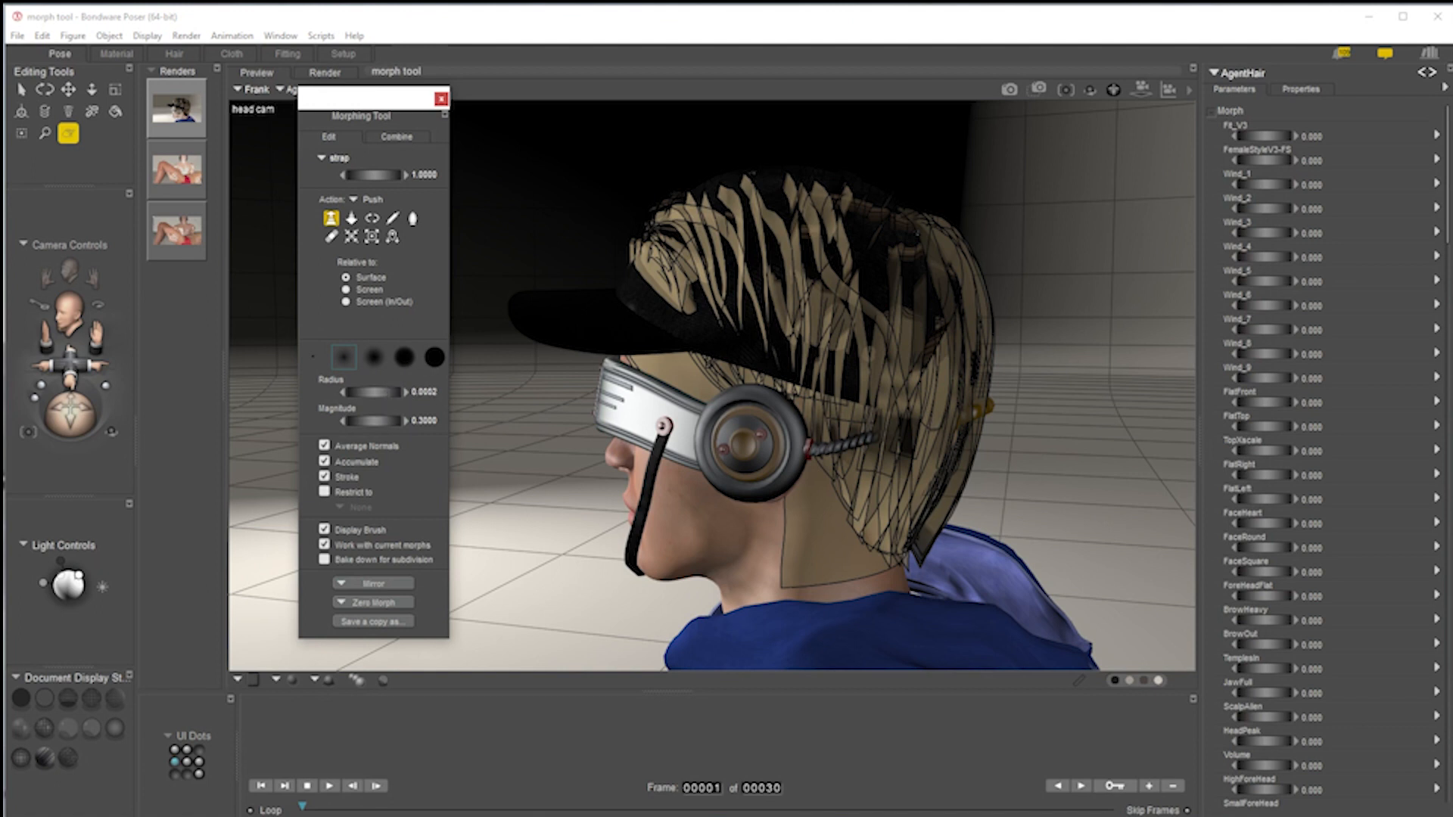
pyautogui.moveTo(373, 392); pyautogui.dragTo(390, 392)
pyautogui.click(946, 418)
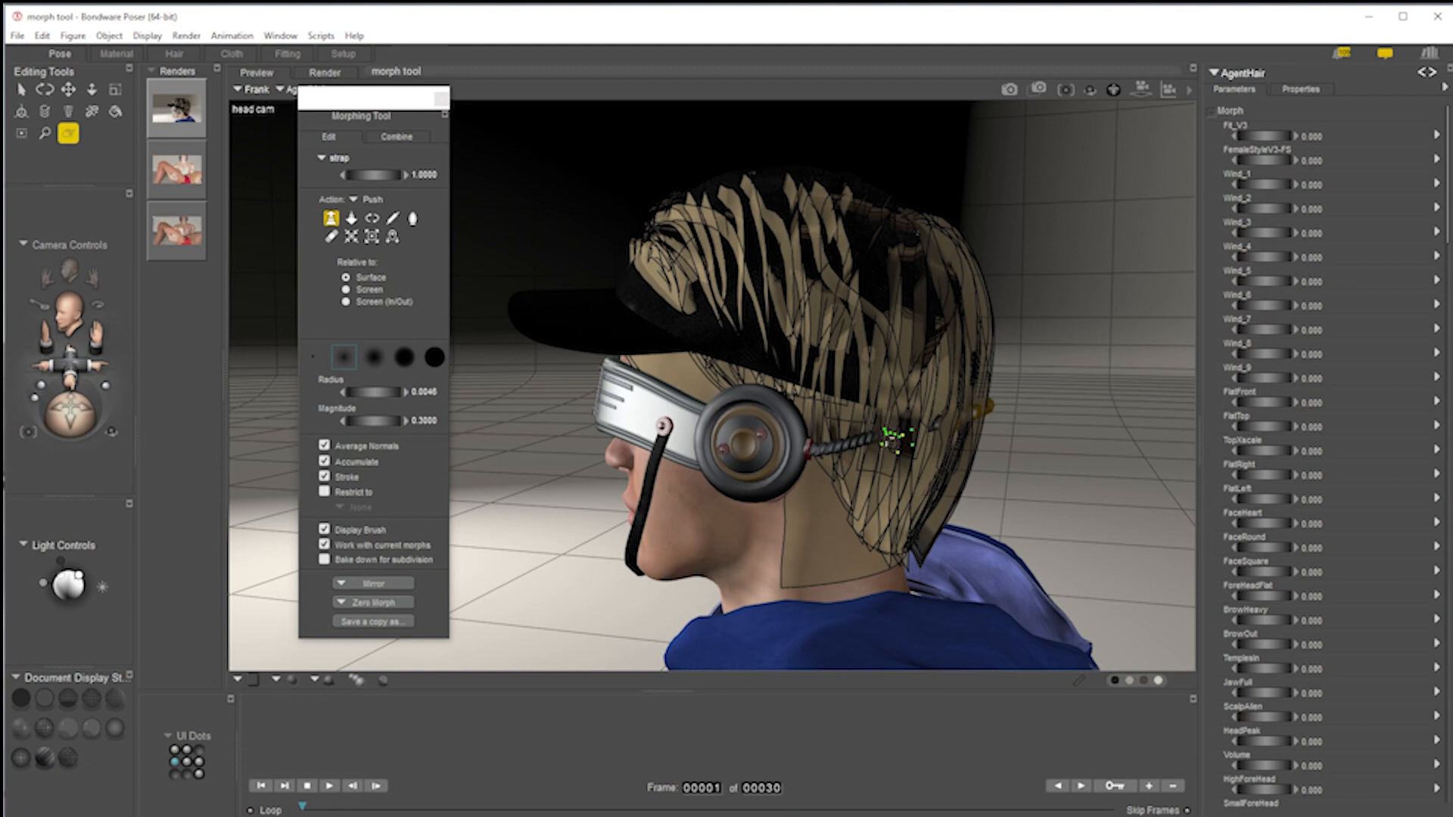
pyautogui.moveTo(888, 444)
pyautogui.mouseDown()
pyautogui.moveTo(982, 408)
pyautogui.moveTo(836, 447)
pyautogui.moveTo(971, 422)
pyautogui.mouseUp()
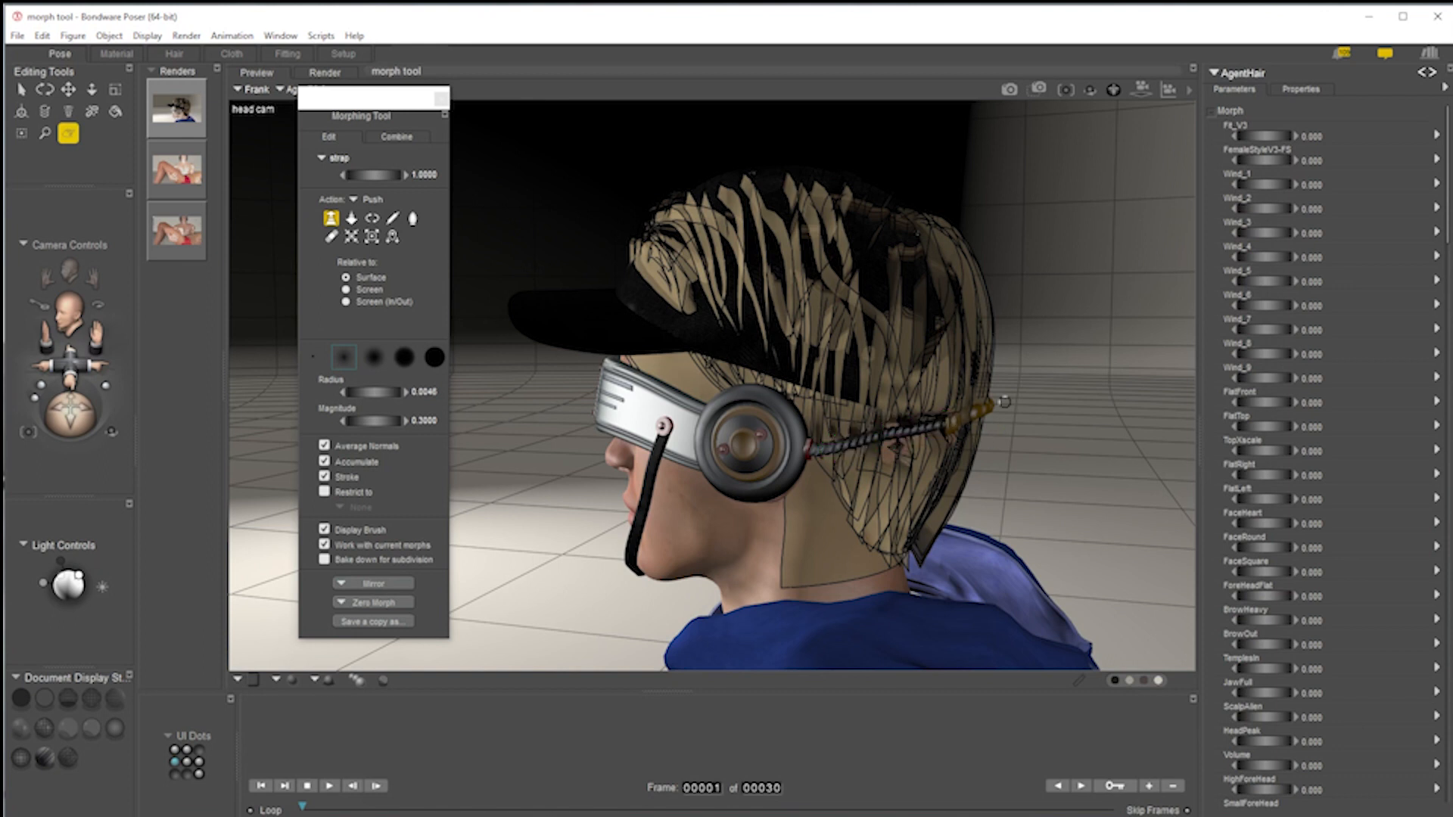
pyautogui.moveTo(887, 486)
pyautogui.mouseDown()
pyautogui.moveTo(864, 456)
pyautogui.moveTo(925, 454)
pyautogui.moveTo(896, 452)
pyautogui.mouseUp()
pyautogui.click(440, 99)
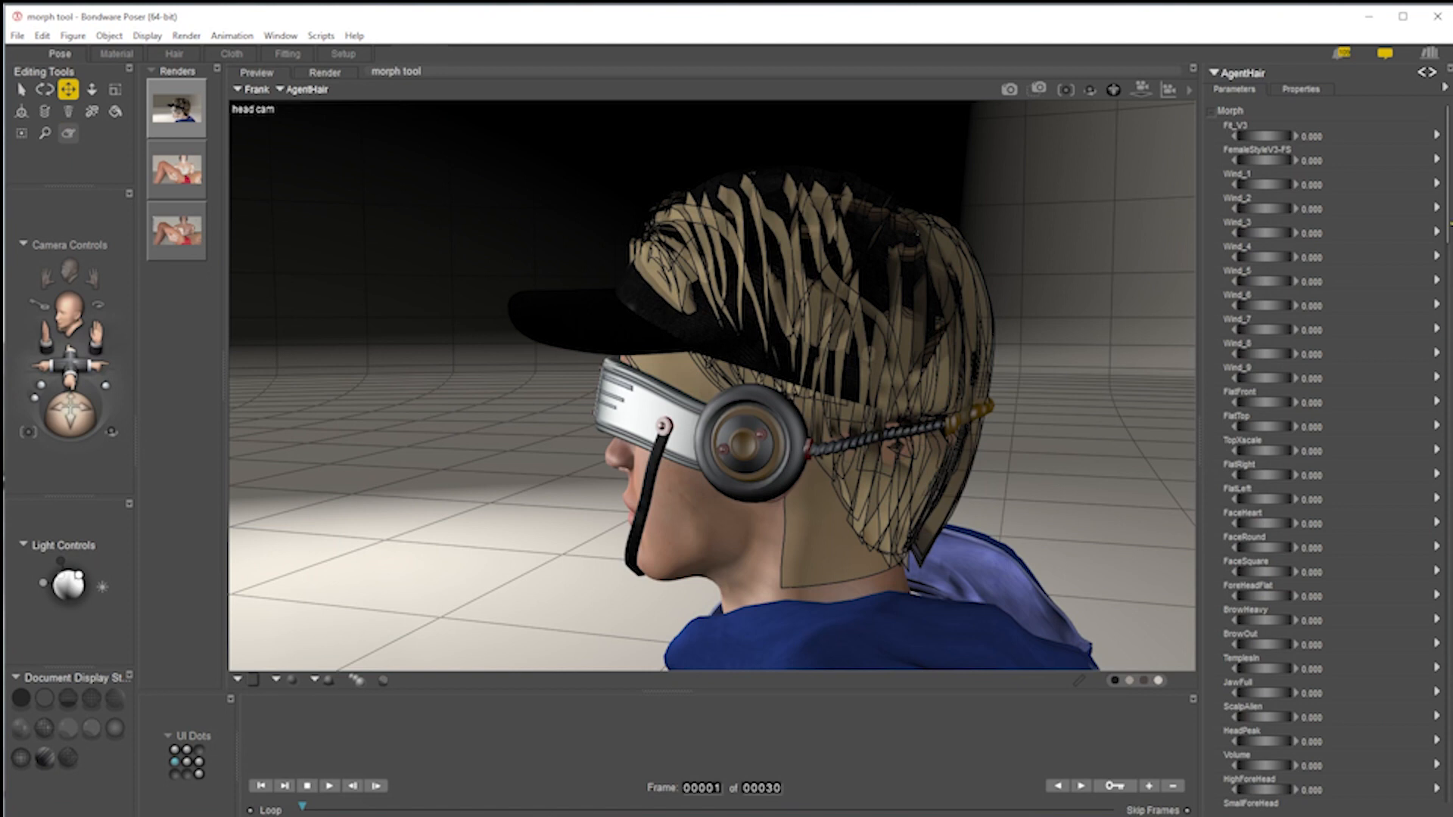
# Step: Set AgentHair's strap morph to 0.520 and render the head cam view
pyautogui.scroll(-10, 1329, 454)
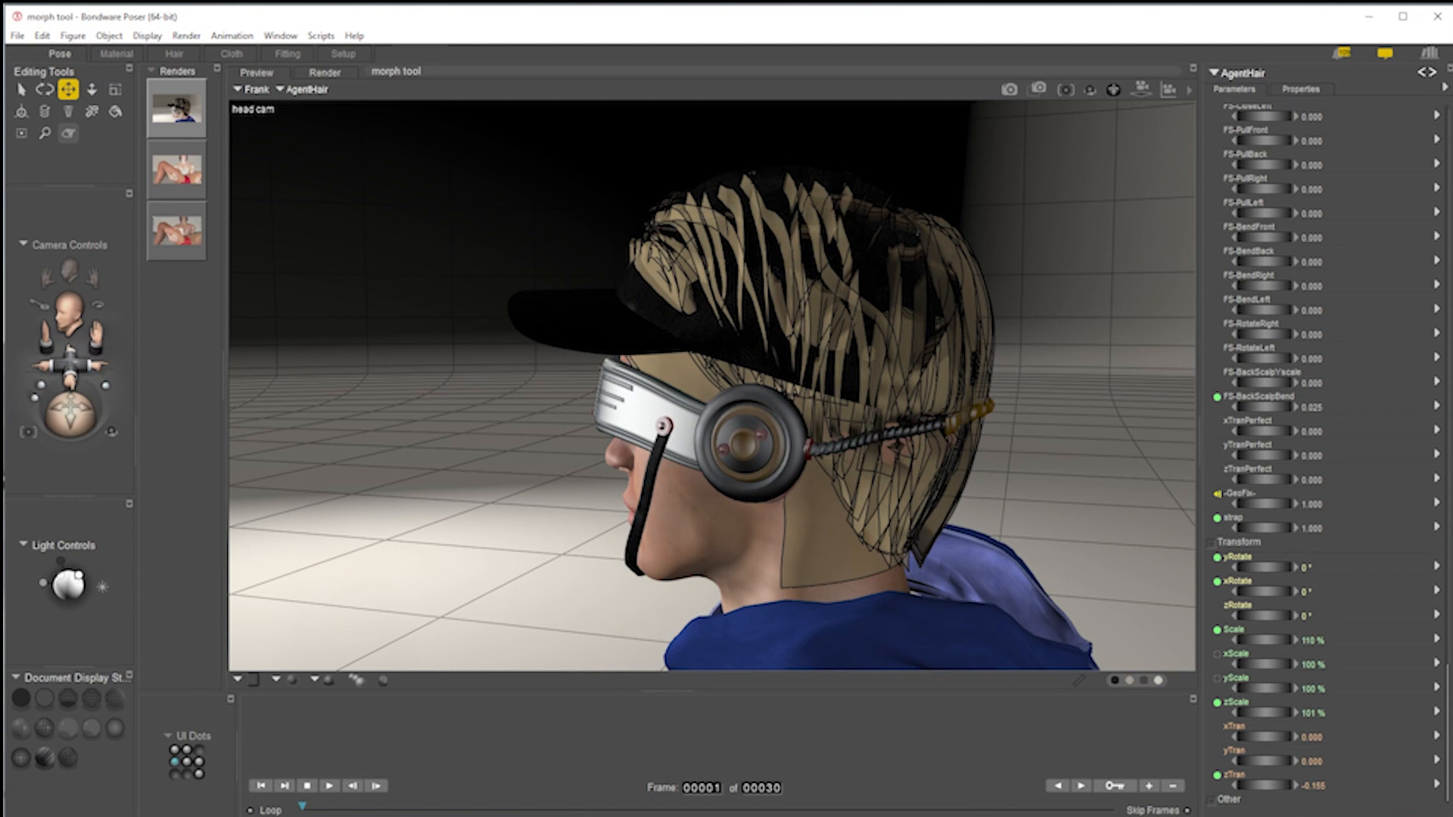
pyautogui.moveTo(1449, 716); pyautogui.dragTo(1434, 745)
pyautogui.moveTo(1249, 530); pyautogui.dragTo(1253, 530)
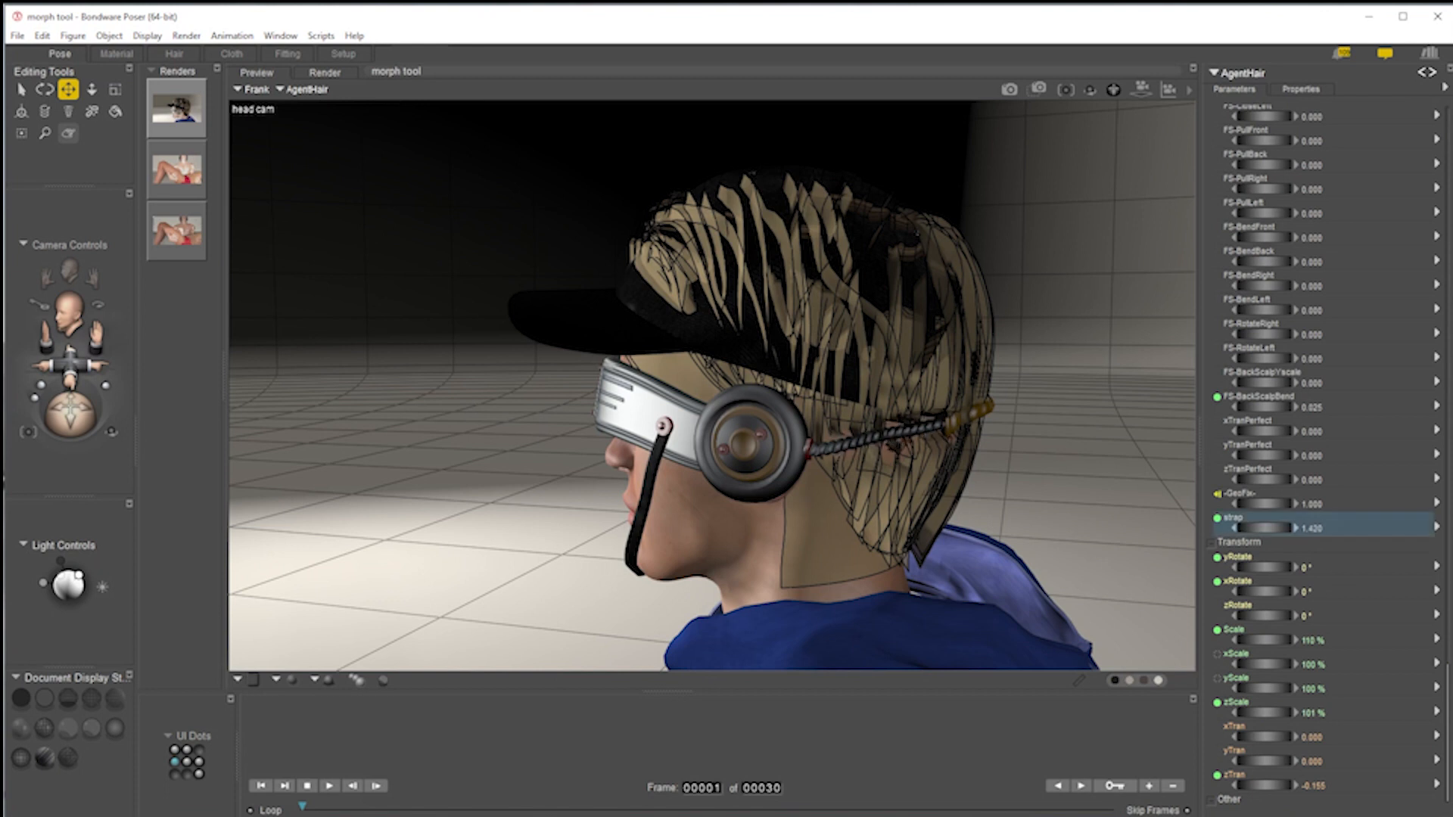
pyautogui.moveTo(1256, 527)
pyautogui.mouseDown()
pyautogui.moveTo(1218, 528)
pyautogui.moveTo(1260, 527)
pyautogui.moveTo(1241, 527)
pyautogui.mouseUp()
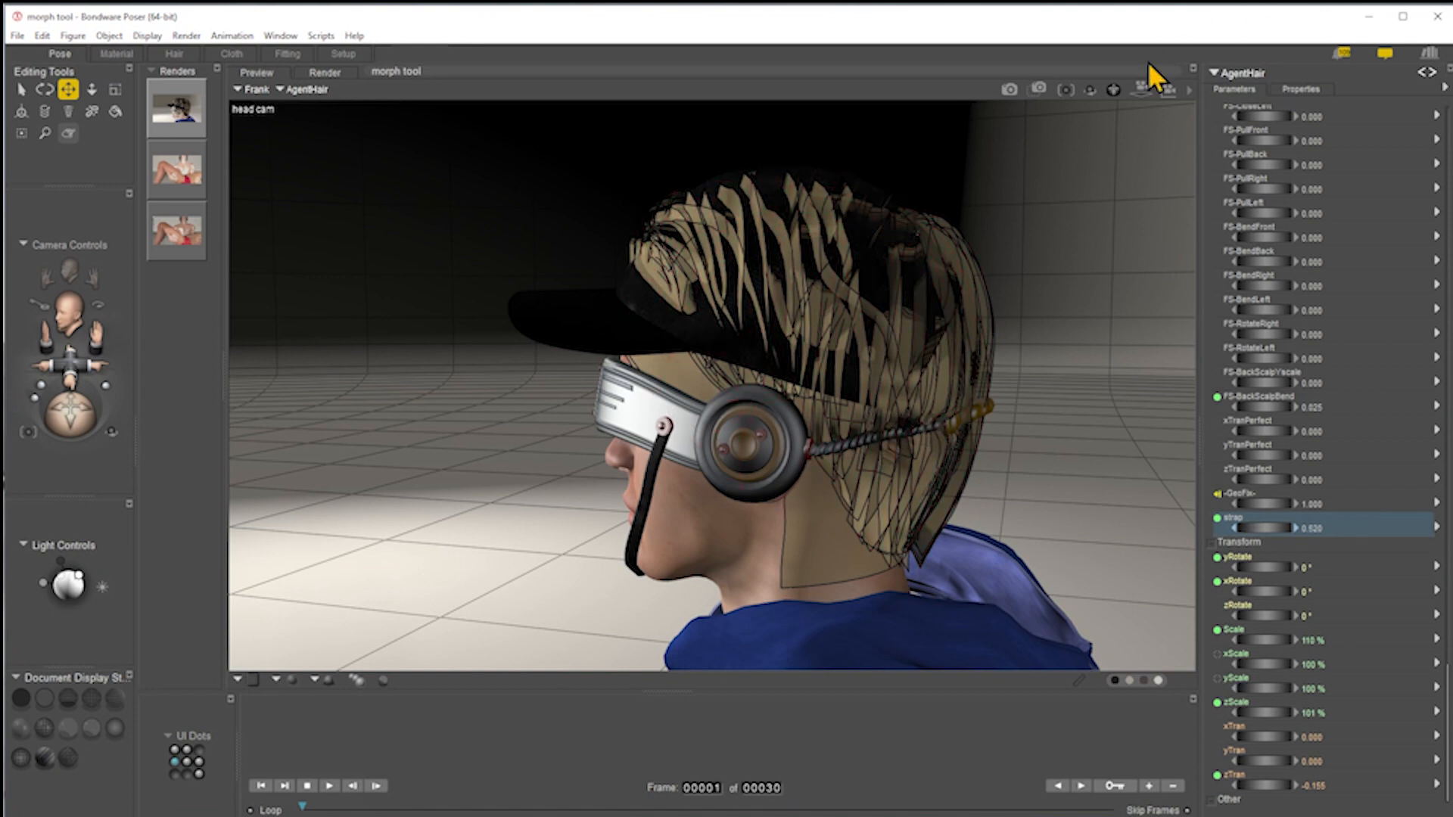
pyautogui.click(1009, 89)
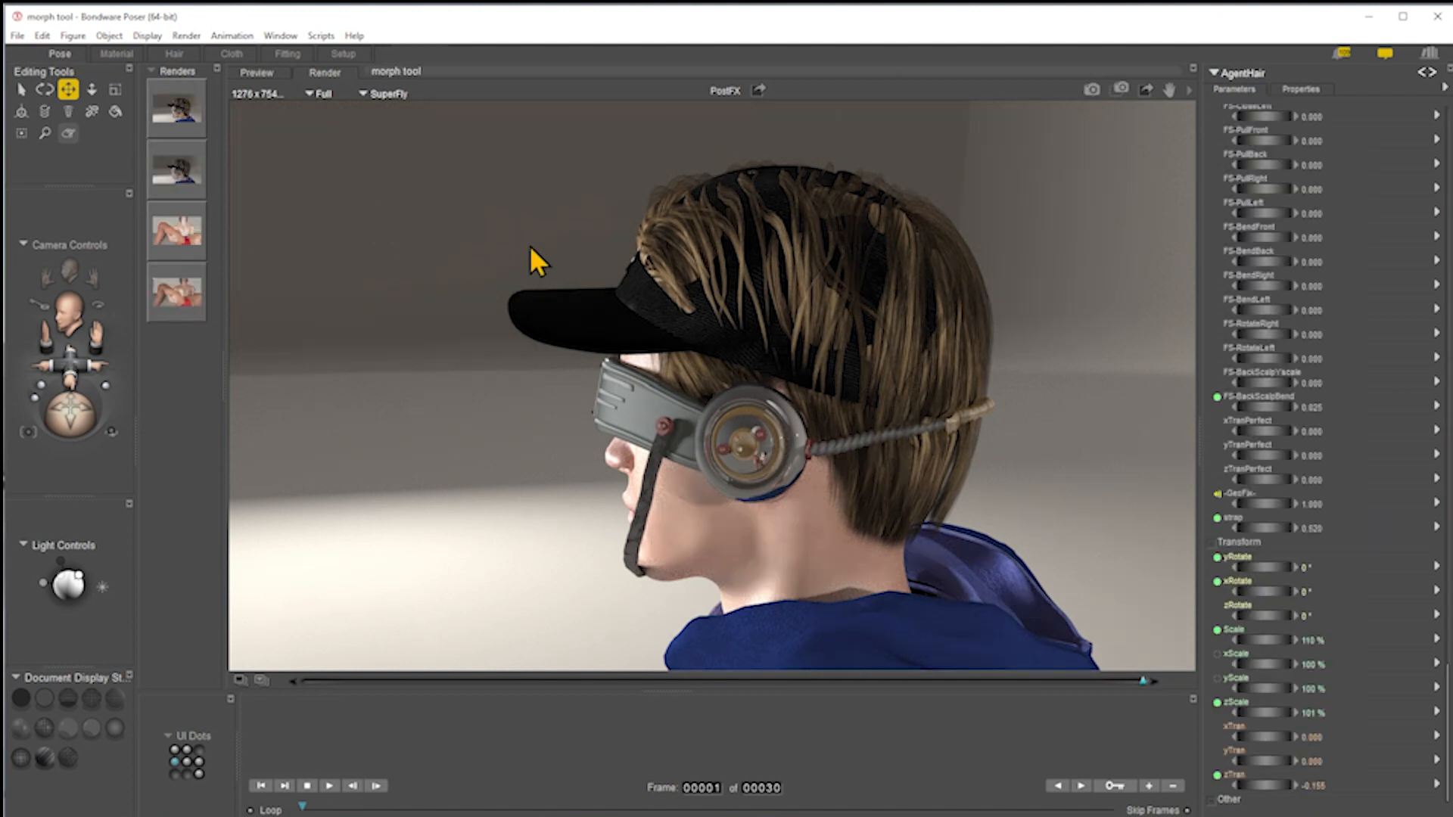
# Step: Return to the preview, reopen the Morphing Tool on AgentHair and create another new morph named Cap
pyautogui.click(410, 237)
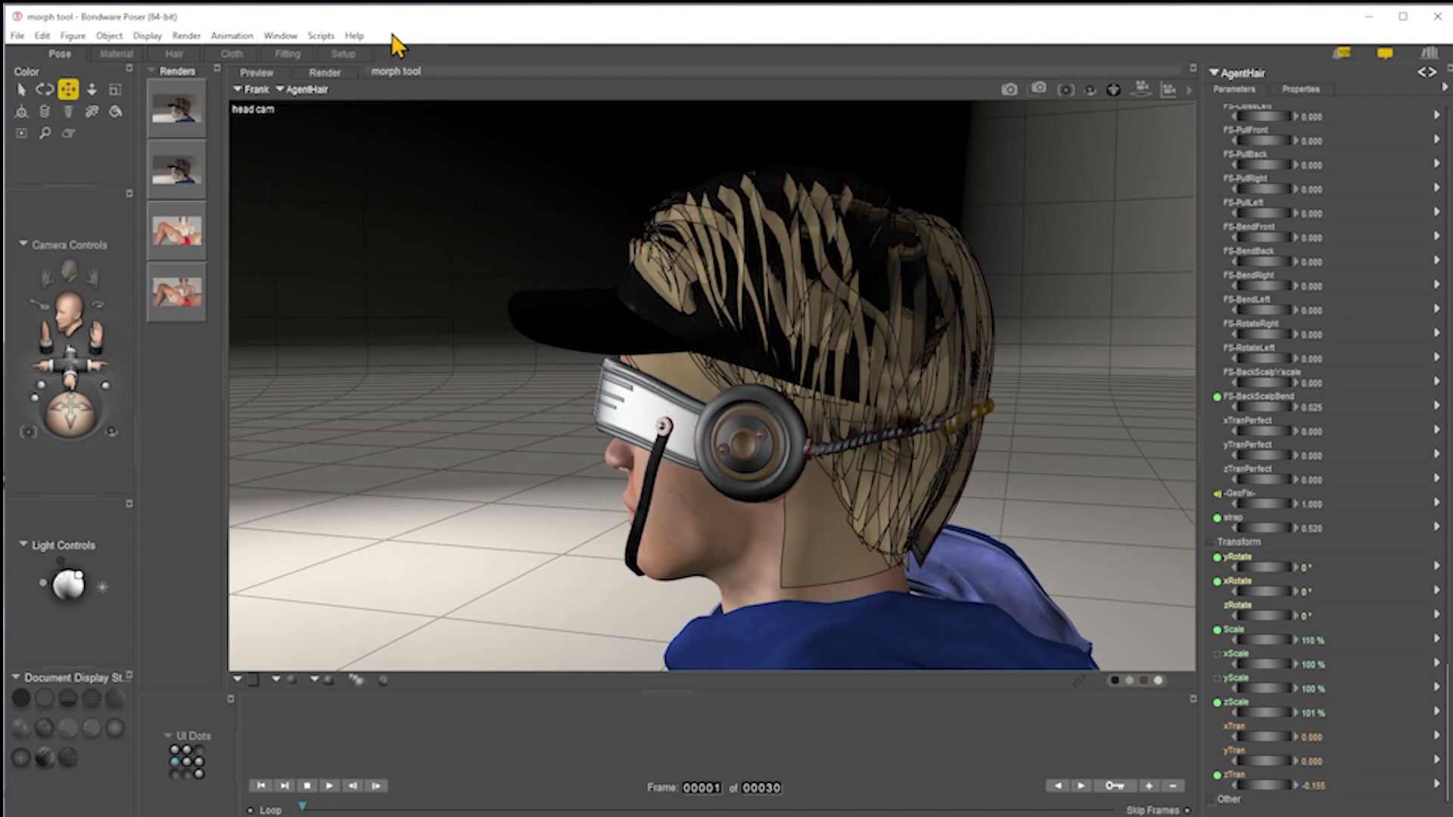
pyautogui.click(860, 275)
pyautogui.click(70, 134)
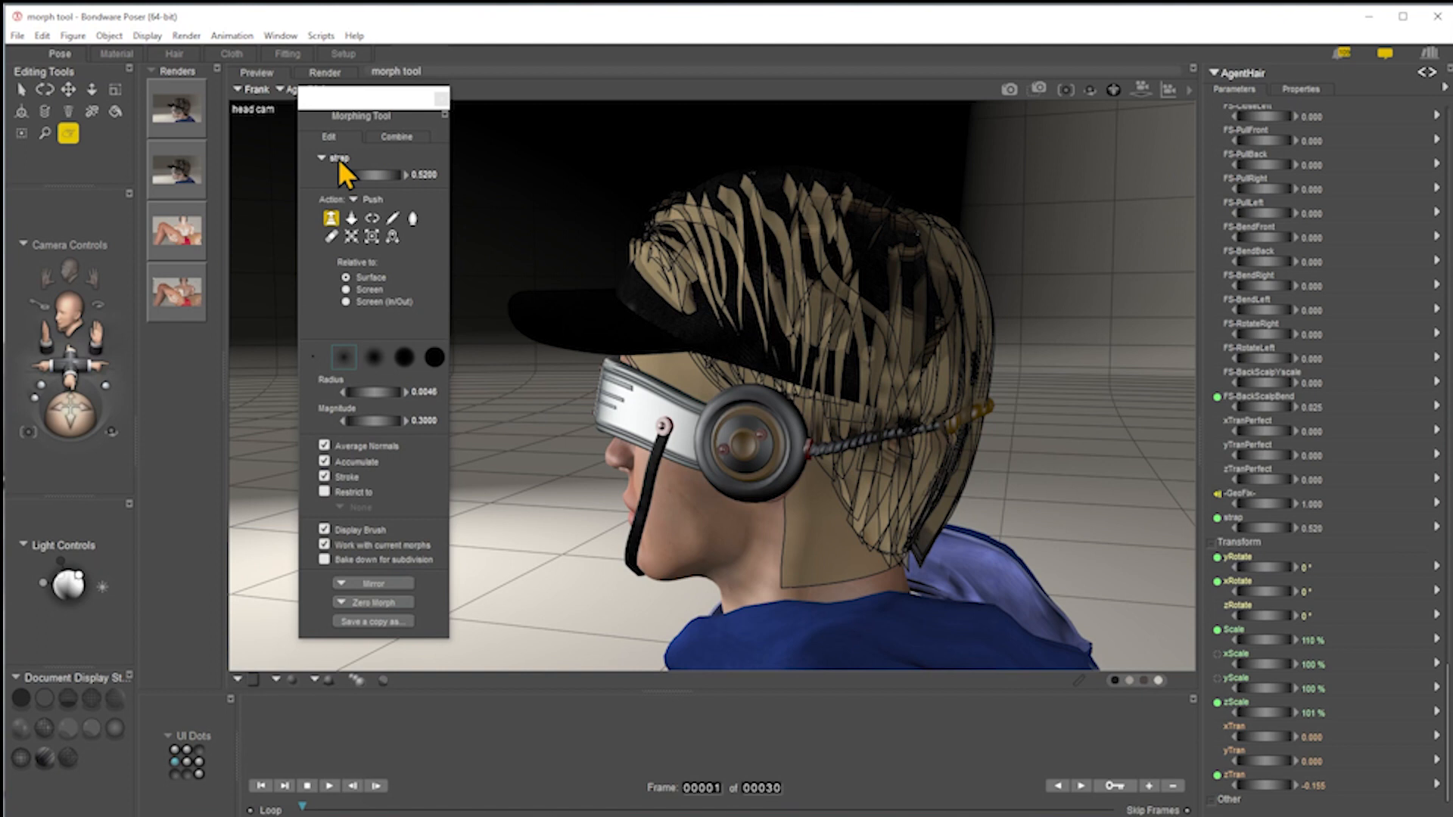
pyautogui.click(338, 158)
pyautogui.click(354, 165)
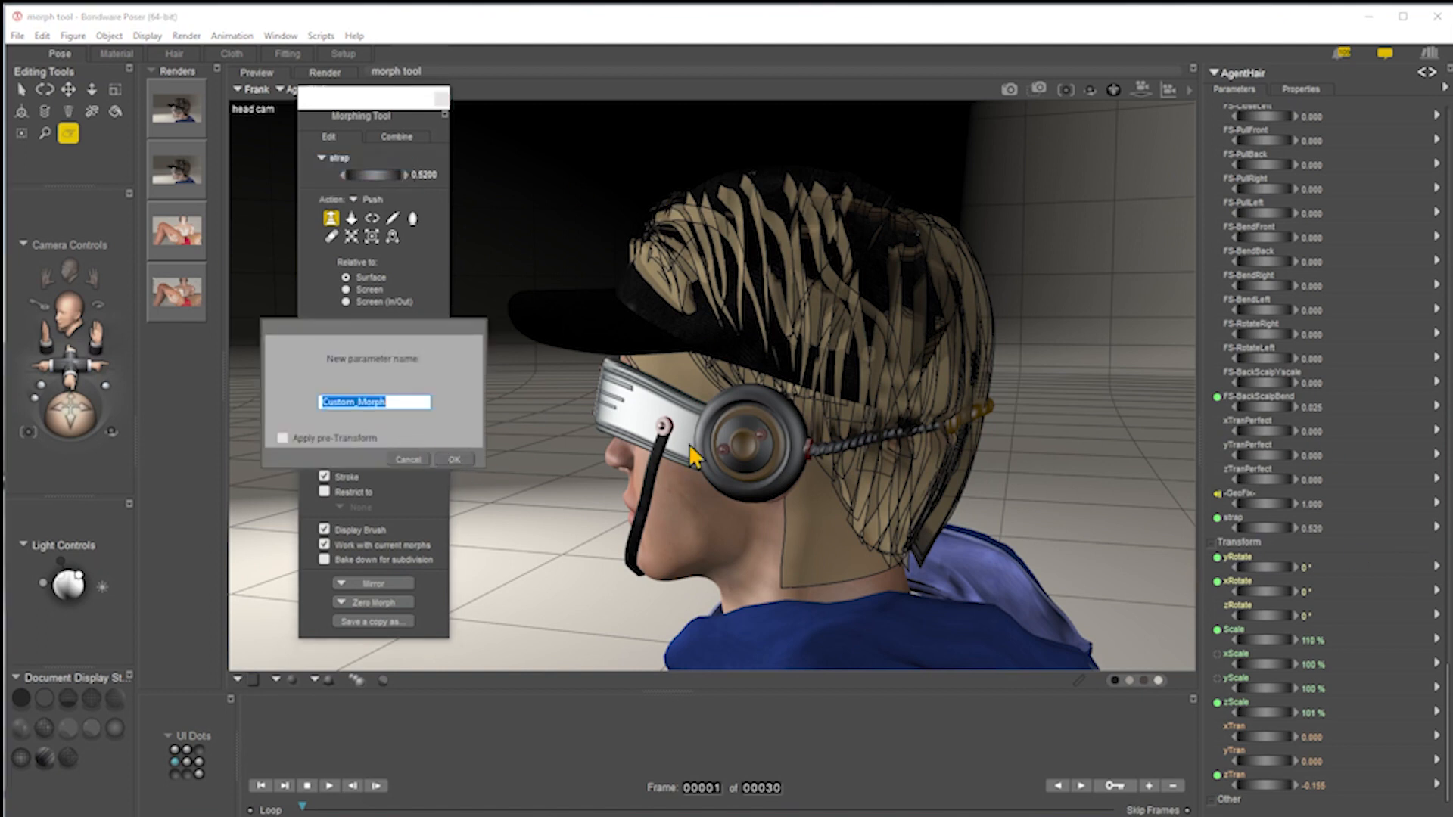
pyautogui.write('Cap')
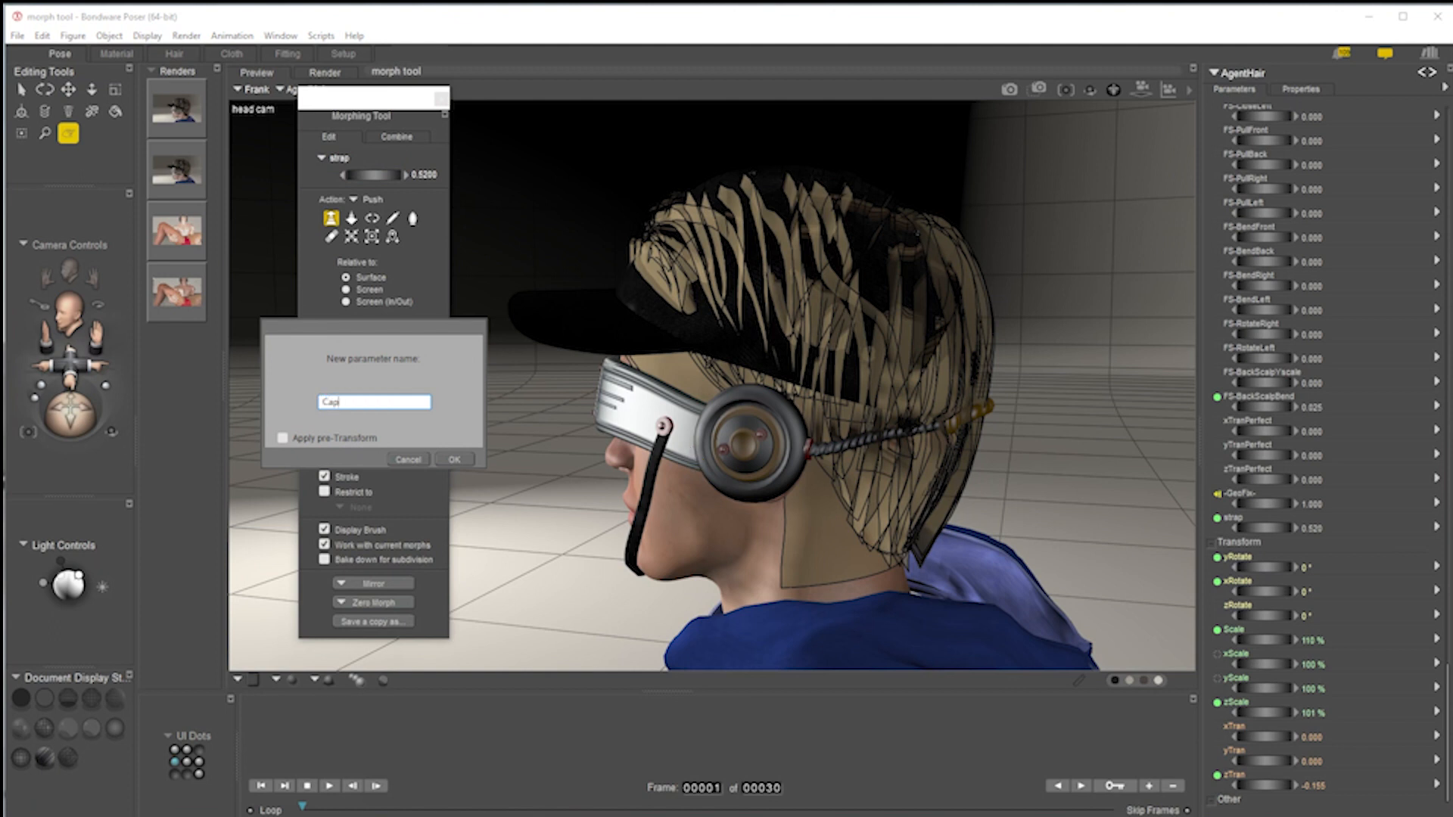
pyautogui.press('Return')
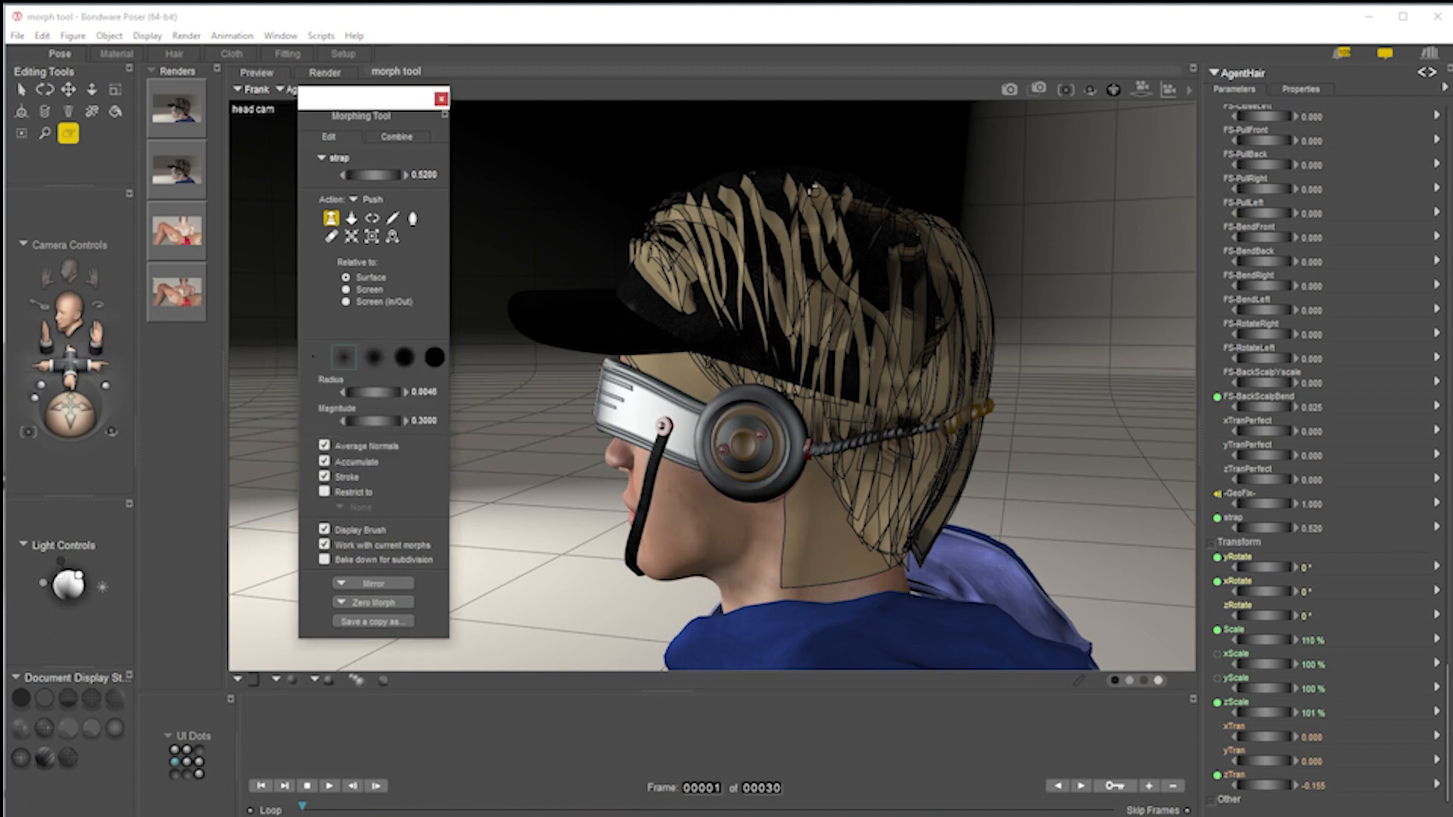
# Step: Push the hair poking through the cap back inside it, using the Push brush at magnitude 1.0000 with radii down to 0.0050
pyautogui.click(779, 262)
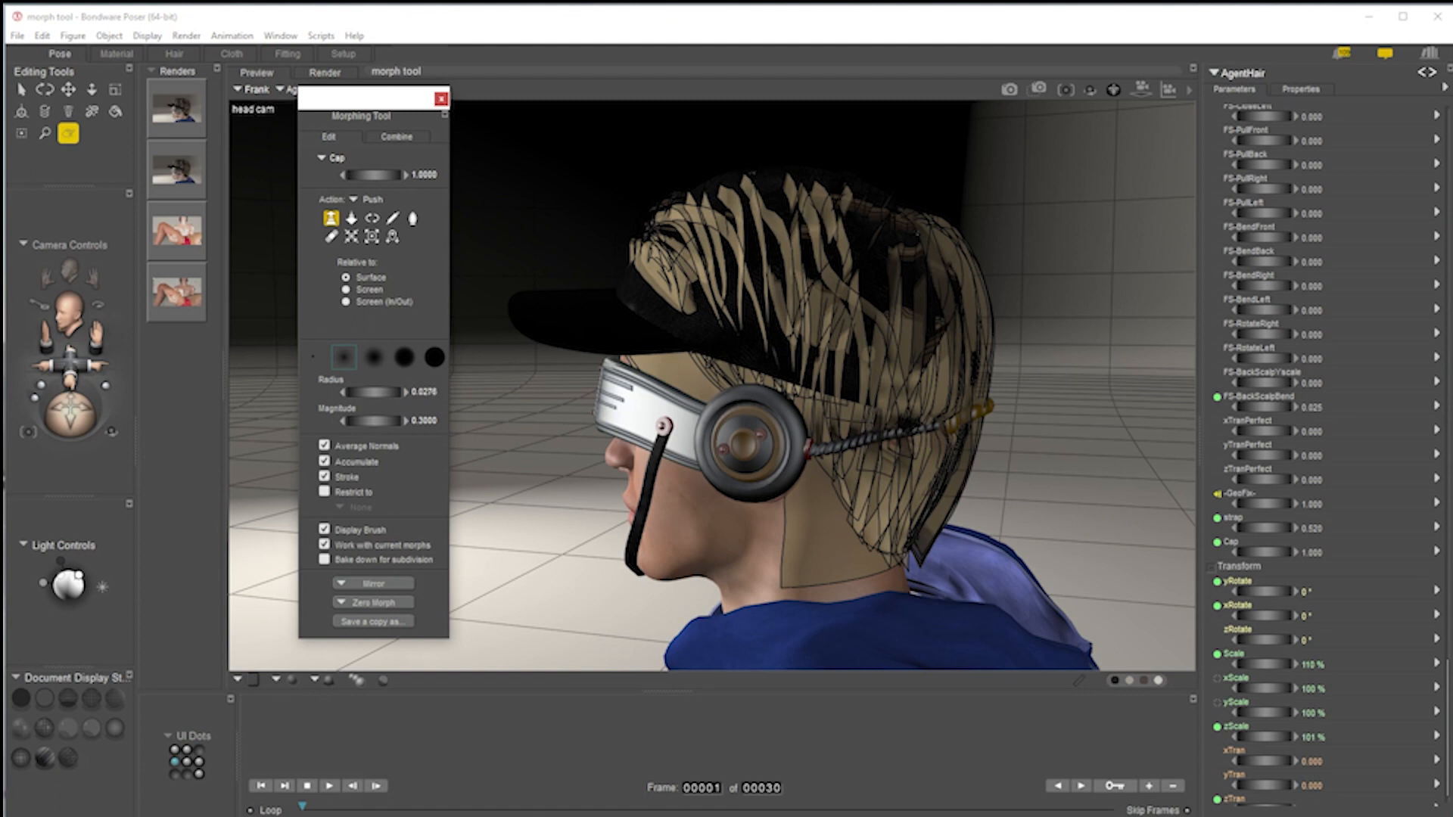
pyautogui.moveTo(373, 392); pyautogui.dragTo(375, 392)
pyautogui.moveTo(389, 393); pyautogui.dragTo(397, 396)
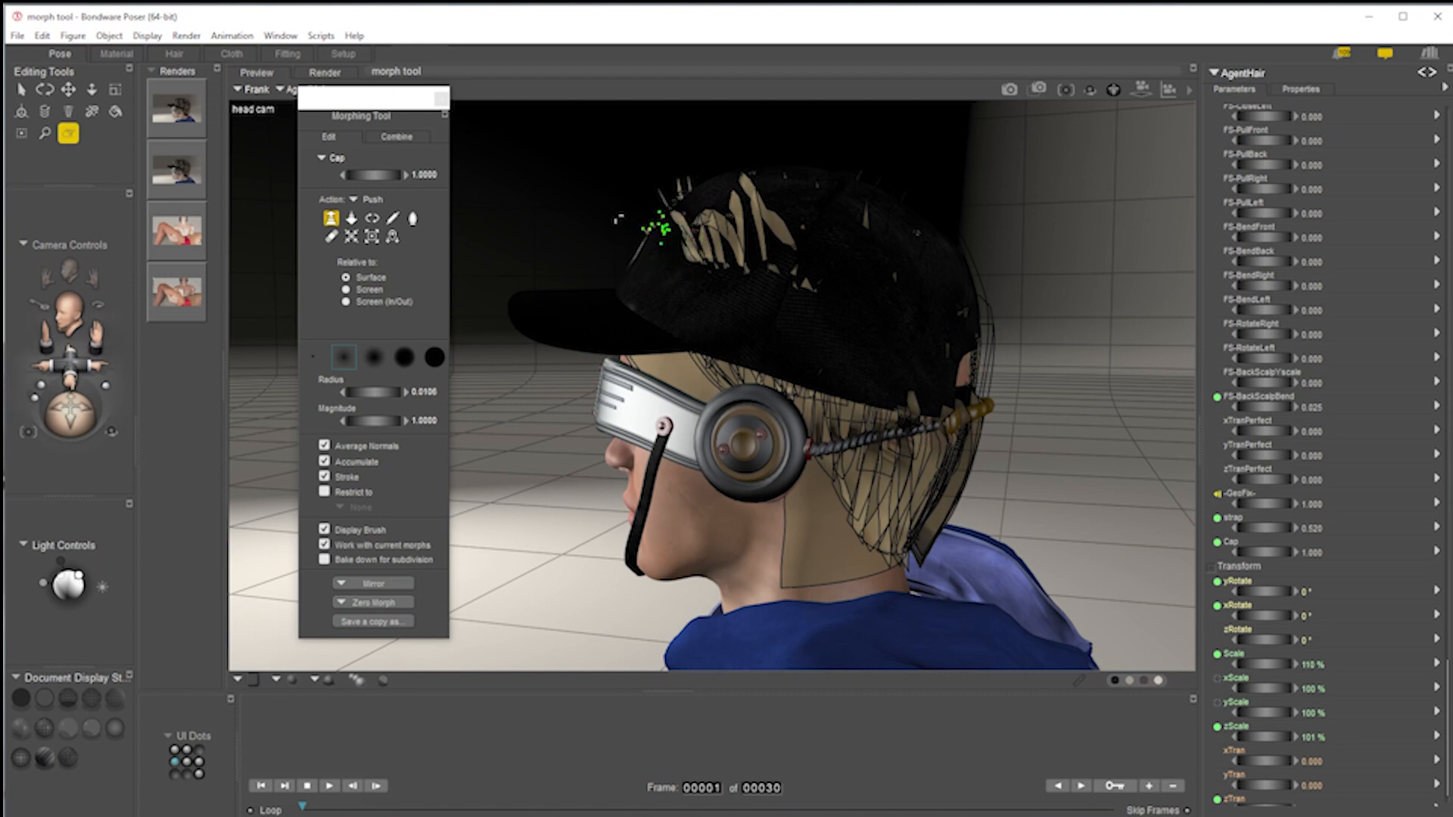
pyautogui.moveTo(675, 231)
pyautogui.mouseDown()
pyautogui.moveTo(655, 190)
pyautogui.moveTo(667, 171)
pyautogui.moveTo(672, 194)
pyautogui.moveTo(671, 160)
pyautogui.moveTo(680, 178)
pyautogui.mouseUp()
pyautogui.moveTo(738, 229)
pyautogui.mouseDown()
pyautogui.moveTo(761, 196)
pyautogui.moveTo(747, 186)
pyautogui.moveTo(757, 228)
pyautogui.moveTo(802, 235)
pyautogui.moveTo(753, 250)
pyautogui.mouseUp()
pyautogui.moveTo(869, 208)
pyautogui.mouseDown()
pyautogui.moveTo(922, 235)
pyautogui.moveTo(898, 269)
pyautogui.moveTo(749, 272)
pyautogui.moveTo(761, 282)
pyautogui.moveTo(673, 242)
pyautogui.moveTo(709, 206)
pyautogui.moveTo(700, 193)
pyautogui.moveTo(681, 205)
pyautogui.moveTo(672, 173)
pyautogui.mouseUp()
pyautogui.moveTo(701, 246); pyautogui.dragTo(868, 223)
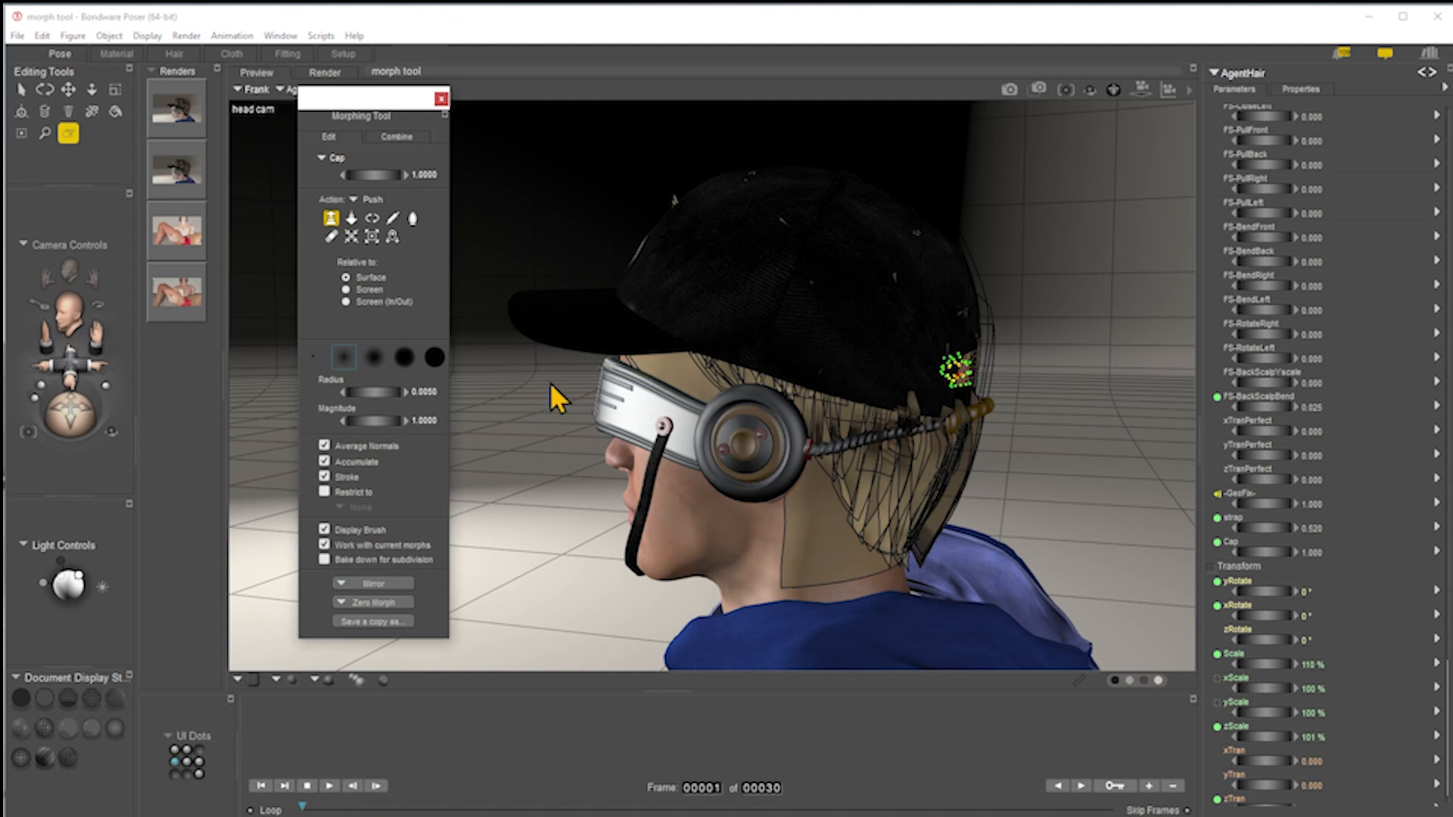
# Step: Restore the hair at the cap's back opening using the Restore brush with radius 0.005 and magnitude 1.0000, and close the Morphing Tool
pyautogui.click(350, 219)
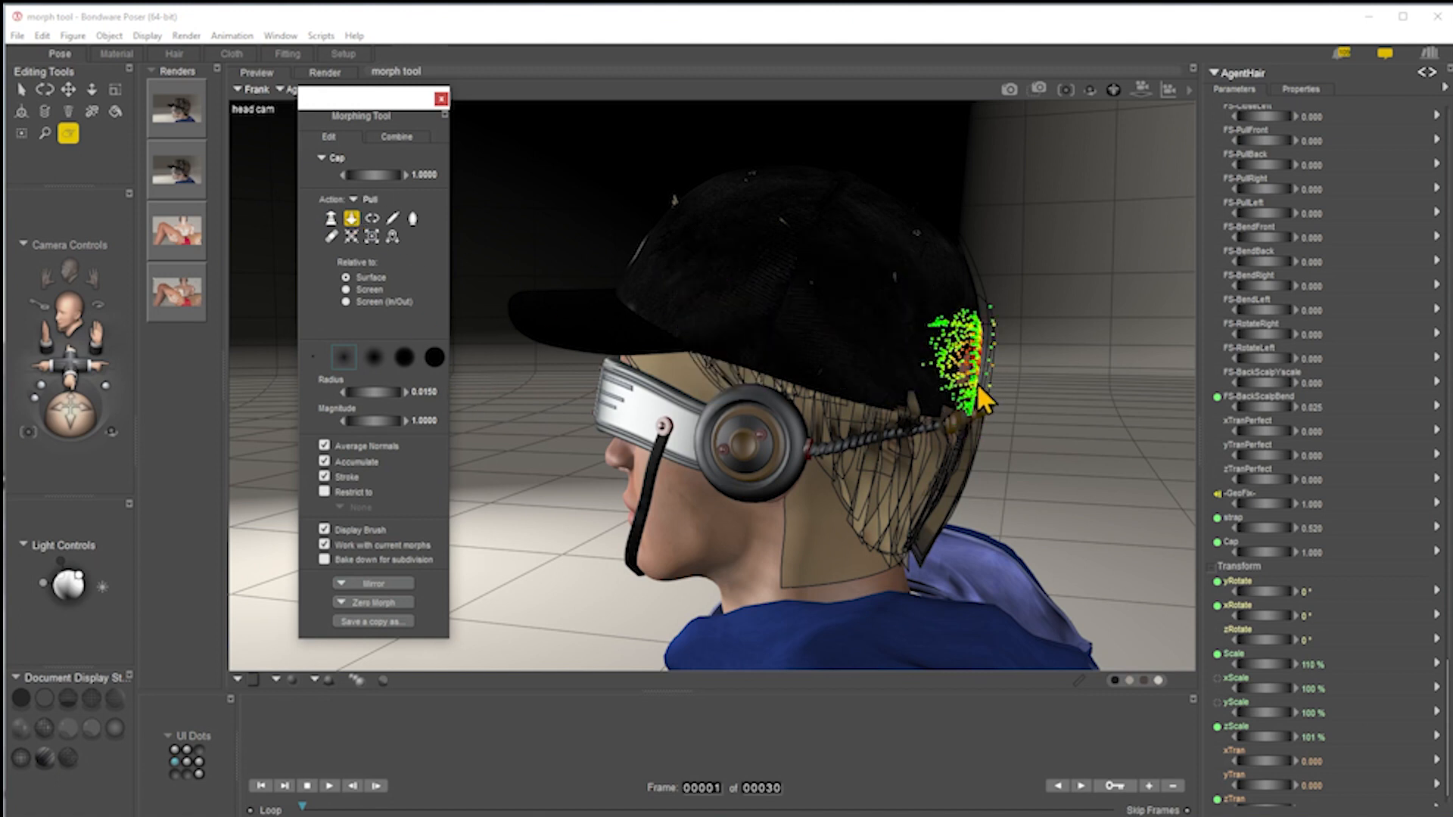
pyautogui.click(331, 236)
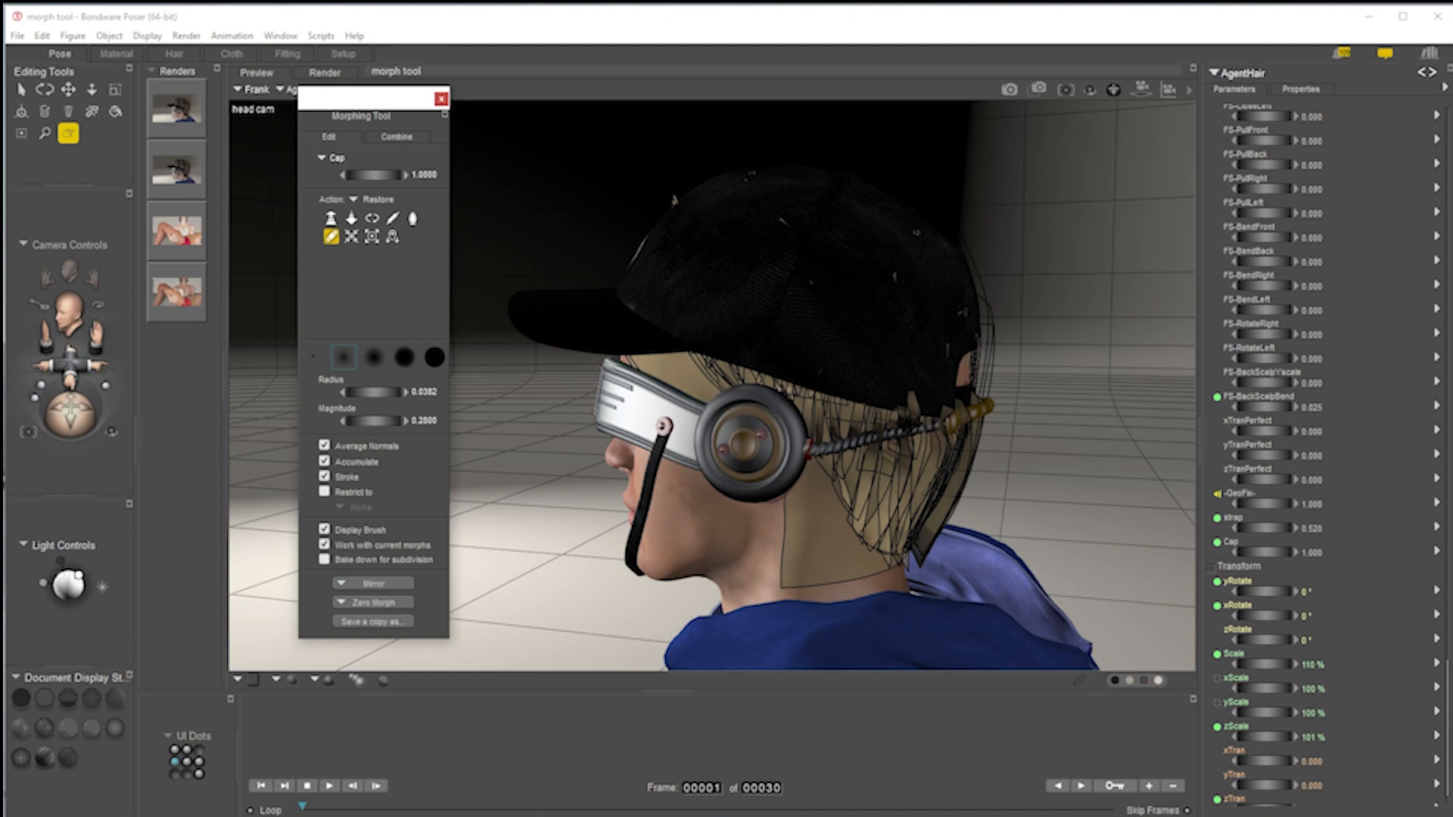
pyautogui.click(430, 395)
pyautogui.write('.005')
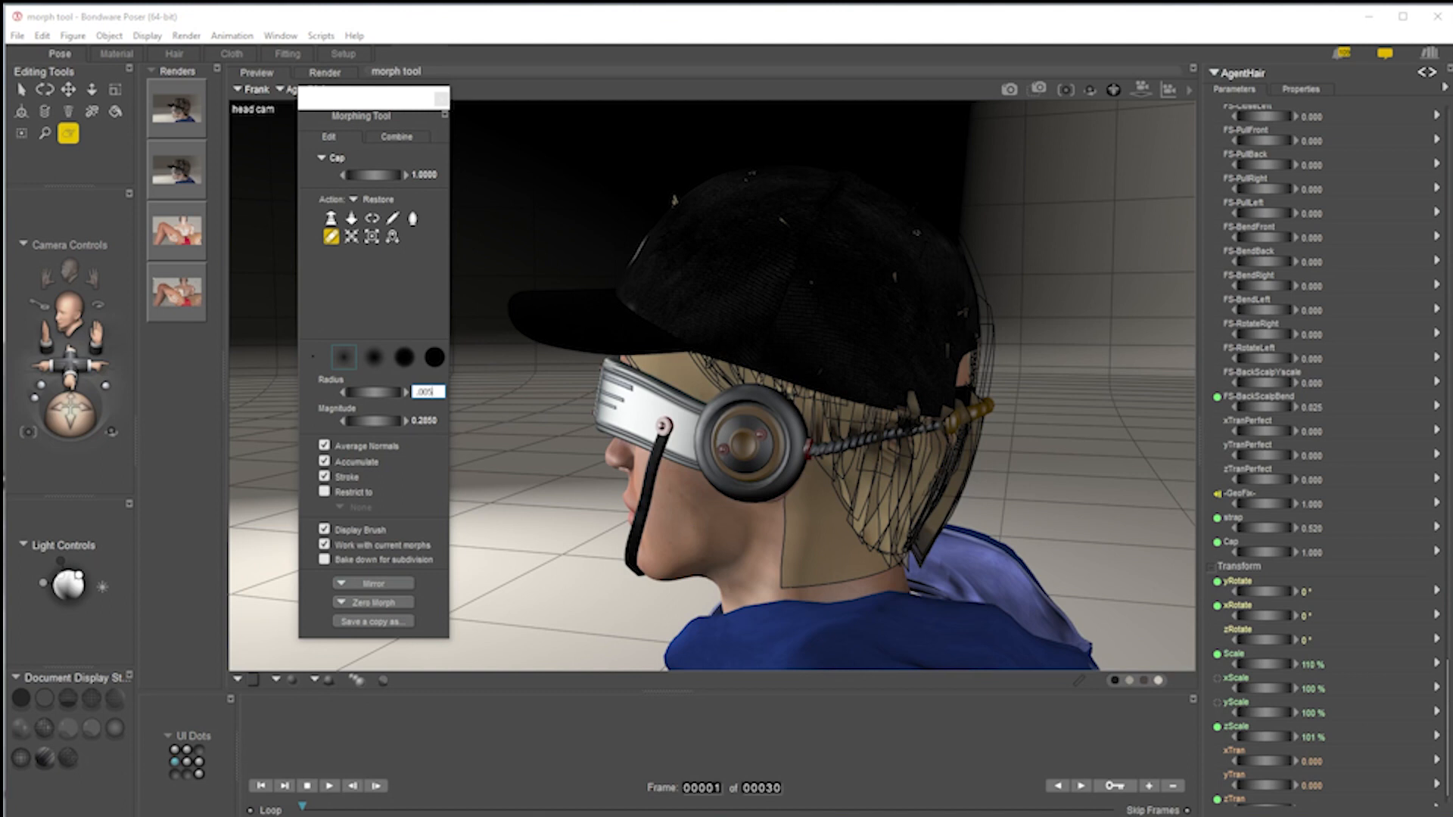
pyautogui.press('Return')
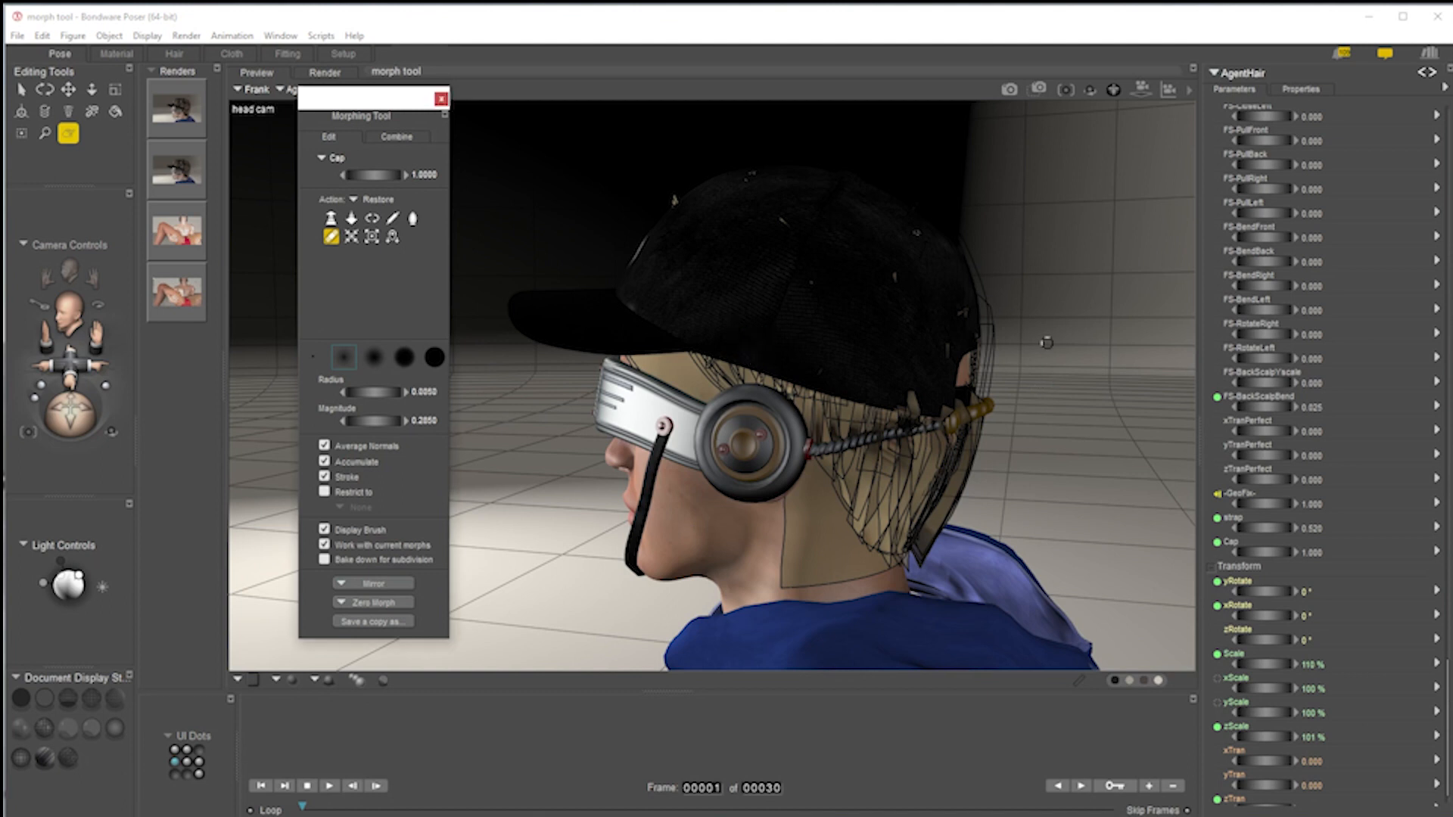
pyautogui.moveTo(966, 364); pyautogui.dragTo(1008, 381)
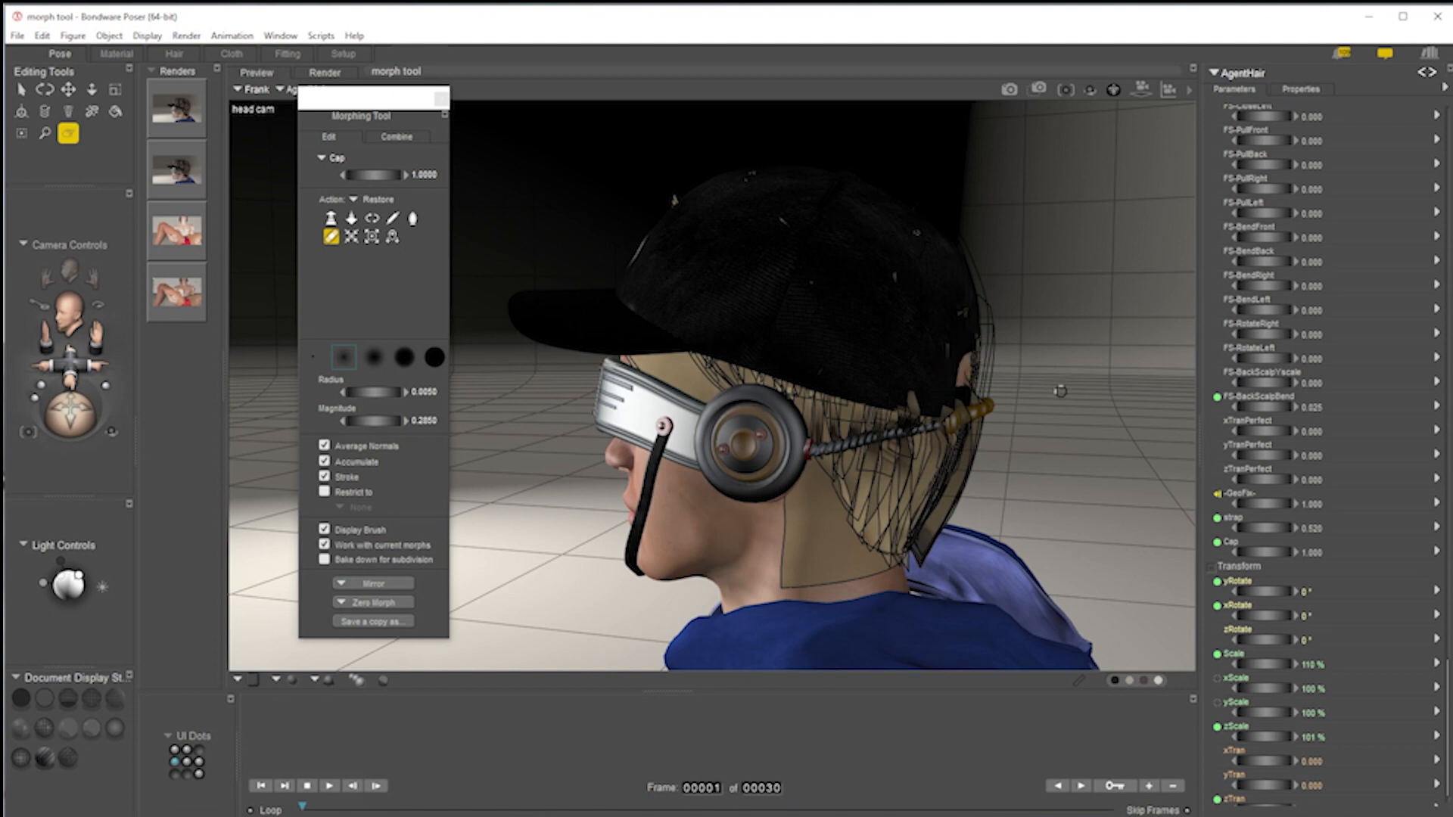
pyautogui.click(375, 429)
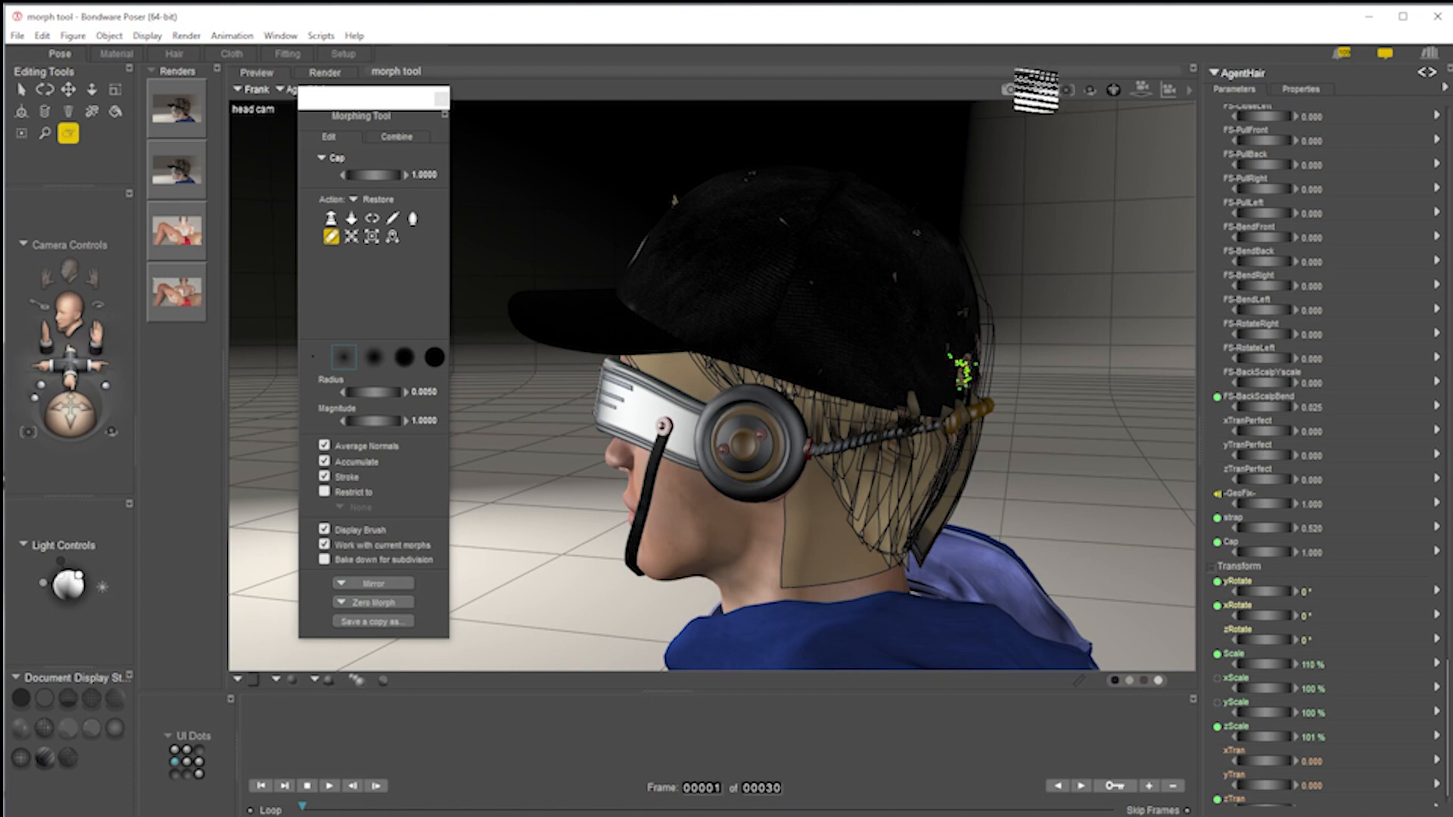
pyautogui.click(440, 99)
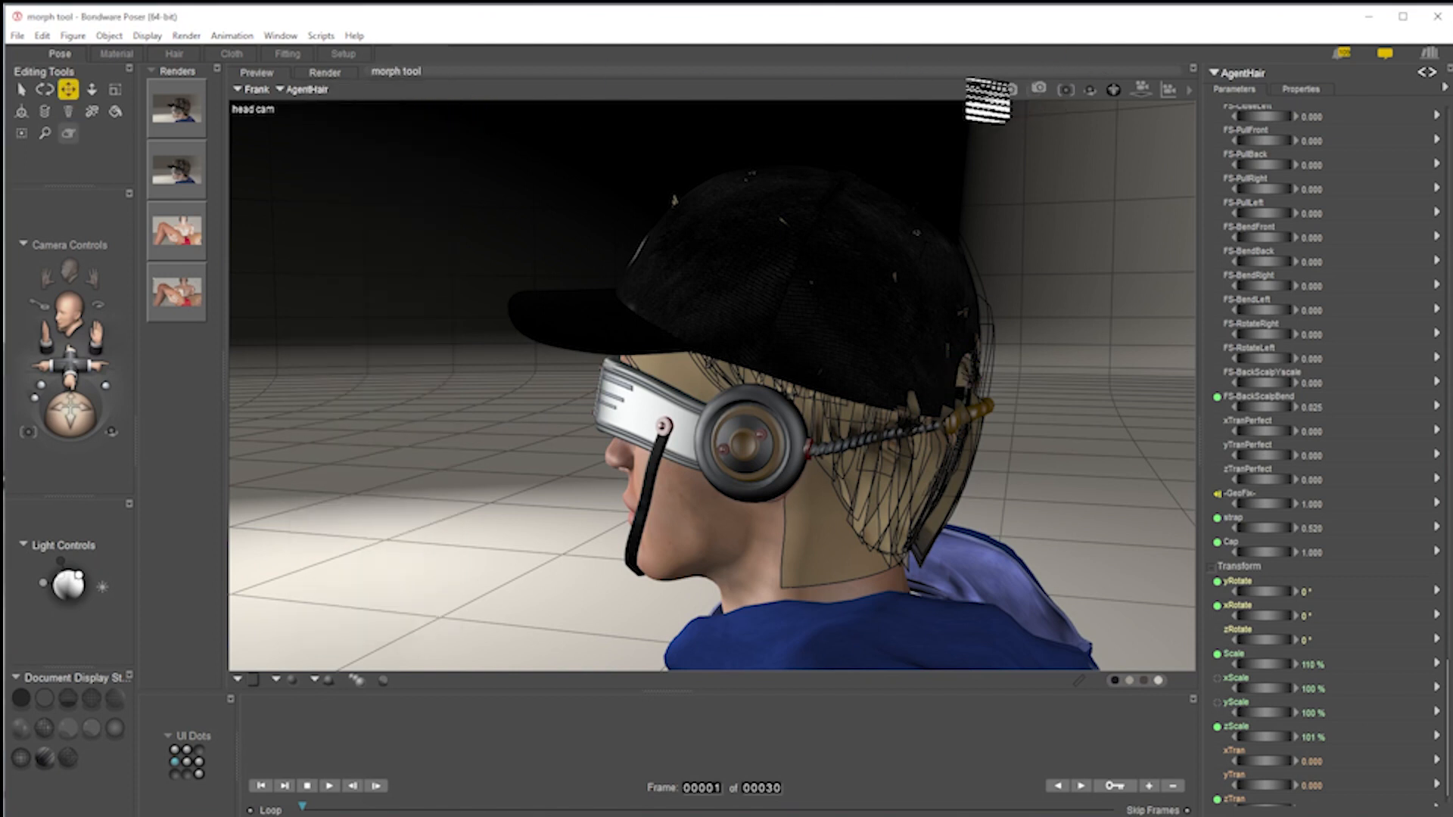
# Step: Render the head with the Cap morph applied and compare it with the previous render
pyautogui.click(1010, 90)
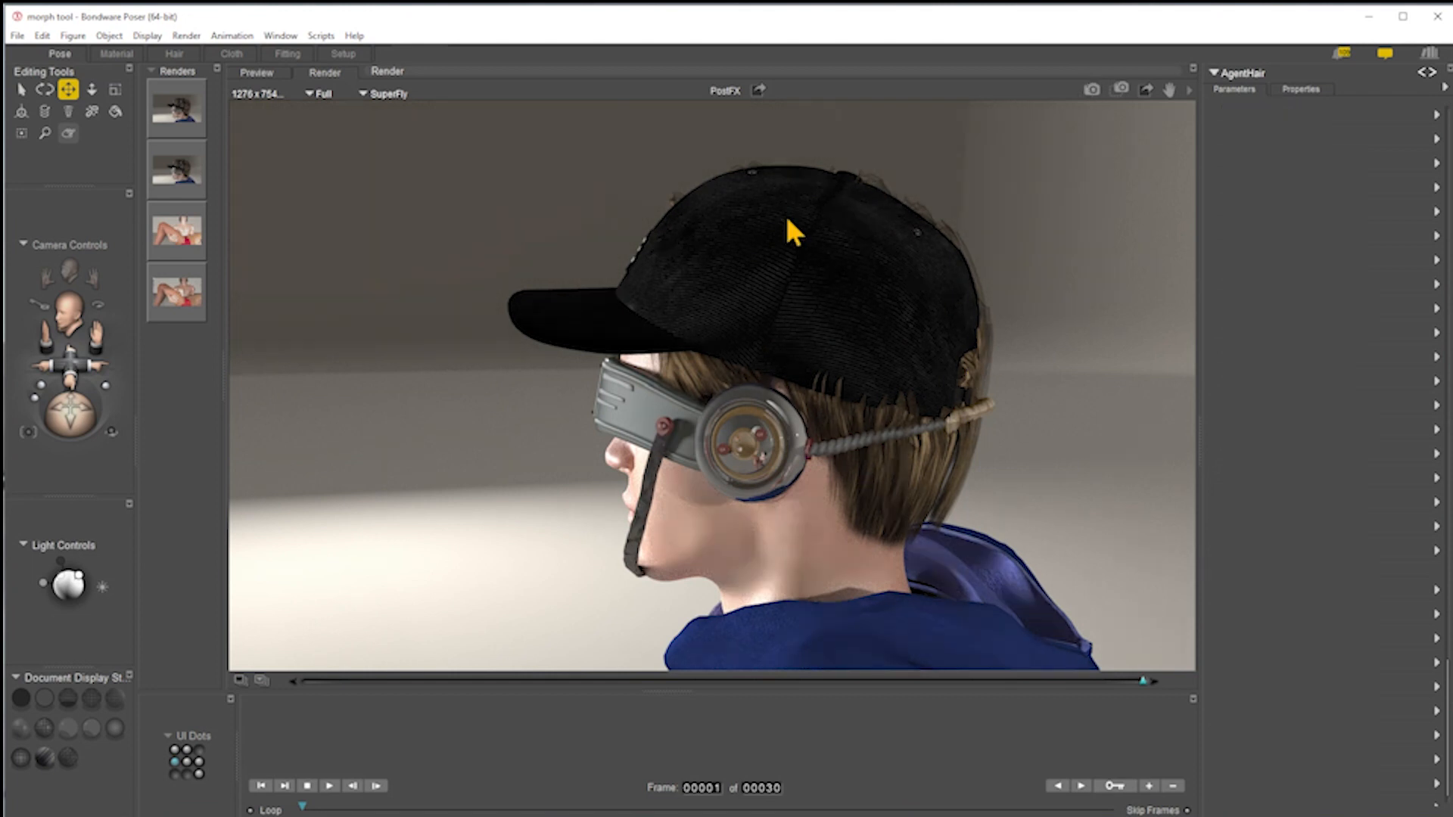
pyautogui.moveTo(64, 404); pyautogui.dragTo(305, 425)
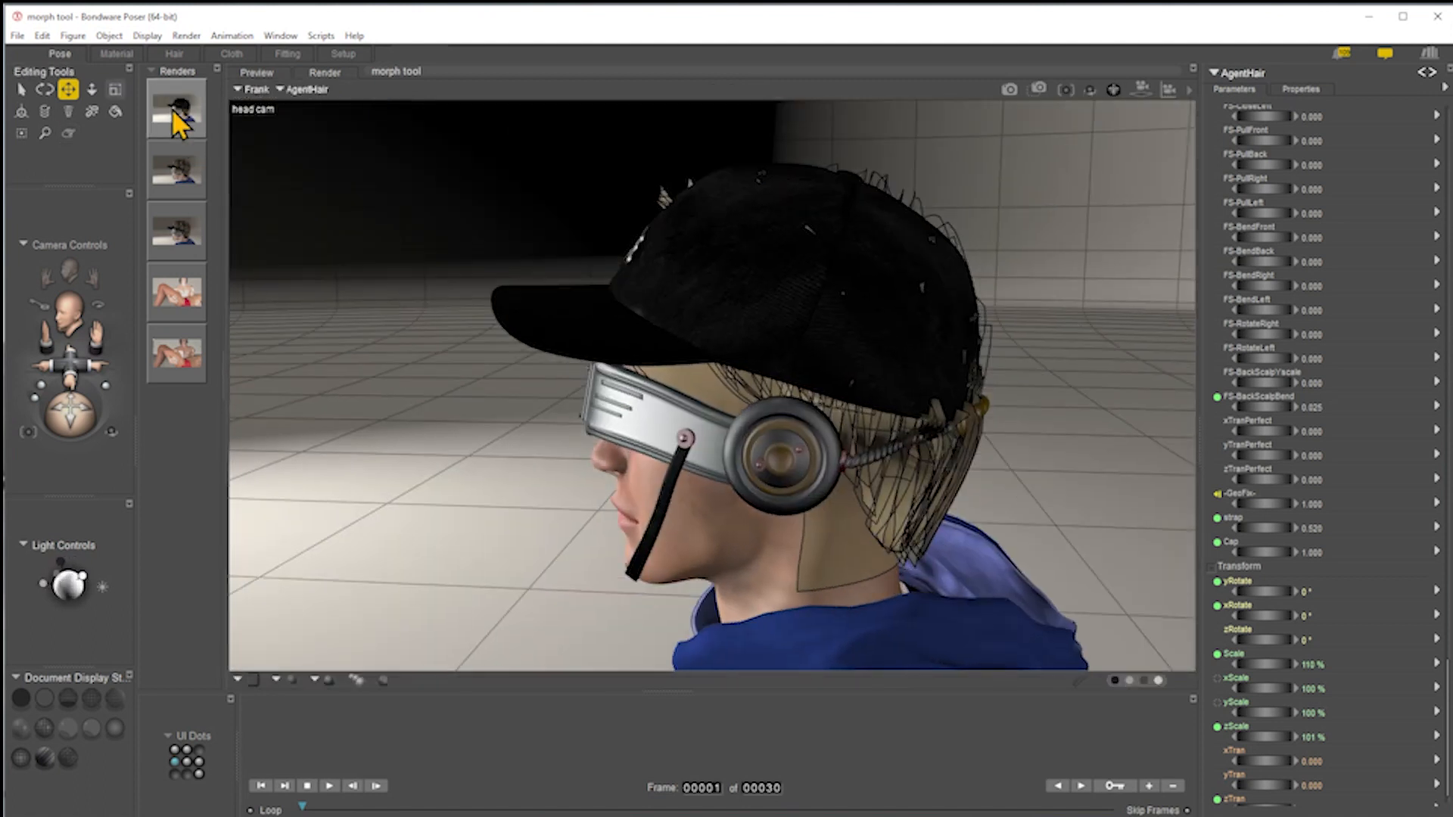
pyautogui.click(173, 110)
pyautogui.click(180, 178)
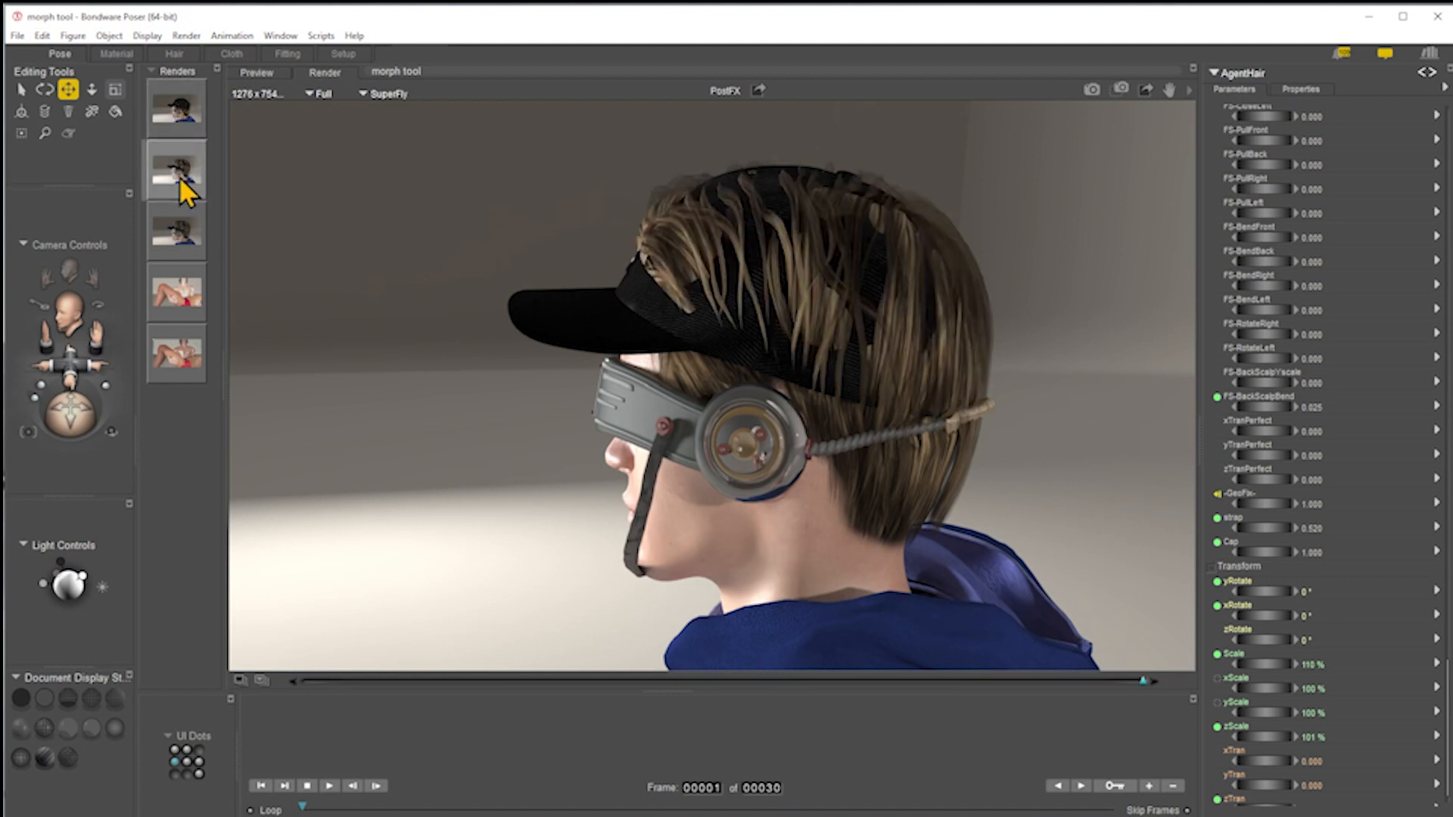
pyautogui.click(182, 107)
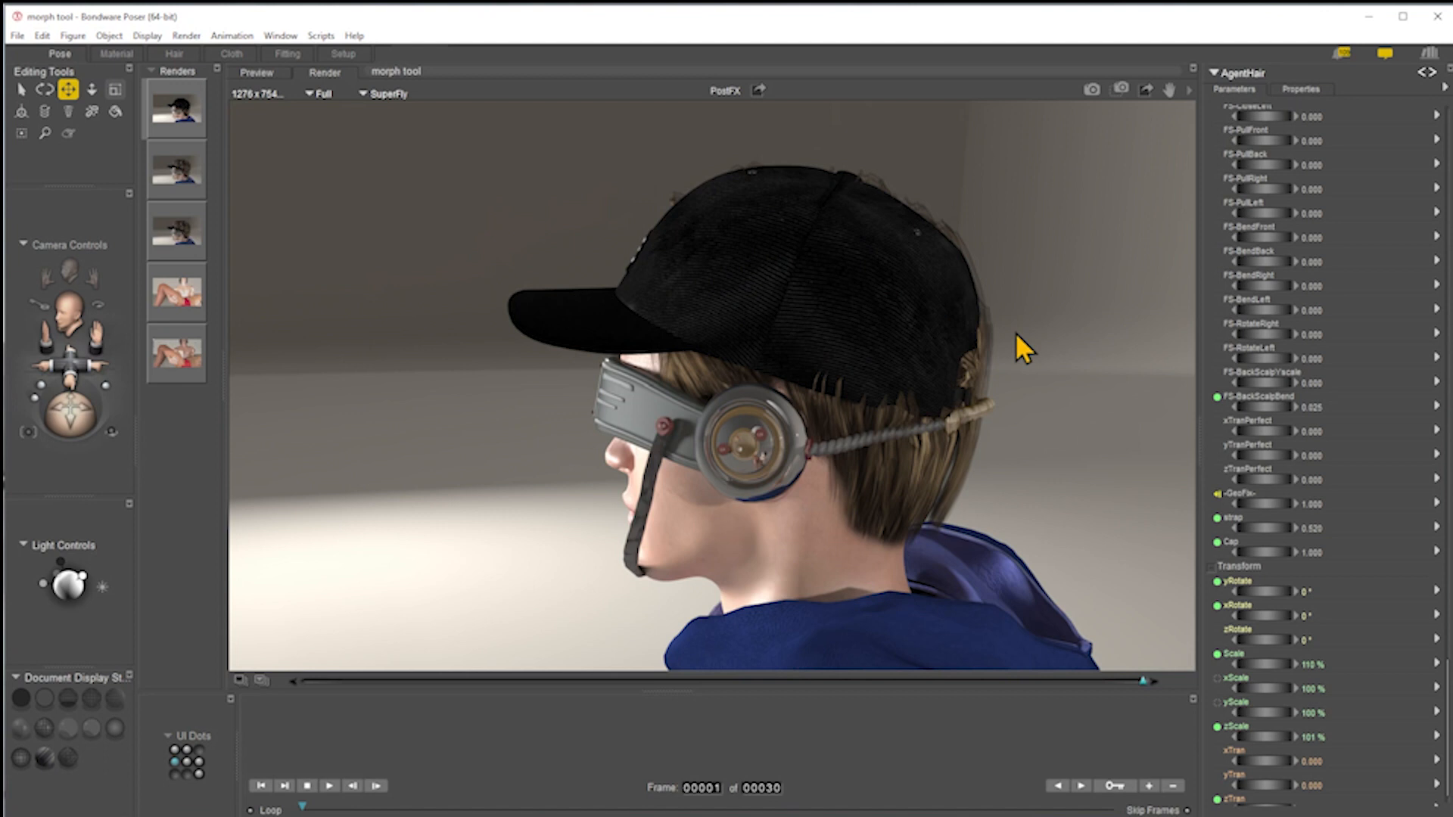
# Step: Return to the preview and examine the hair poking through the cap on the opposite side of Frank's head
pyautogui.click(266, 78)
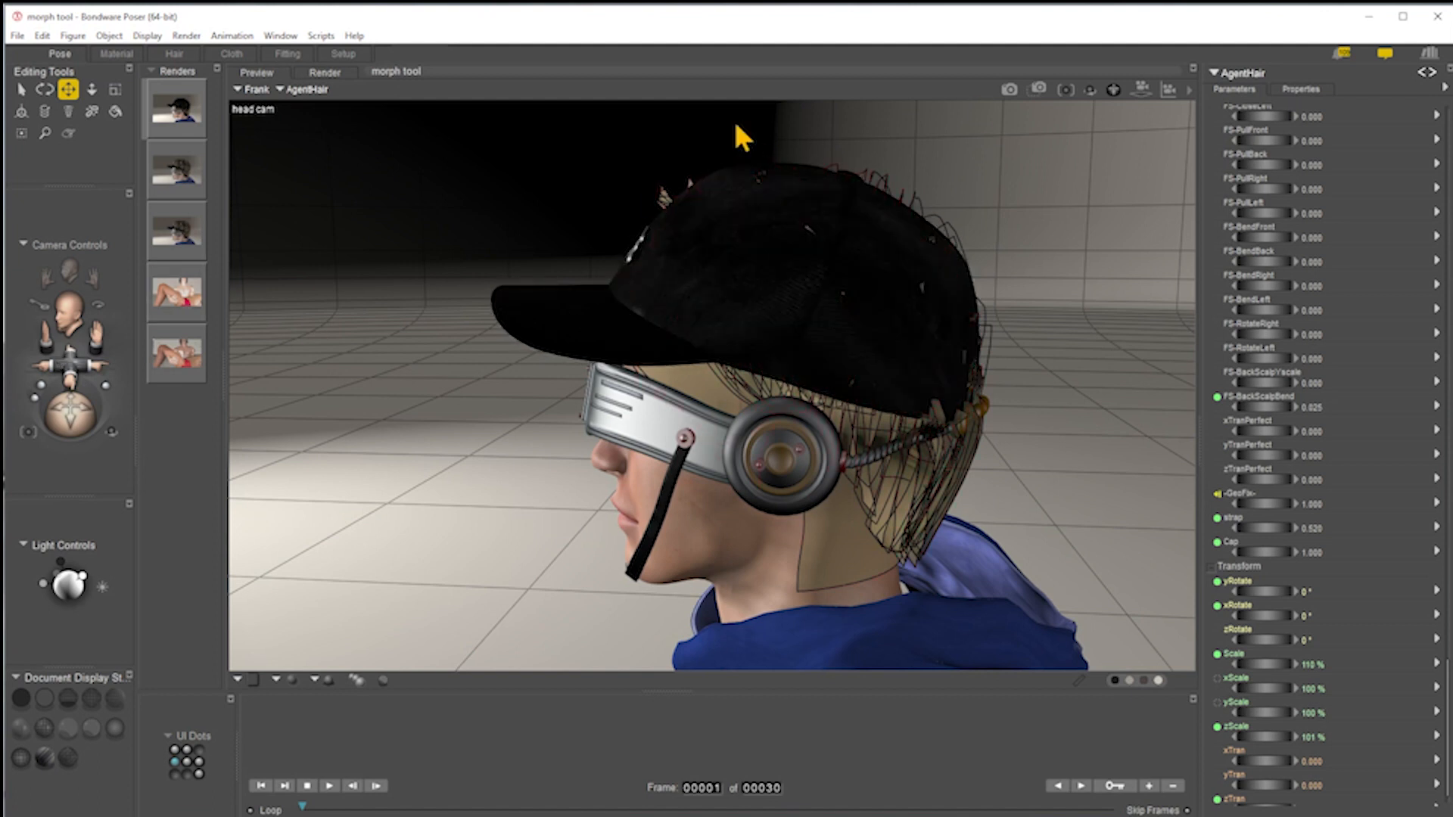
pyautogui.moveTo(72, 414); pyautogui.dragTo(523, 227)
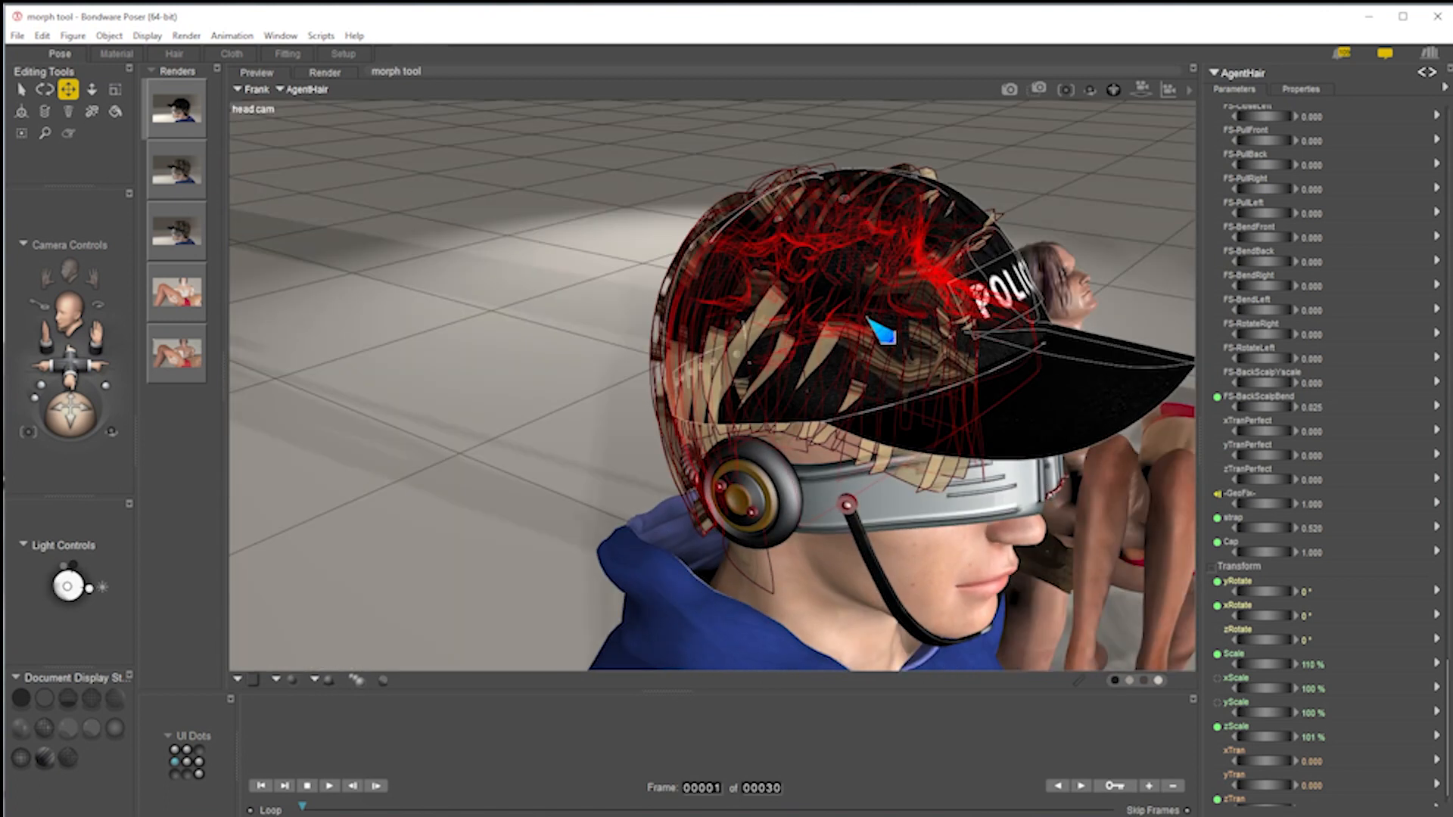
pyautogui.moveTo(71, 414)
pyautogui.mouseDown()
pyautogui.moveTo(85, 416)
pyautogui.moveTo(52, 423)
pyautogui.moveTo(14, 403)
pyautogui.moveTo(102, 425)
pyautogui.moveTo(67, 416)
pyautogui.mouseUp()
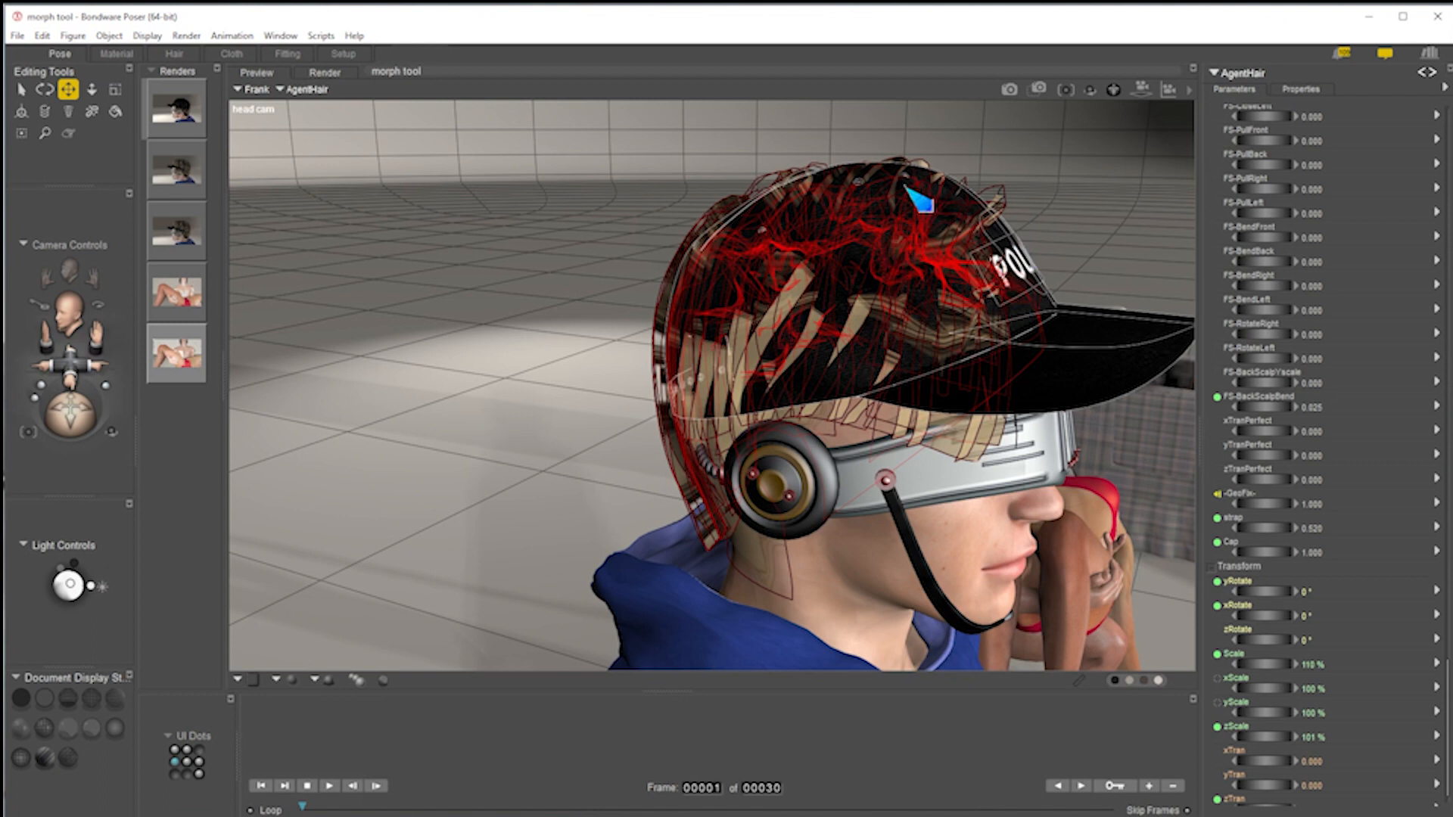
# Step: Switch the viewport from Frank's head to the Chair kid camera
pyautogui.moveTo(66, 421); pyautogui.dragTo(39, 406)
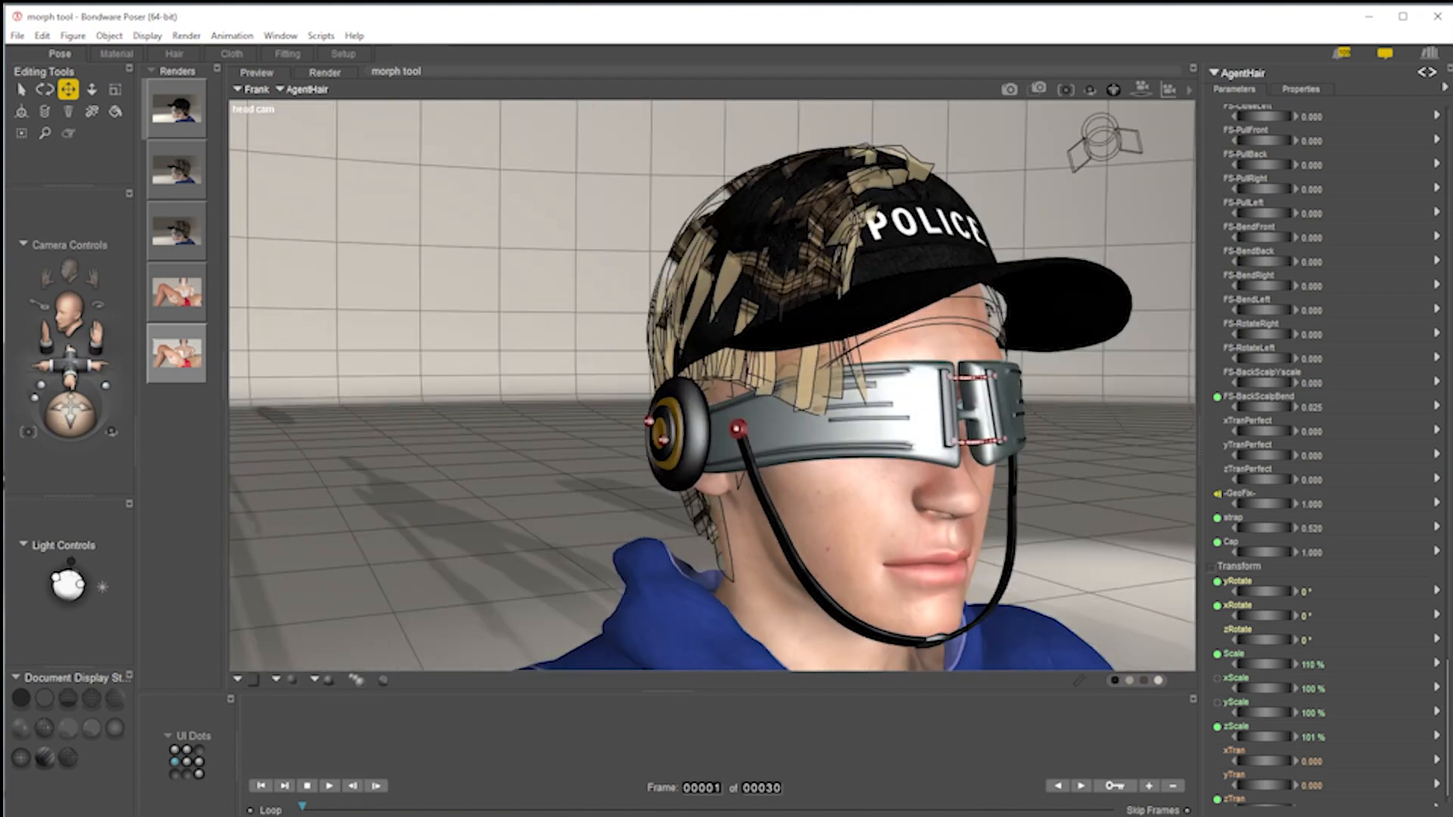
pyautogui.rightClick(255, 110)
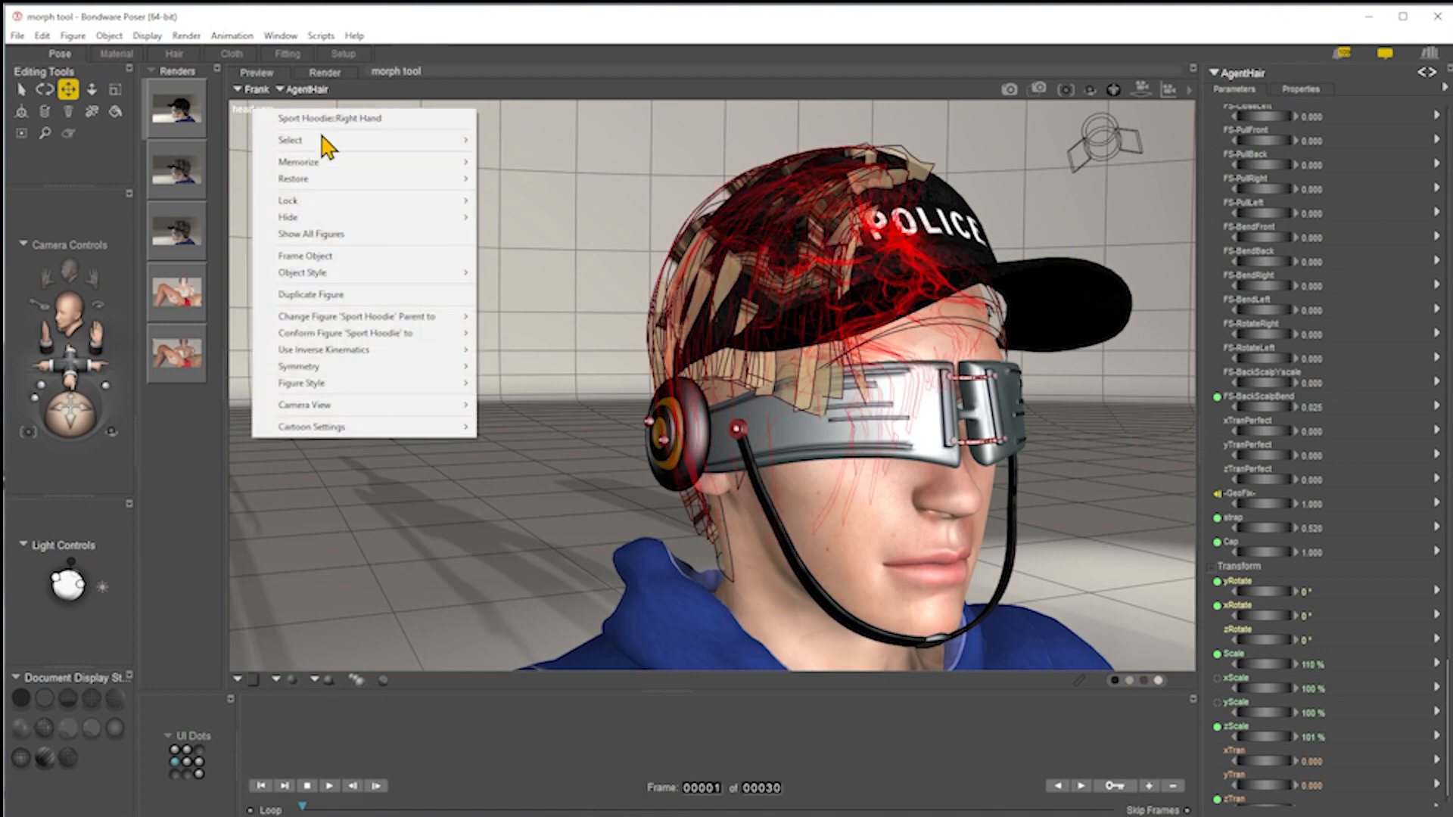
pyautogui.moveTo(324, 405)
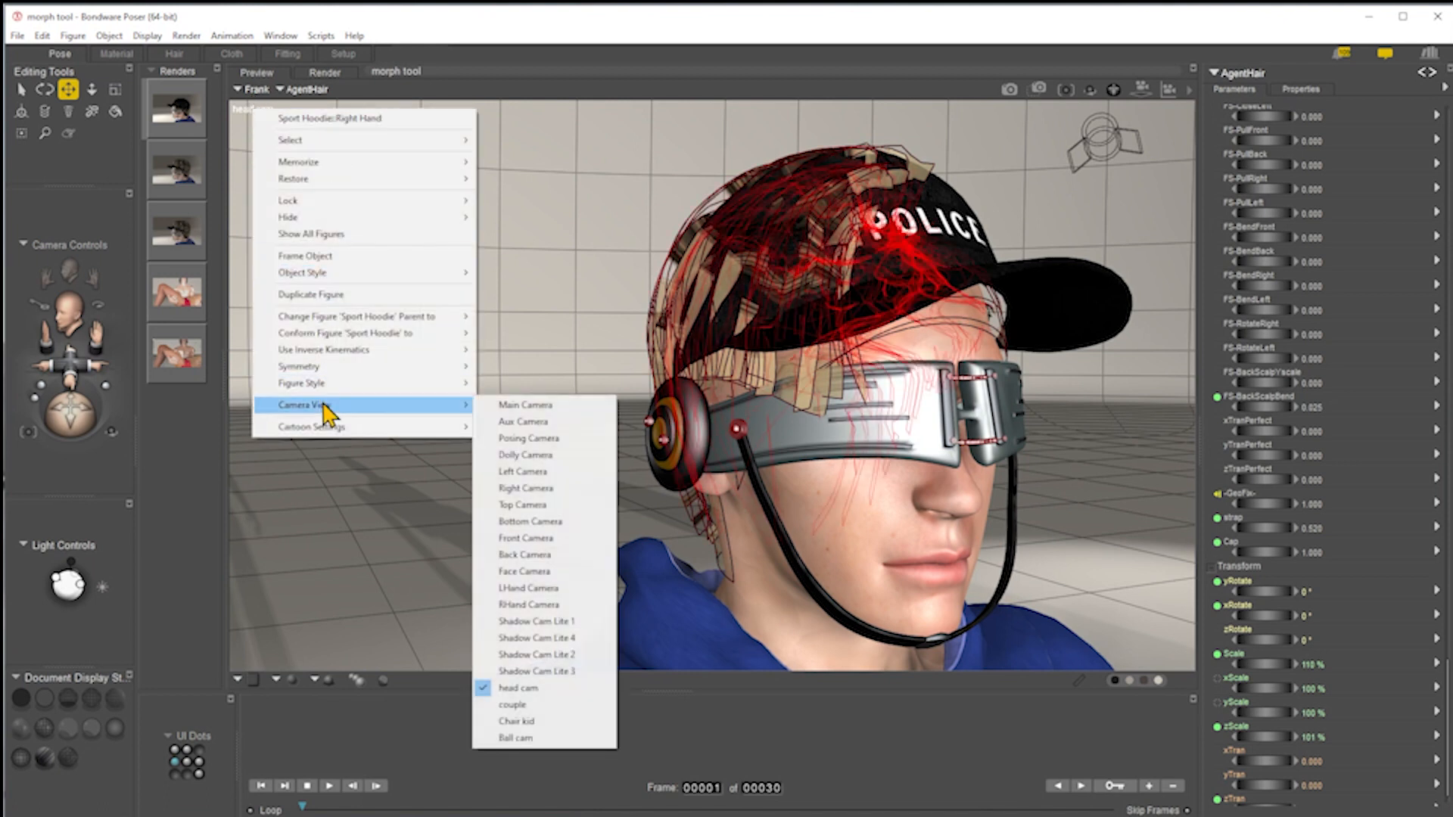
pyautogui.click(559, 720)
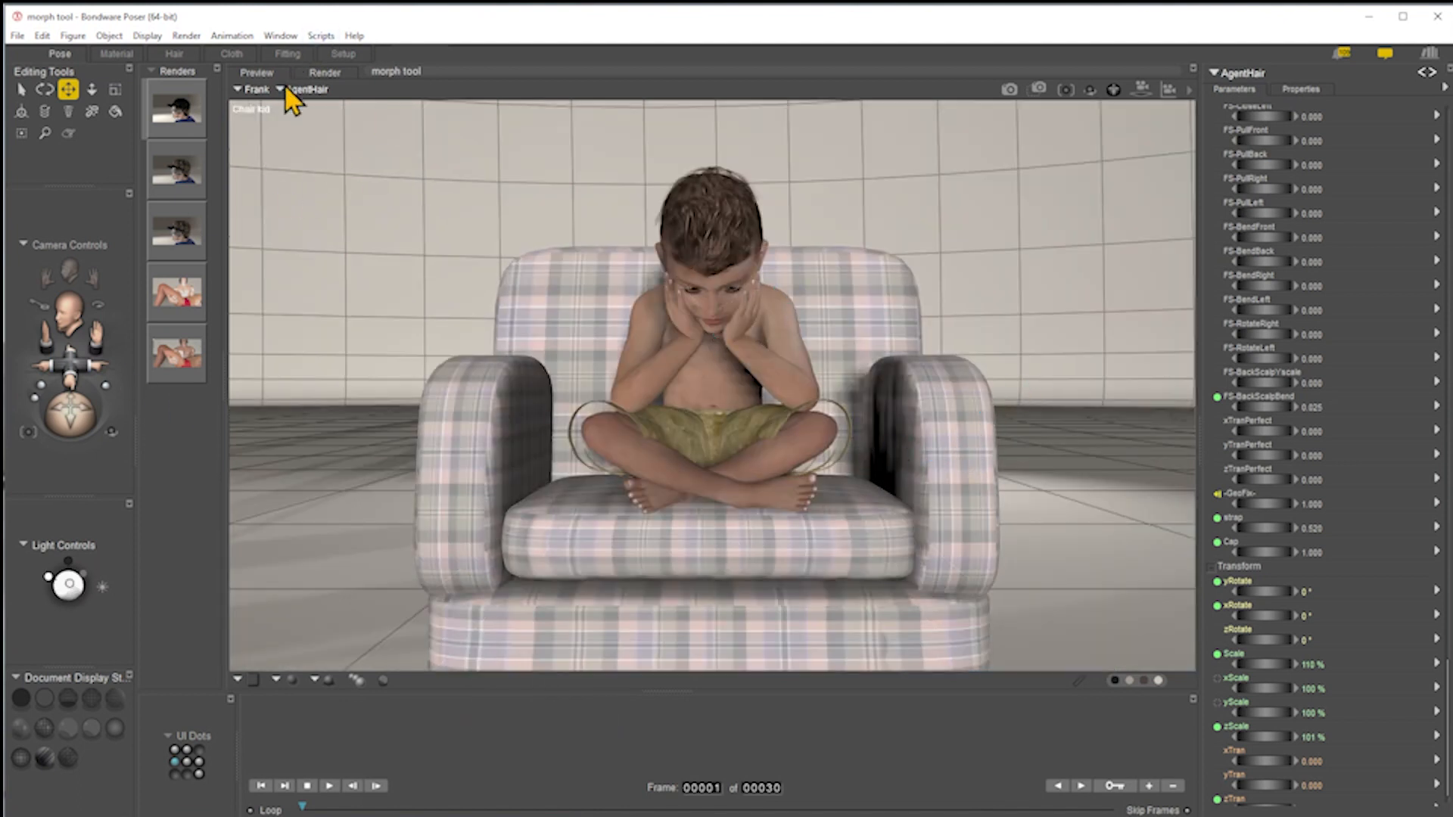
# Step: Lower the body of The Kids 4 into the chair cushion by reducing yTranslate to 1.677
pyautogui.click(776, 377)
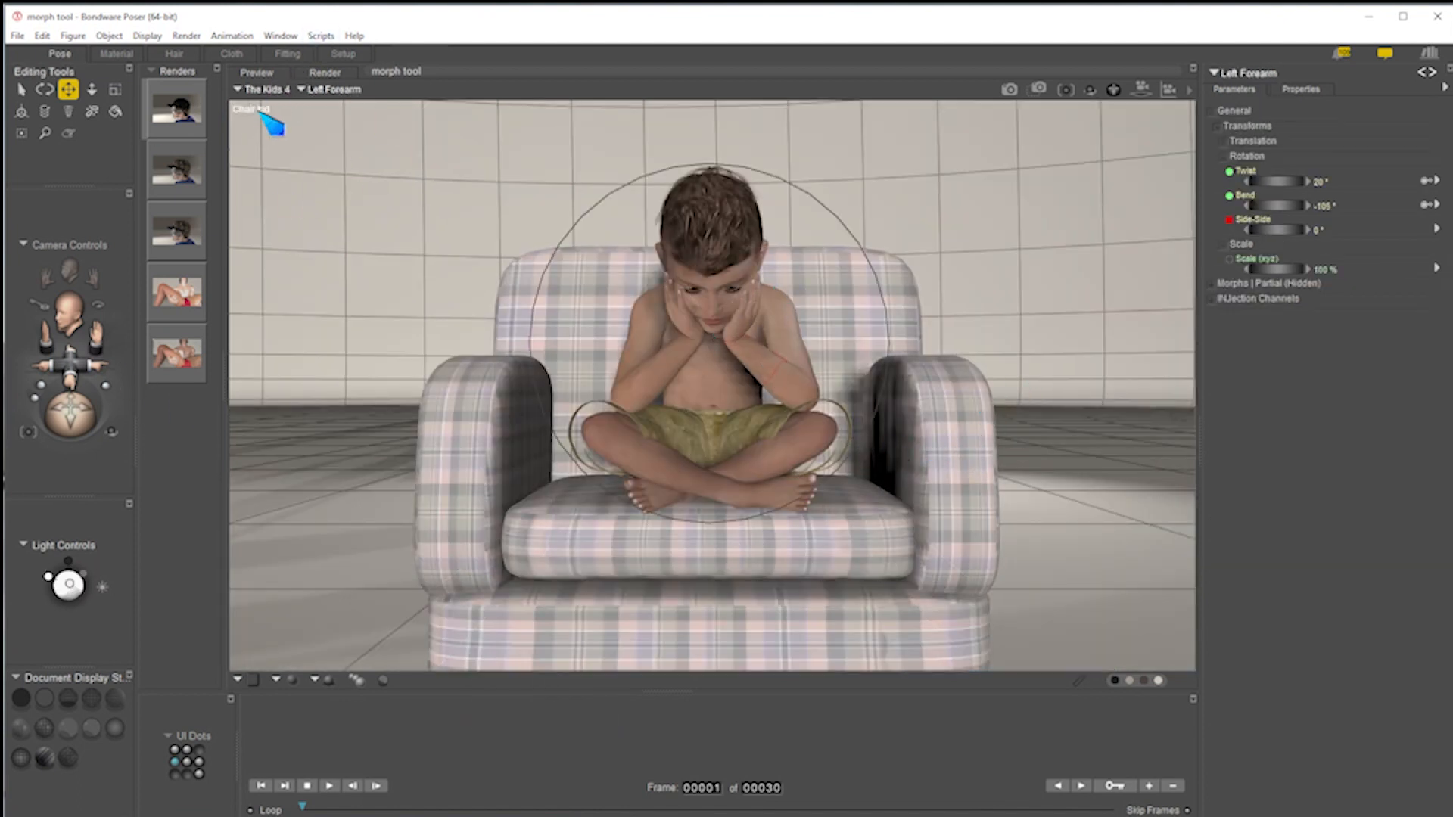
pyautogui.click(297, 106)
pyautogui.click(272, 91)
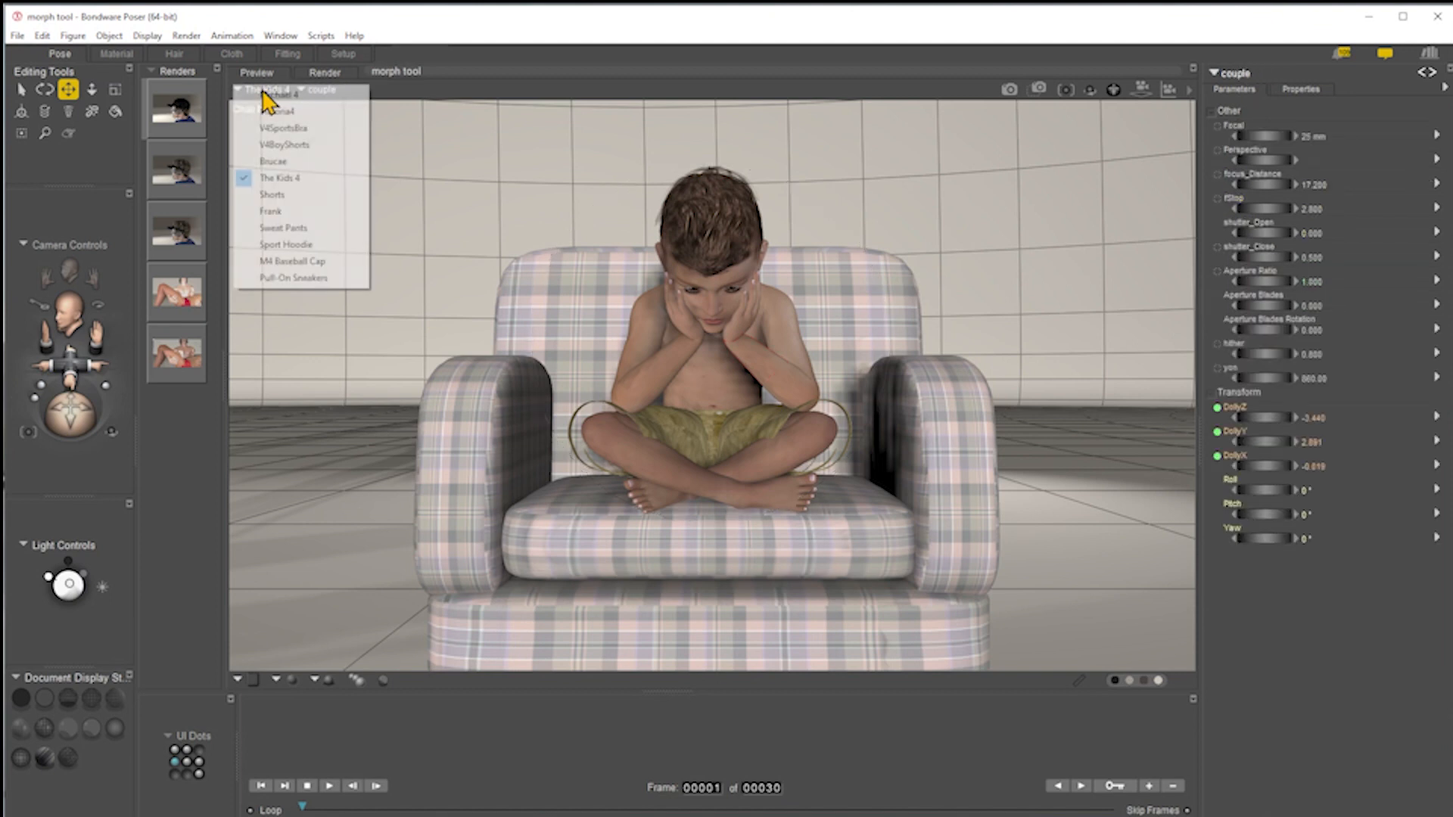
pyautogui.click(300, 180)
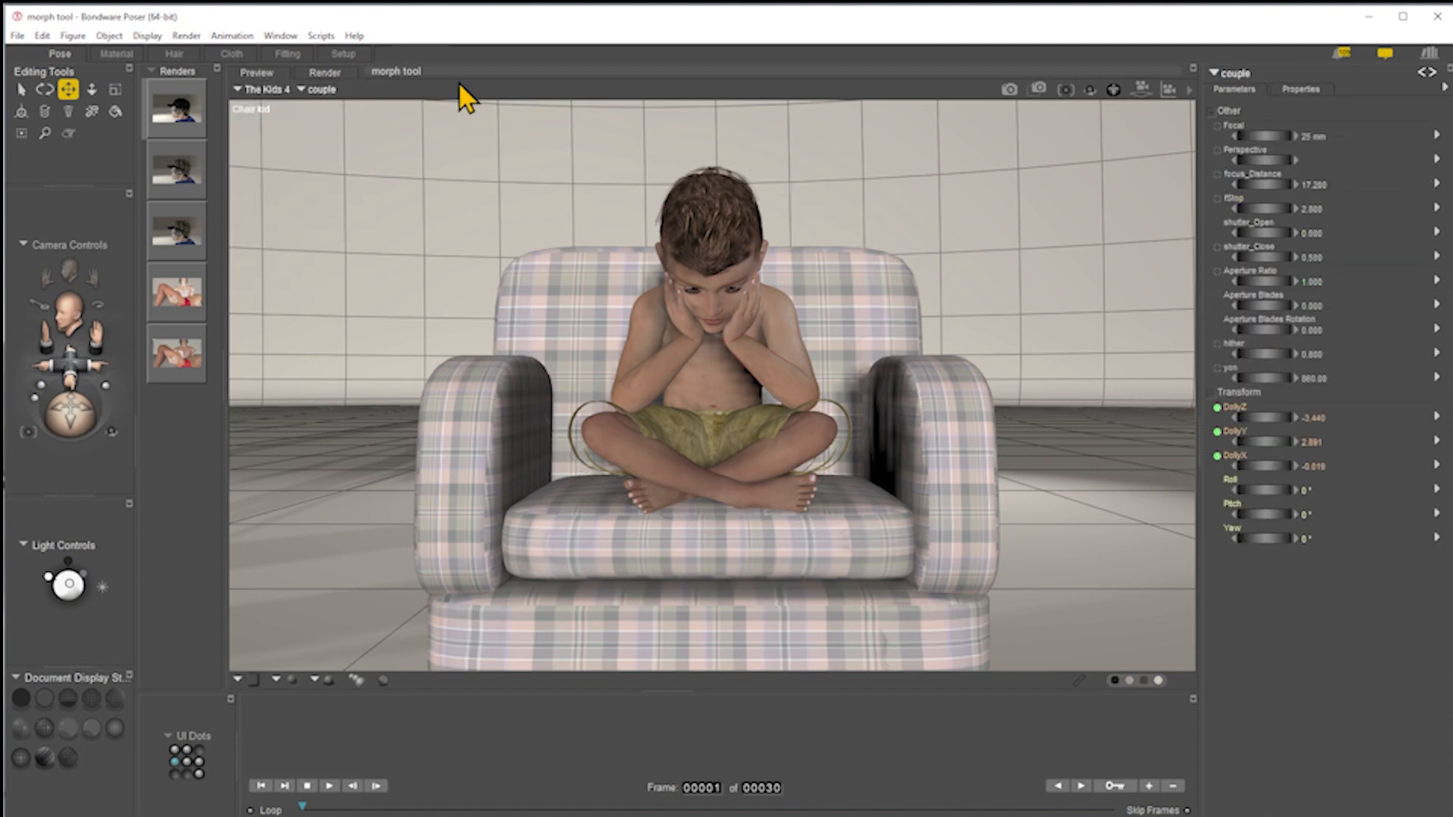
pyautogui.click(309, 92)
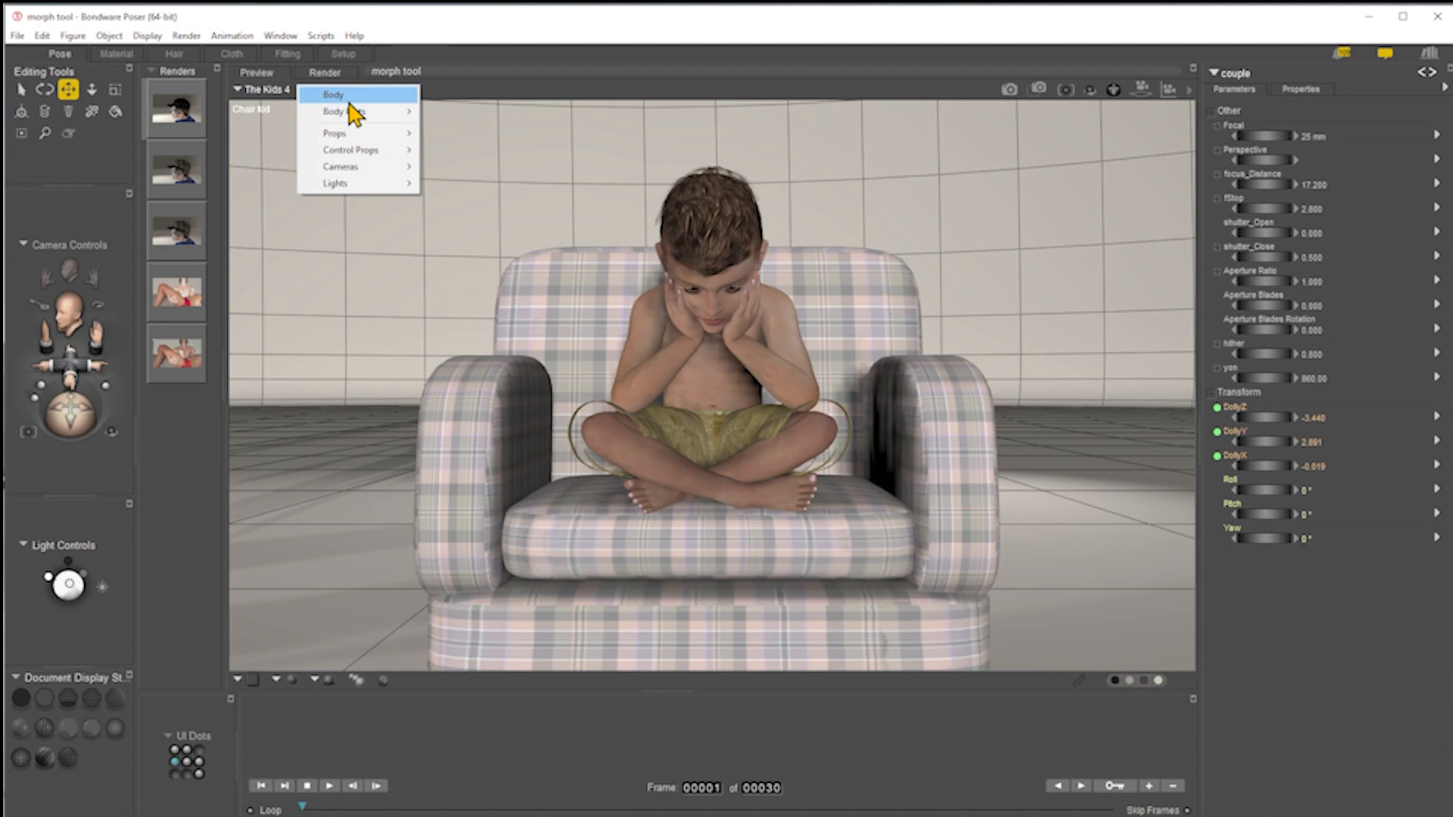
pyautogui.click(348, 97)
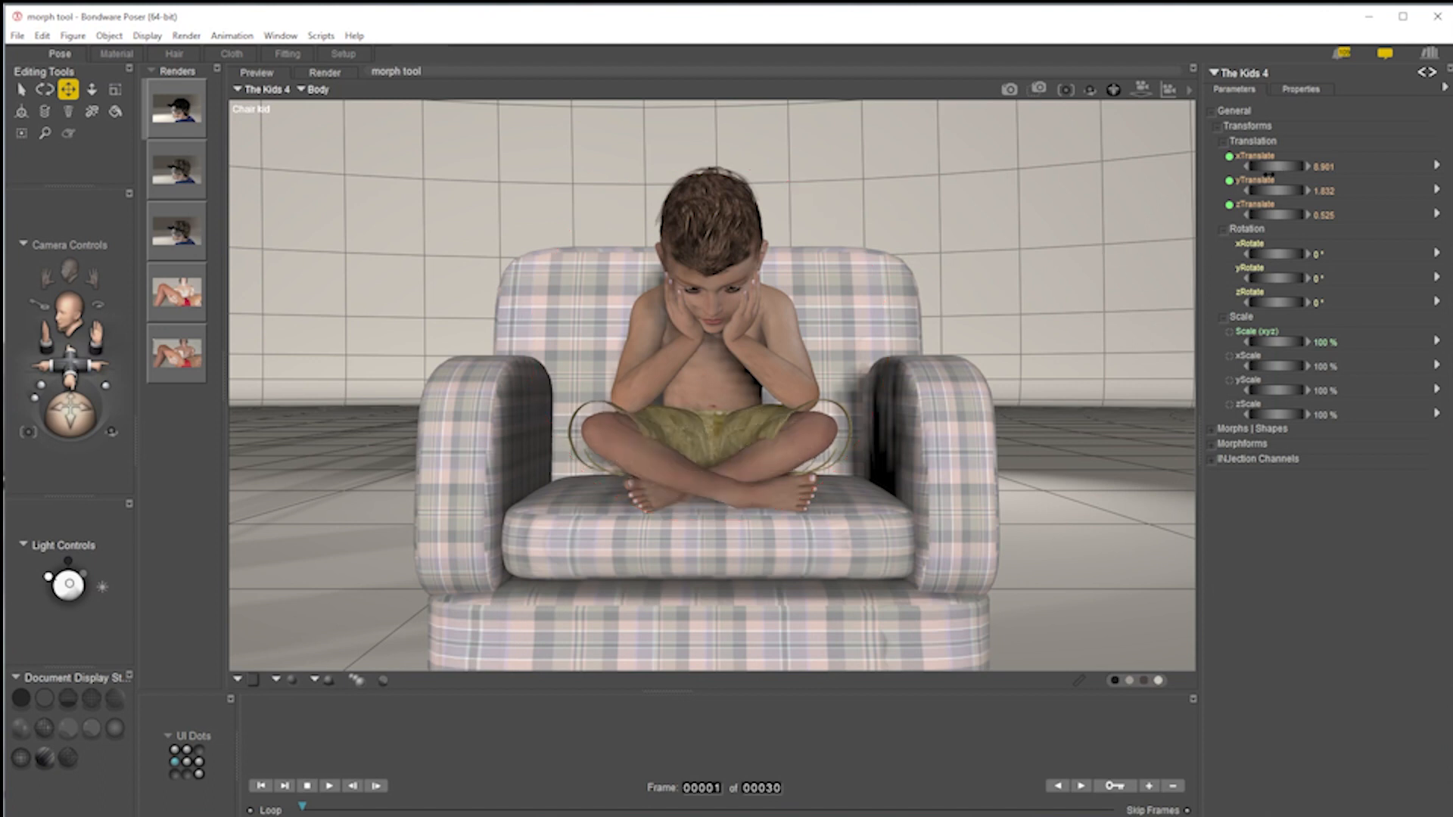
pyautogui.moveTo(1272, 190); pyautogui.dragTo(1246, 191)
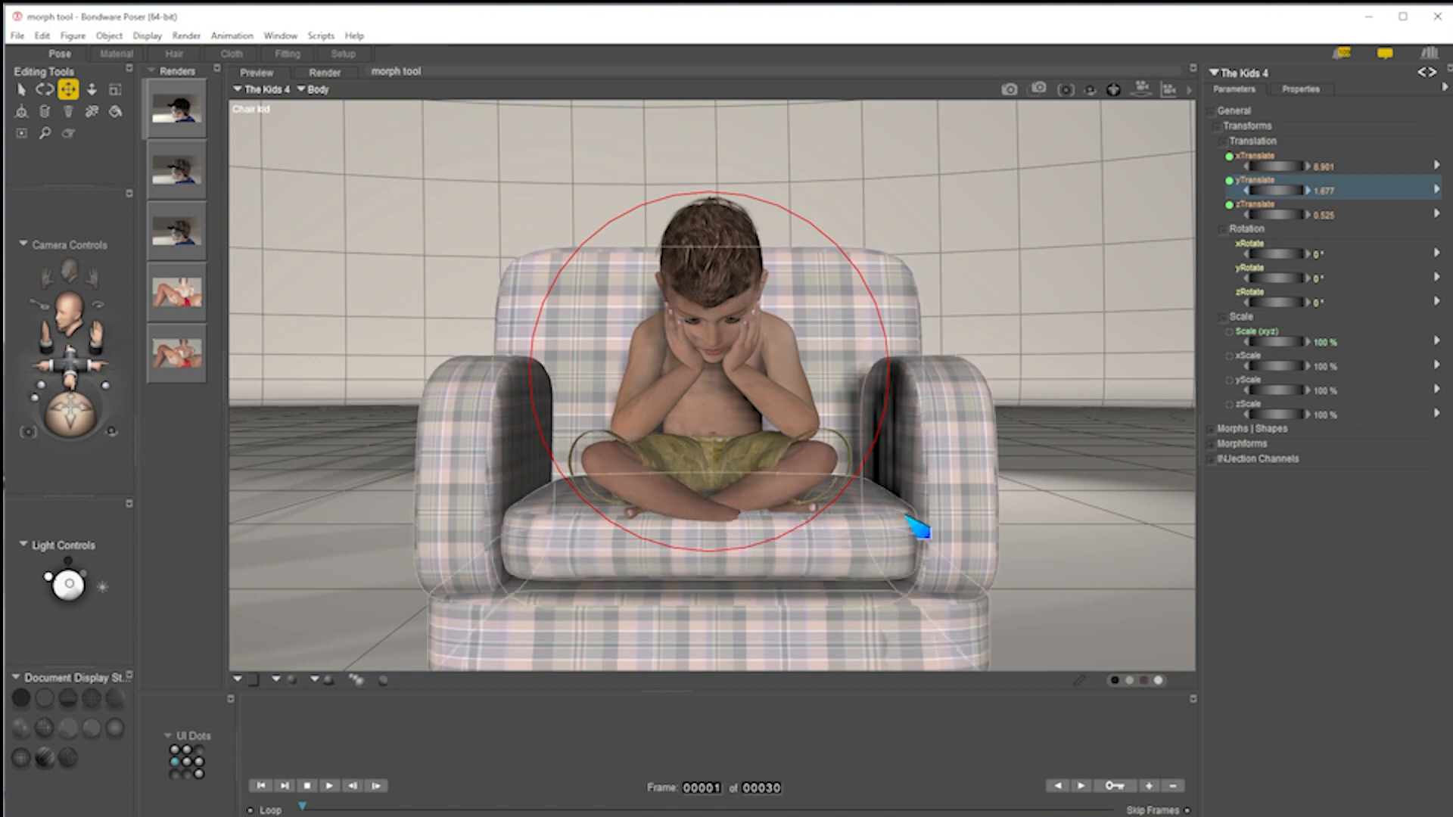
# Step: Start the Morphing Tool on the chair_1 prop and create a new morph named cushion
pyautogui.click(954, 505)
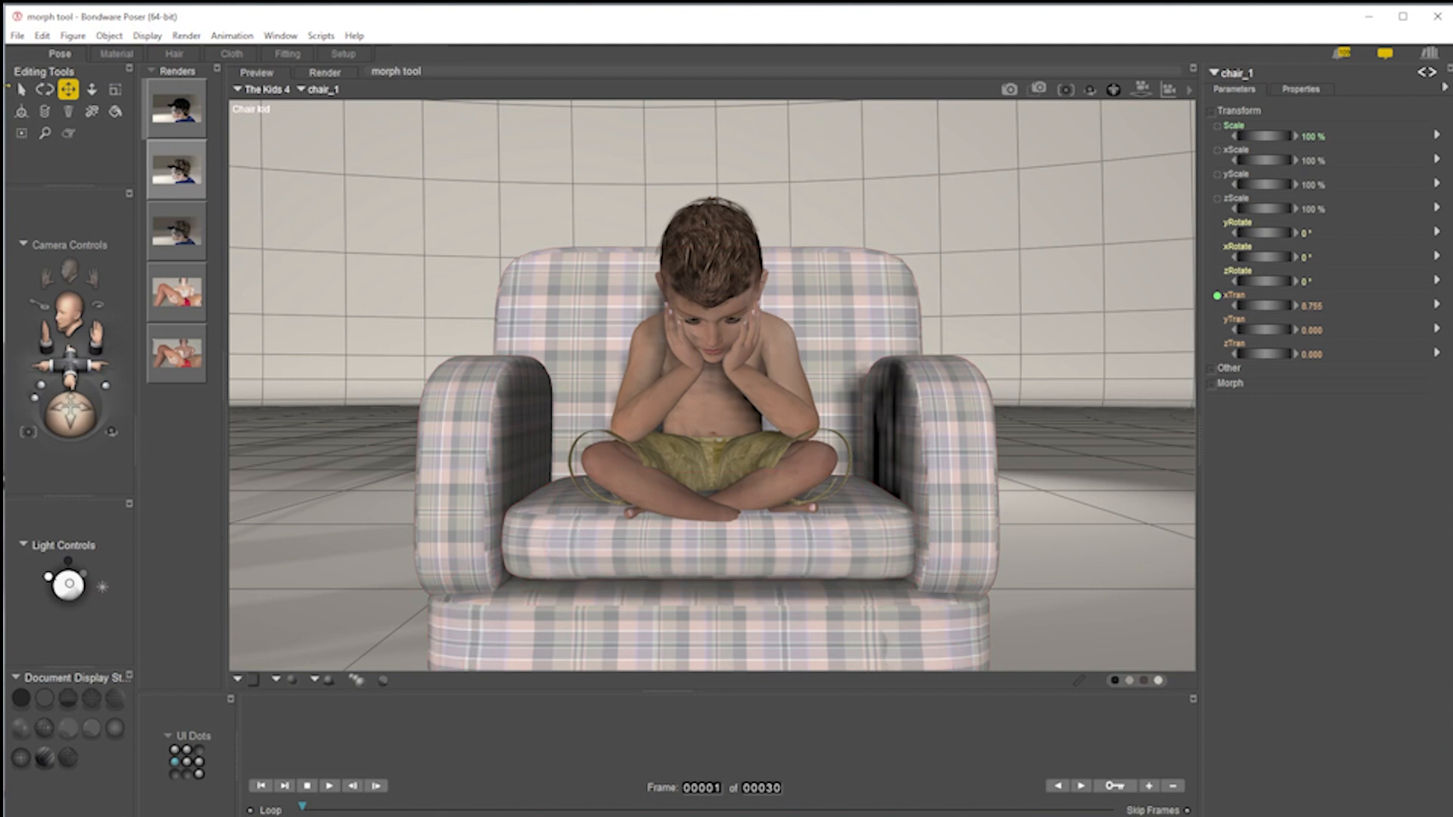
pyautogui.click(68, 134)
pyautogui.click(383, 159)
pyautogui.click(368, 171)
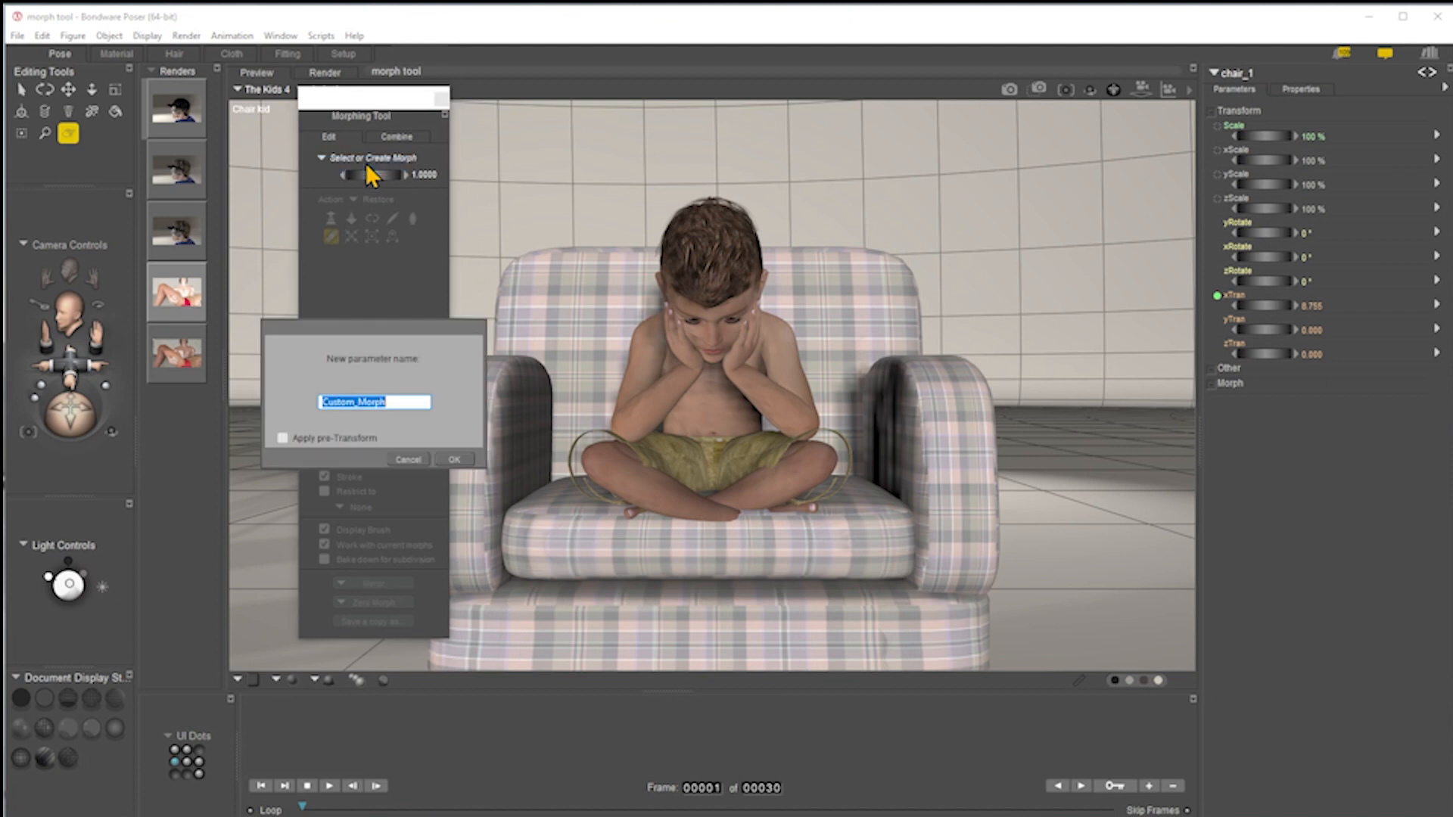
pyautogui.write('cushion')
pyautogui.press('Return')
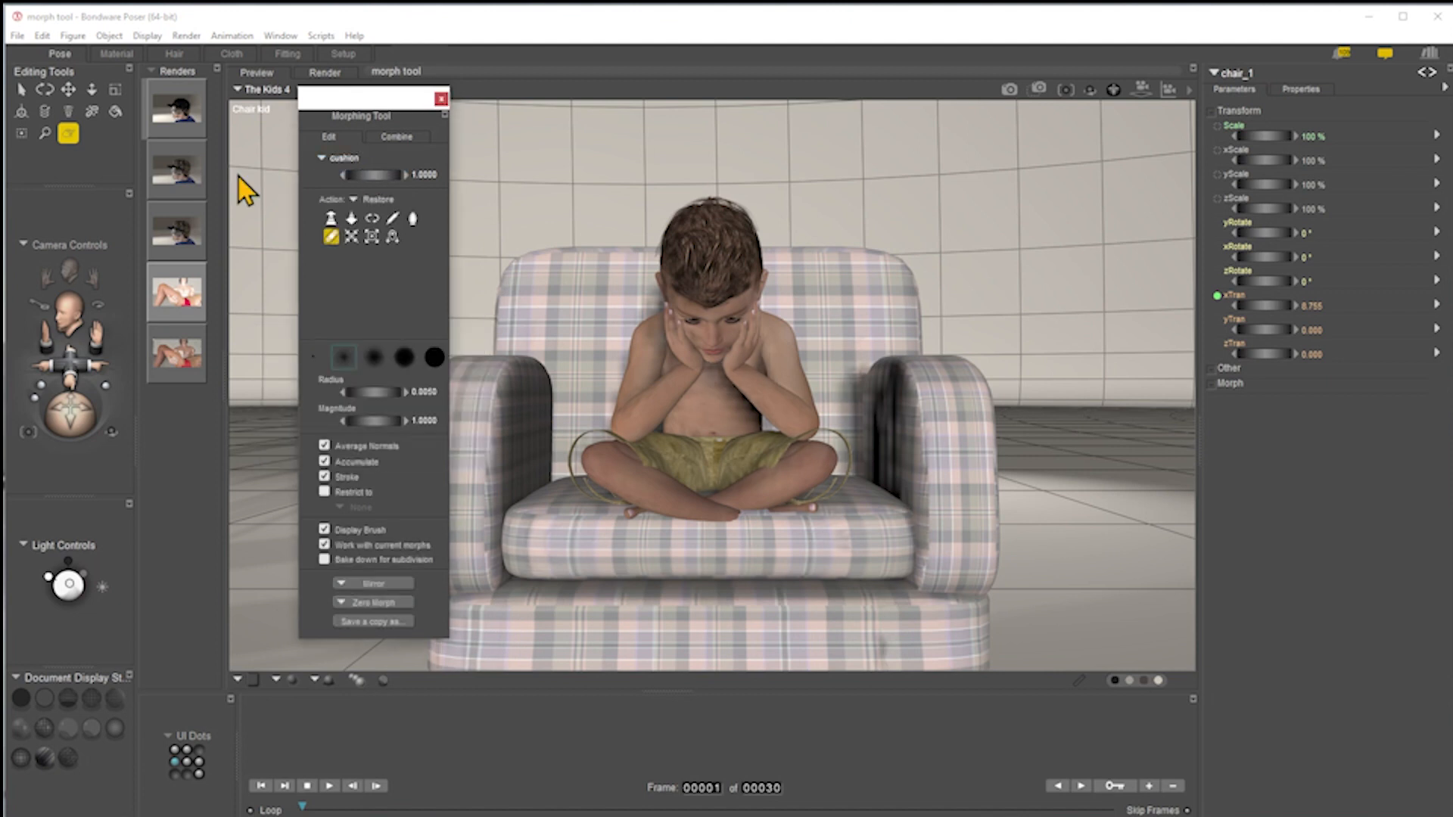
# Step: Push the seat cushion down beneath the boy's crossed legs using the Push brush at magnitude 1.0000 with radii down to 0.0442, and render the result
pyautogui.click(331, 218)
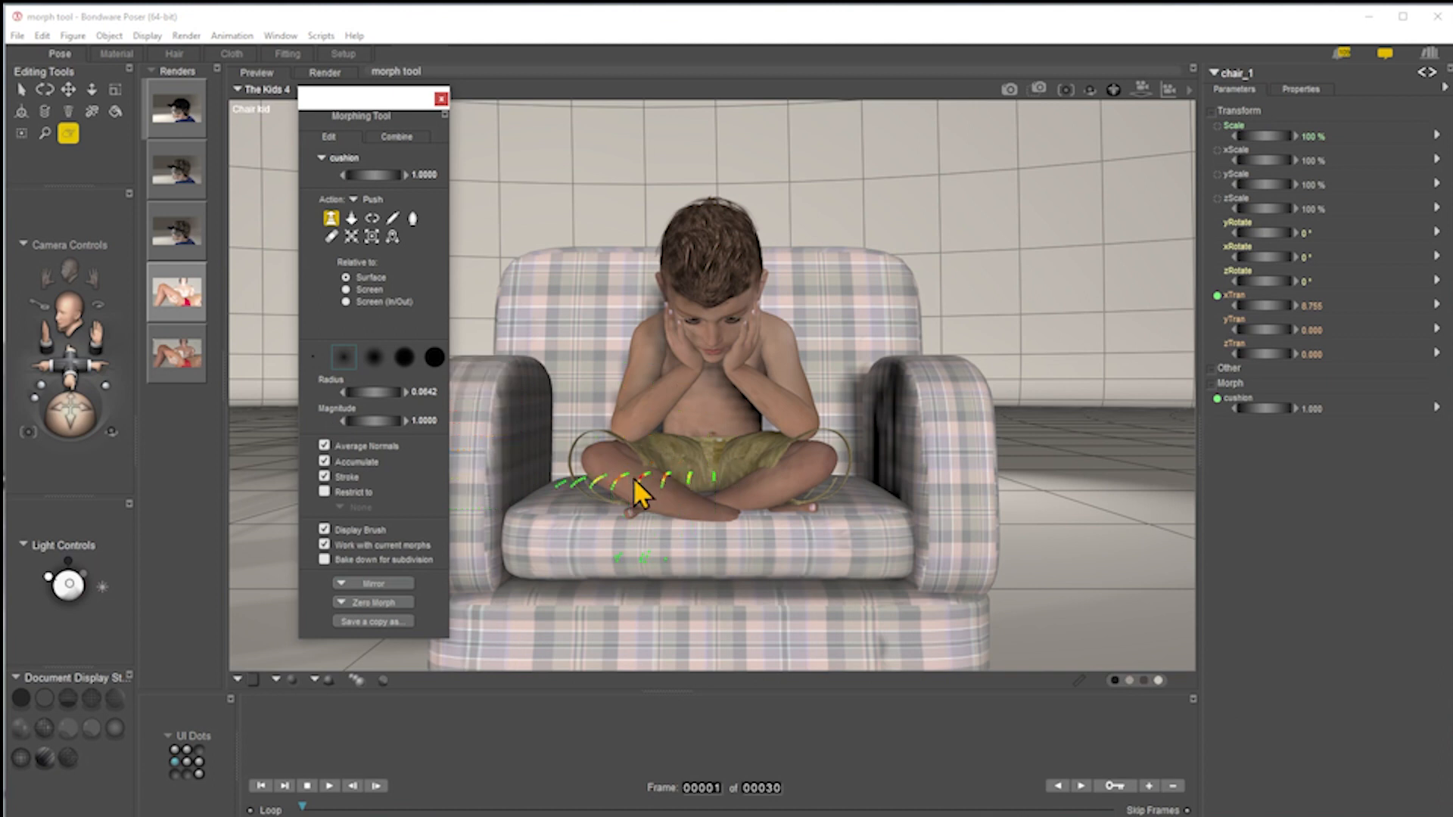
pyautogui.moveTo(624, 481); pyautogui.dragTo(795, 498)
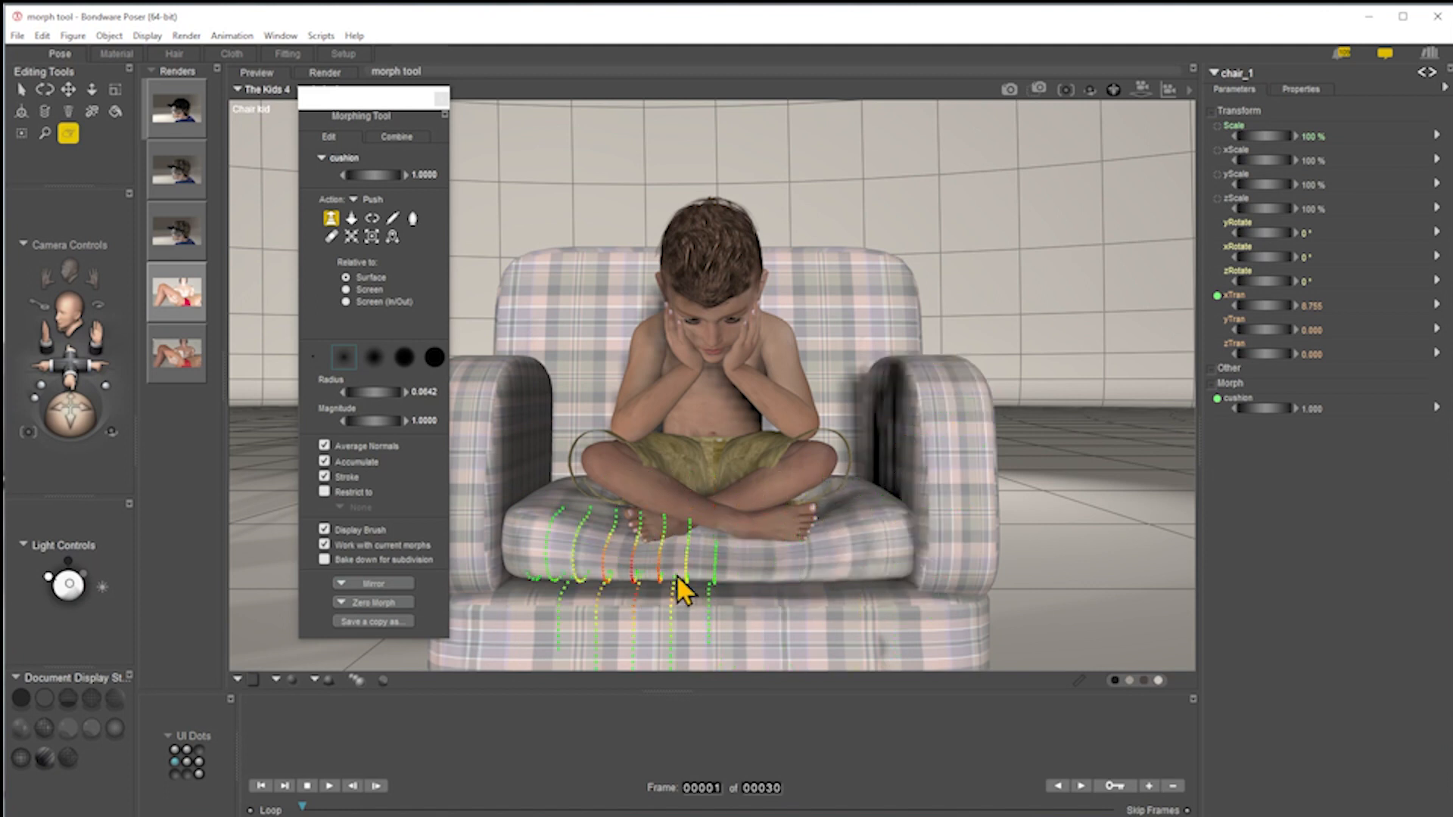
pyautogui.click(1010, 90)
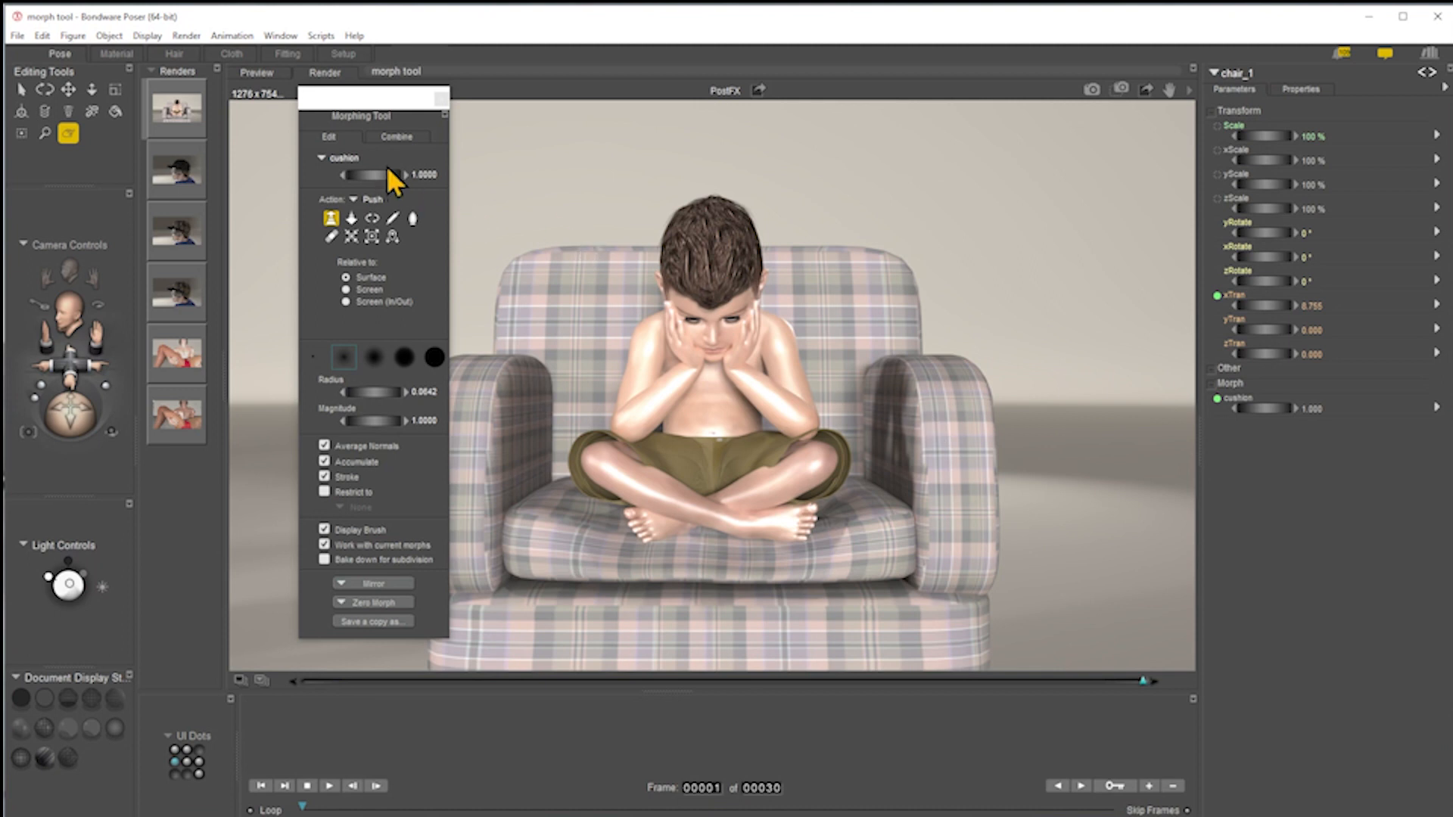
pyautogui.click(715, 400)
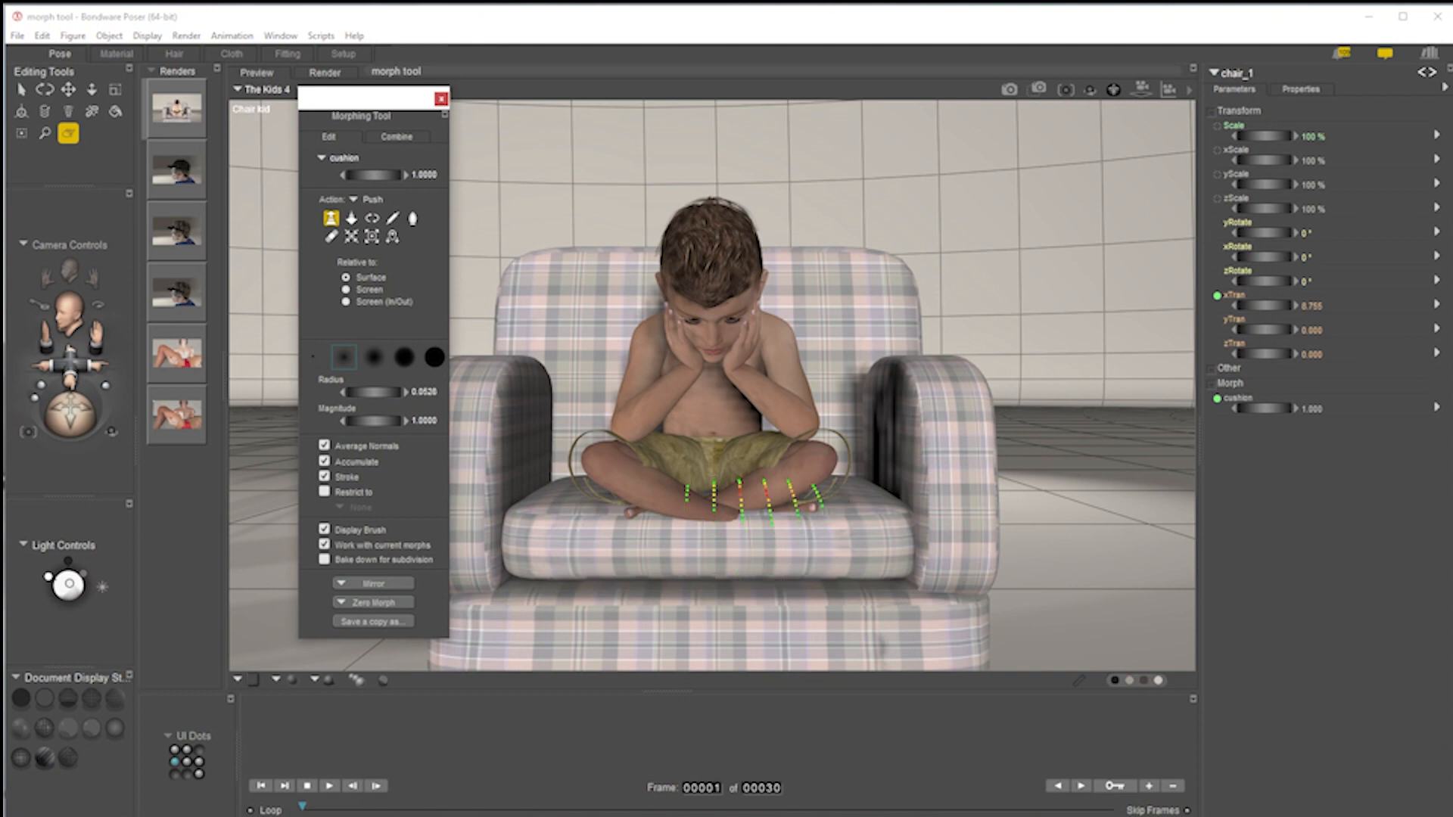
pyautogui.moveTo(374, 392); pyautogui.dragTo(383, 392)
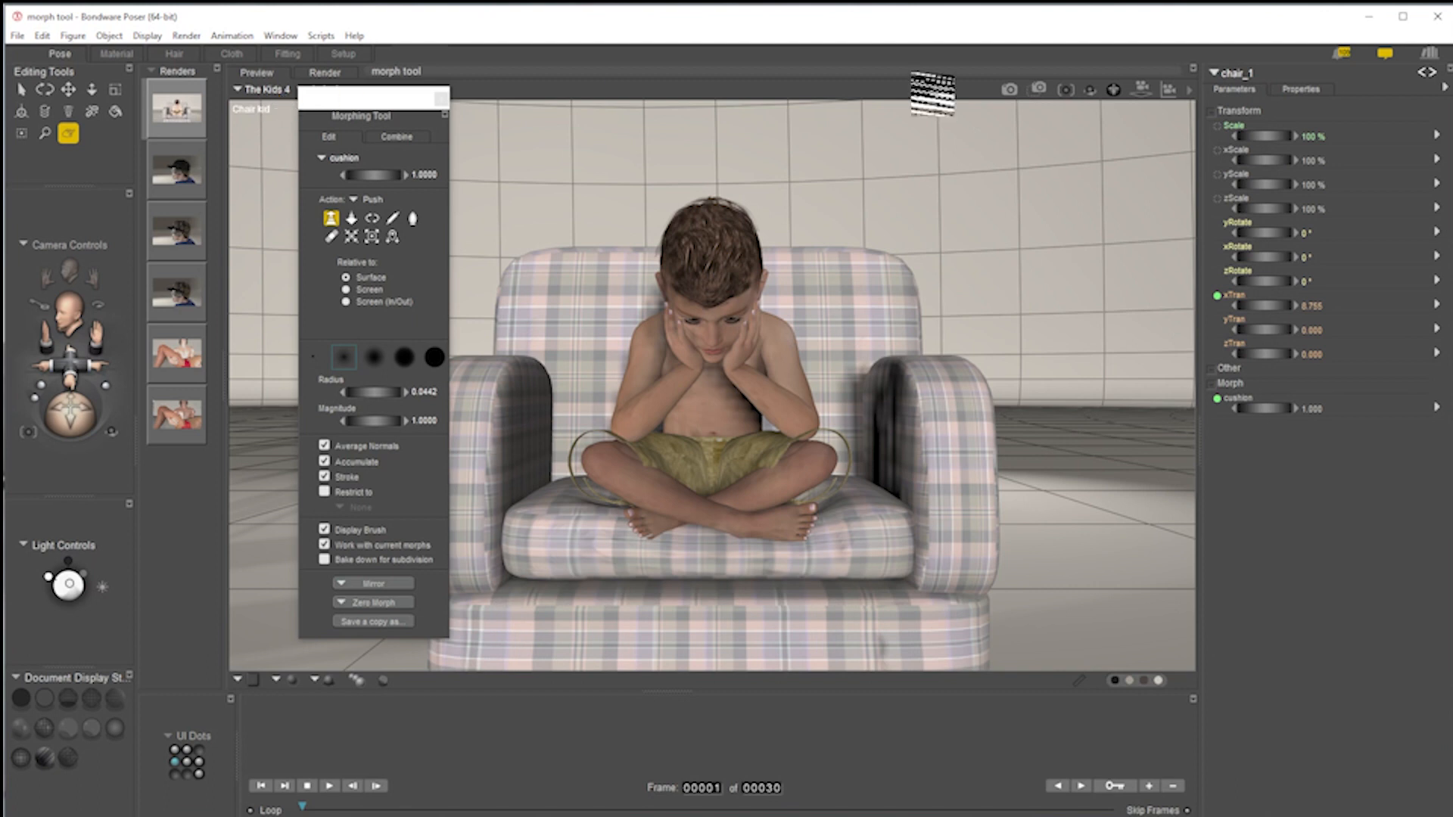
# Step: Hide The Kids 4 figure and its Shorts so the chair is left empty
pyautogui.click(1226, 74)
pyautogui.click(1245, 80)
pyautogui.click(1304, 90)
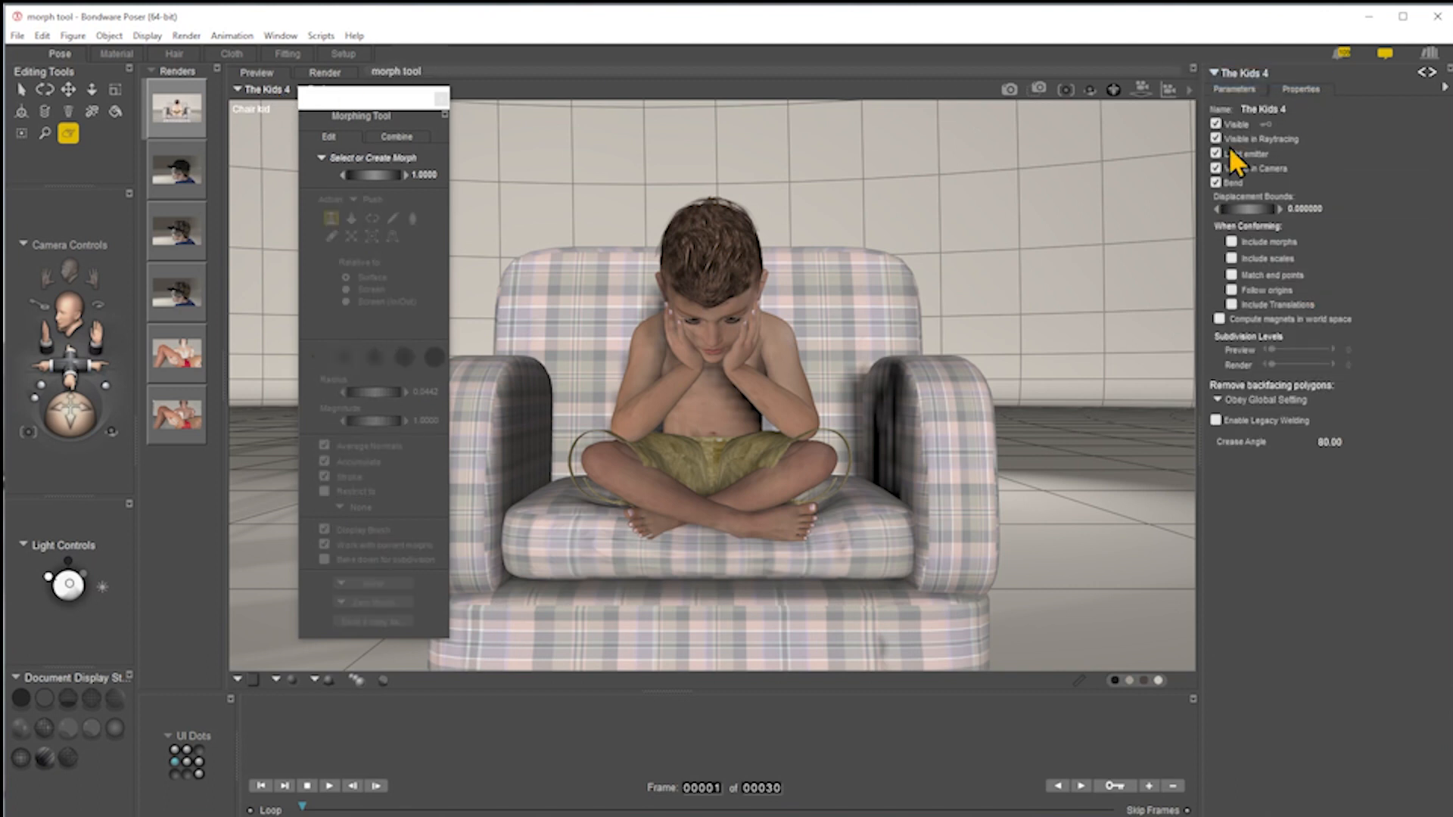
pyautogui.click(1218, 126)
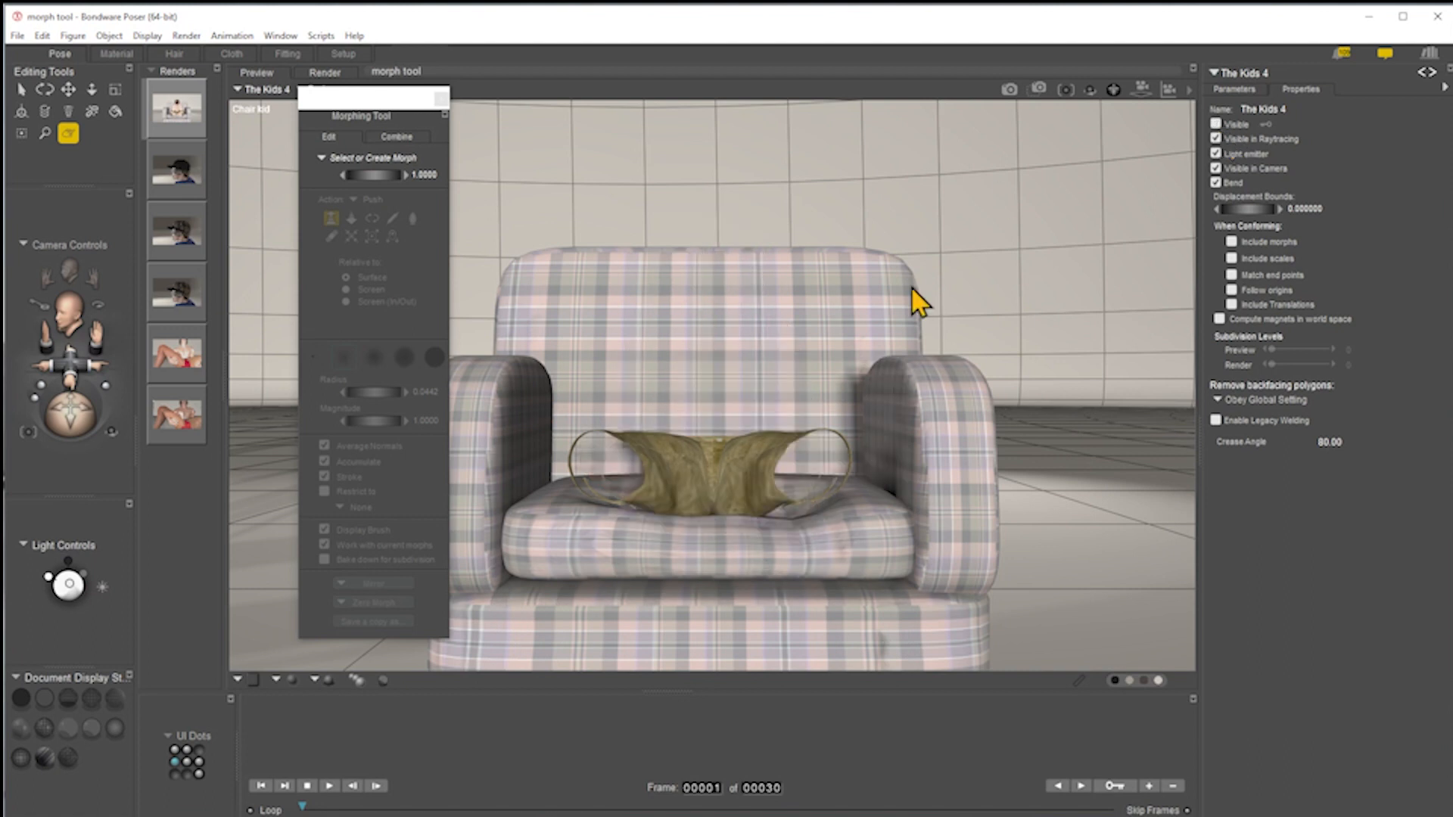
pyautogui.click(256, 91)
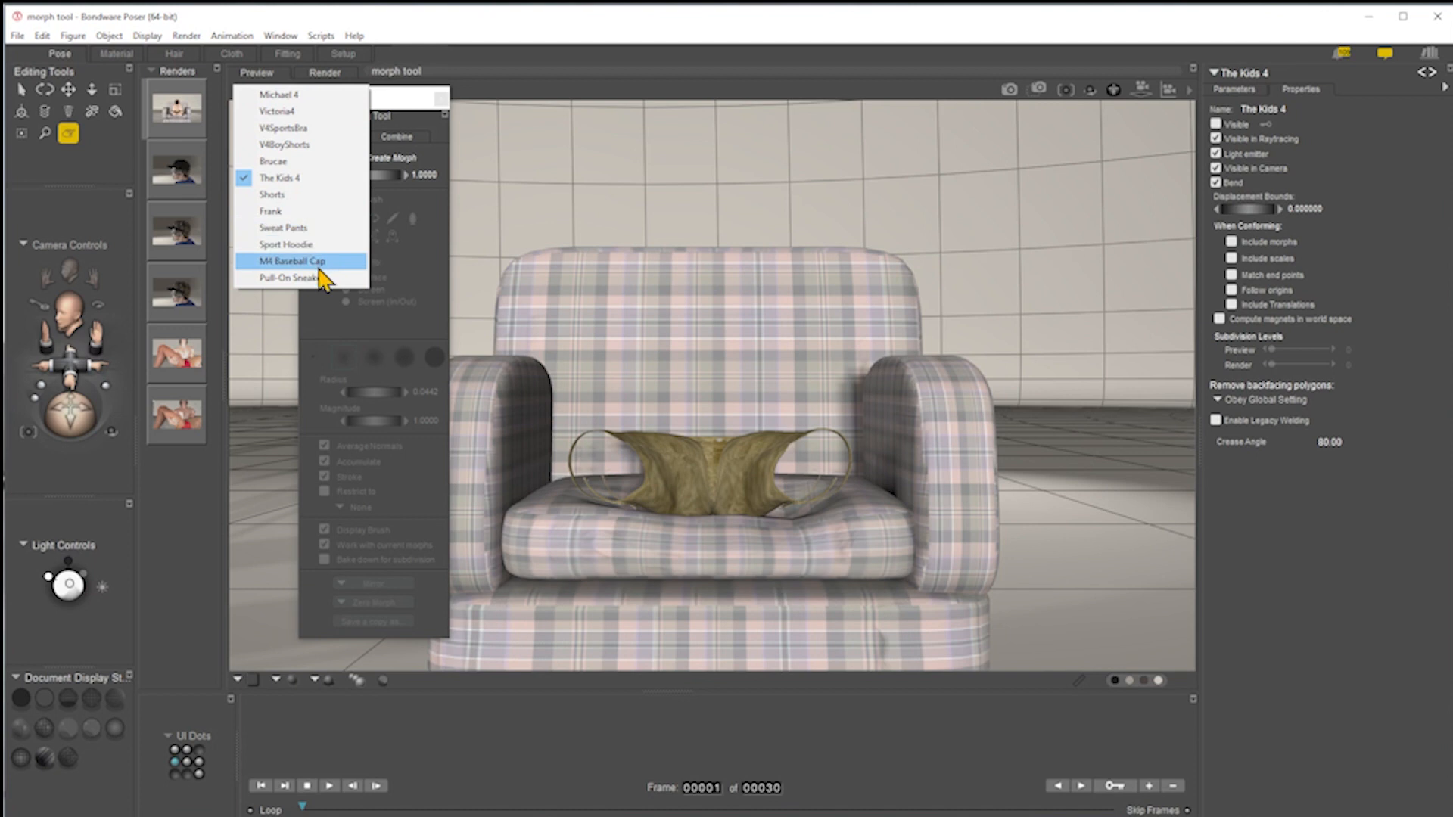
pyautogui.click(301, 197)
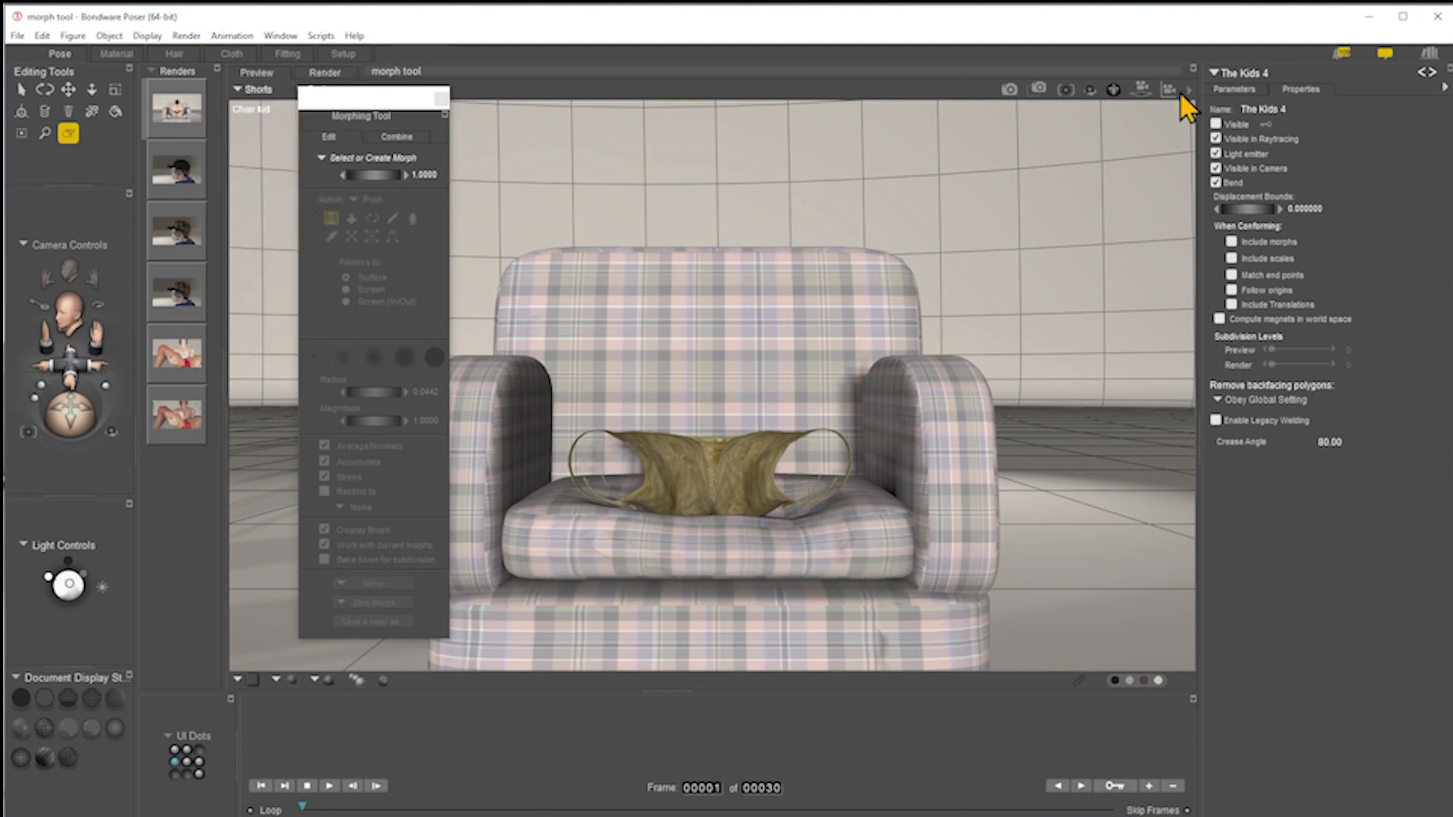
pyautogui.click(1216, 124)
# Step: Close the Morphing Tool and view the sculpted cushion from a raised angle
pyautogui.moveTo(68, 398); pyautogui.dragTo(99, 420)
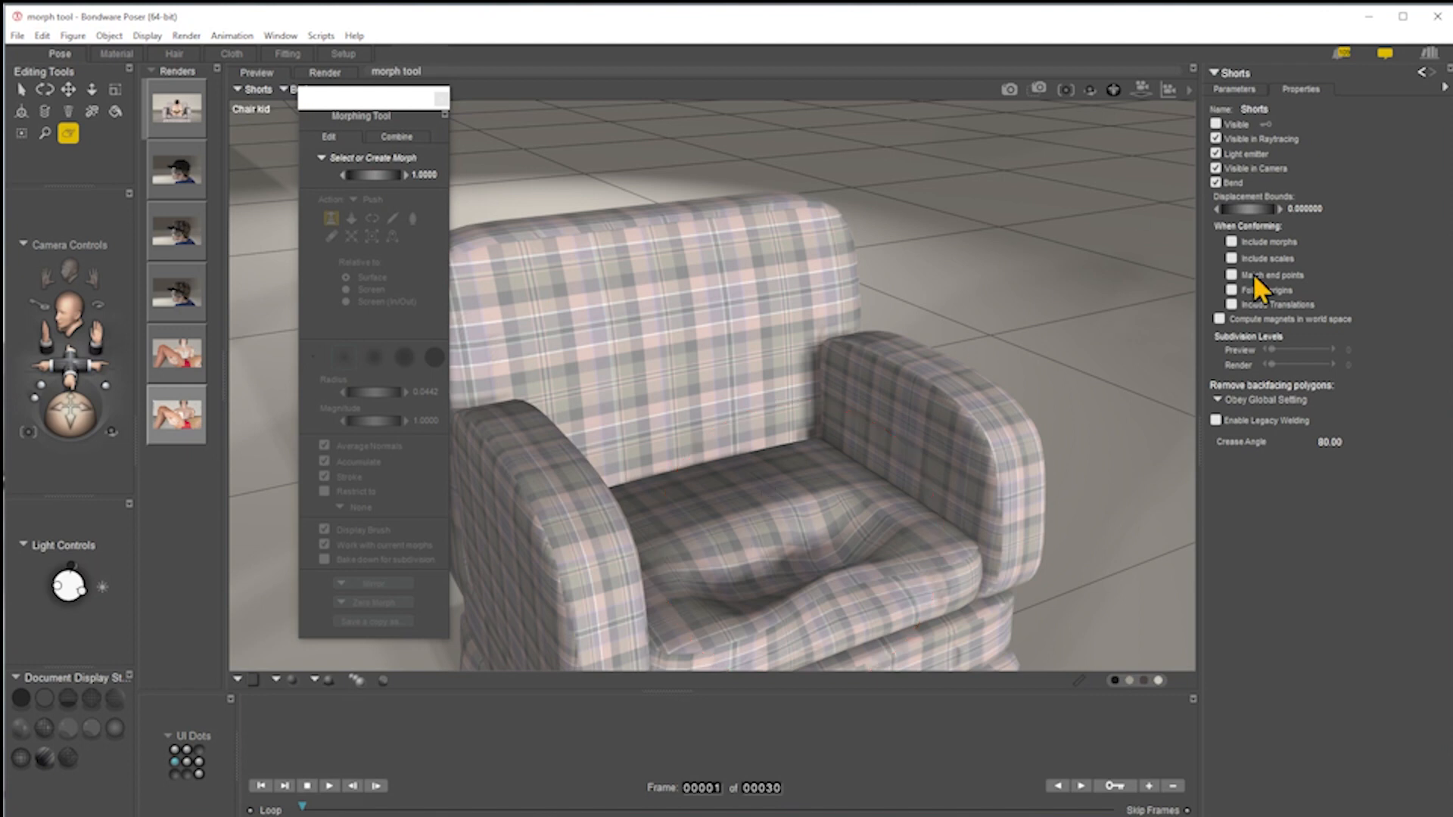
pyautogui.click(440, 99)
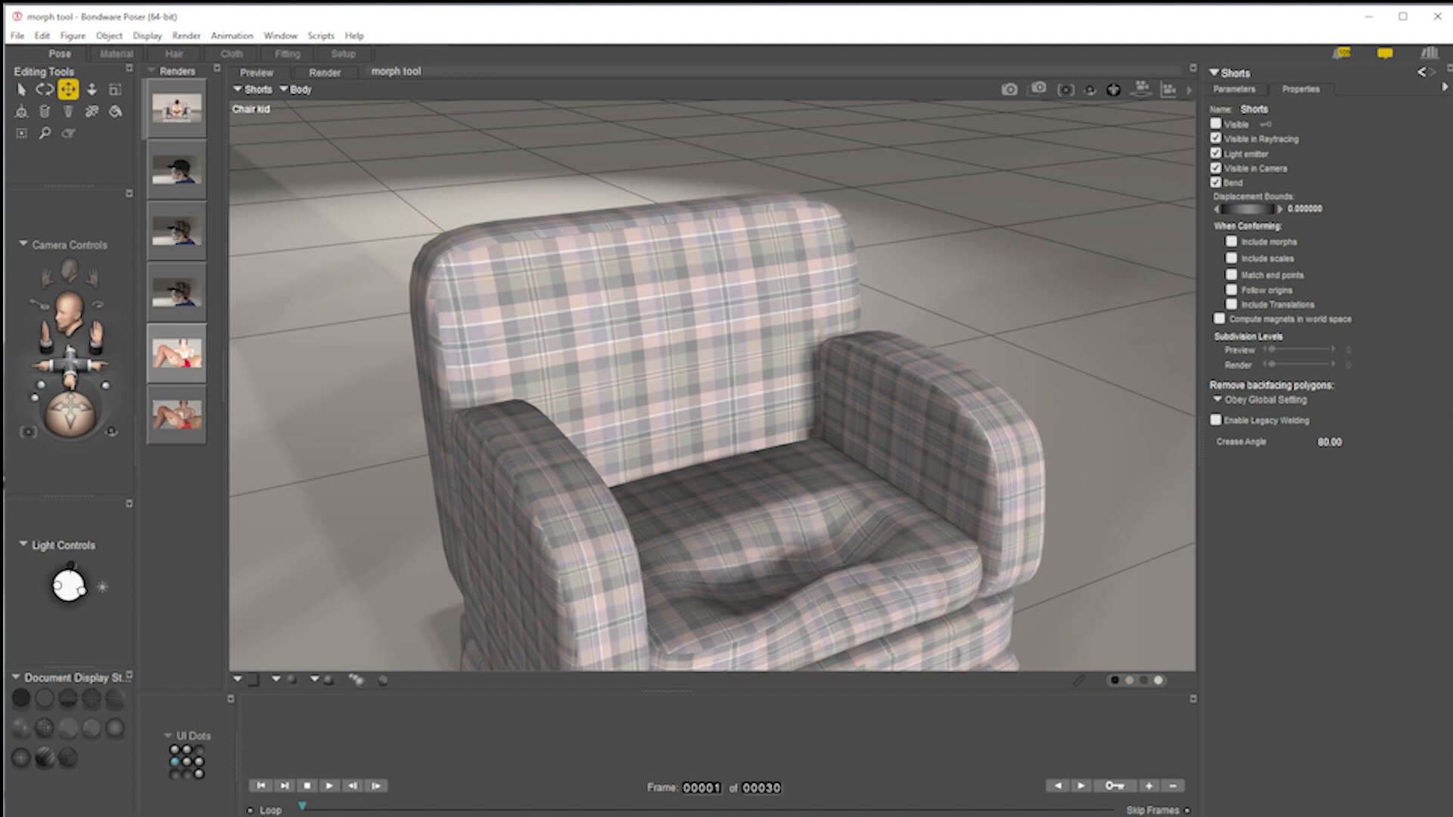
pyautogui.moveTo(70, 371); pyautogui.dragTo(70, 385)
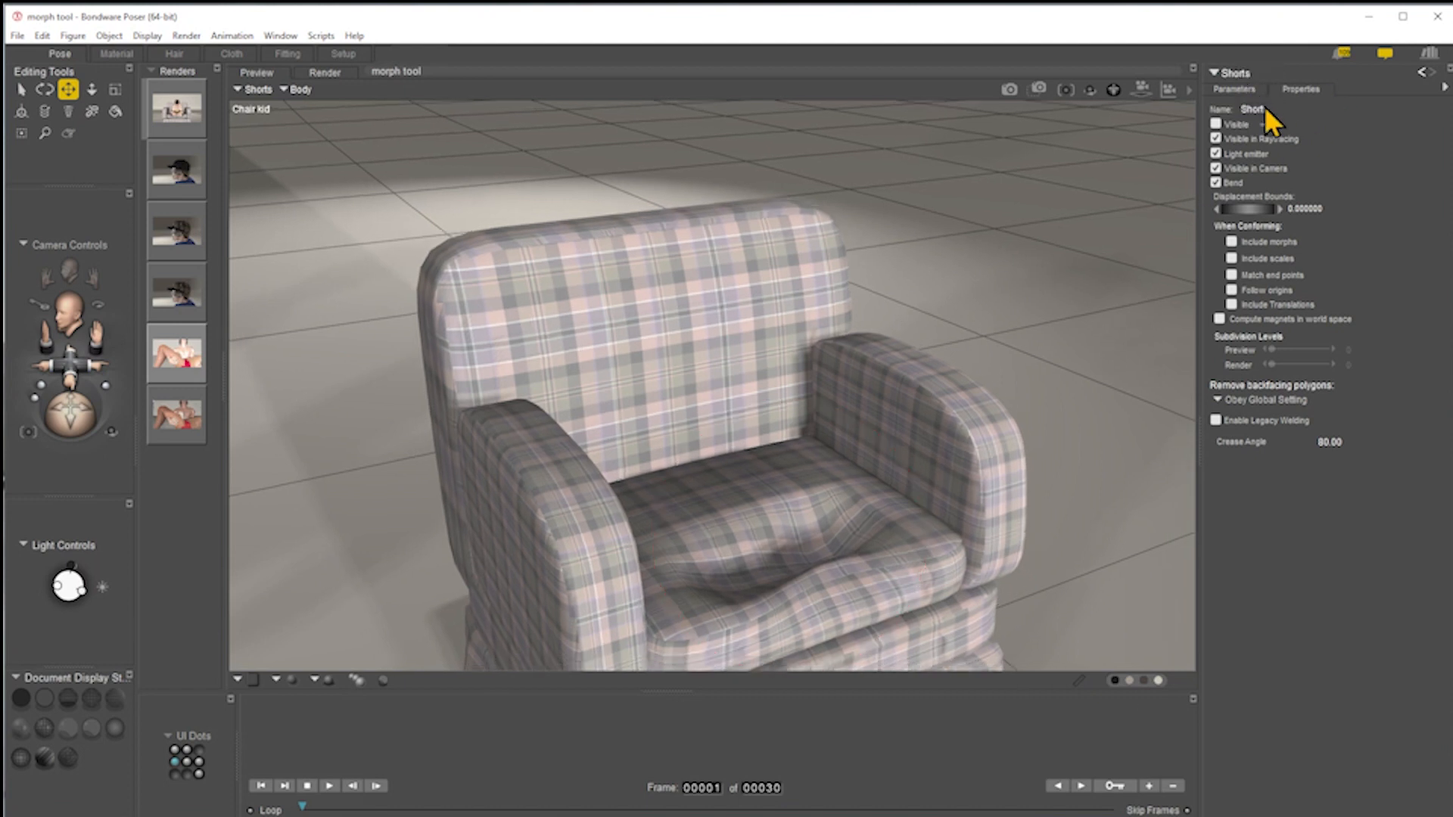
# Step: Select the chair_1 prop and show its parameters
pyautogui.click(277, 89)
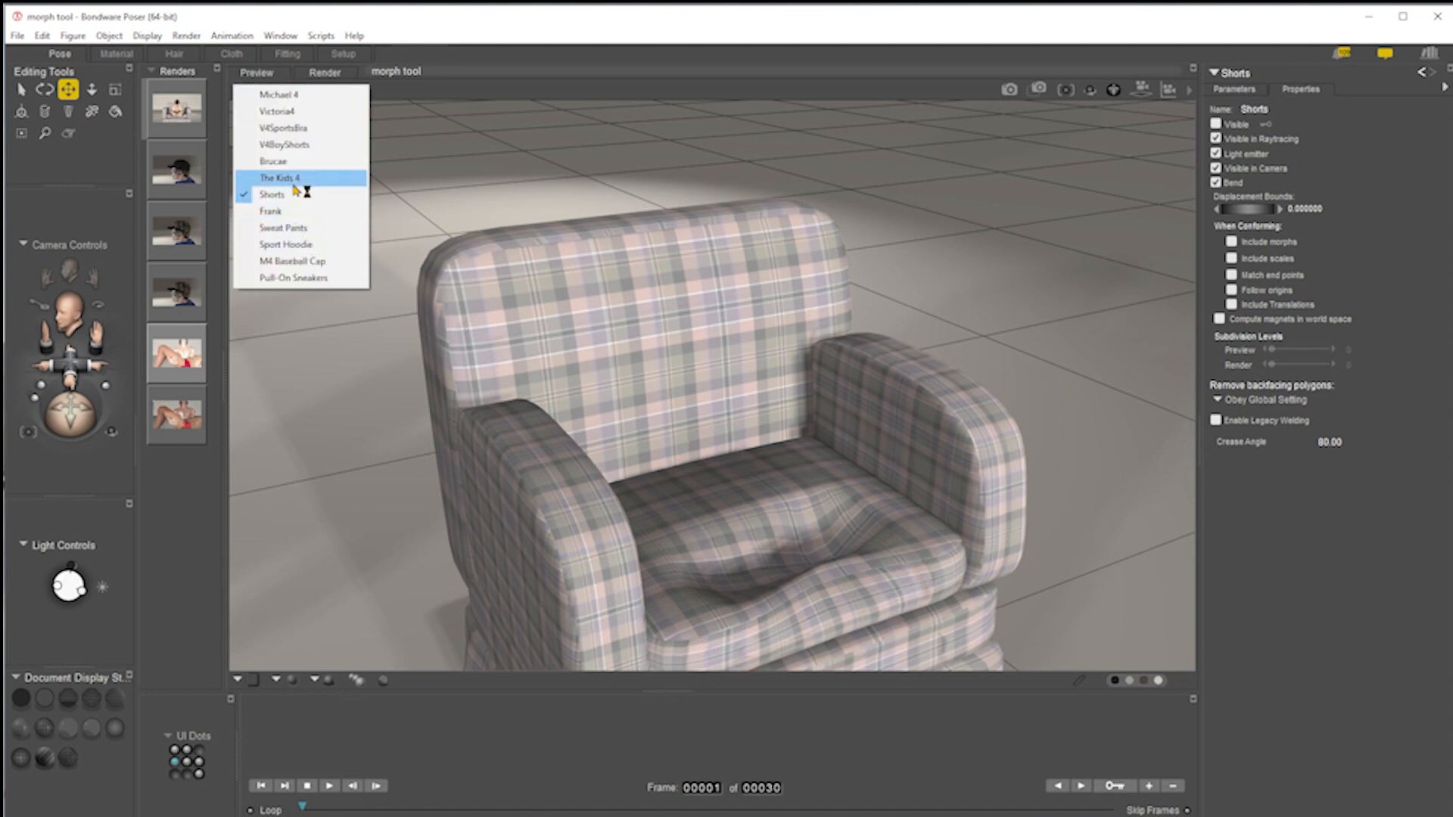
pyautogui.click(294, 180)
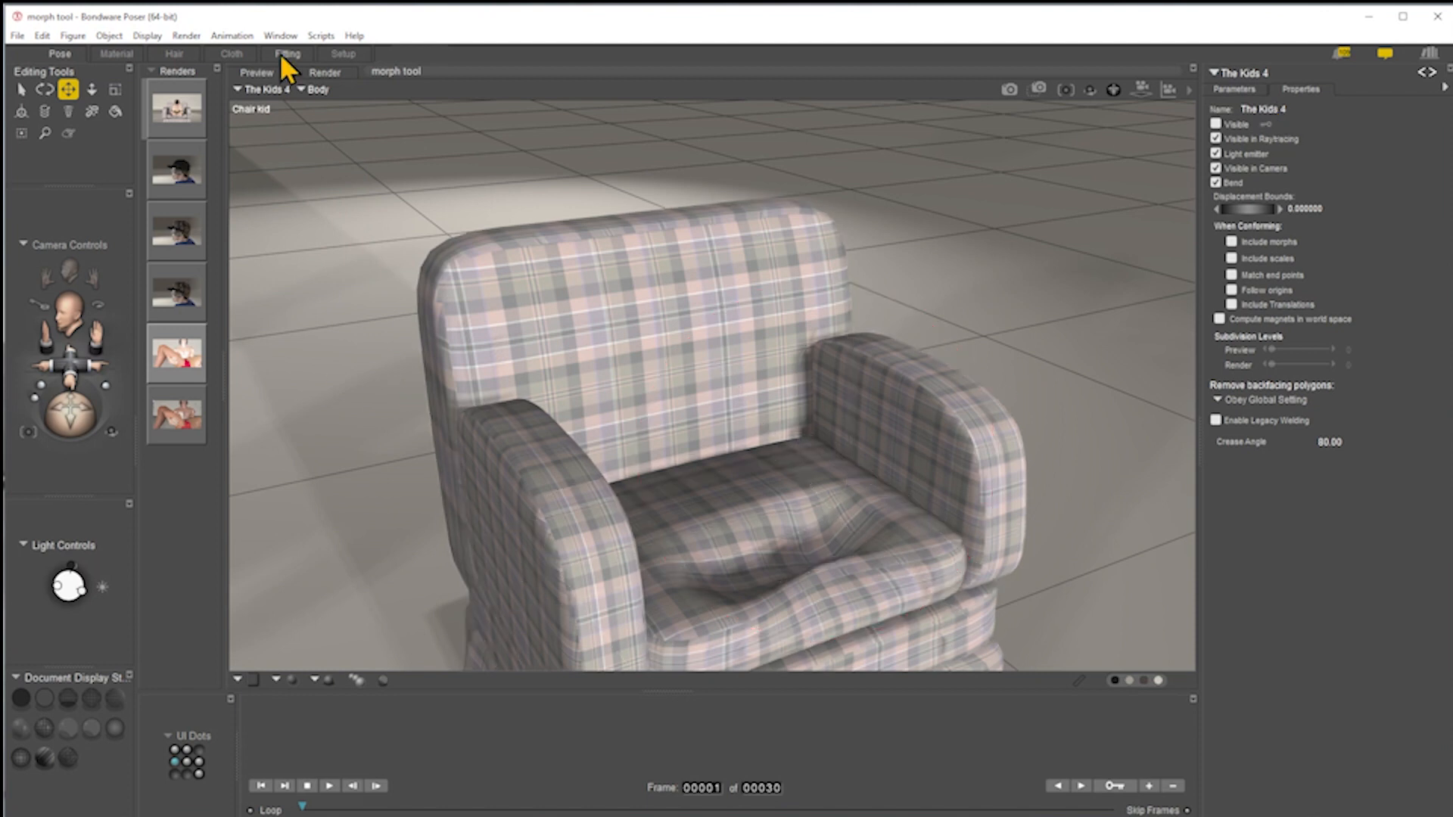
pyautogui.click(267, 89)
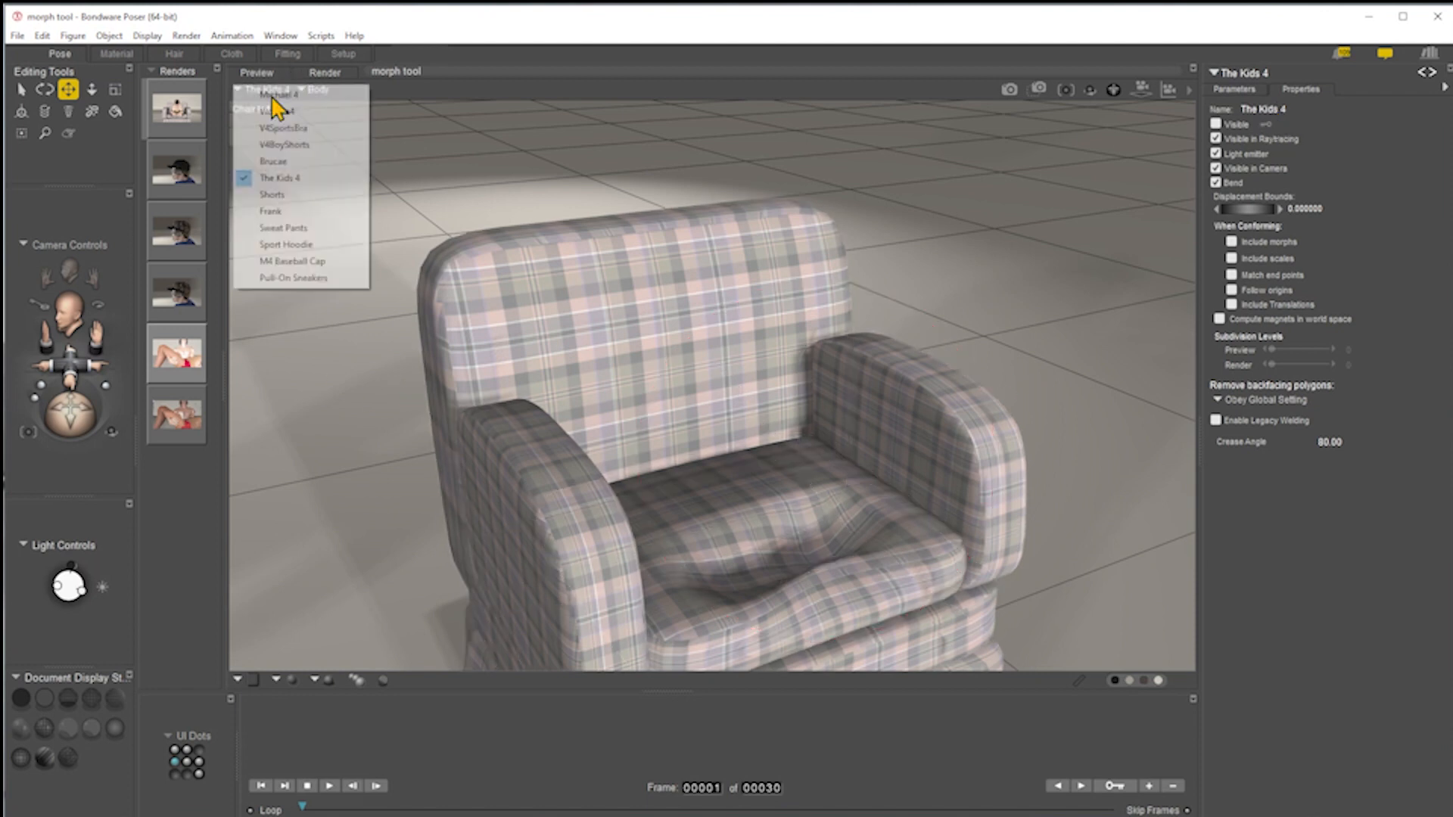
pyautogui.click(483, 82)
pyautogui.click(332, 92)
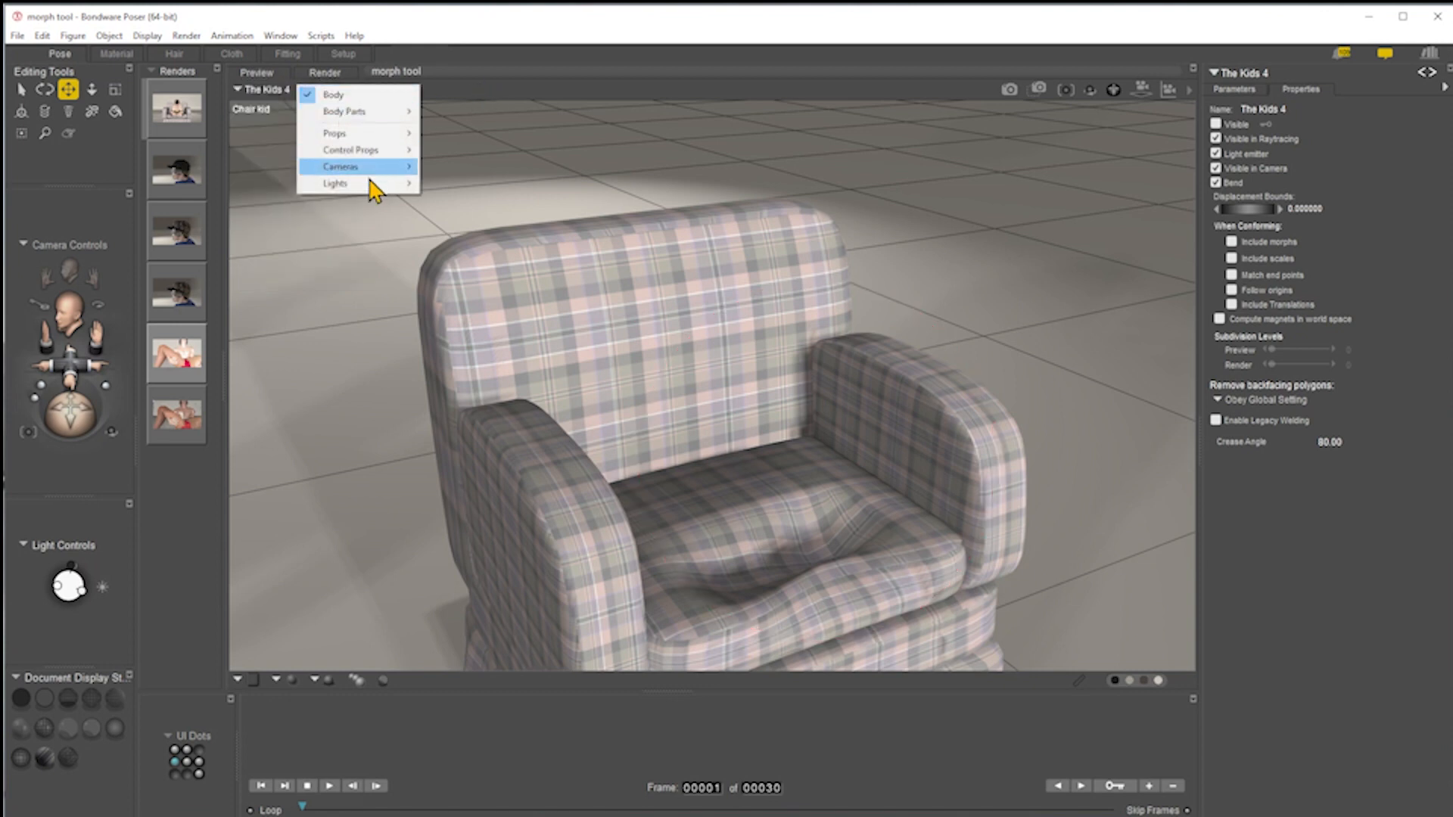
pyautogui.moveTo(358, 138)
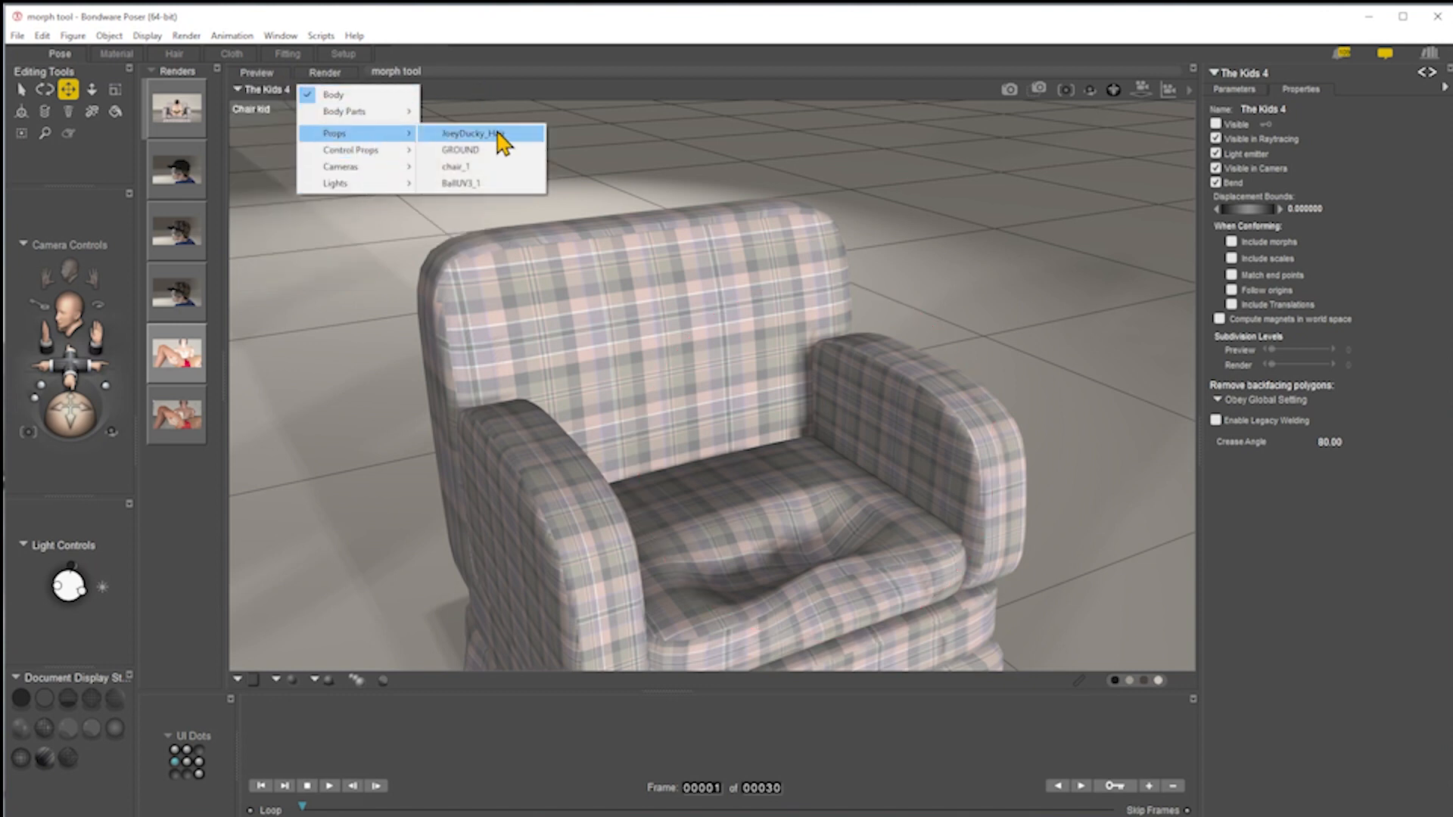
pyautogui.click(492, 167)
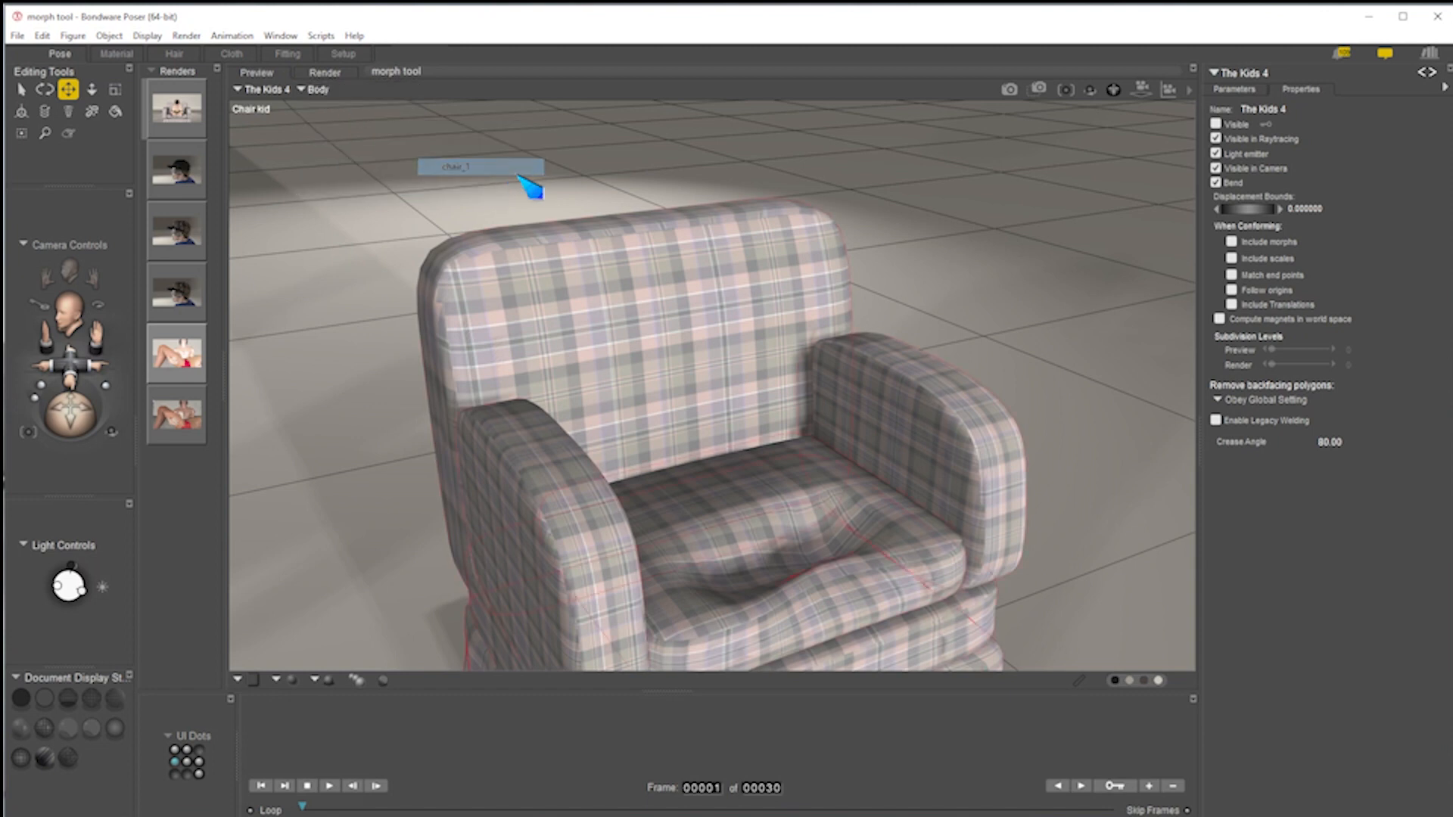
pyautogui.click(1241, 89)
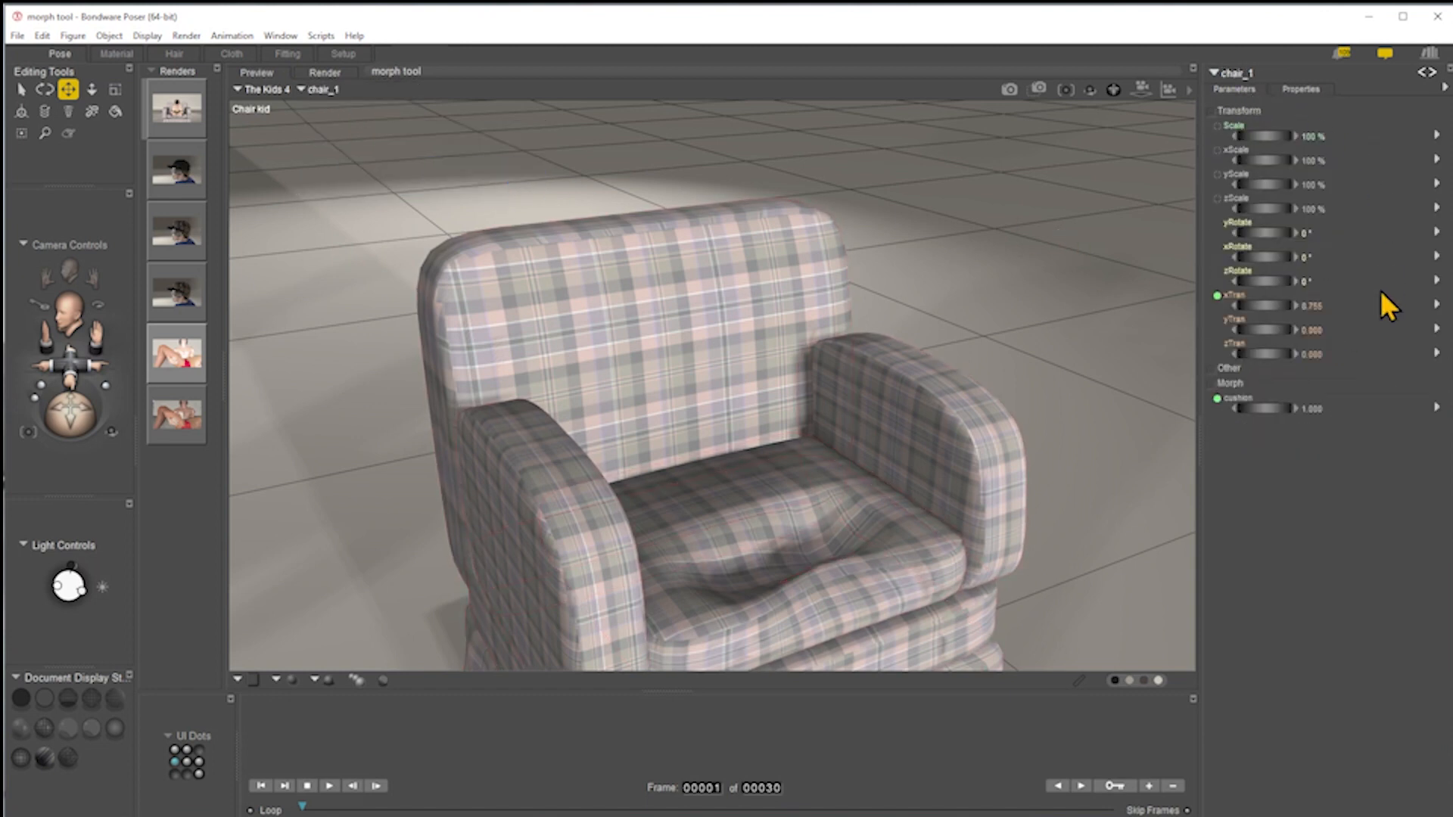
# Step: Dial the chair's cushion morph down to about 0 to compare the seat without the indent
pyautogui.moveTo(1279, 413); pyautogui.dragTo(1249, 413)
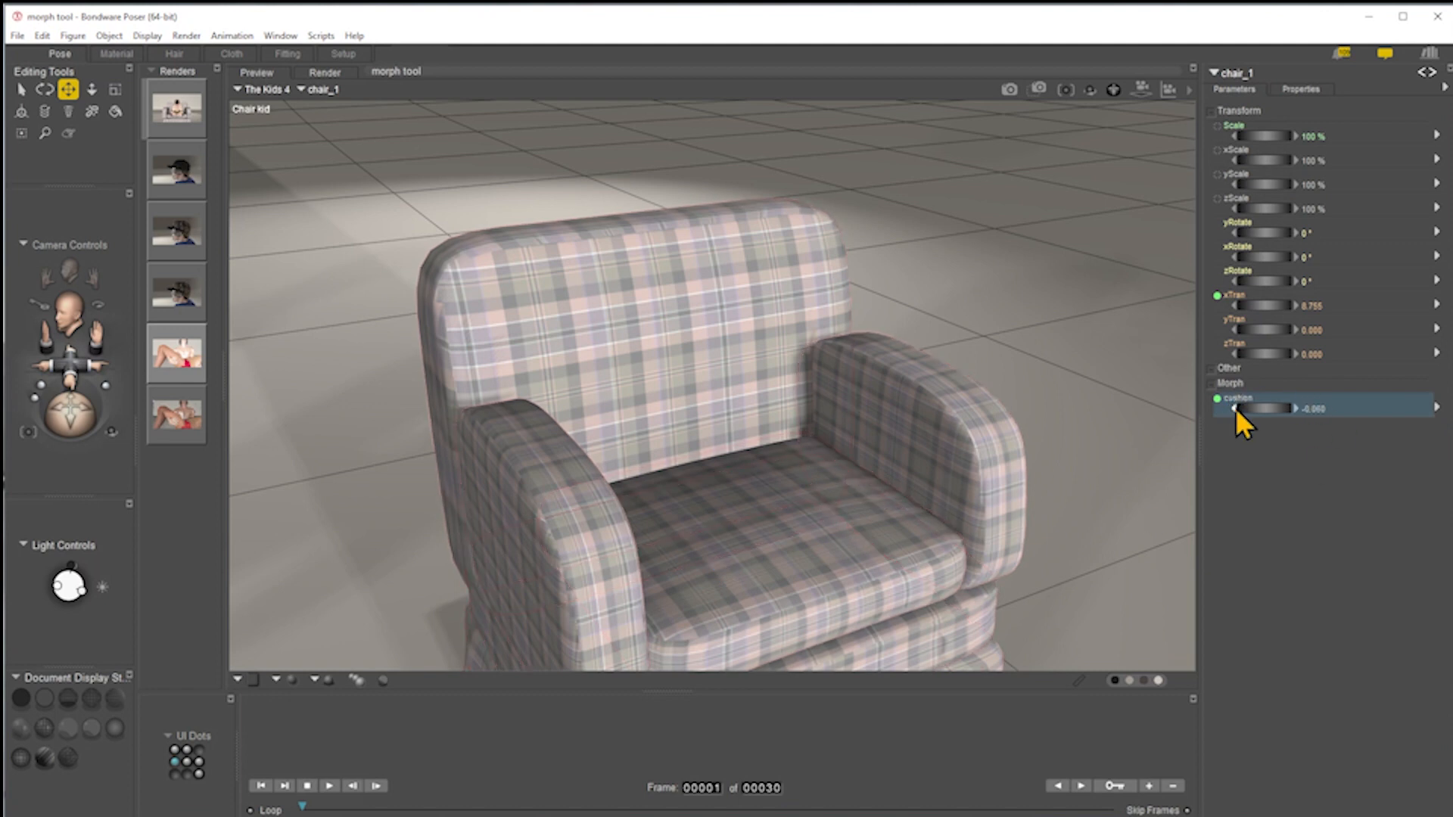
pyautogui.click(1435, 409)
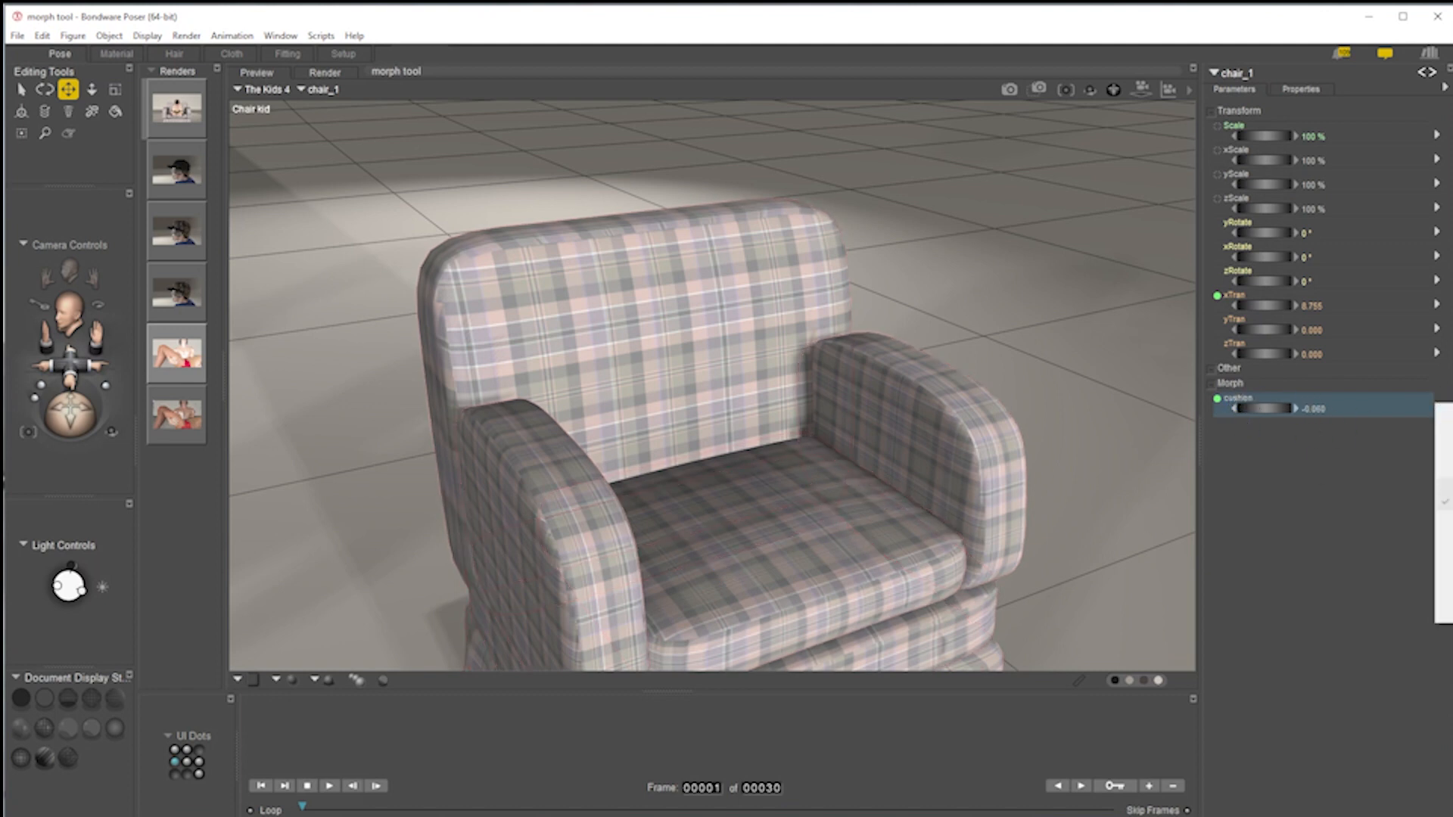
pyautogui.click(1444, 540)
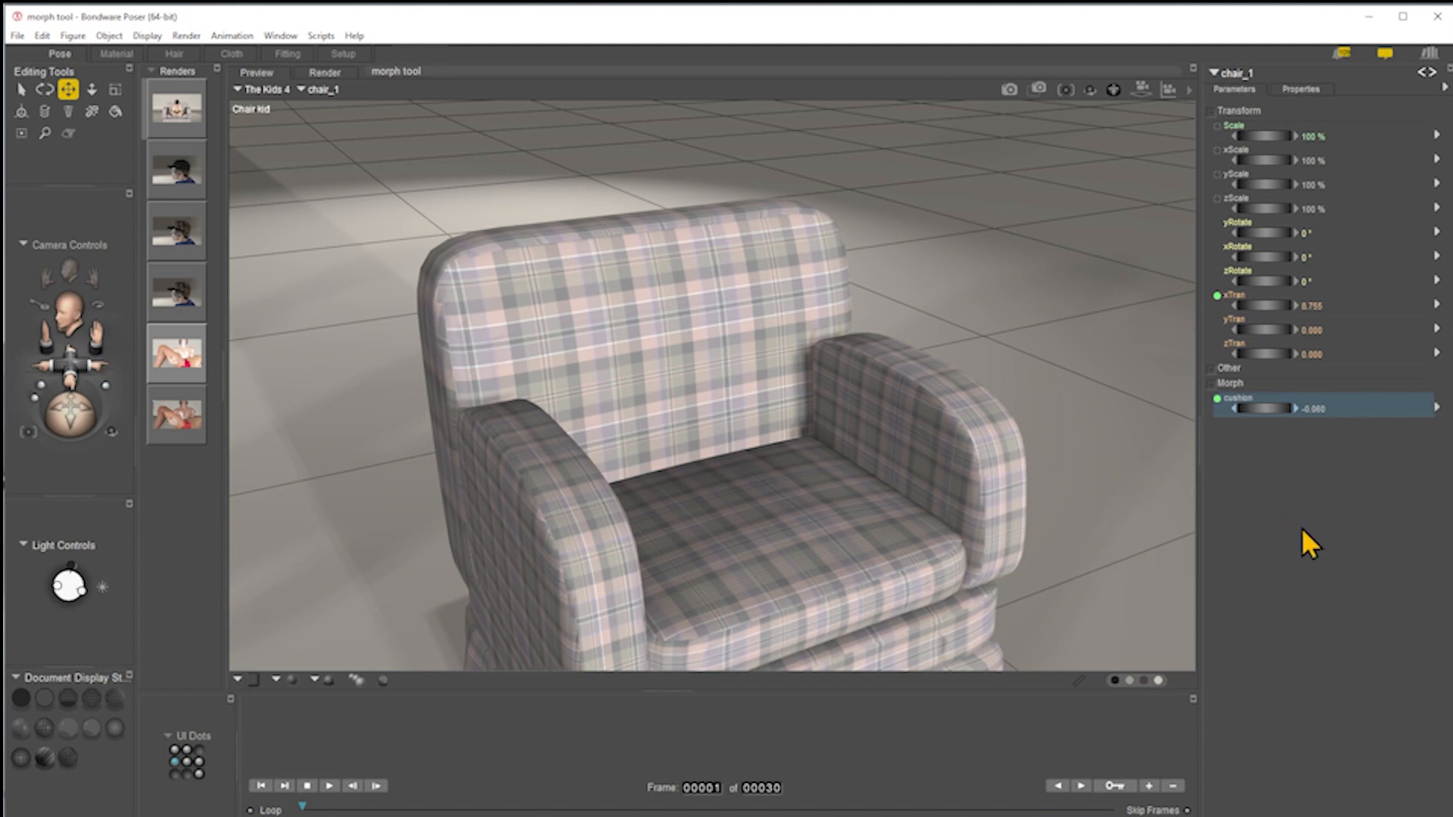
# Step: Dial the chair's cushion morph to 0.440 and display the scene as a hidden-line mesh
pyautogui.moveTo(1264, 408); pyautogui.dragTo(1282, 408)
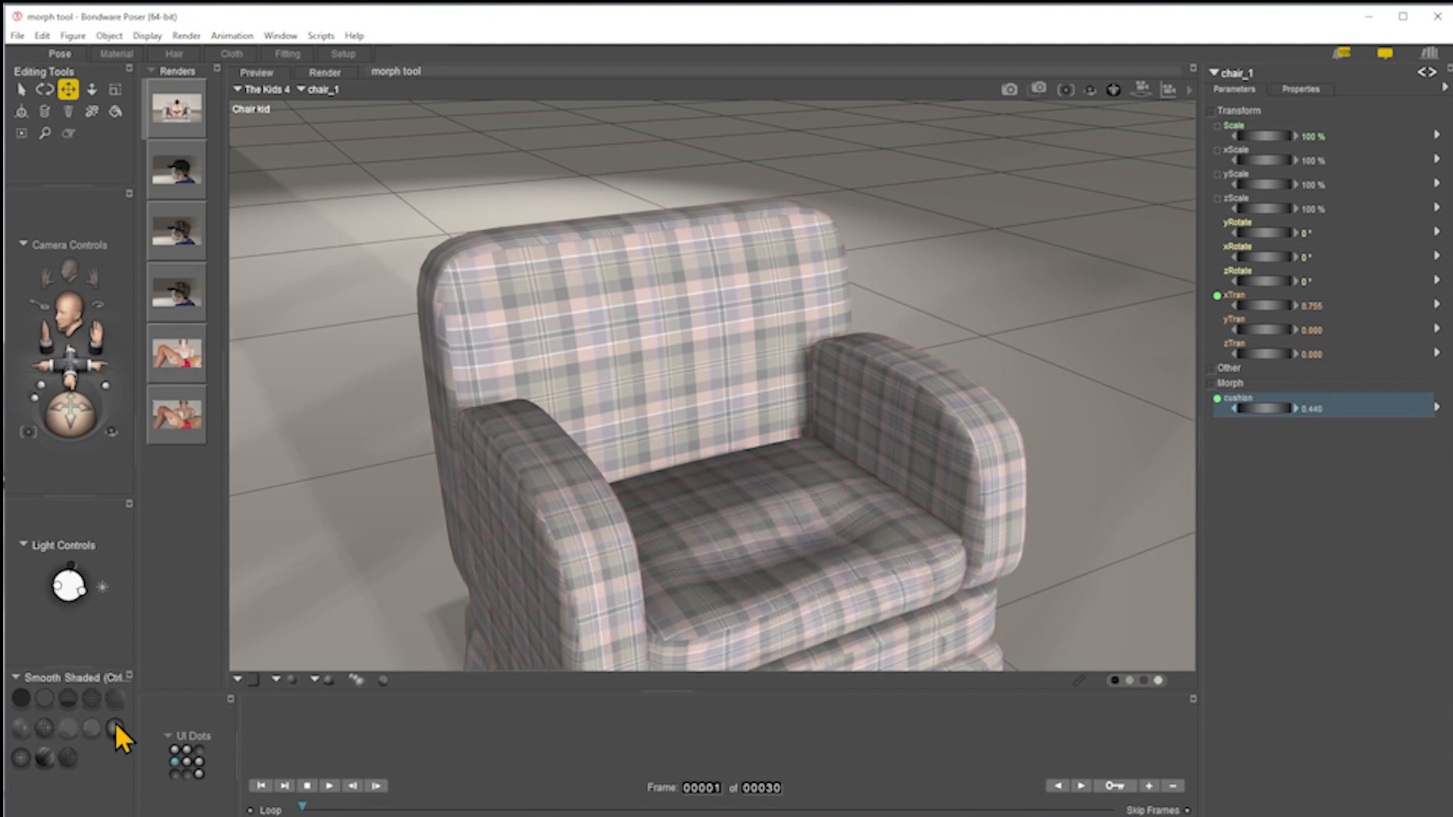
pyautogui.click(90, 697)
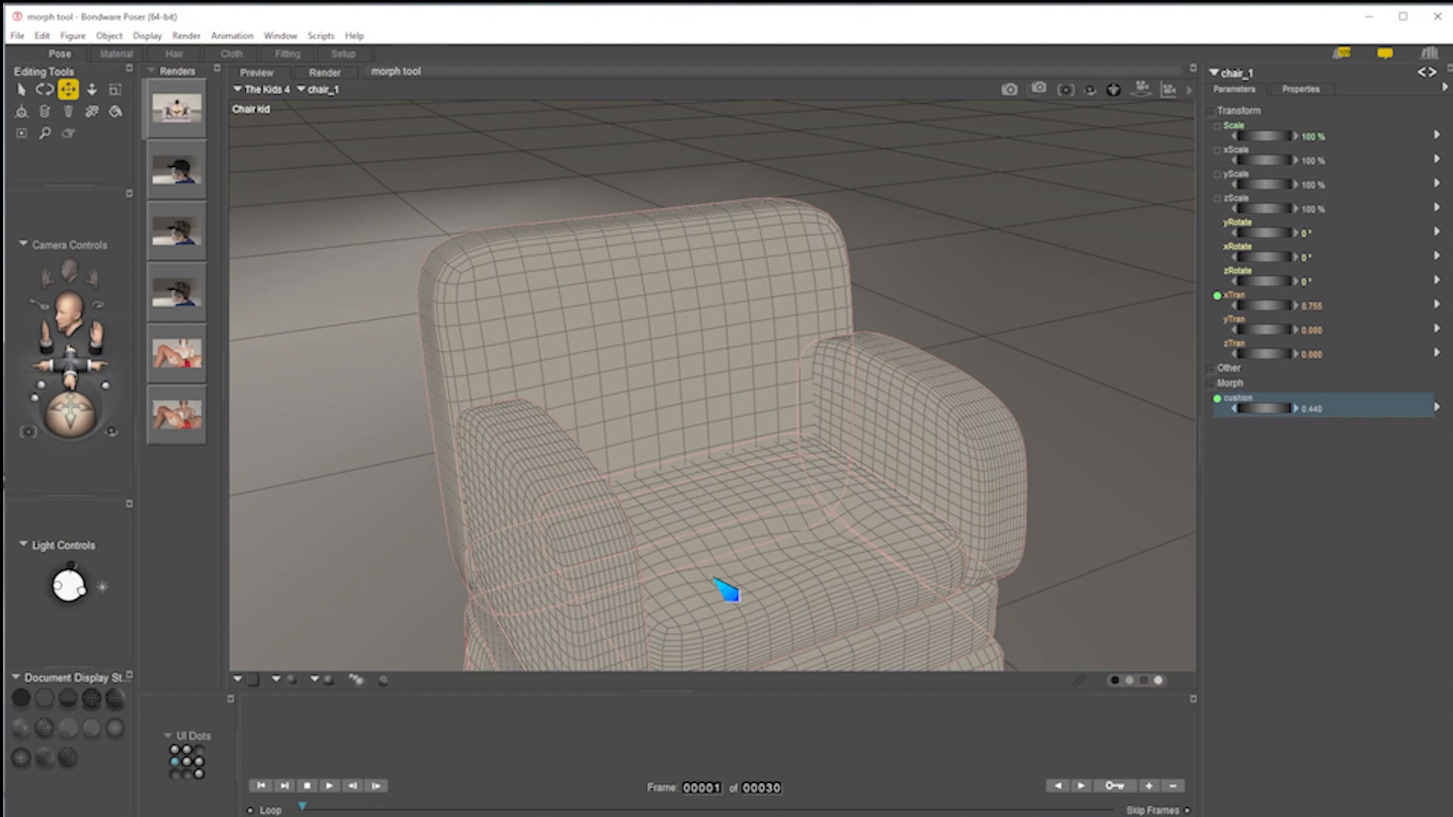
# Step: Try a preview subdivision level of 2 on the chair, and undo the subdivision changes
pyautogui.click(1310, 89)
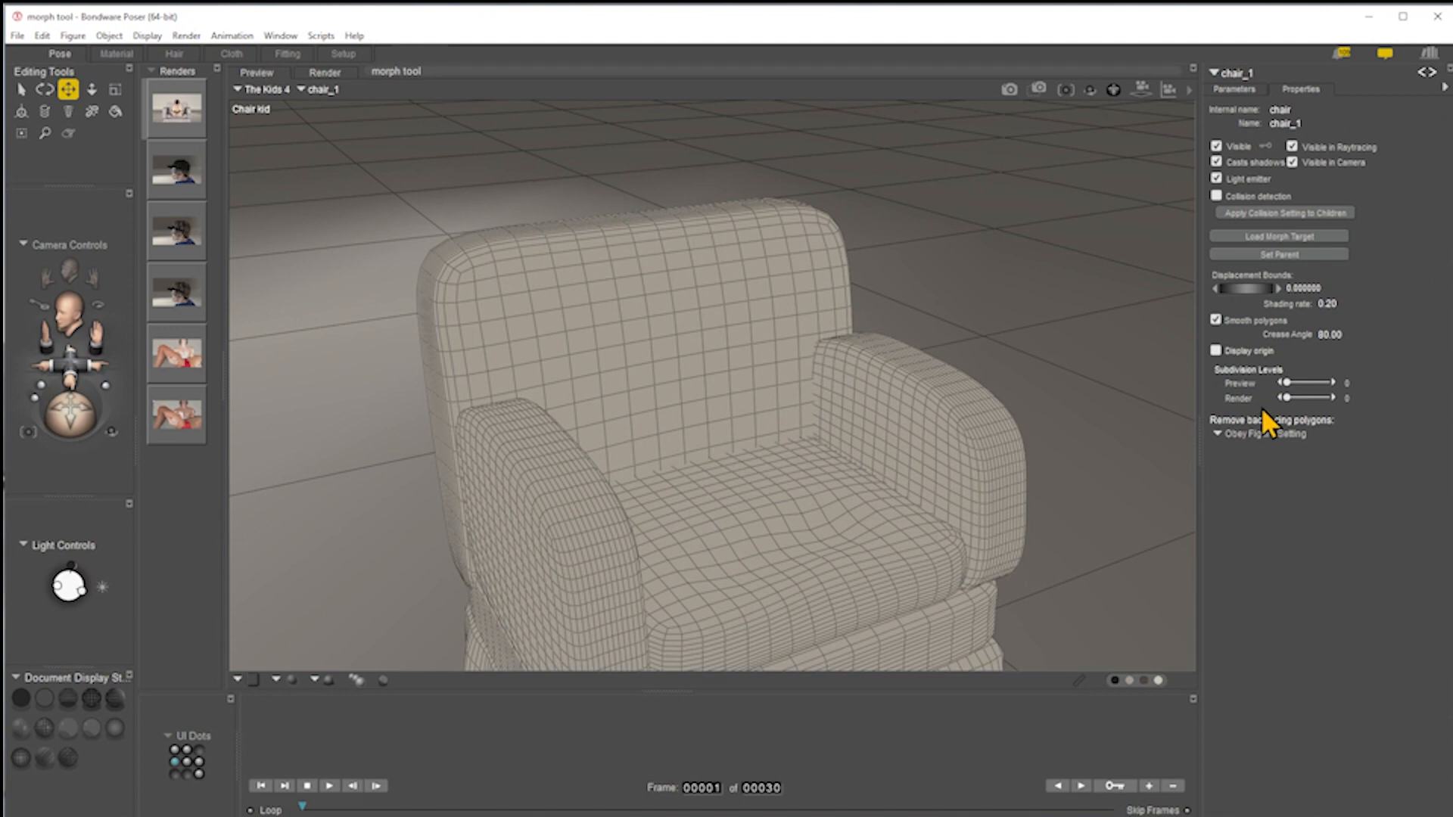
pyautogui.click(1333, 383)
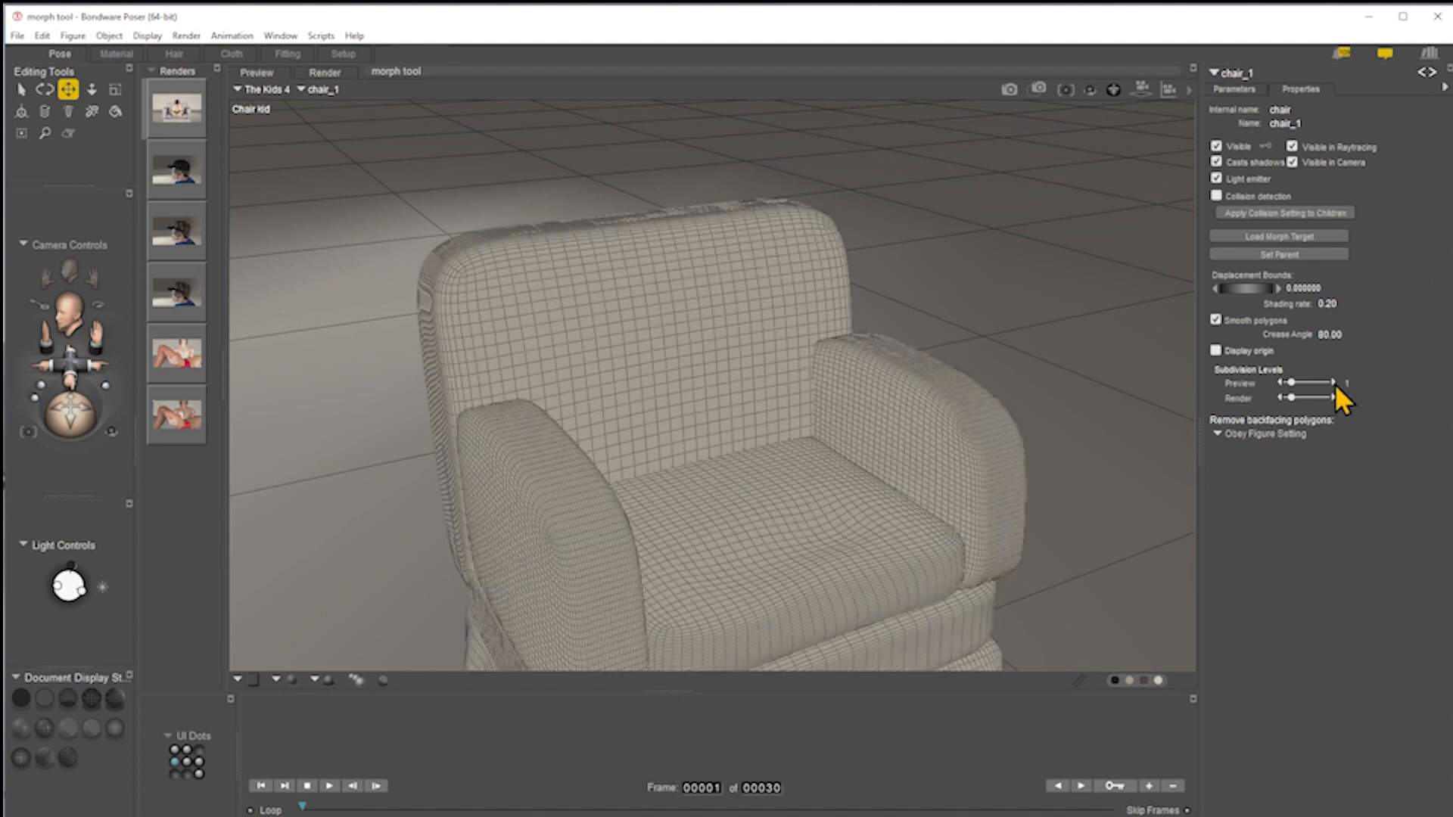
pyautogui.click(1334, 383)
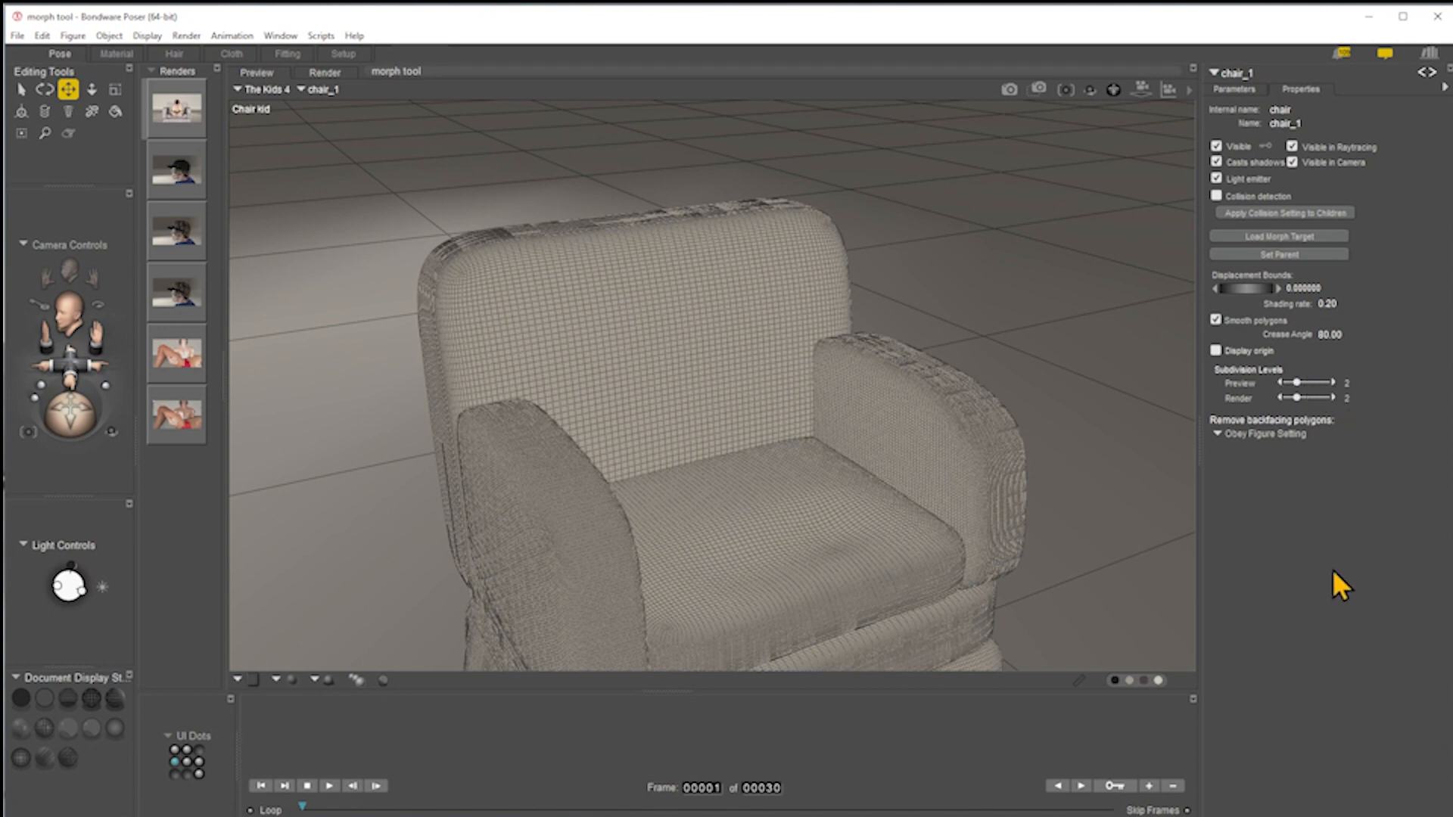
pyautogui.hotkey('ctrl', 'z')
pyautogui.hotkey('ctrl', 'z')
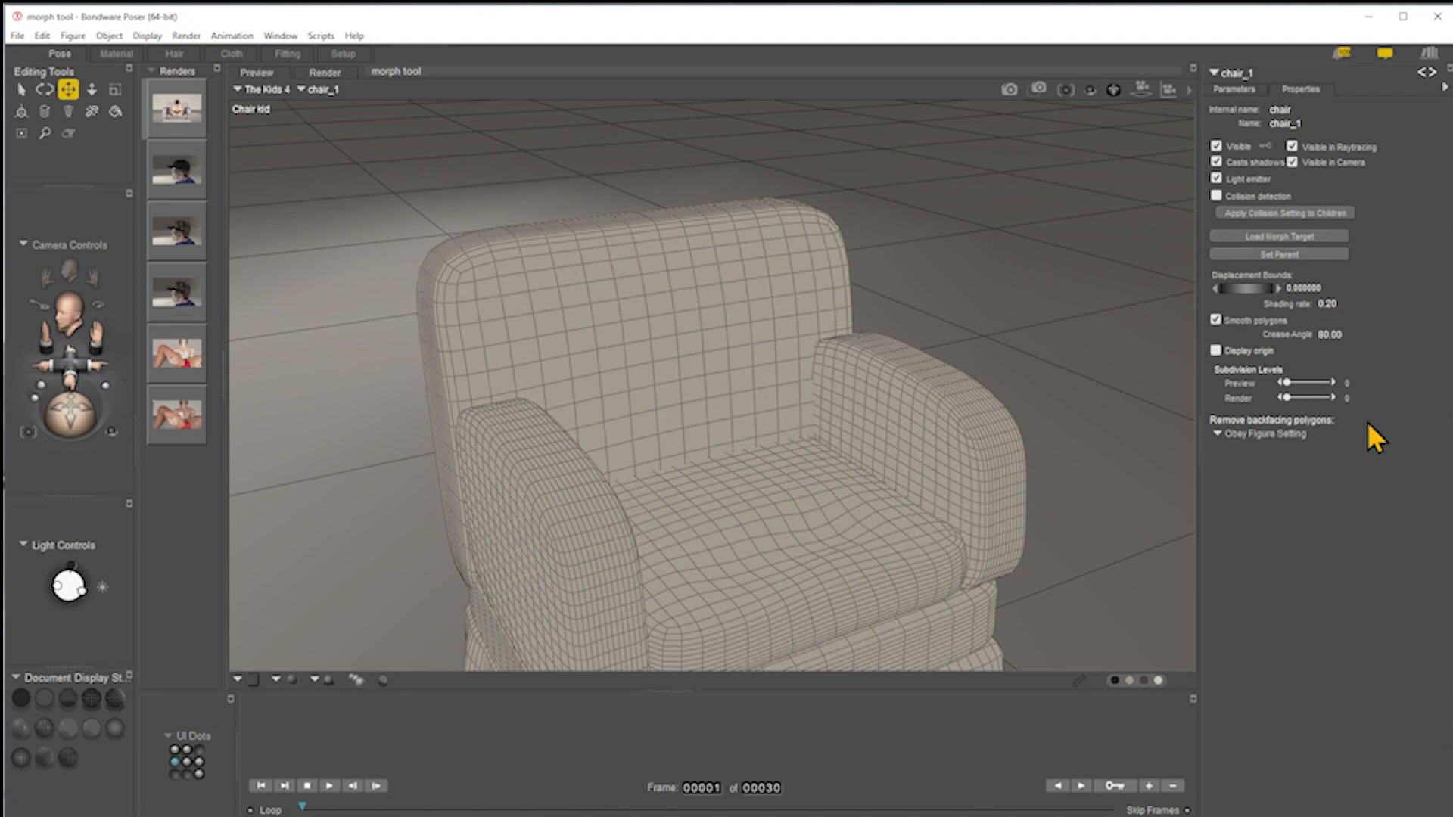
# Step: Delete the cushion morph from the chair_1 prop and confirm the deletion
pyautogui.click(1238, 88)
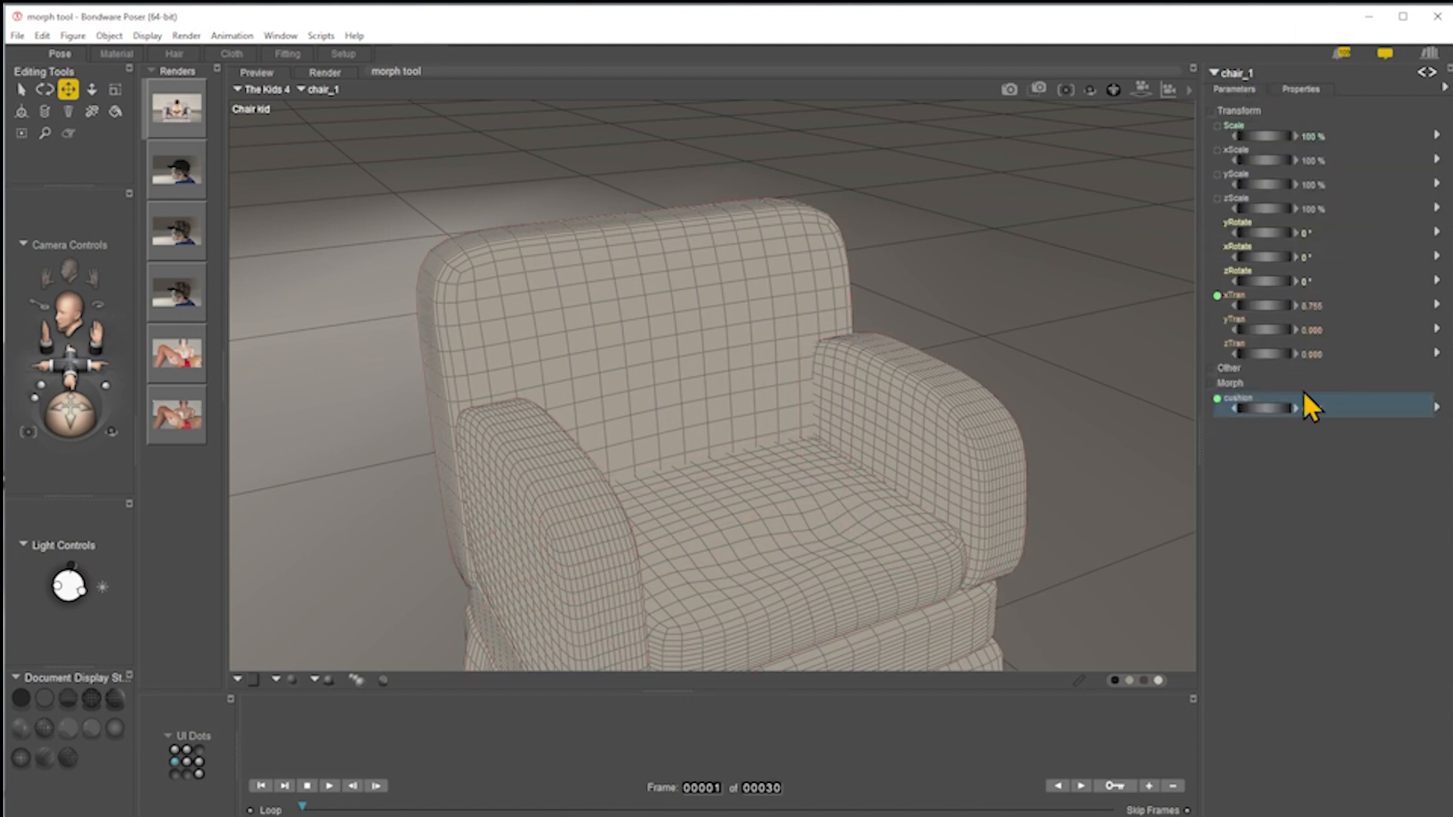
pyautogui.click(1437, 409)
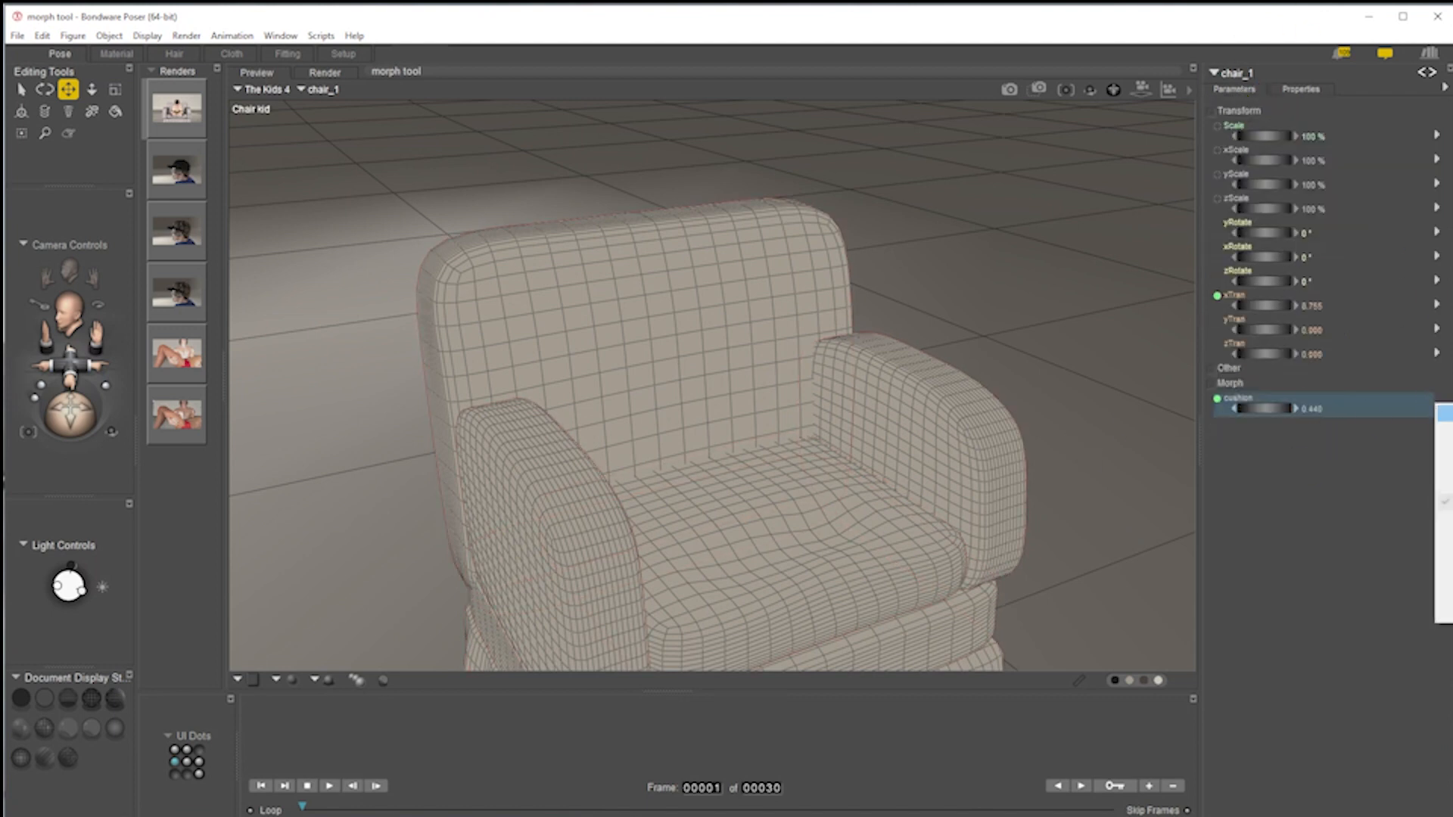
pyautogui.click(1444, 541)
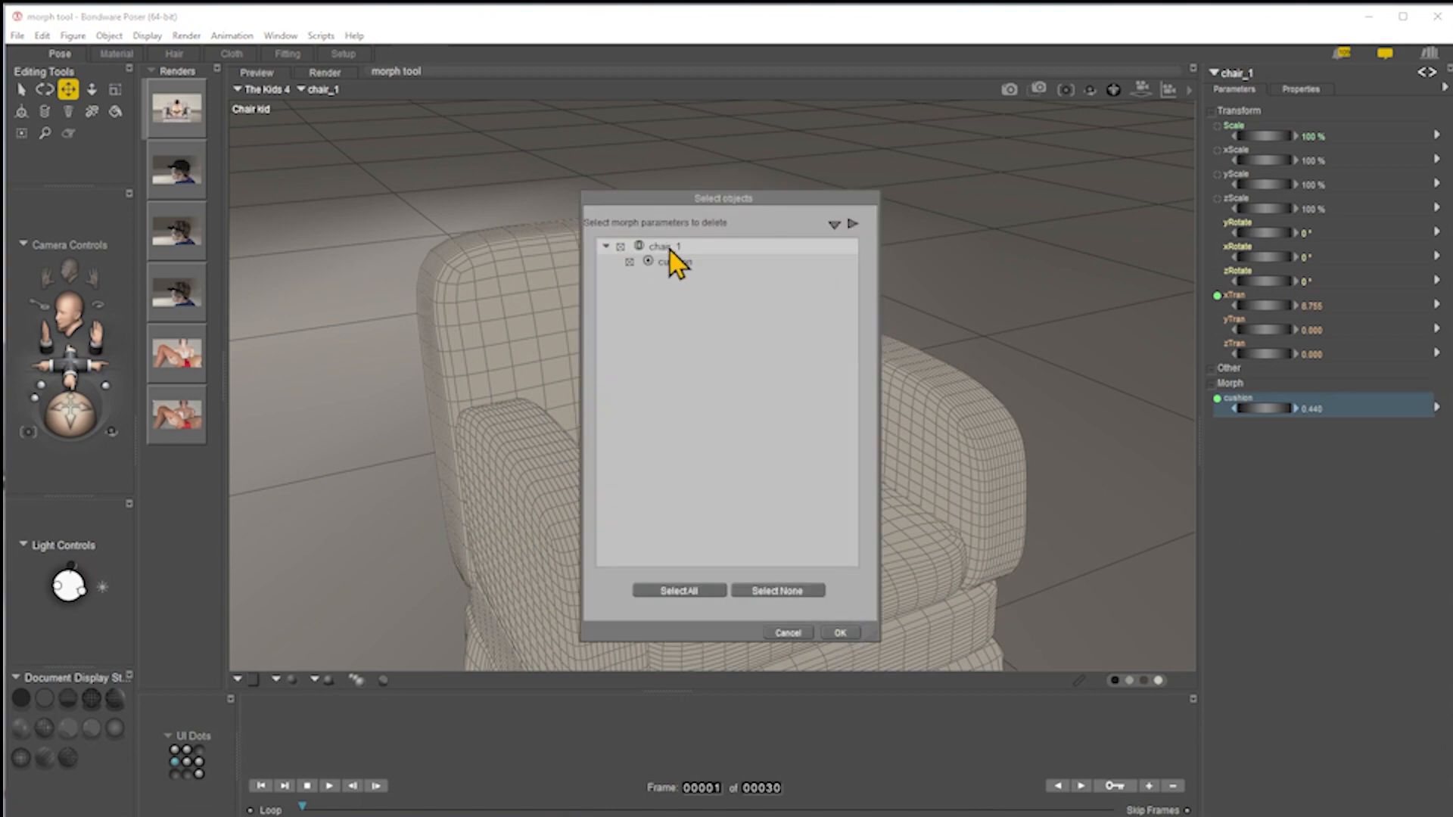
pyautogui.click(843, 631)
pyautogui.click(811, 481)
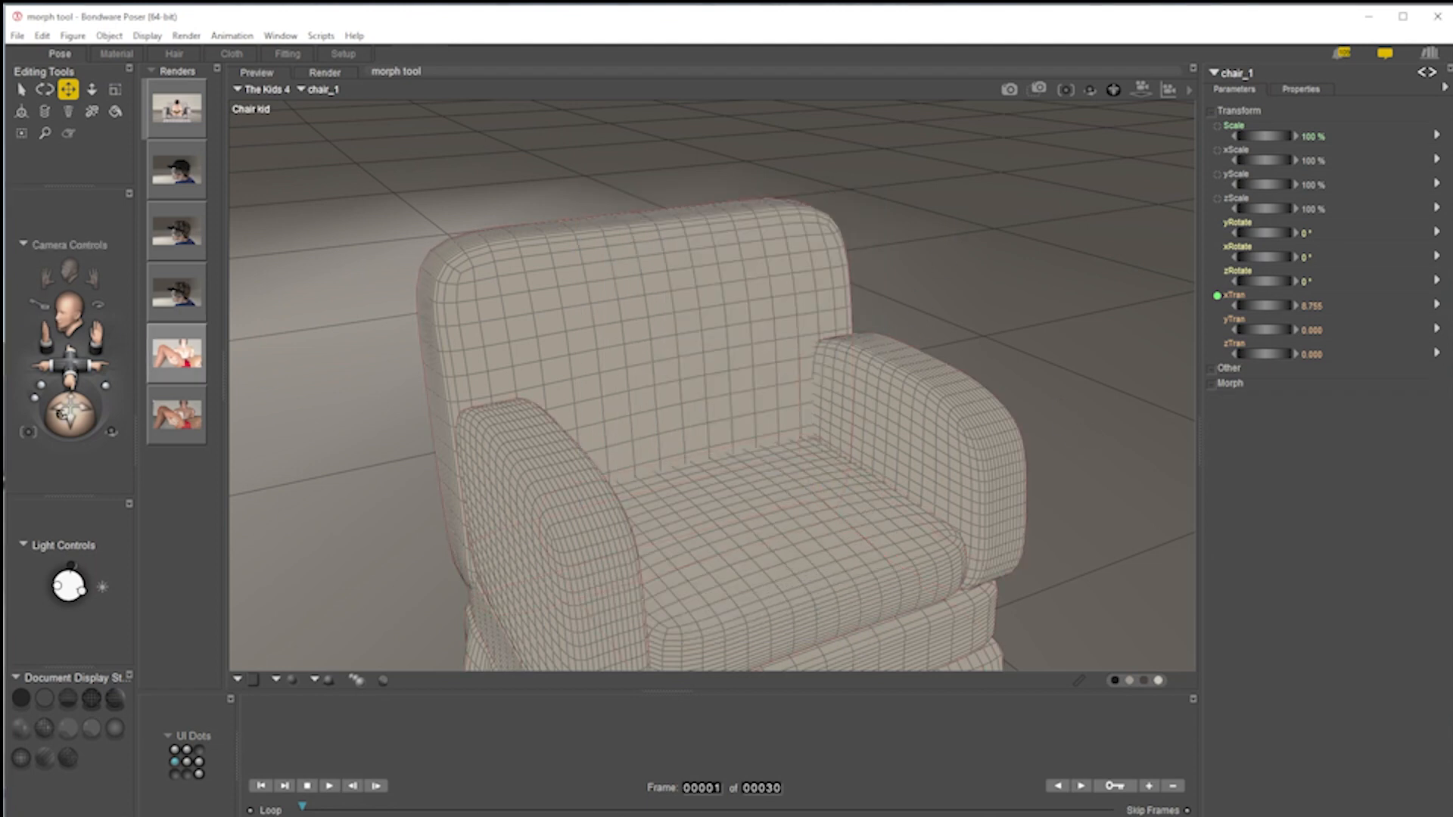
# Step: Create a magnet deformer for the chair_1 prop with the chair viewed from the front
pyautogui.moveTo(70, 414); pyautogui.dragTo(52, 392)
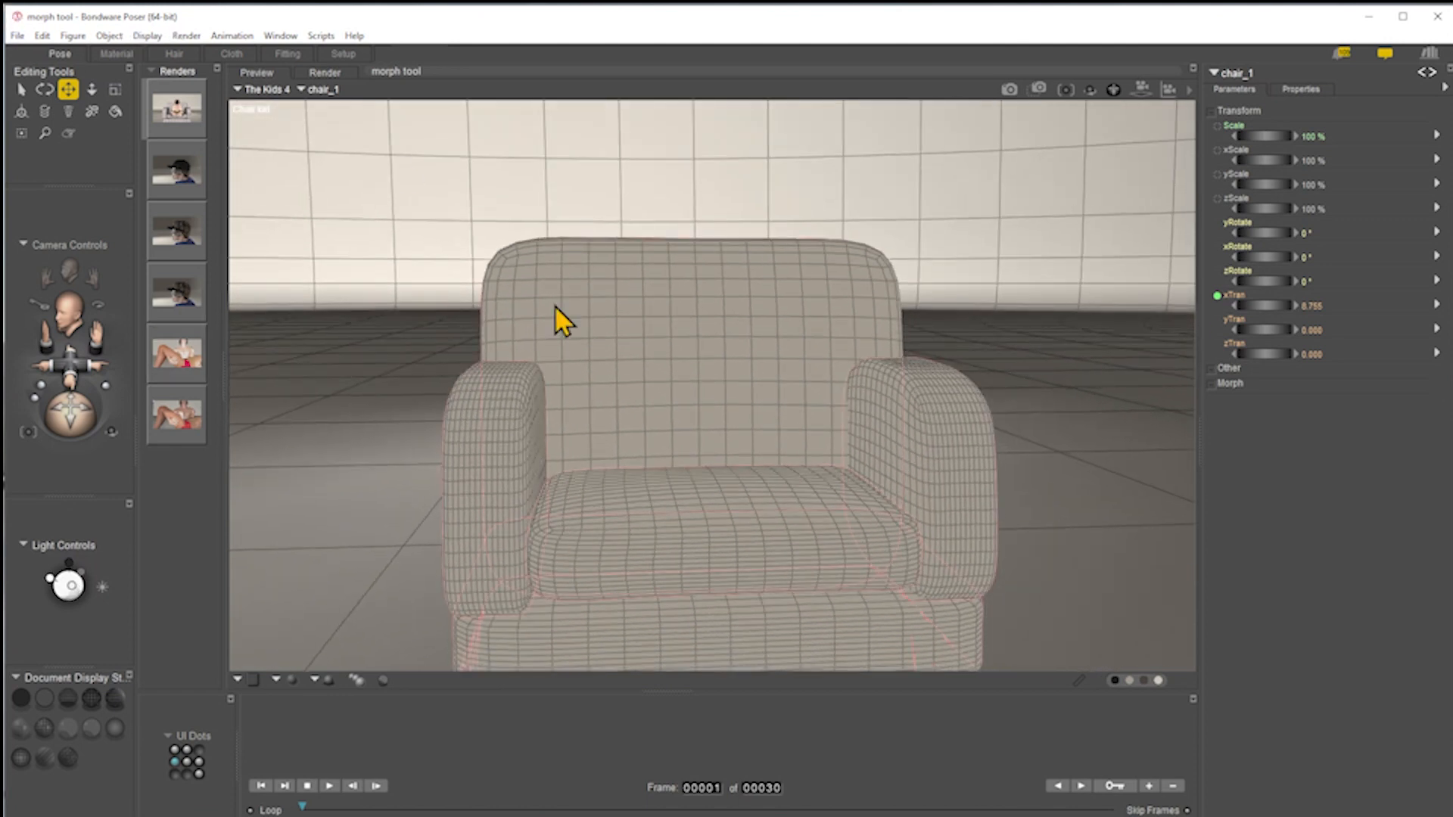
pyautogui.click(110, 37)
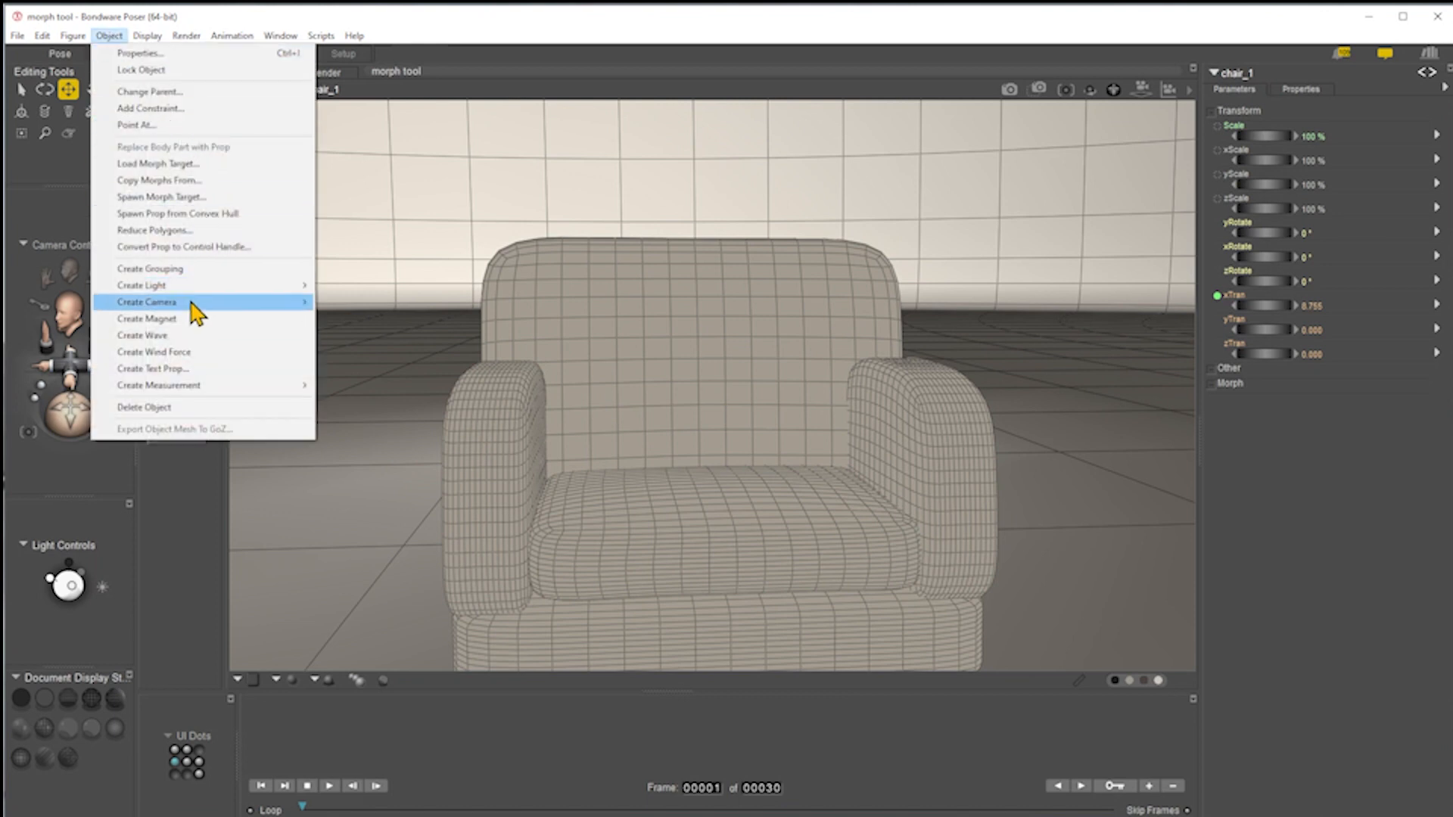
pyautogui.click(194, 318)
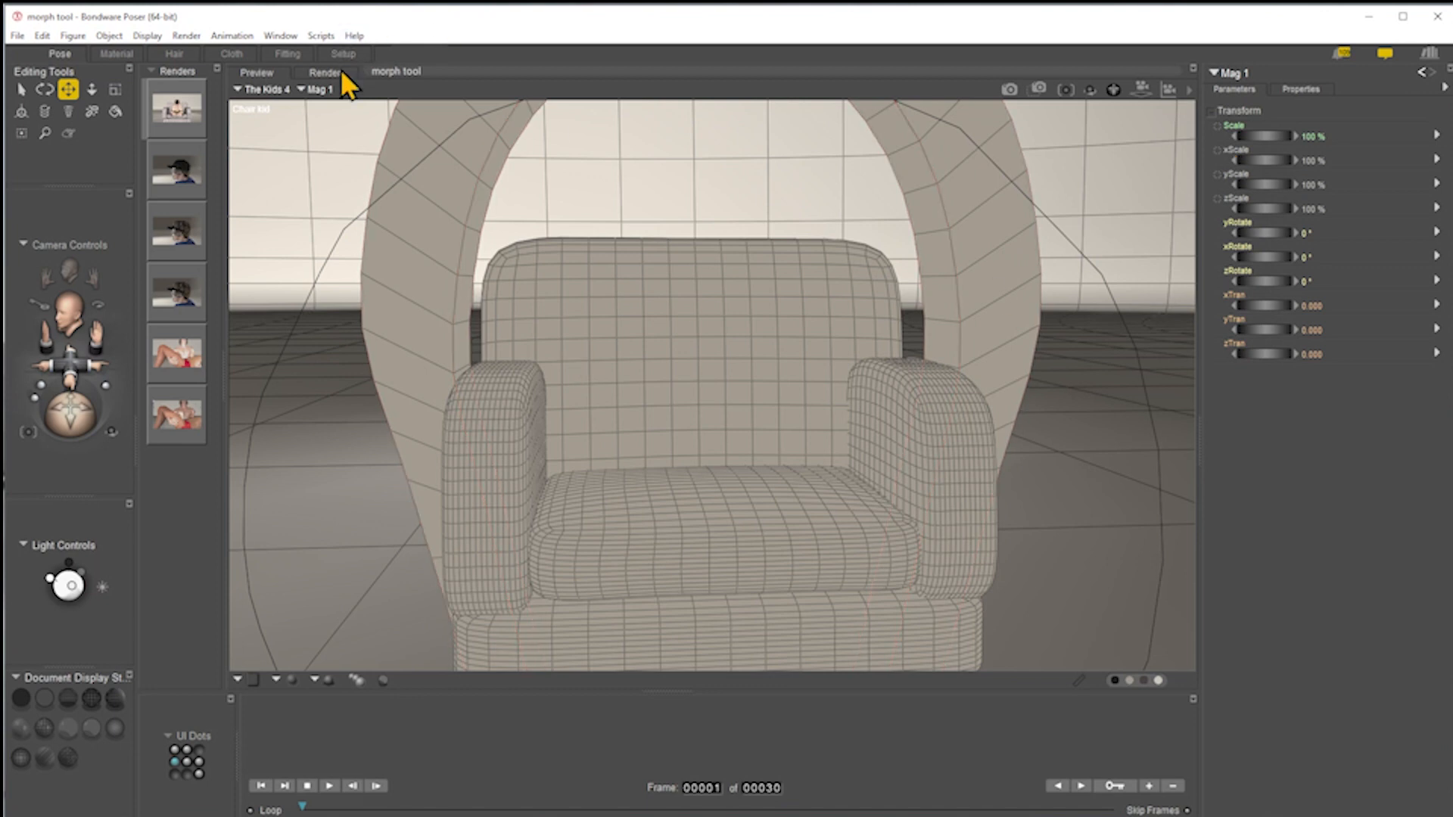
# Step: Select Mag Base 1 and reduce its scale to 28 %
pyautogui.click(317, 89)
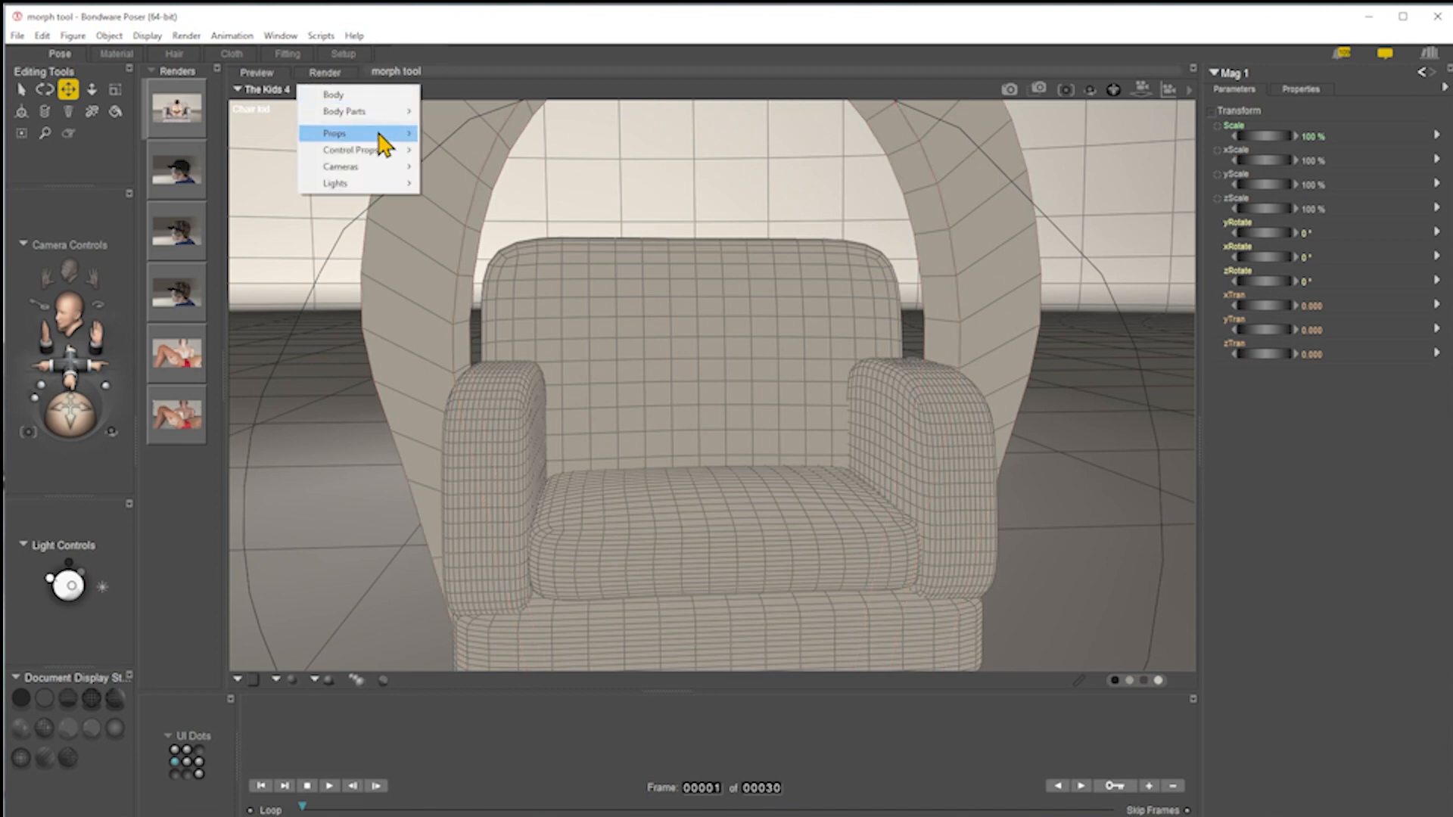
pyautogui.moveTo(384, 134)
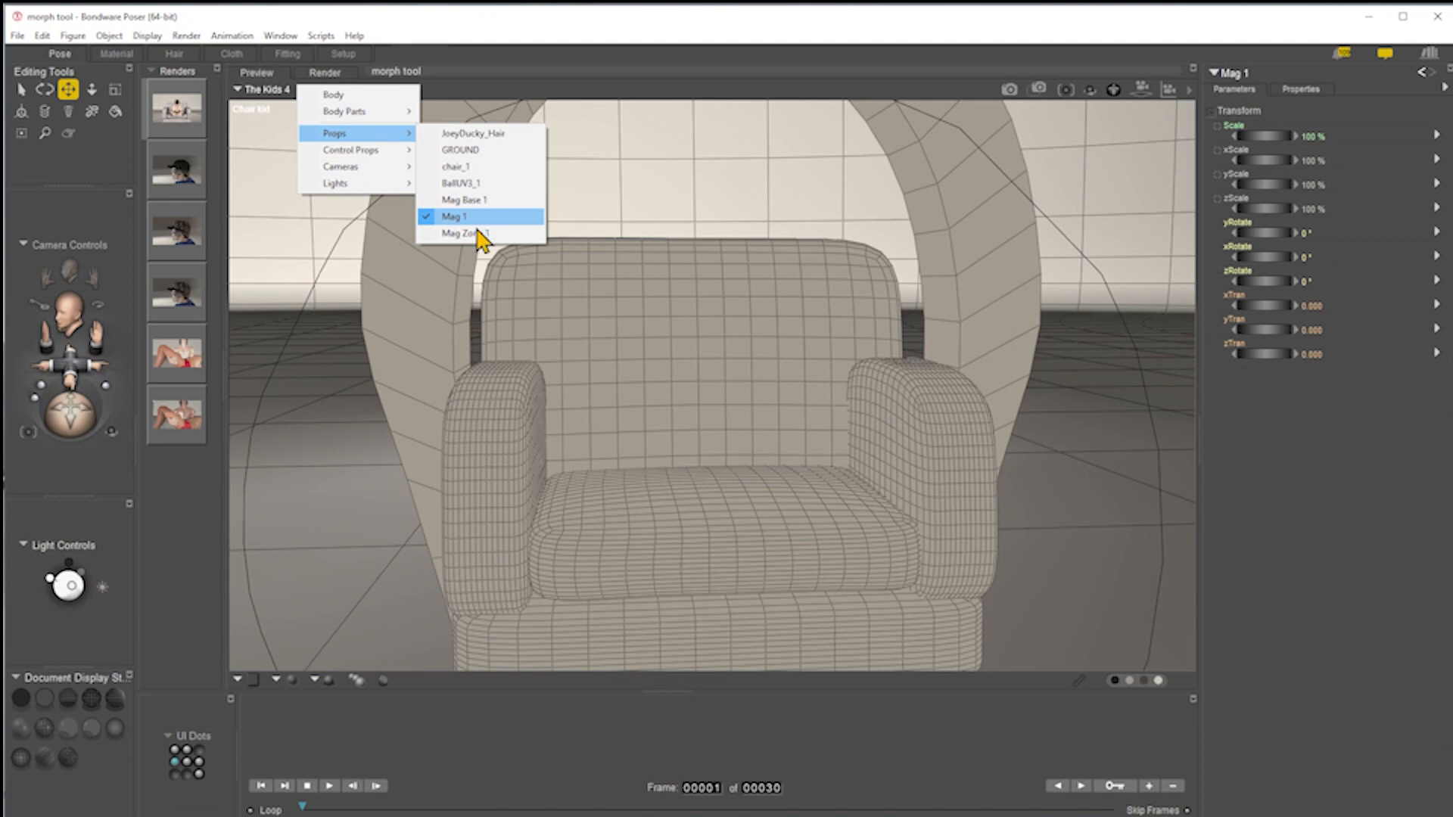
pyautogui.click(485, 200)
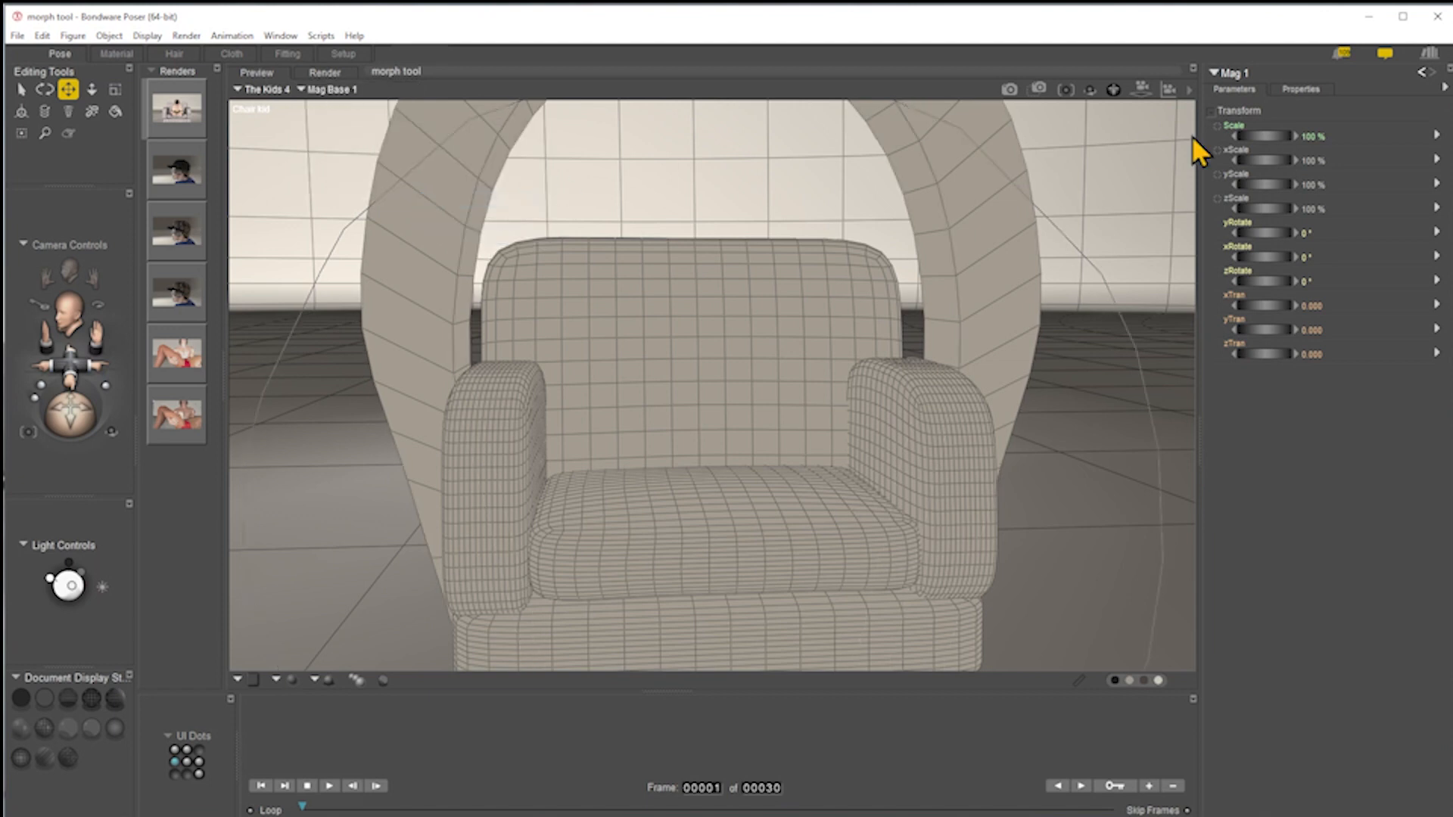
pyautogui.moveTo(1277, 135); pyautogui.dragTo(1222, 135)
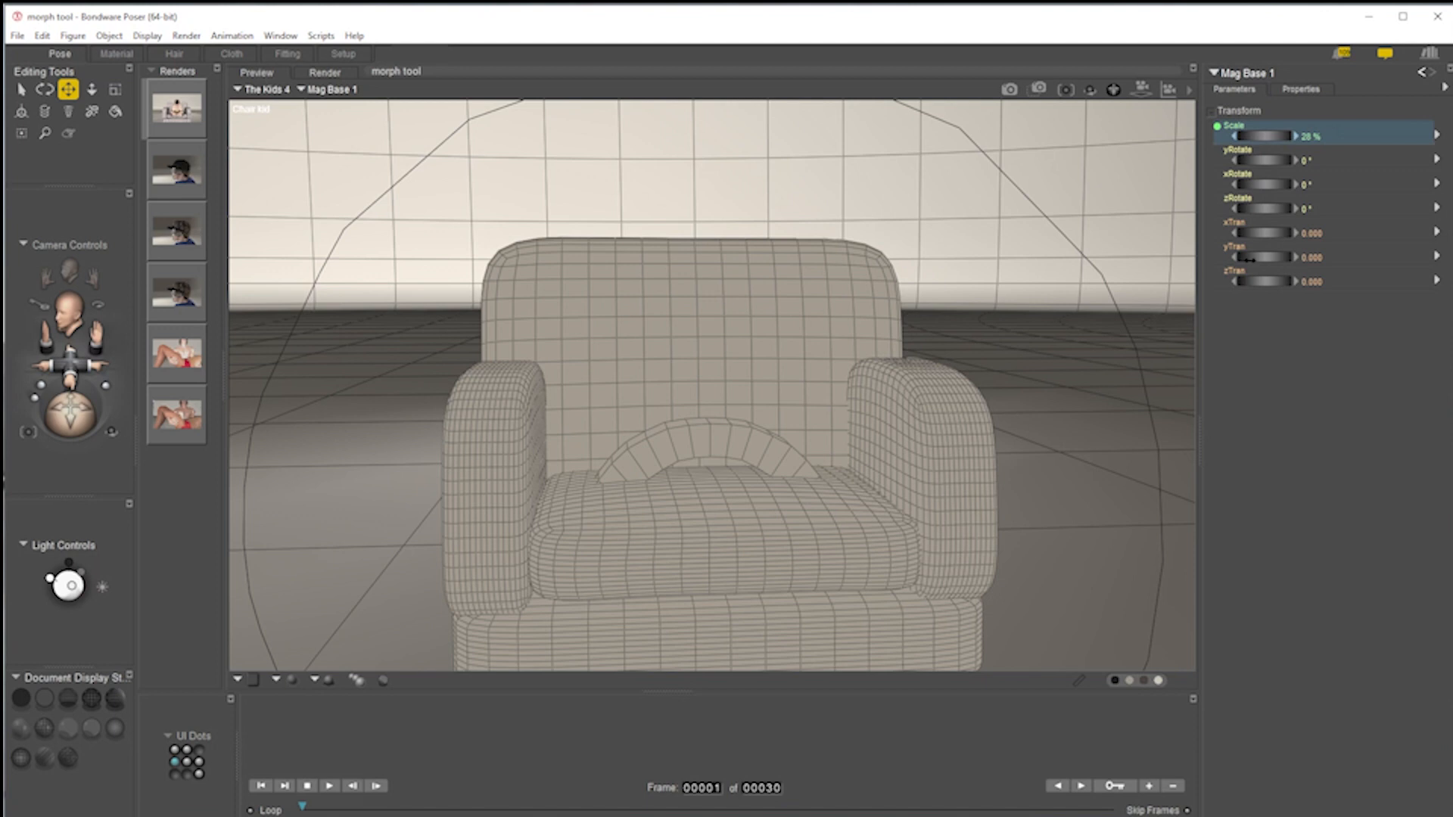
# Step: Select Mag Zone 1 and set its Scale to 12 % and its yScale to 60 %
pyautogui.click(403, 183)
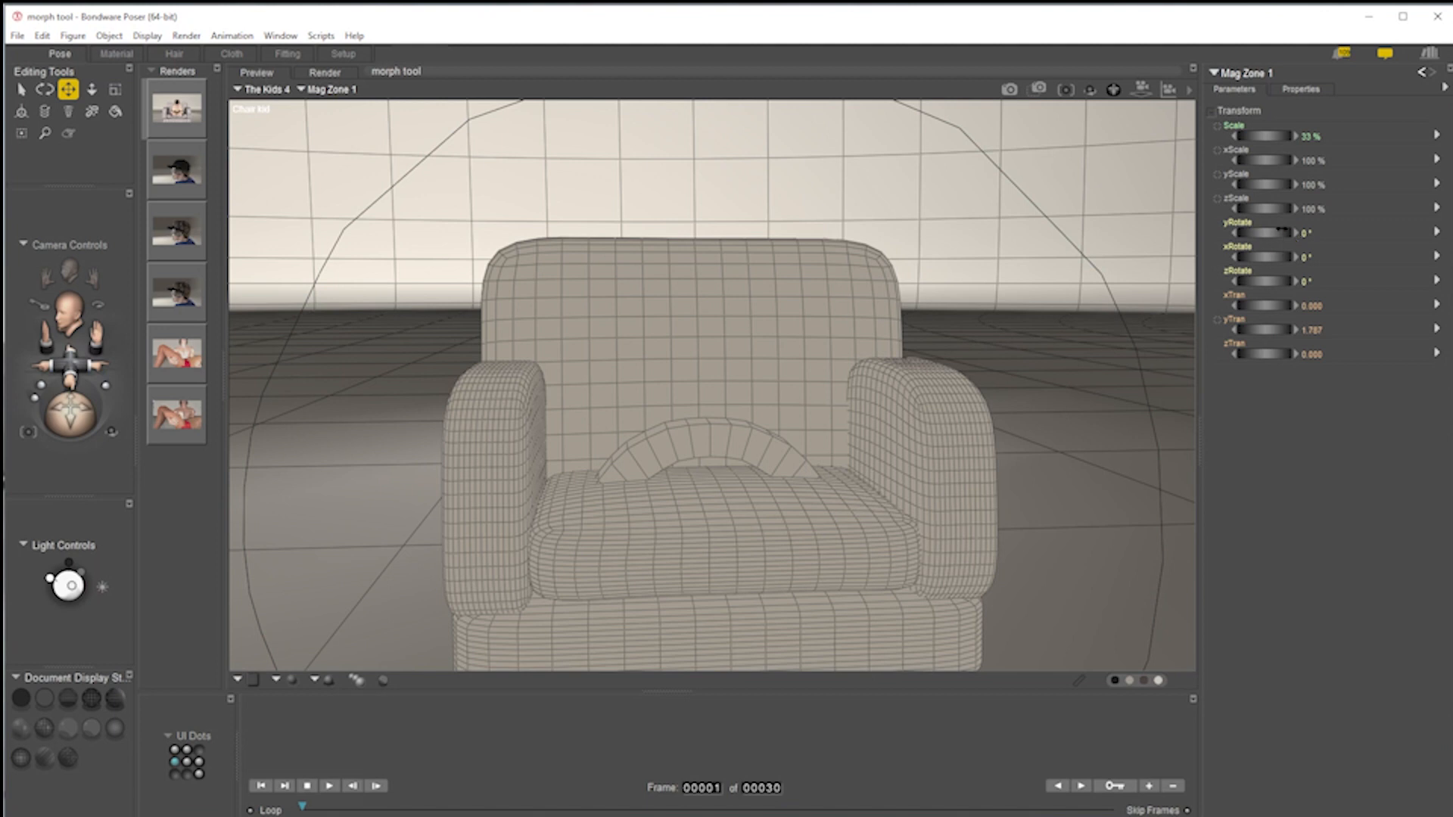
pyautogui.moveTo(1271, 135); pyautogui.dragTo(1239, 135)
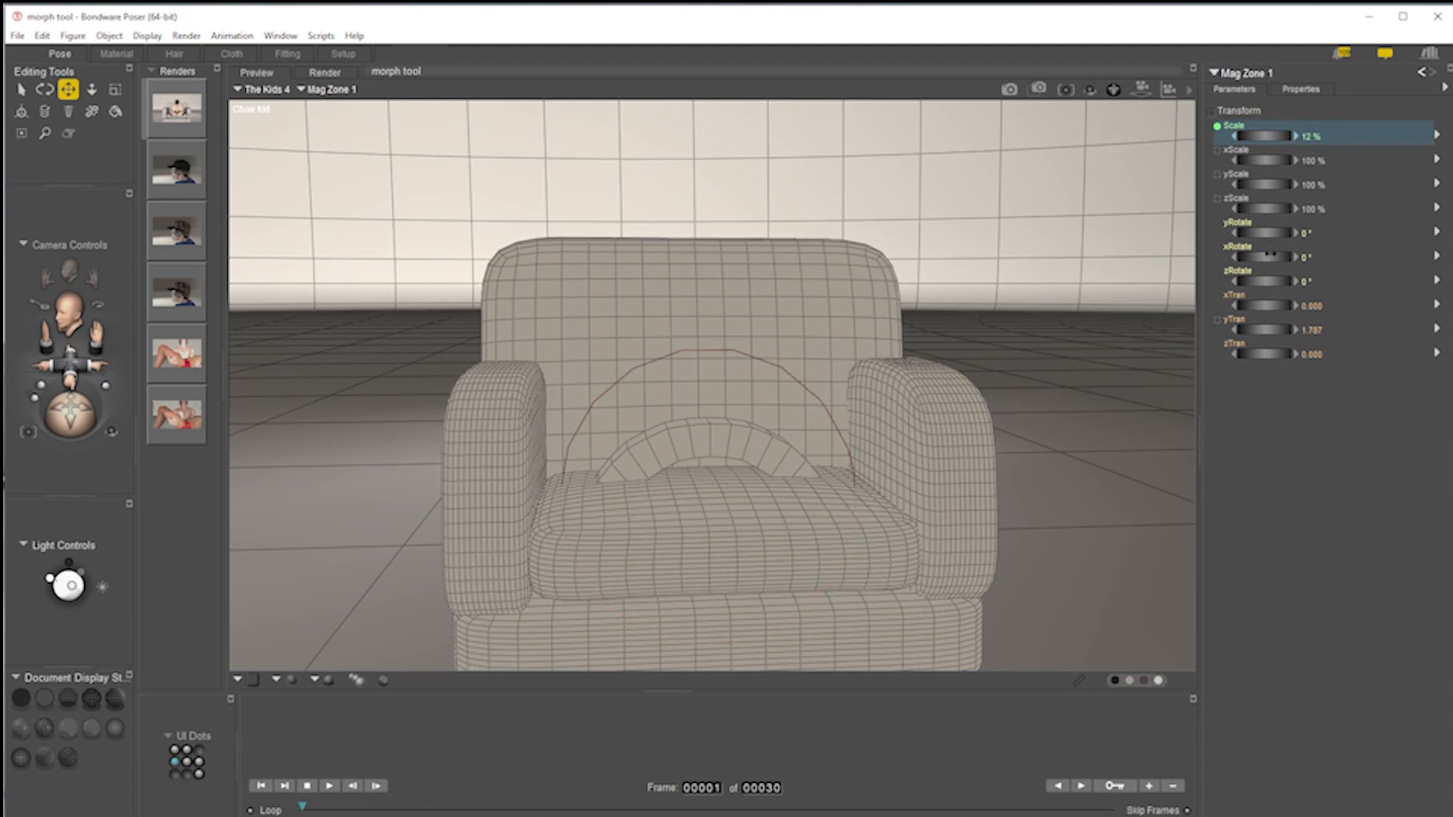
pyautogui.moveTo(1262, 184); pyautogui.dragTo(928, 214)
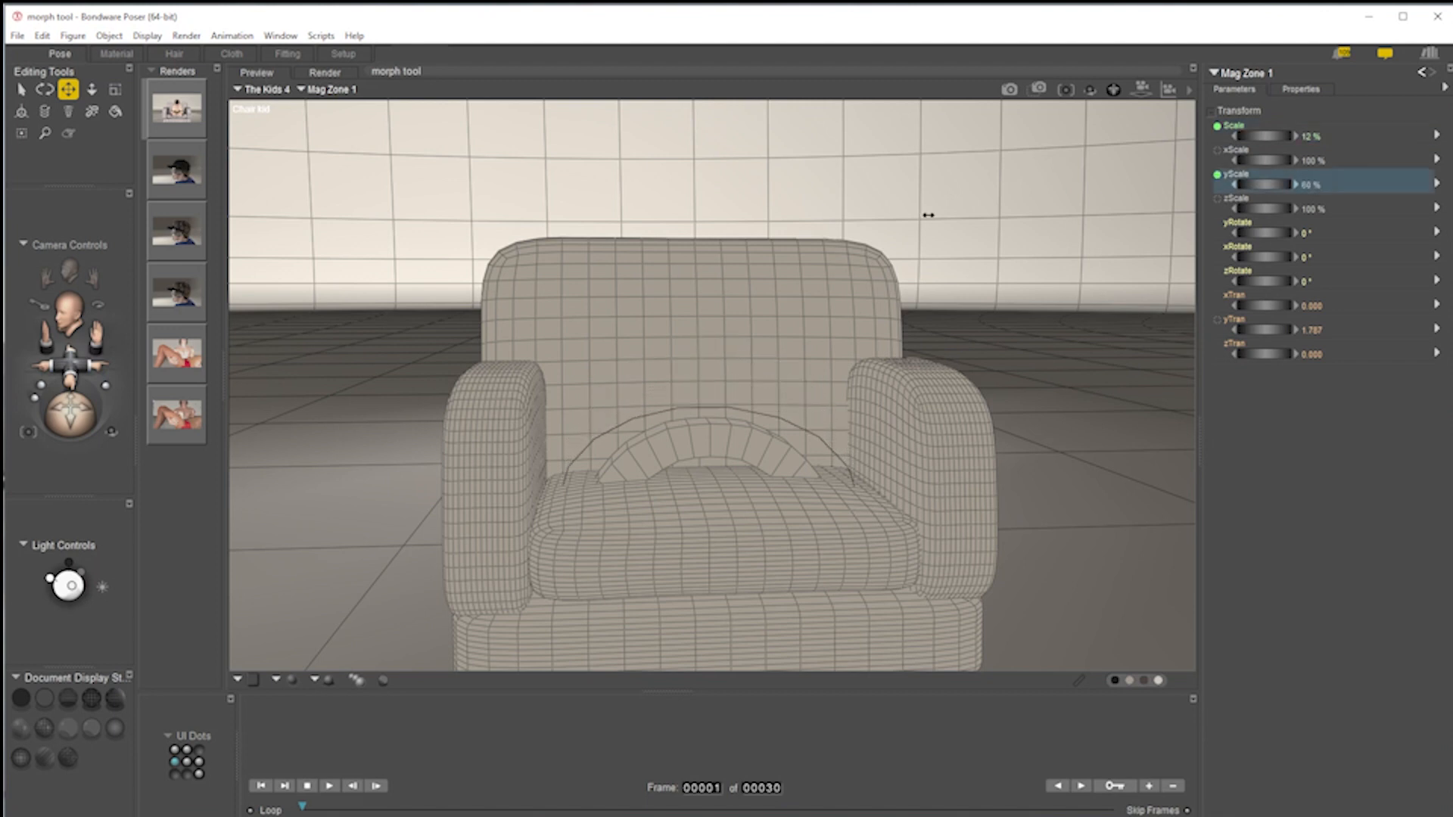
# Step: Raise Mag Zone 1 to a yTran of 2.096, using a see-through wireframe display to place it over the seat cushion
pyautogui.click(66, 697)
pyautogui.moveTo(70, 415); pyautogui.dragTo(67, 371)
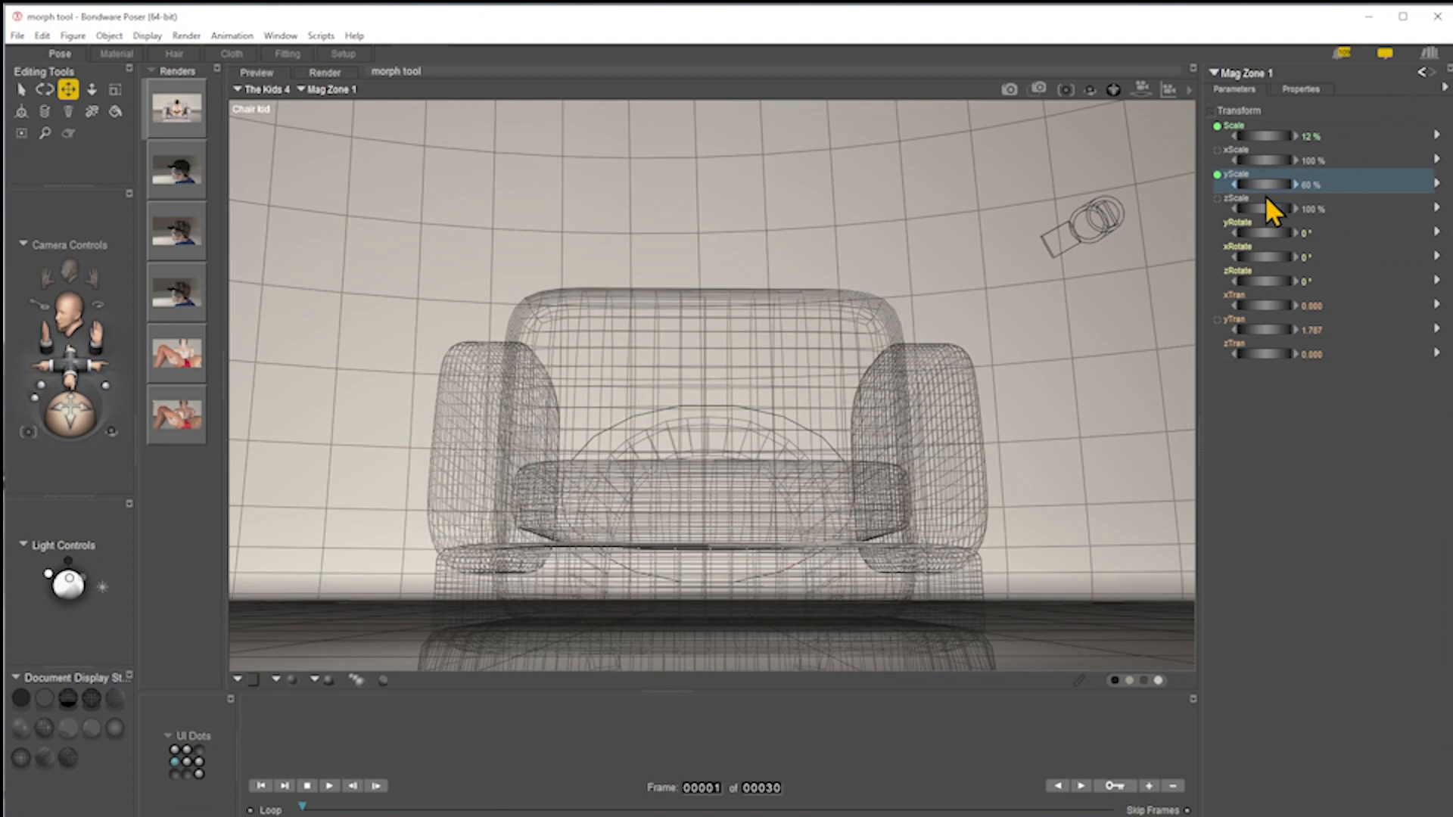
pyautogui.moveTo(1262, 329); pyautogui.dragTo(1309, 329)
pyautogui.moveTo(85, 425); pyautogui.dragTo(635, 578)
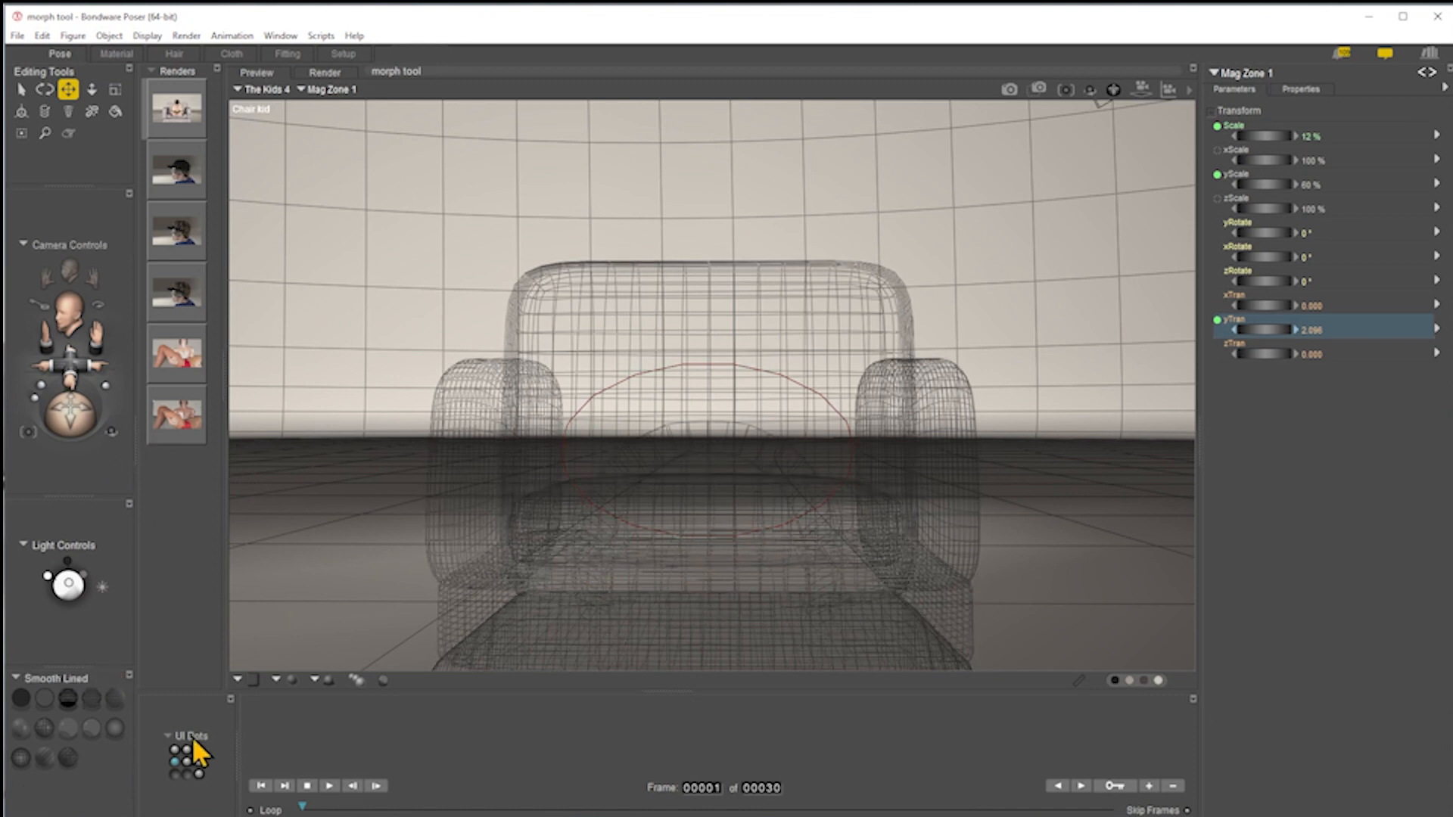
pyautogui.click(91, 698)
pyautogui.moveTo(75, 421); pyautogui.dragTo(74, 440)
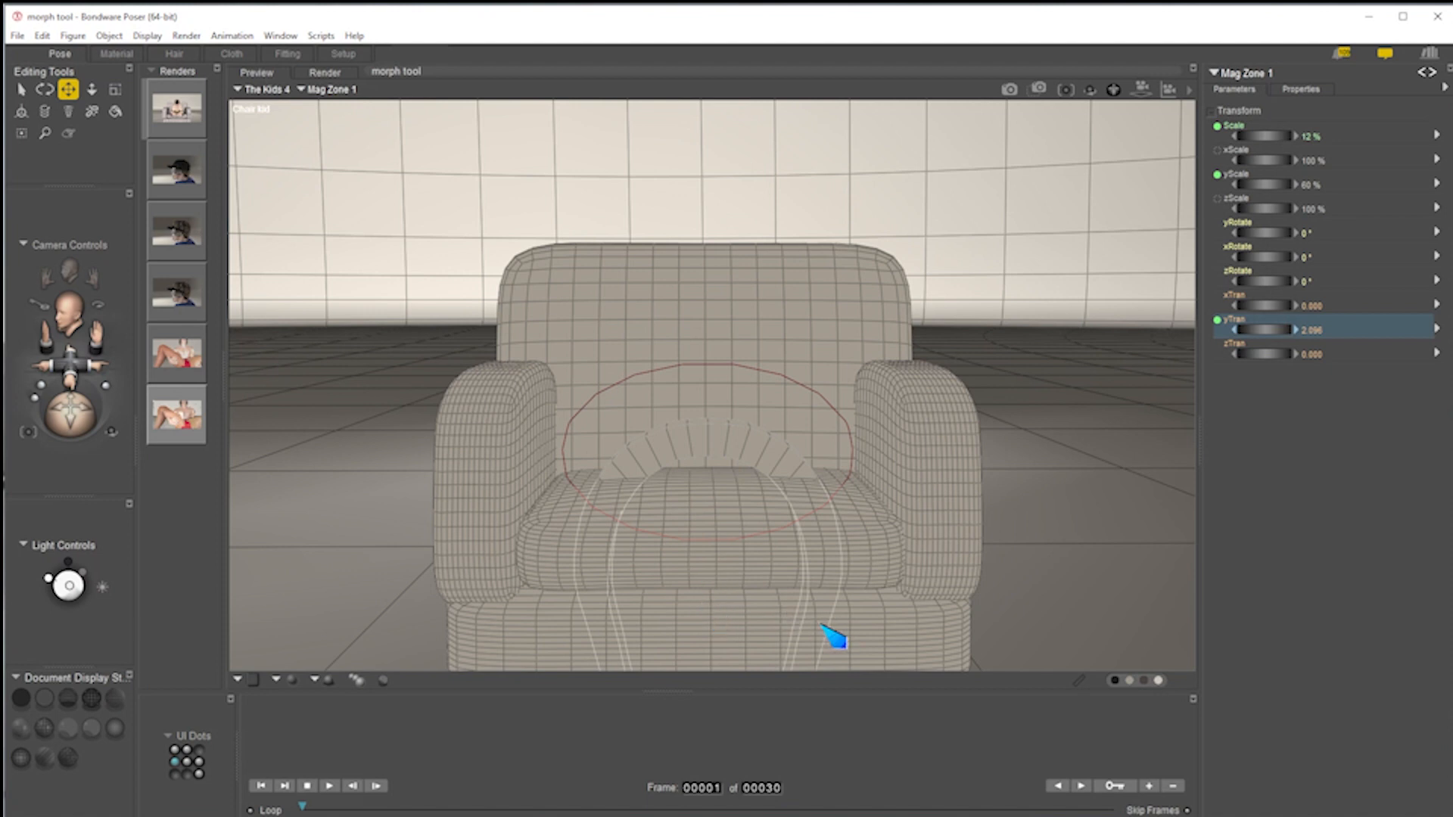
# Step: Raise Mag Base 1 along yTran so the magnet stands upright on the seat, using a temporary wireframe display
pyautogui.click(327, 94)
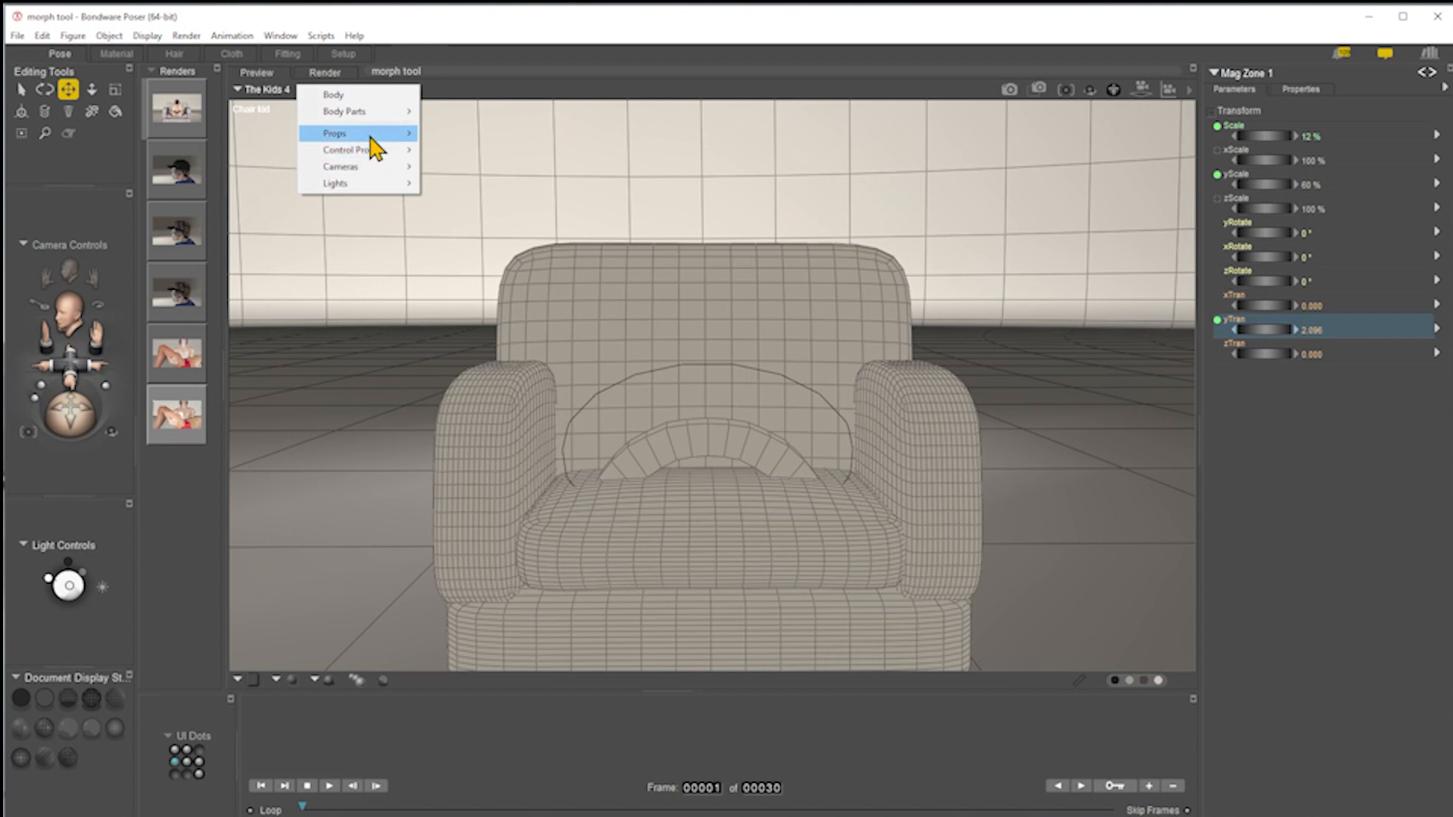
pyautogui.moveTo(371, 138)
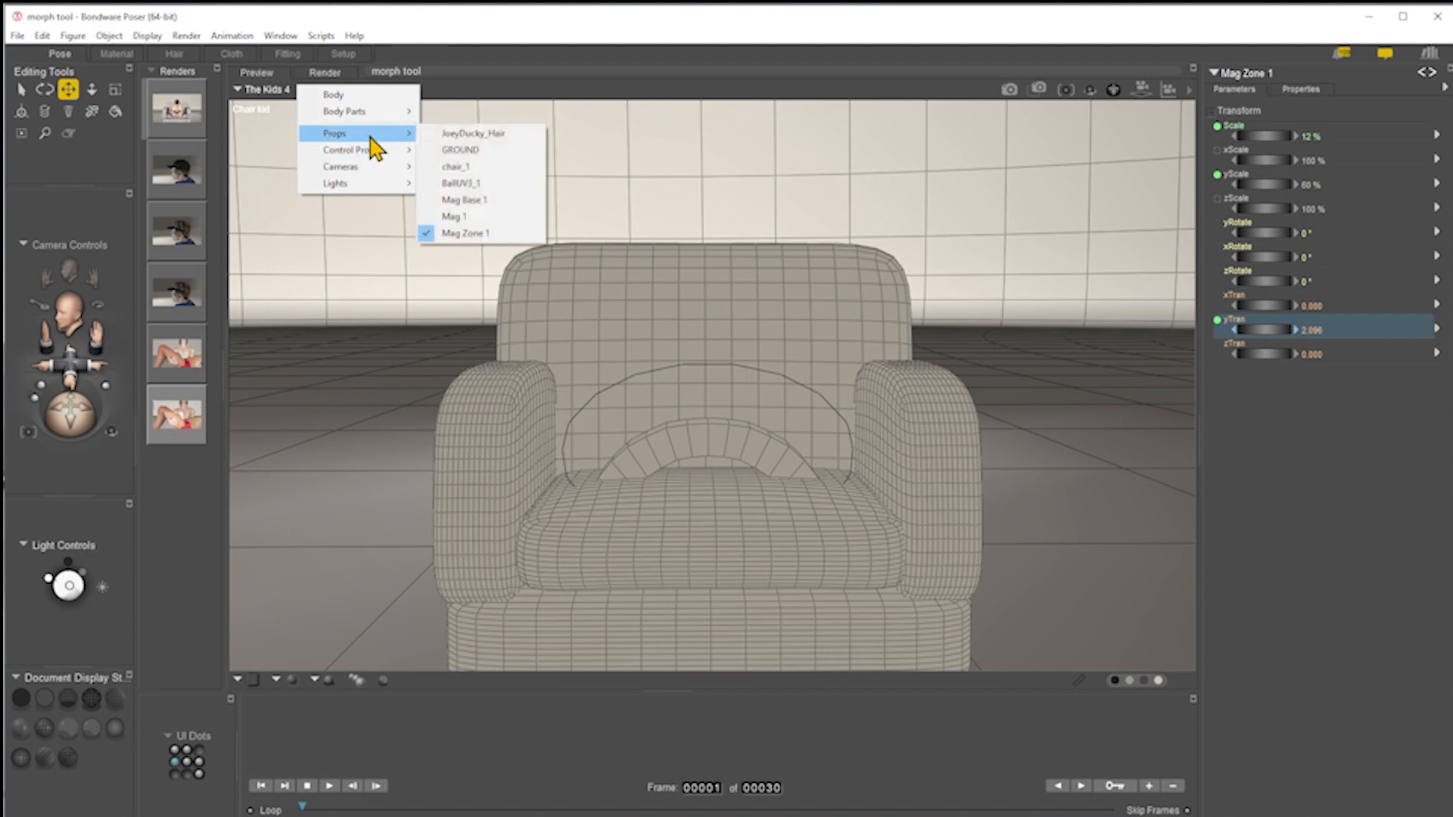
pyautogui.click(470, 200)
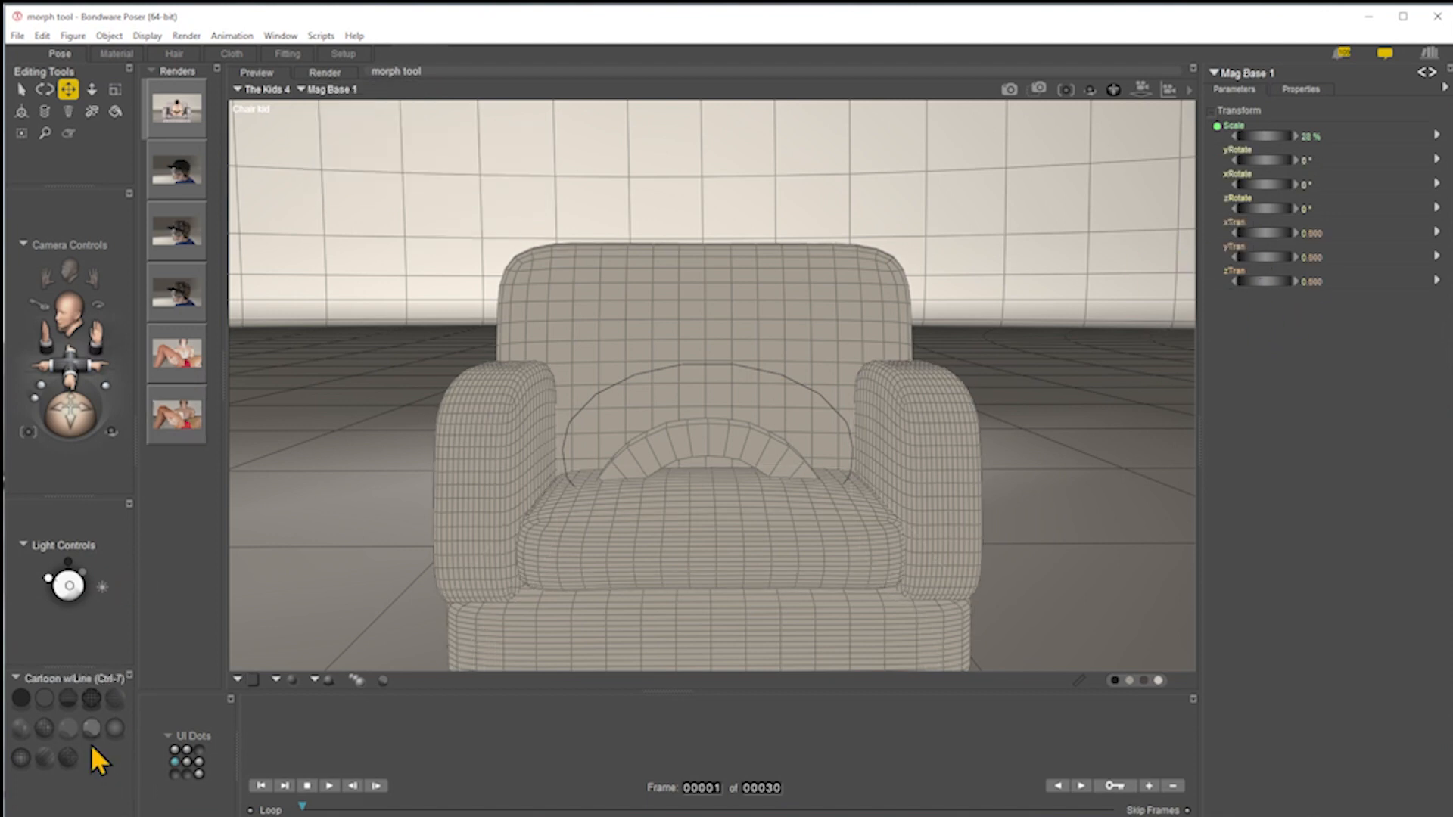
pyautogui.click(68, 698)
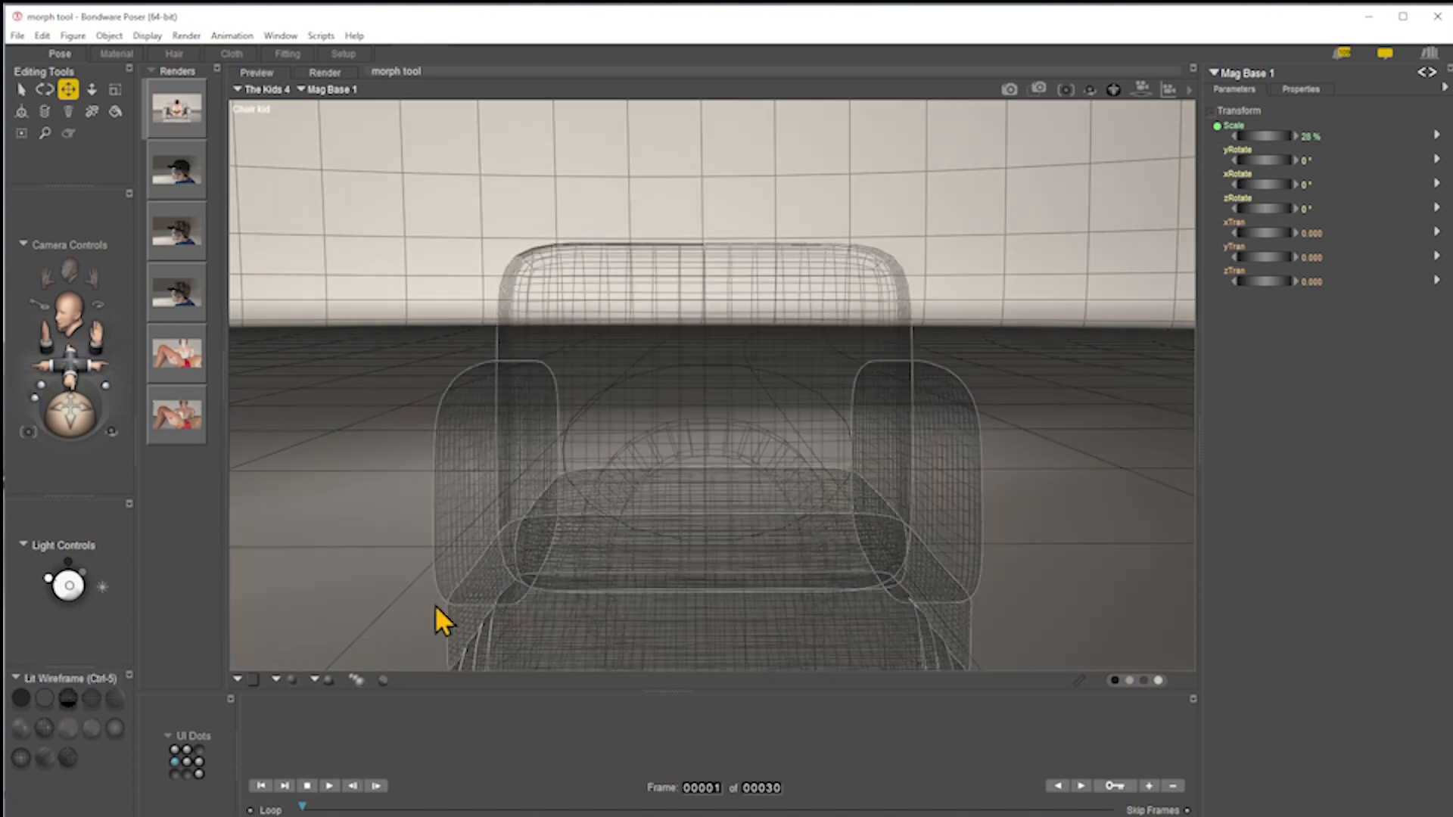
pyautogui.moveTo(1264, 257); pyautogui.dragTo(1363, 257)
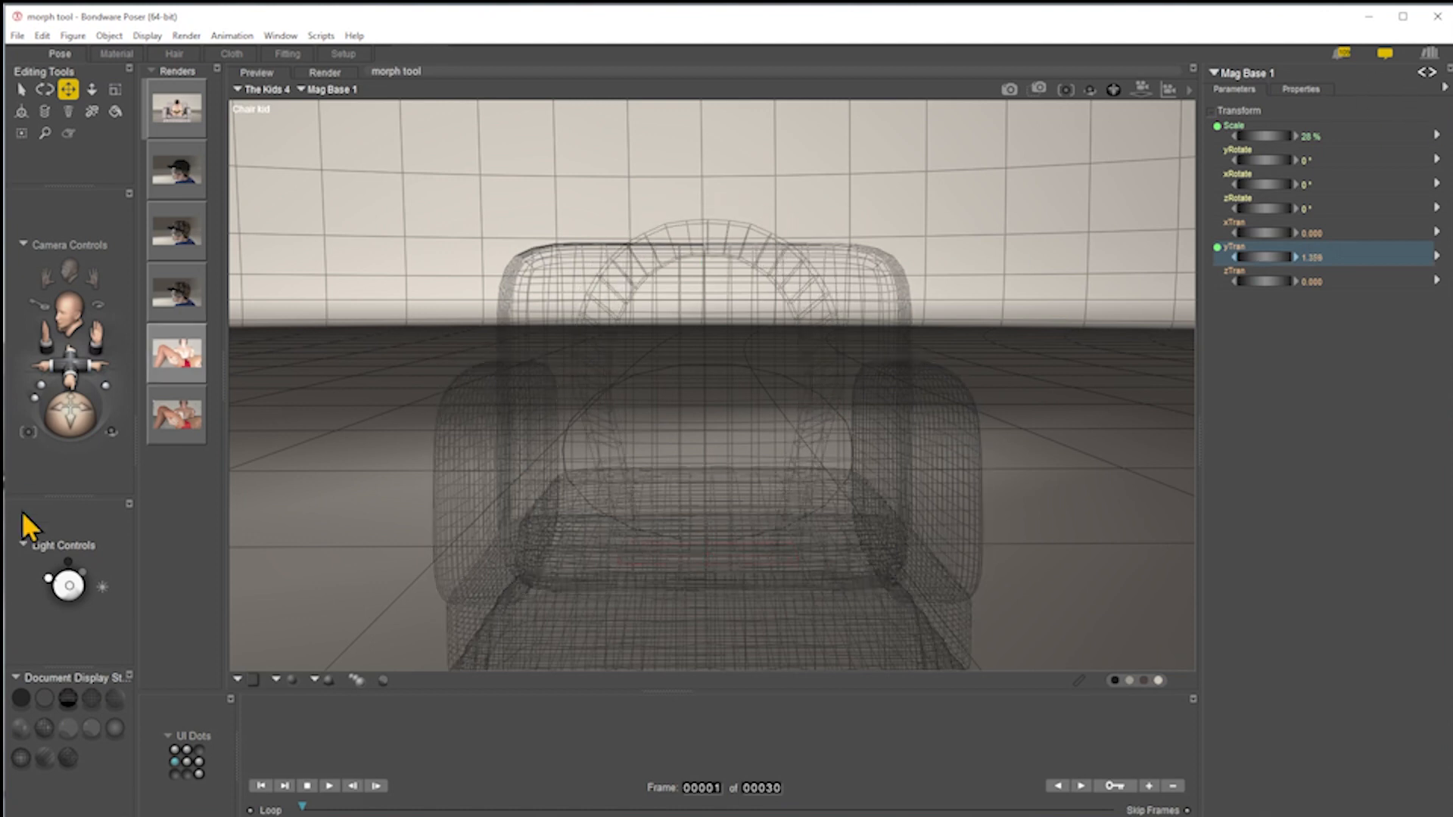
pyautogui.click(91, 699)
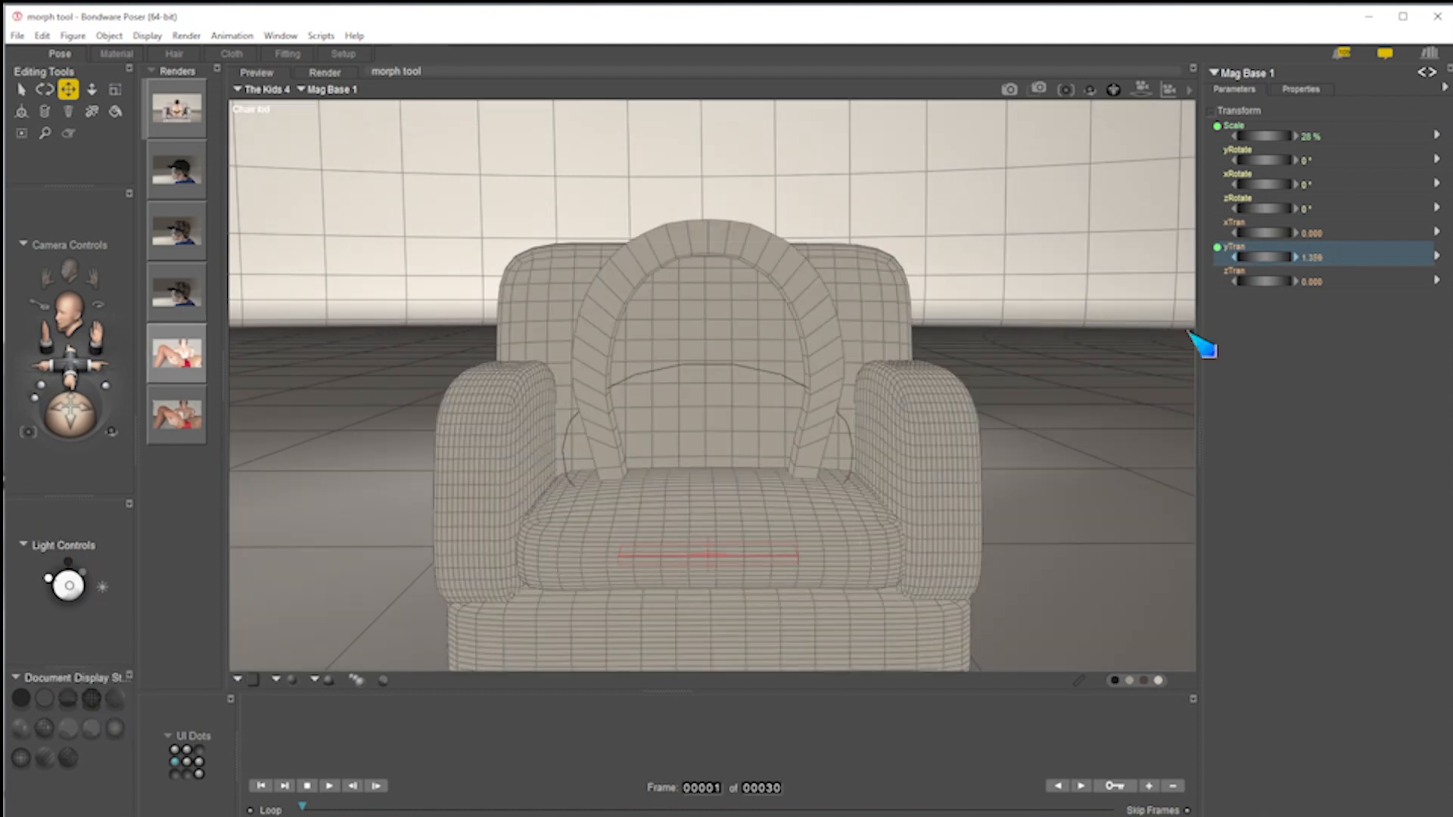
# Step: Select the Mag 1 magnet and lower its yTran to about -1.1 to push the seat cushion down
pyautogui.click(762, 261)
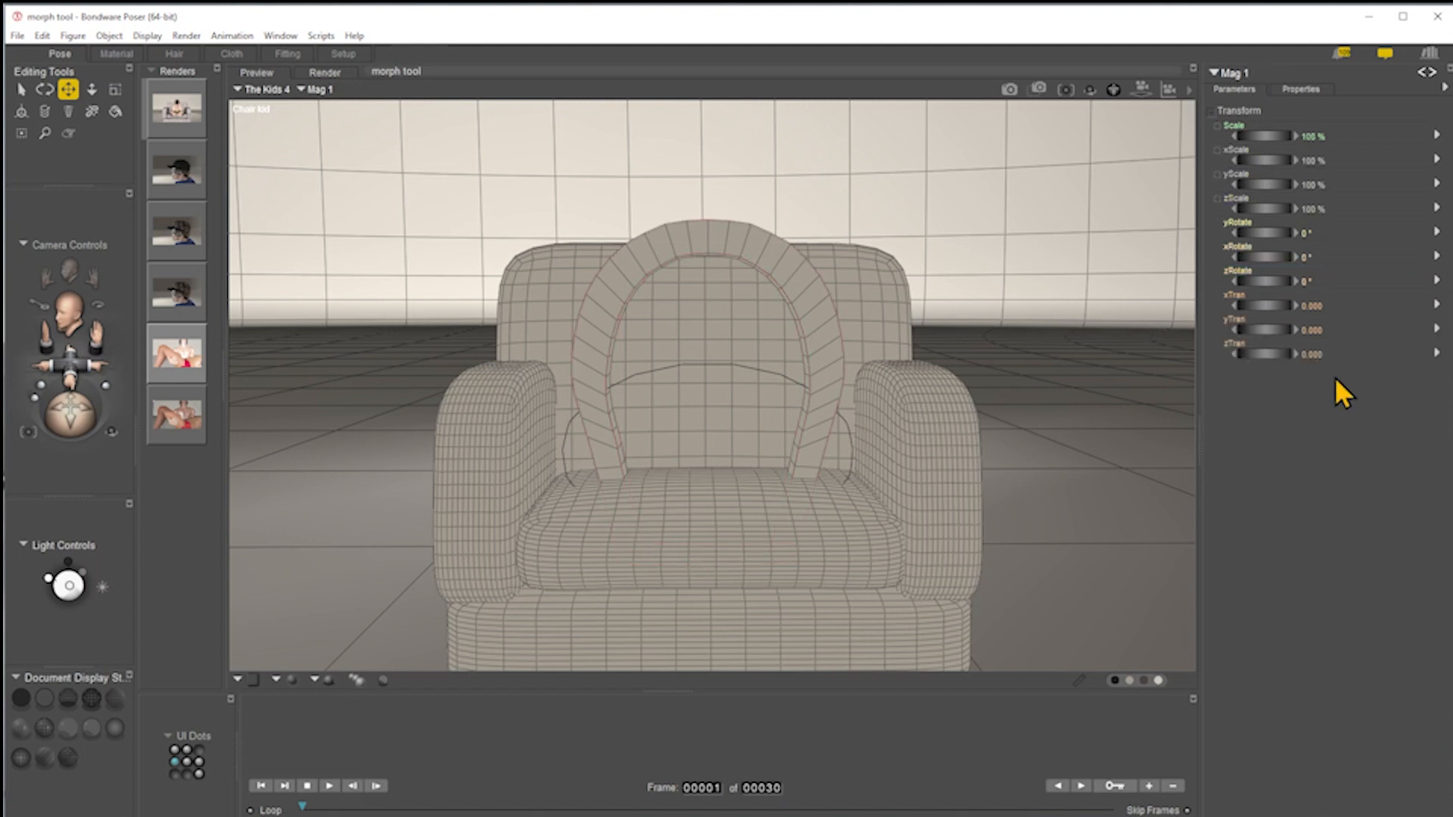
pyautogui.moveTo(1266, 331); pyautogui.dragTo(1233, 331)
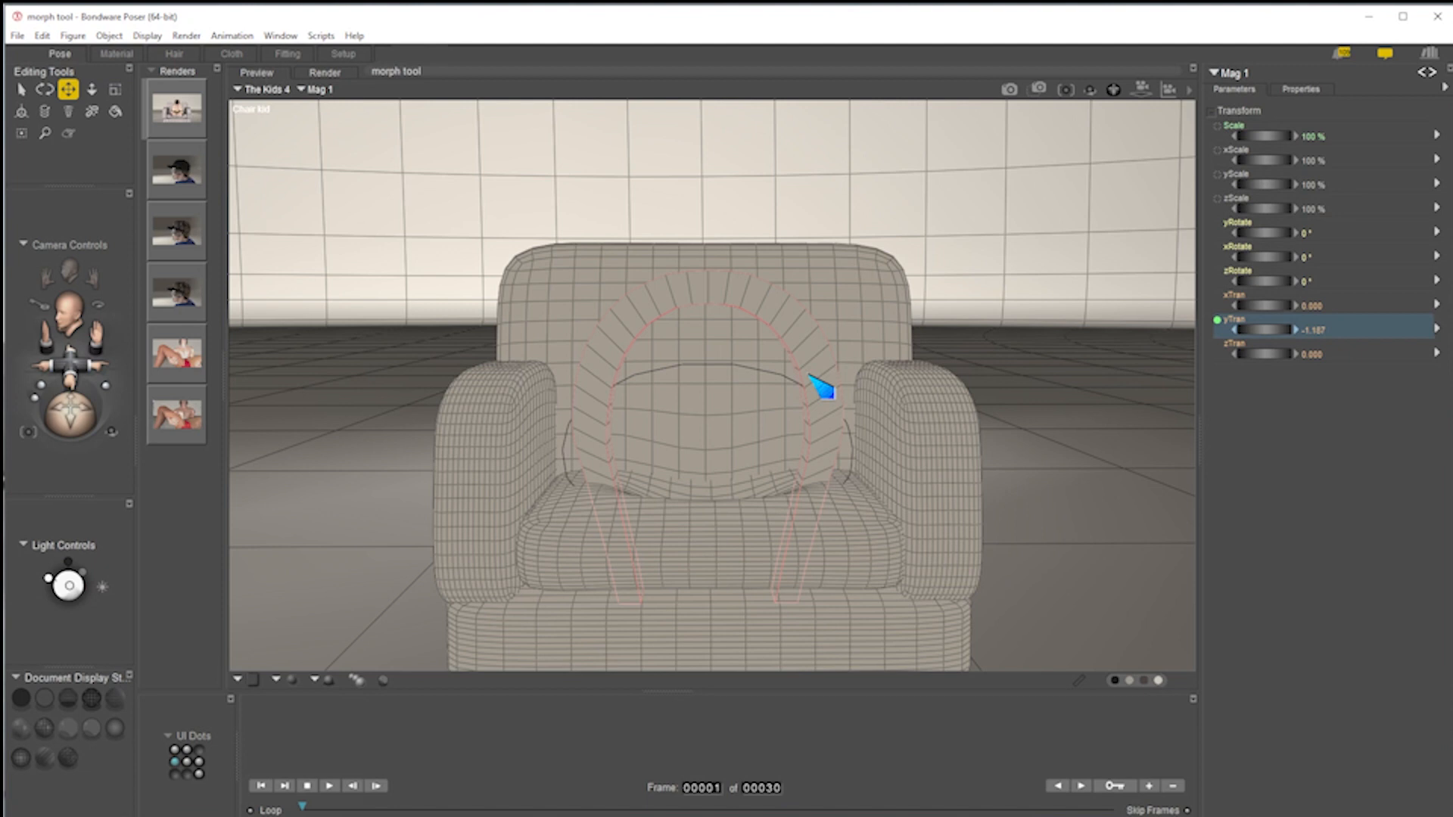
# Step: Move Mag Zone 1 forward over the cushion to a zTran of 0.671 and display the scene with textured shading
pyautogui.moveTo(66, 426)
pyautogui.mouseDown()
pyautogui.moveTo(19, 452)
pyautogui.moveTo(49, 433)
pyautogui.mouseUp()
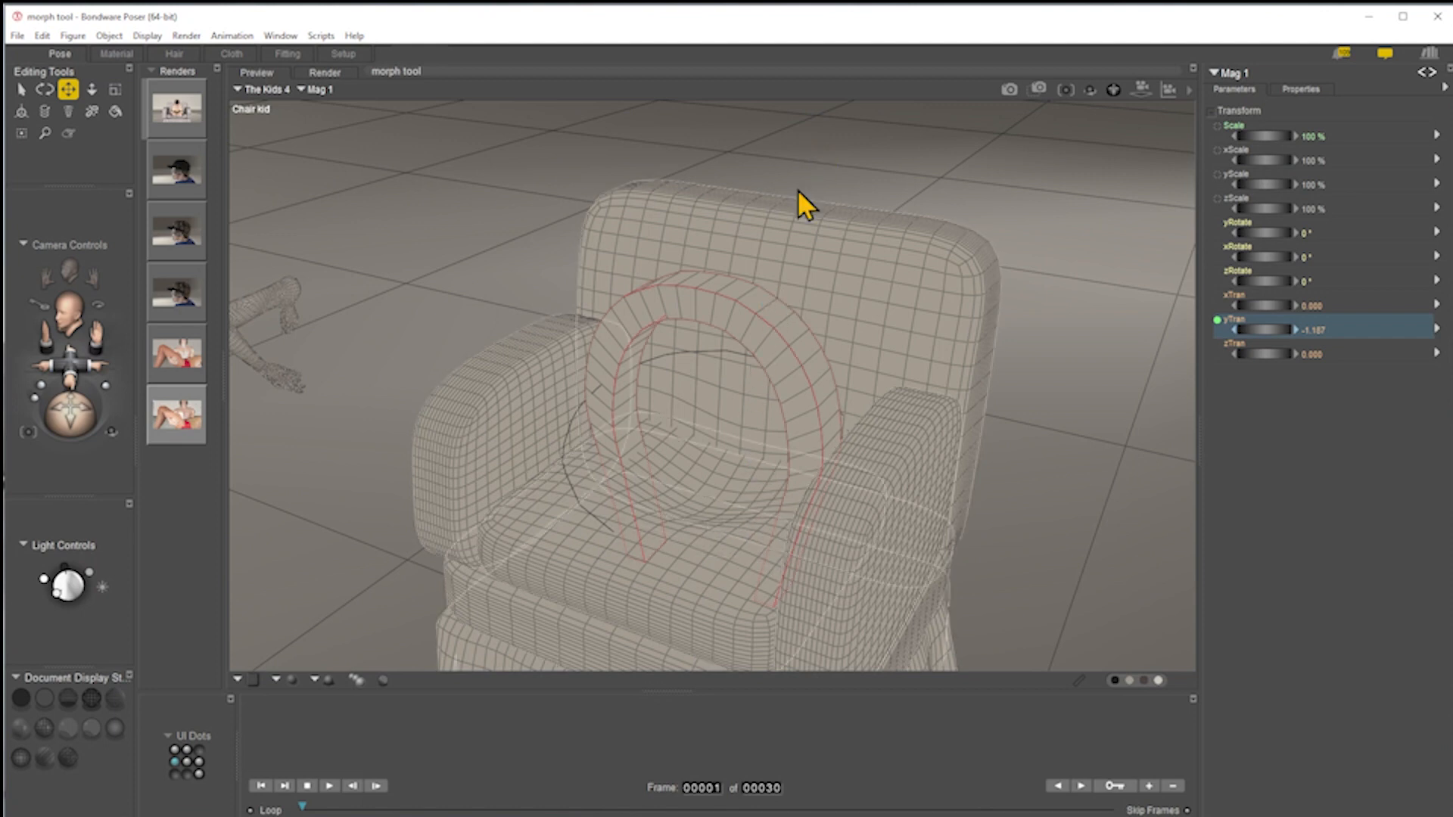
pyautogui.click(590, 492)
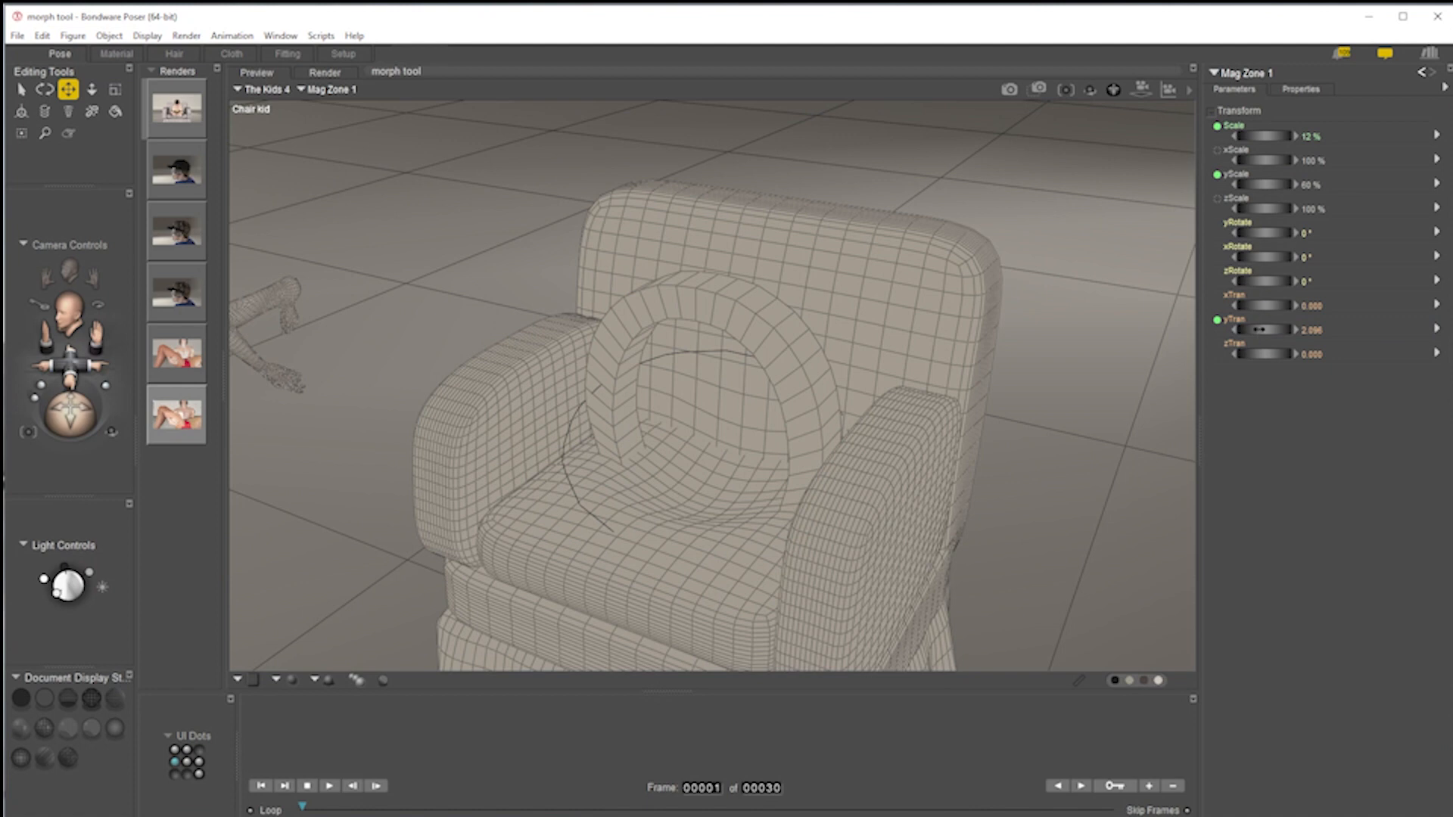
pyautogui.moveTo(1262, 353); pyautogui.dragTo(1329, 353)
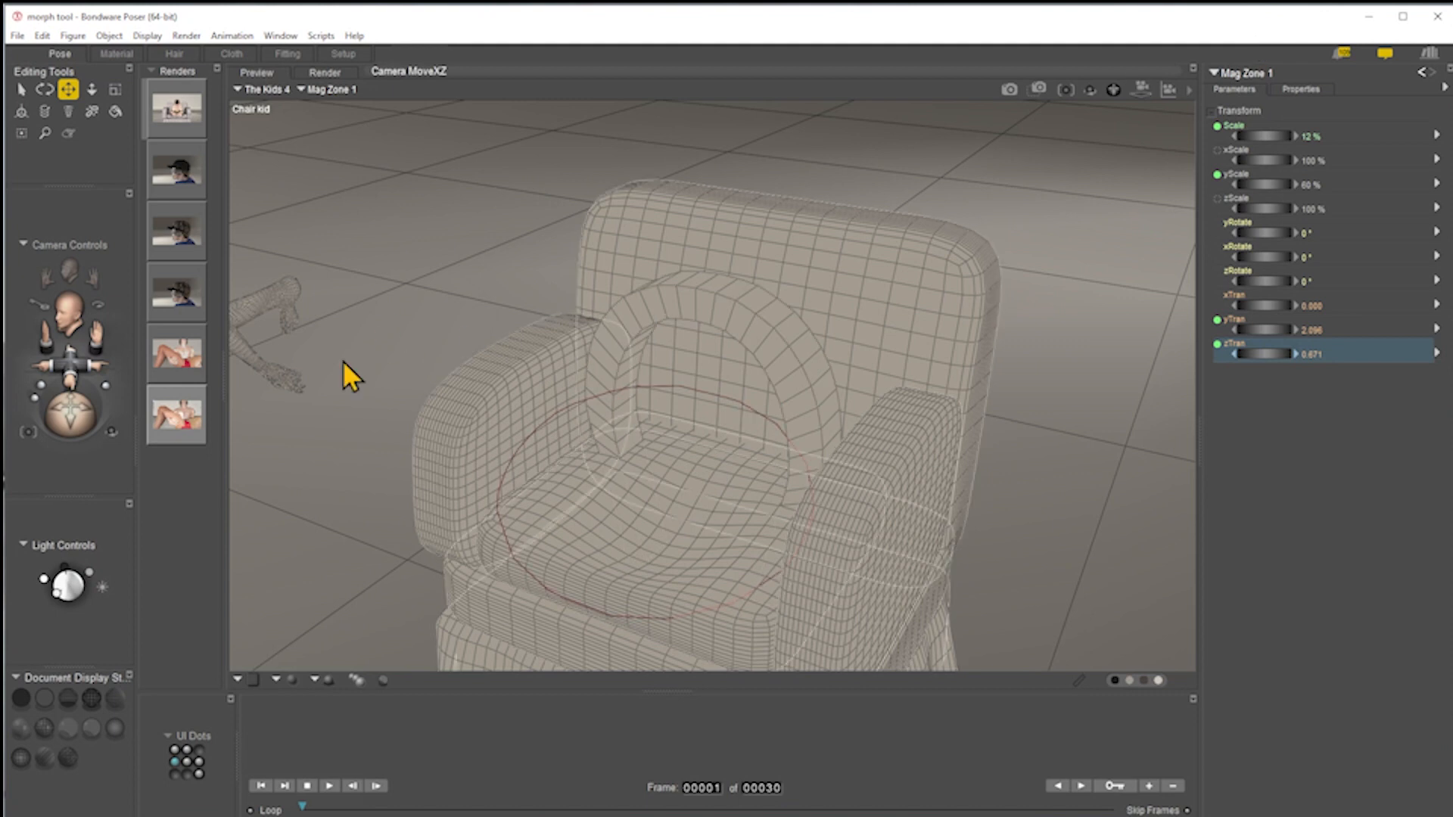
pyautogui.click(47, 759)
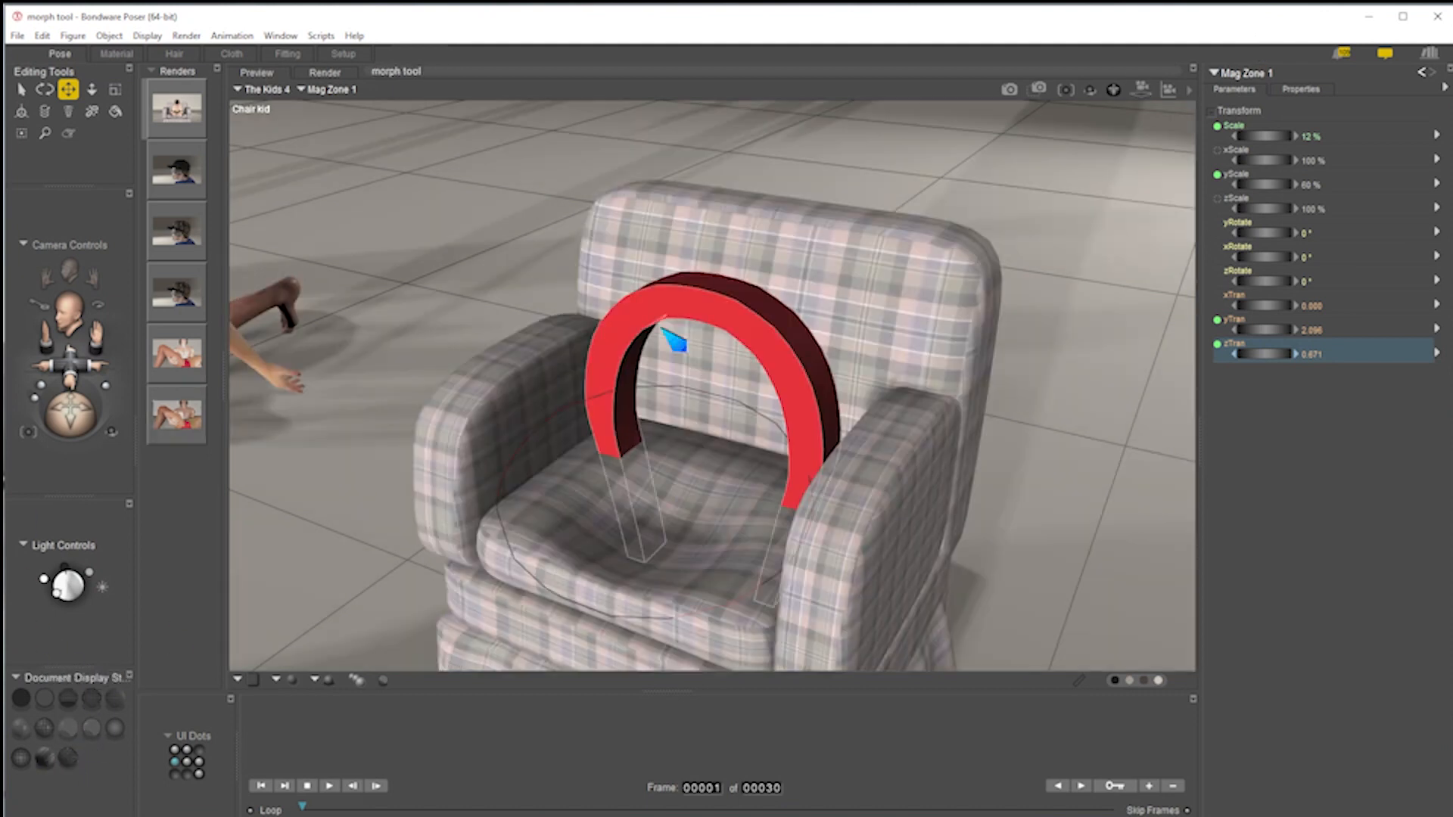
# Step: Select the body of The Kids 4 figure and make it visible on the chair
pyautogui.moveTo(71, 414); pyautogui.dragTo(90, 402)
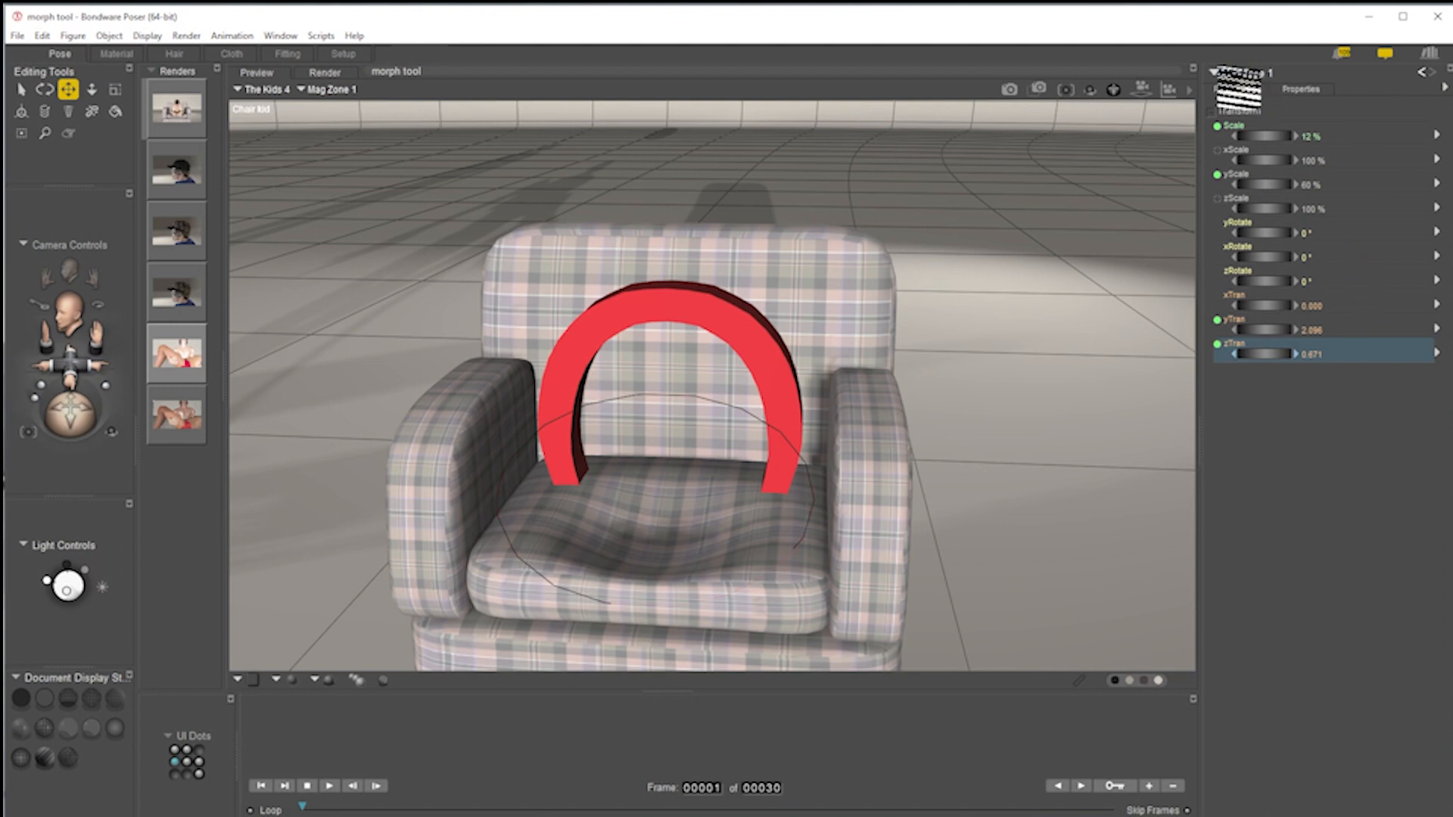
pyautogui.click(334, 90)
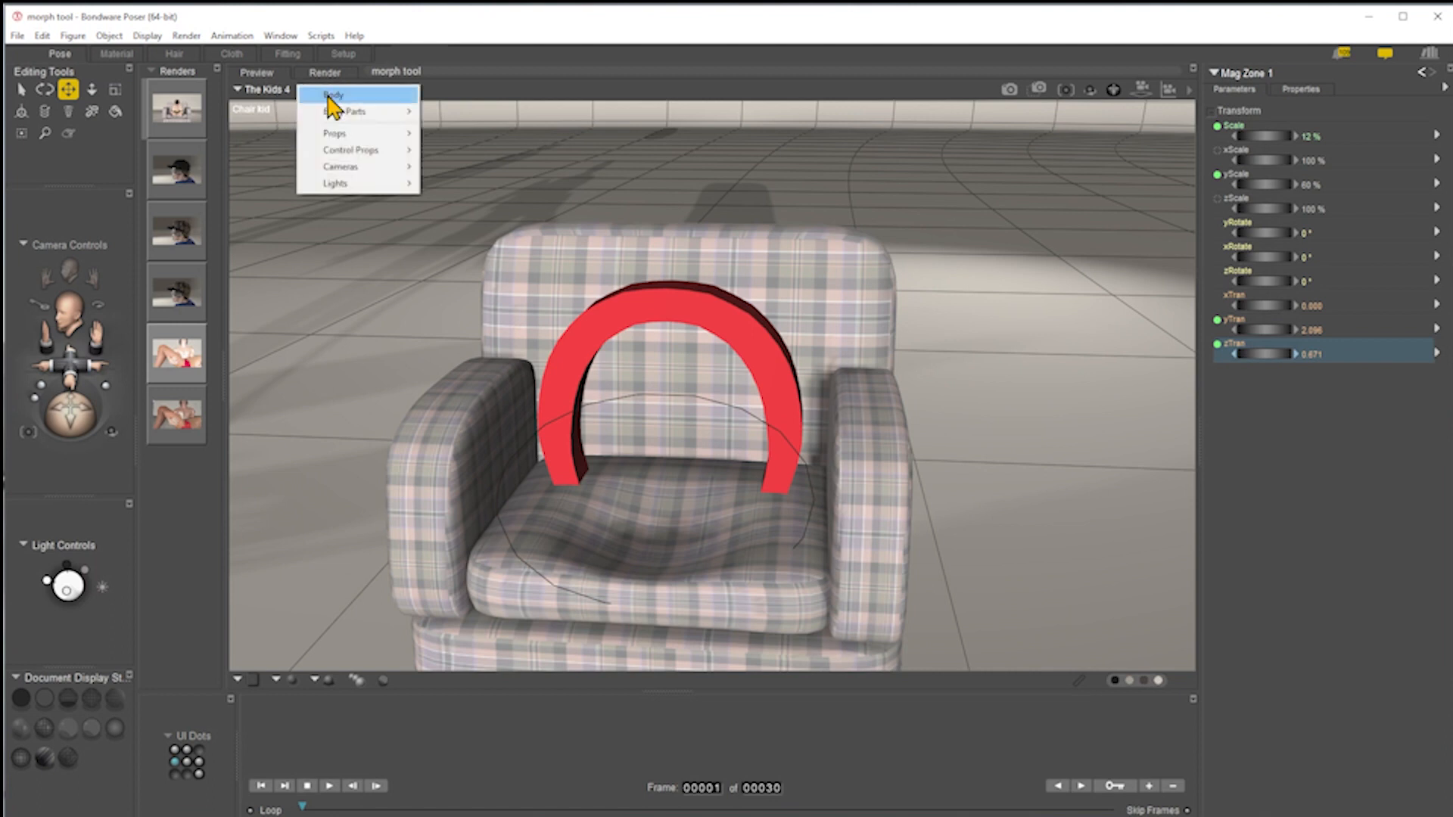
pyautogui.click(334, 94)
pyautogui.click(1301, 90)
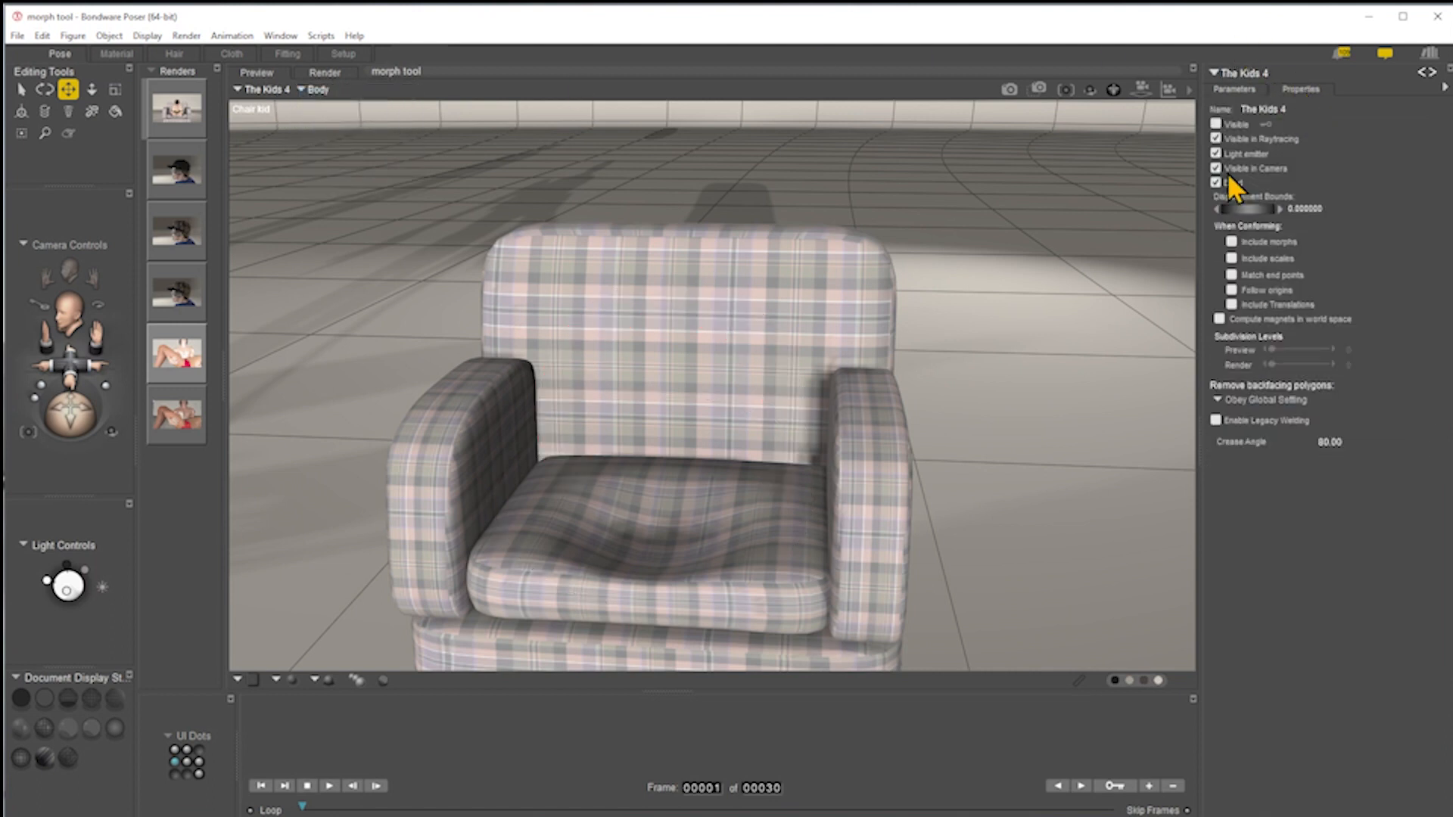
pyautogui.click(1216, 124)
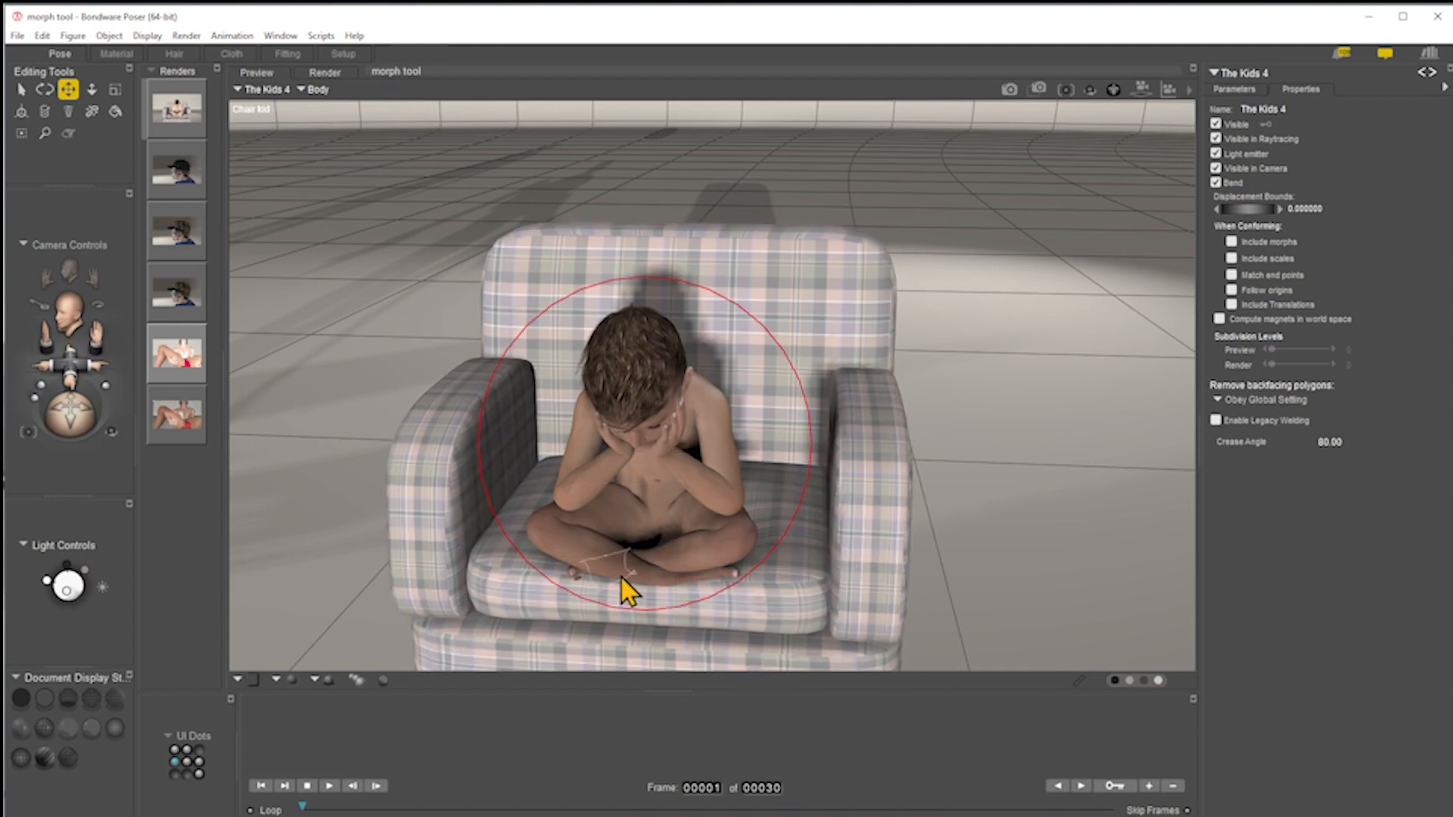
# Step: Select Mag Zone 1 and move it farther forward over the seat cushion to a zTran of 0.963
pyautogui.moveTo(70, 414); pyautogui.dragTo(37, 402)
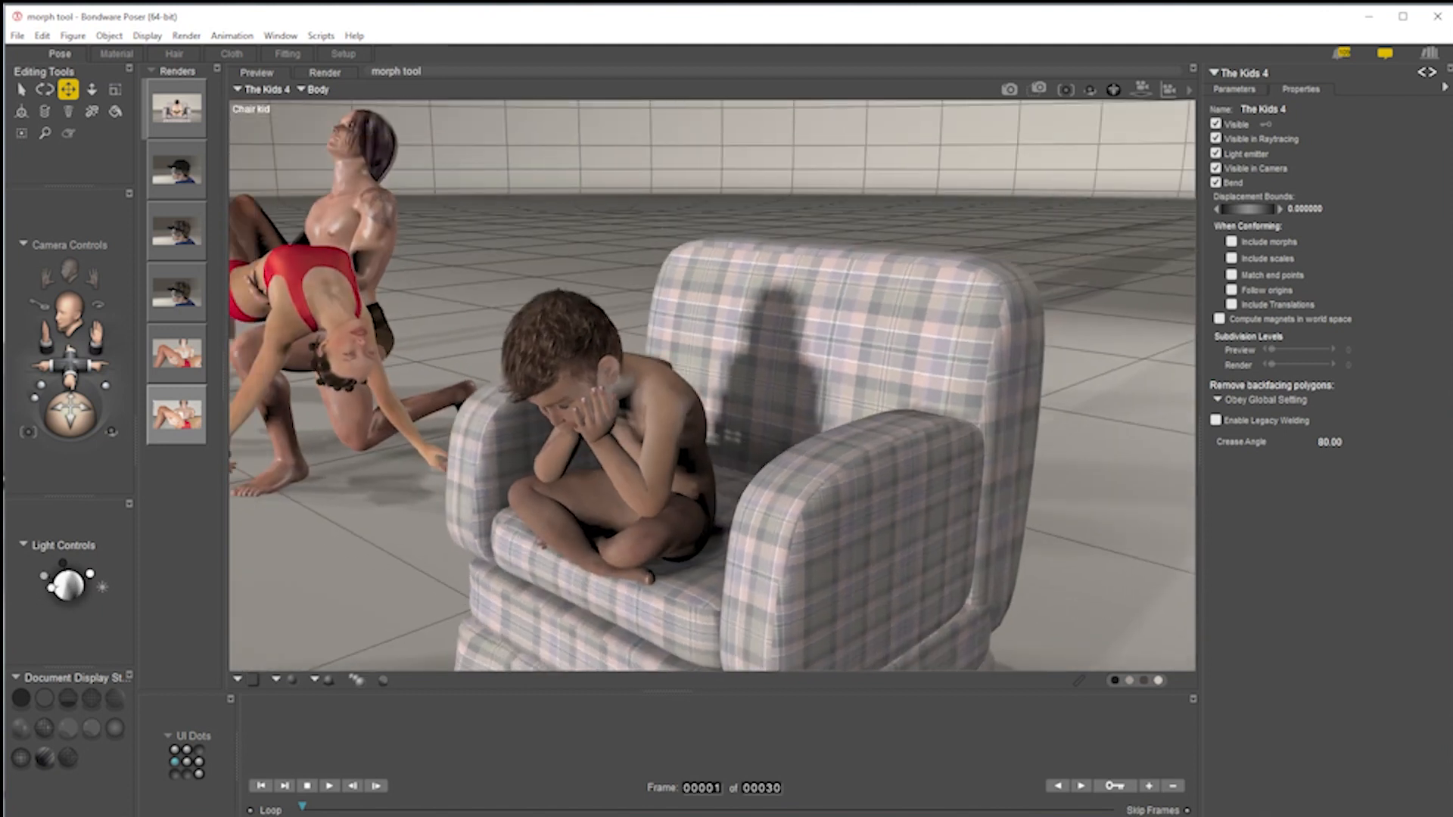
pyautogui.click(868, 385)
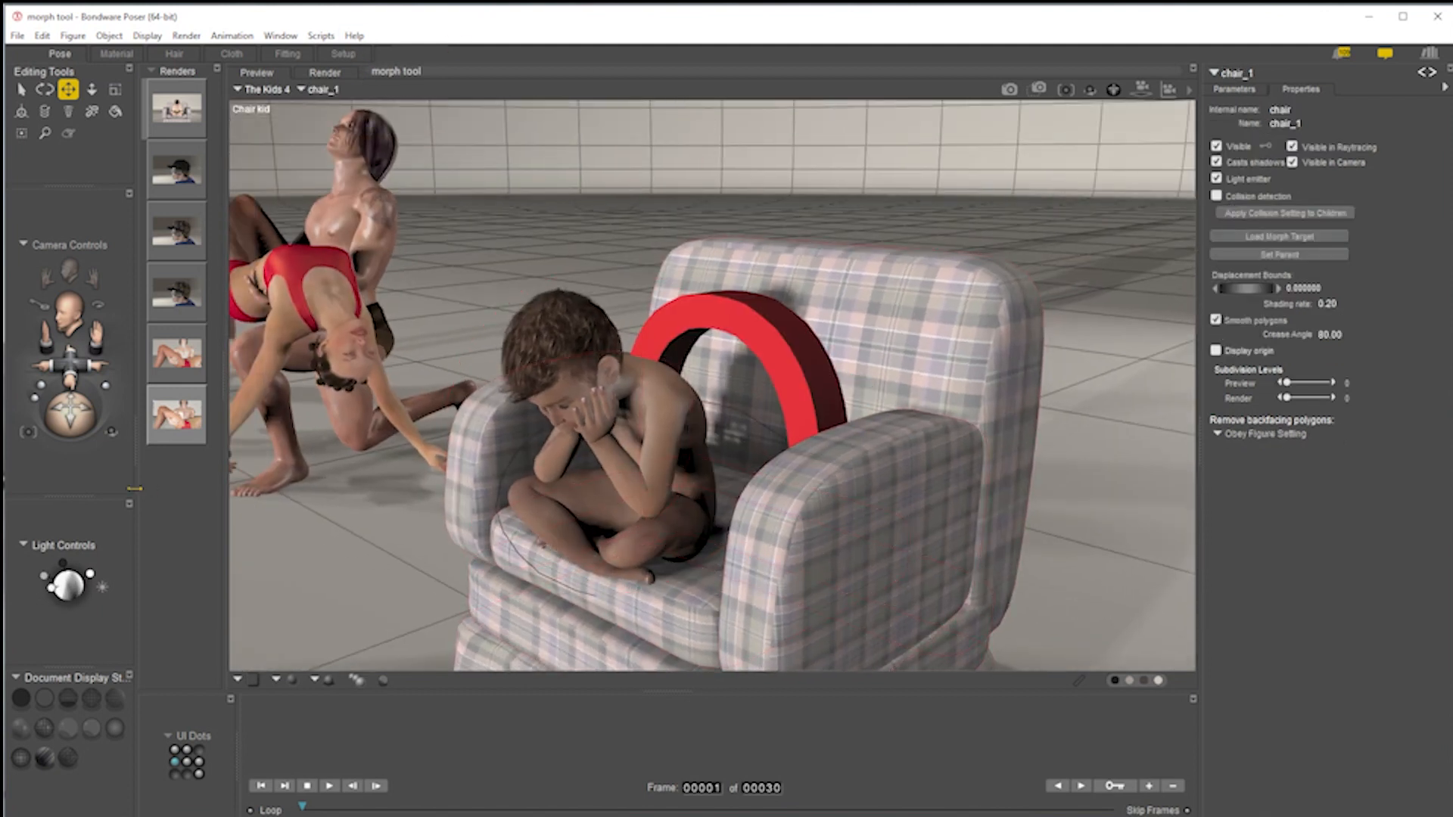
pyautogui.moveTo(57, 398); pyautogui.dragTo(48, 412)
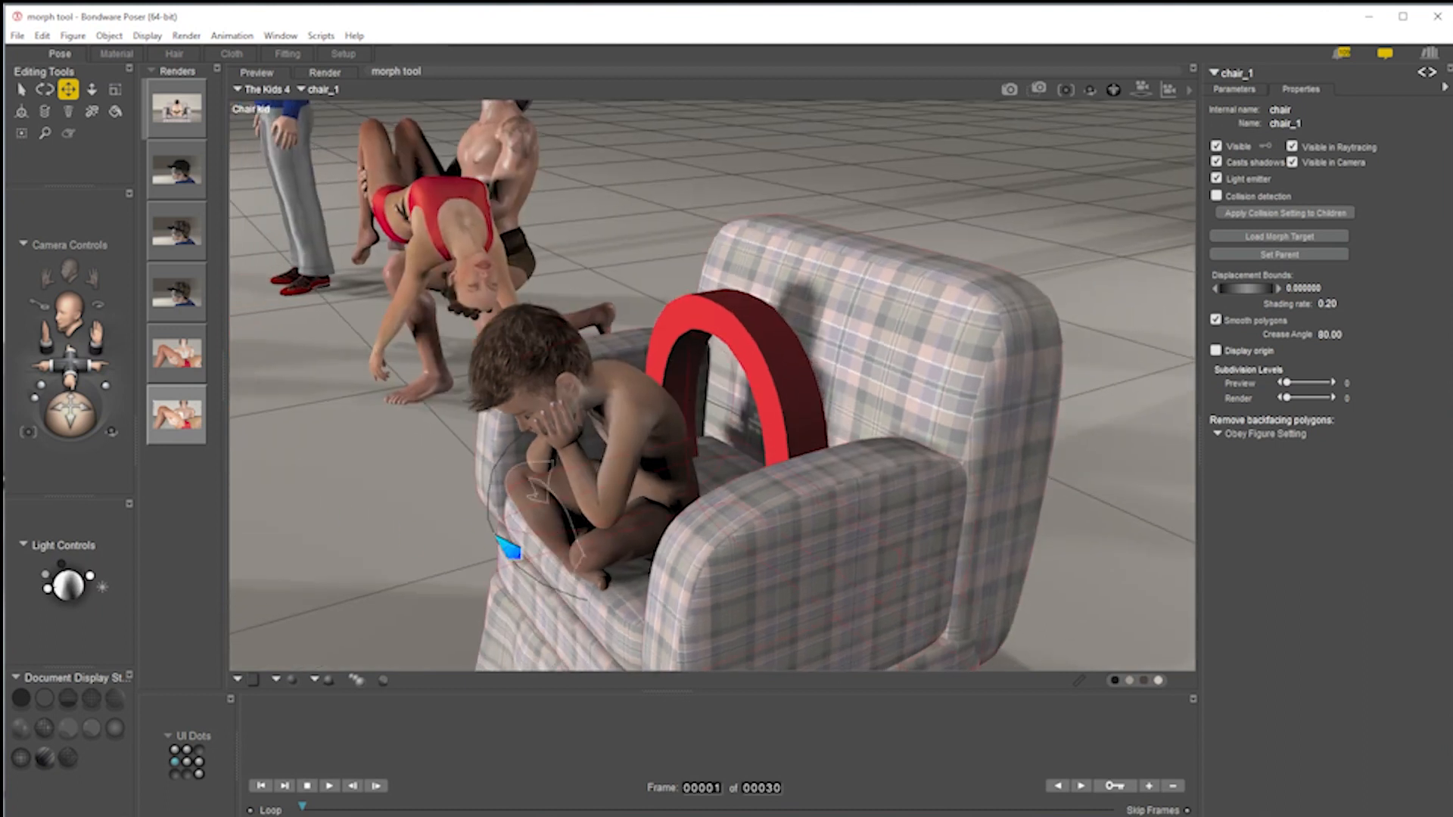
pyautogui.click(498, 541)
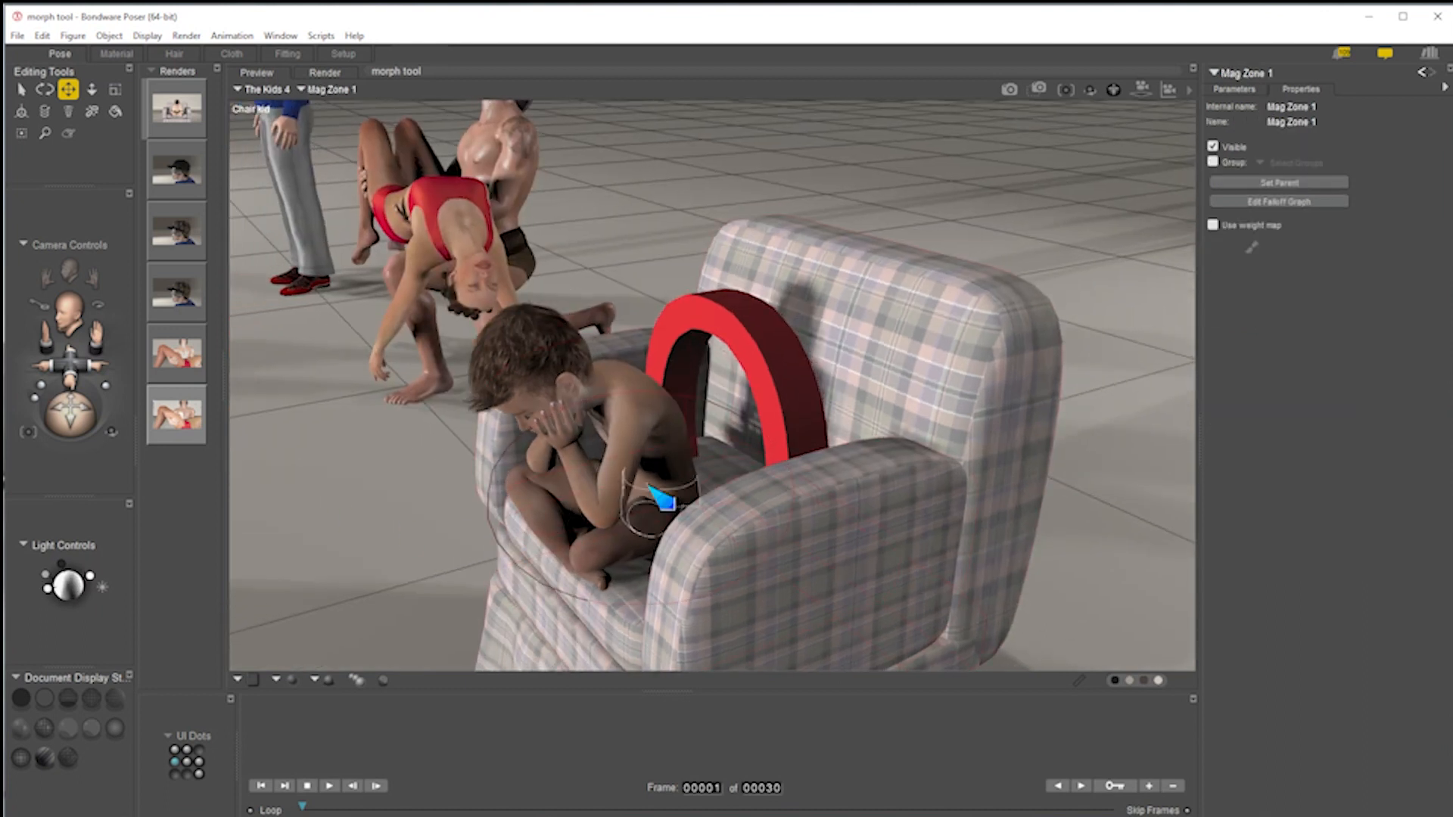
pyautogui.click(1235, 89)
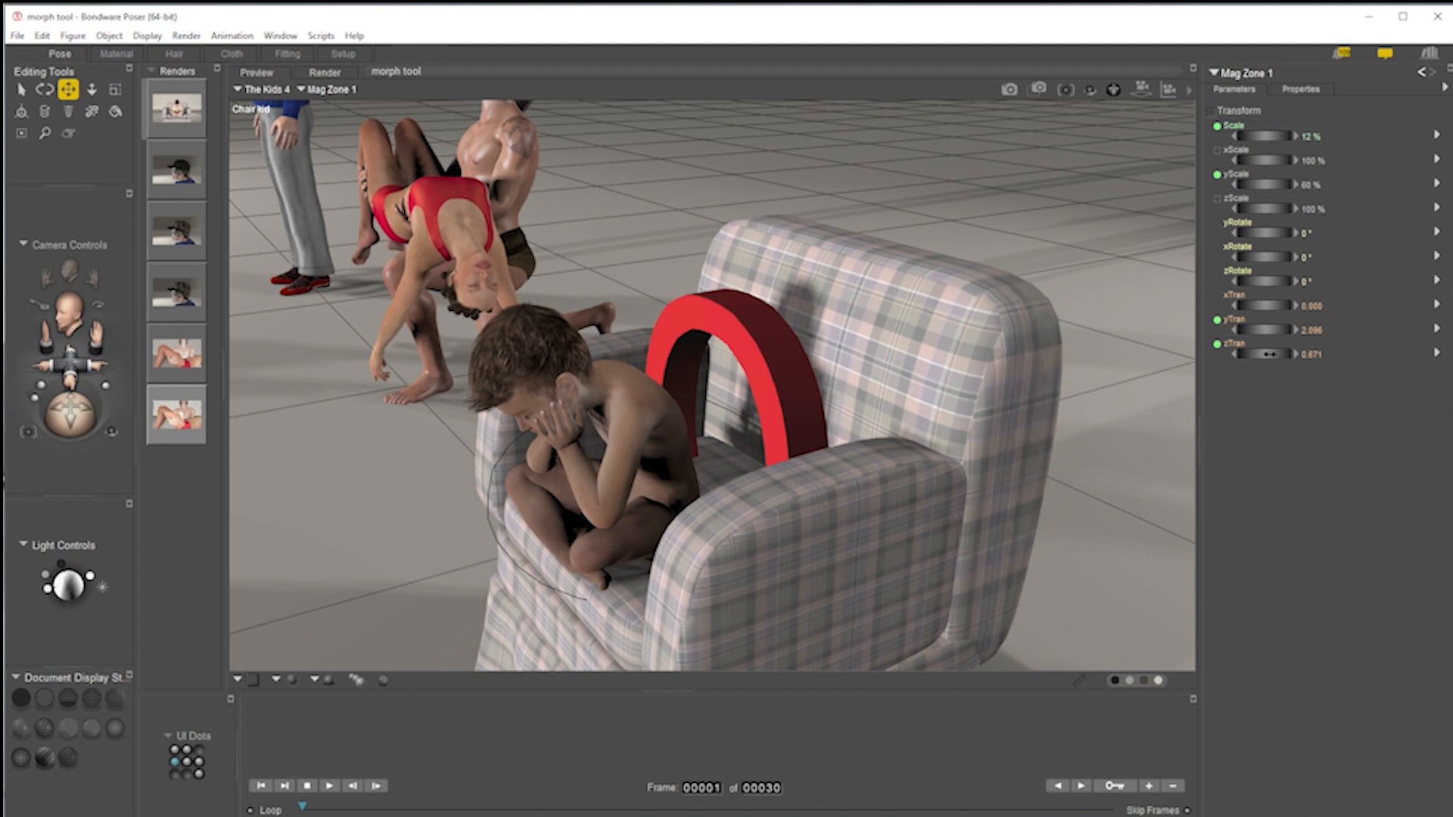
pyautogui.moveTo(1262, 354); pyautogui.dragTo(1294, 354)
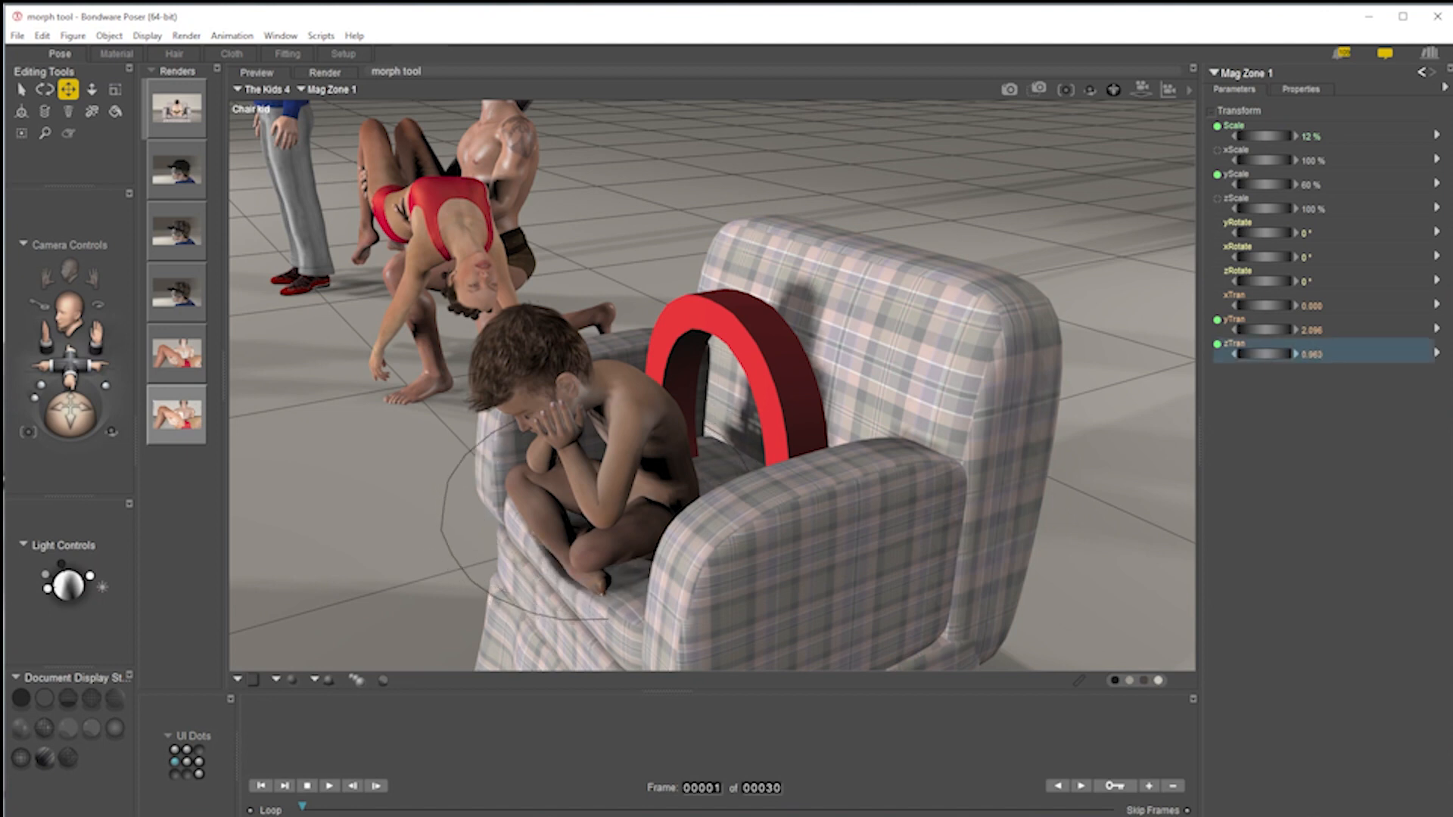
# Step: Select the Mag 1 magnet and set its yTran to -0.834 to make the cushion dent shallower beneath the seated figure
pyautogui.moveTo(66, 416); pyautogui.dragTo(110, 394)
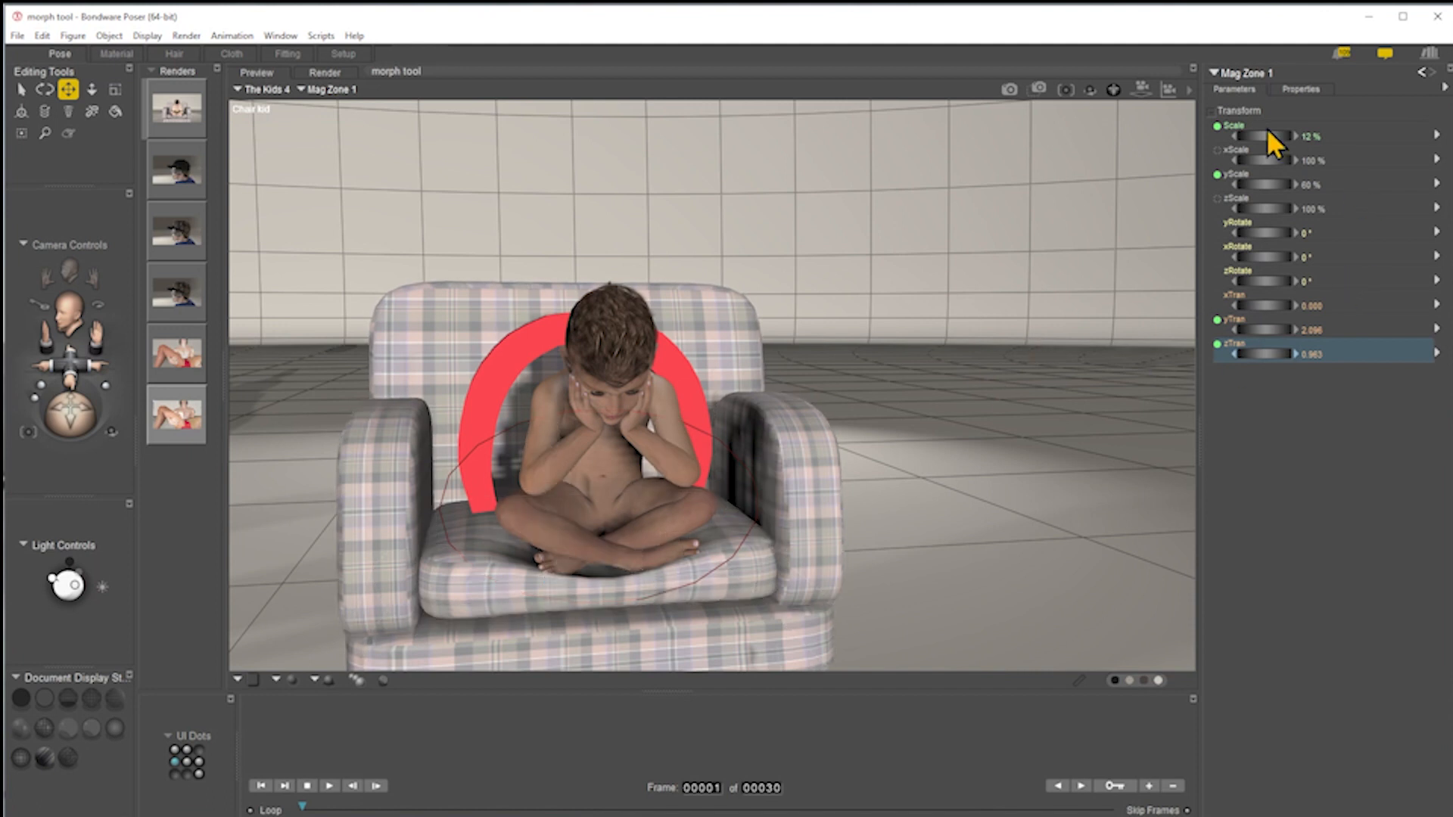
pyautogui.click(501, 385)
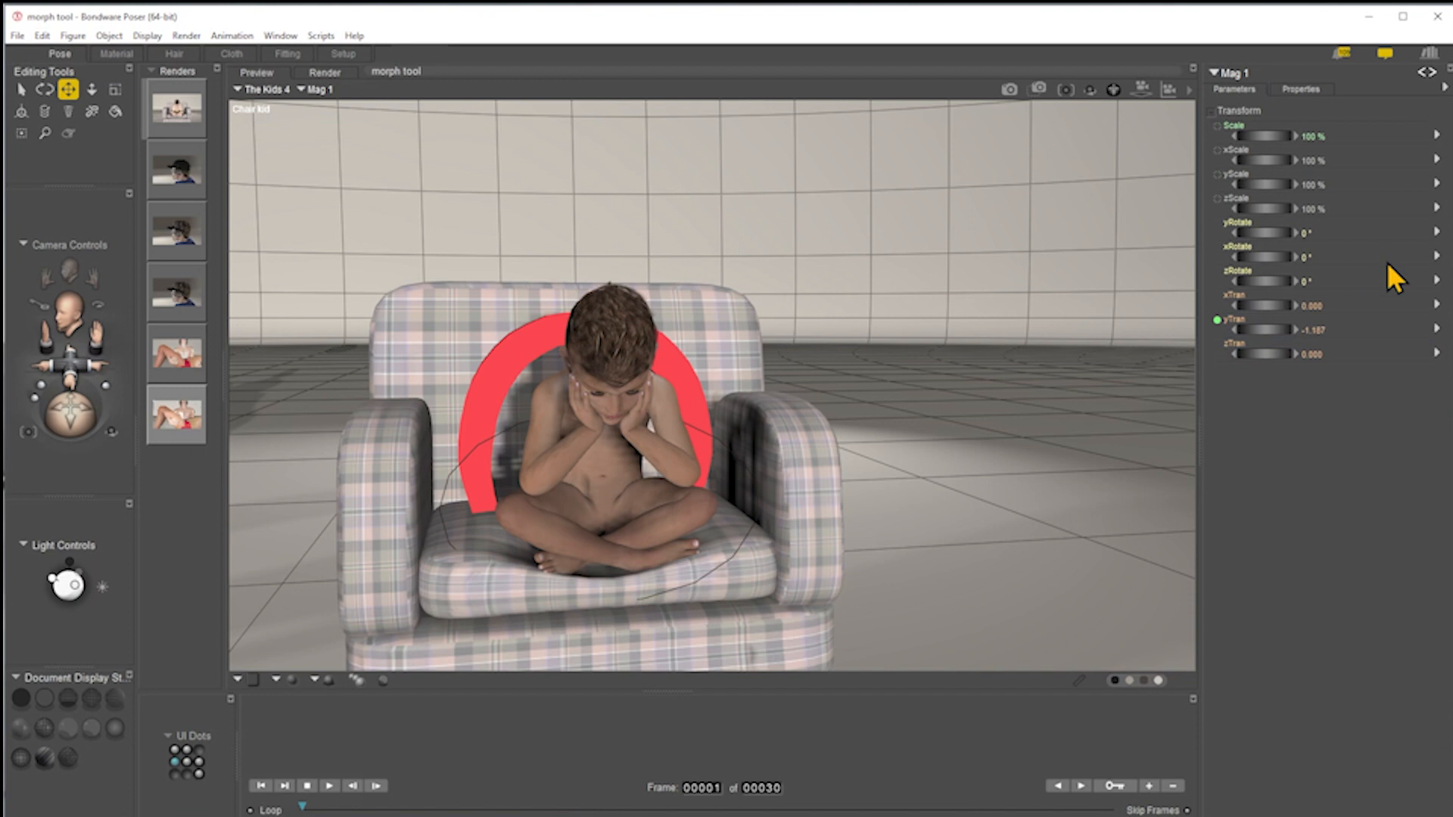
pyautogui.moveTo(1260, 329); pyautogui.dragTo(1288, 329)
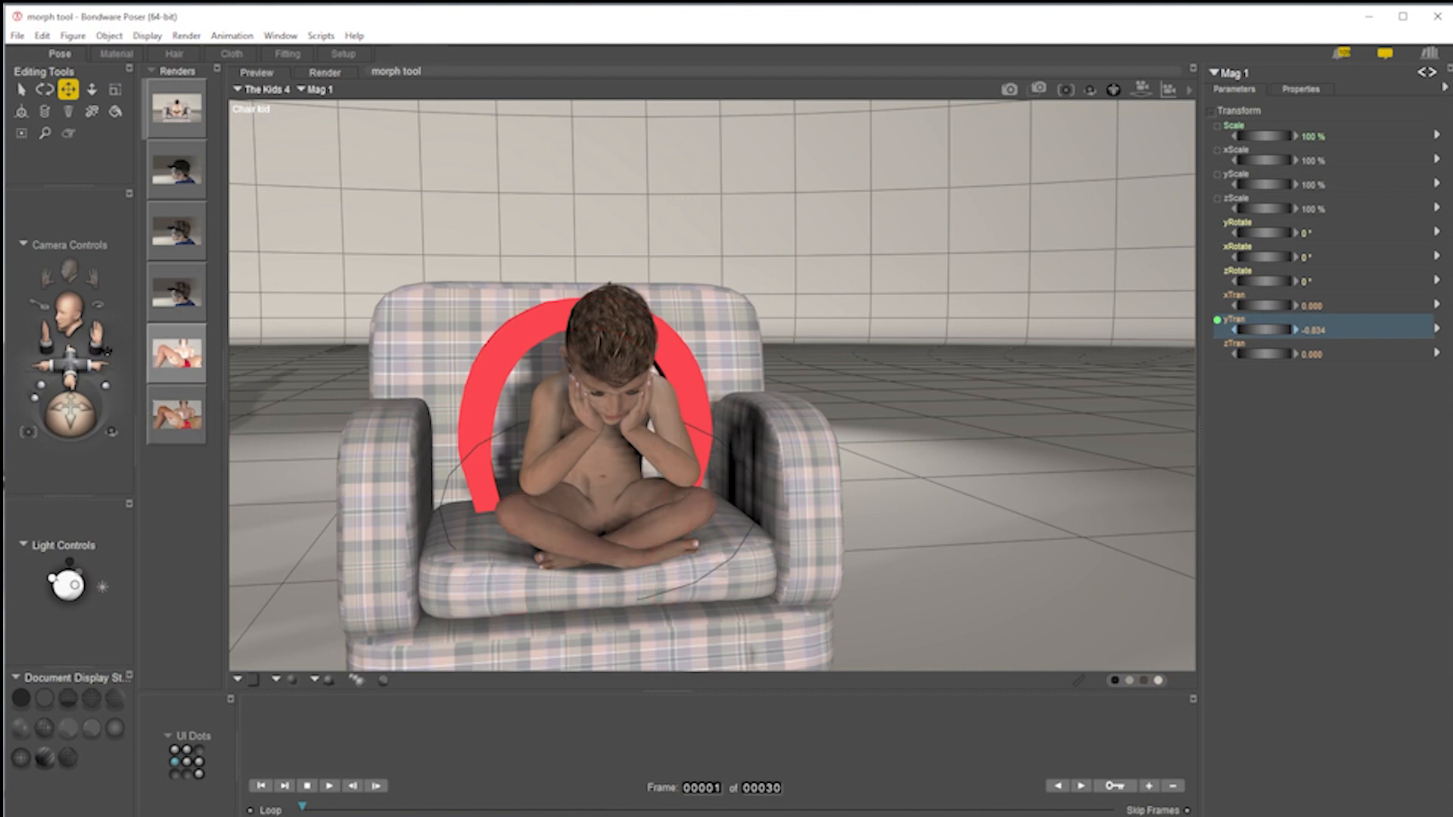
# Step: Select the Shorts figure and make it visible on the seated figure
pyautogui.moveTo(71, 366); pyautogui.dragTo(982, 220)
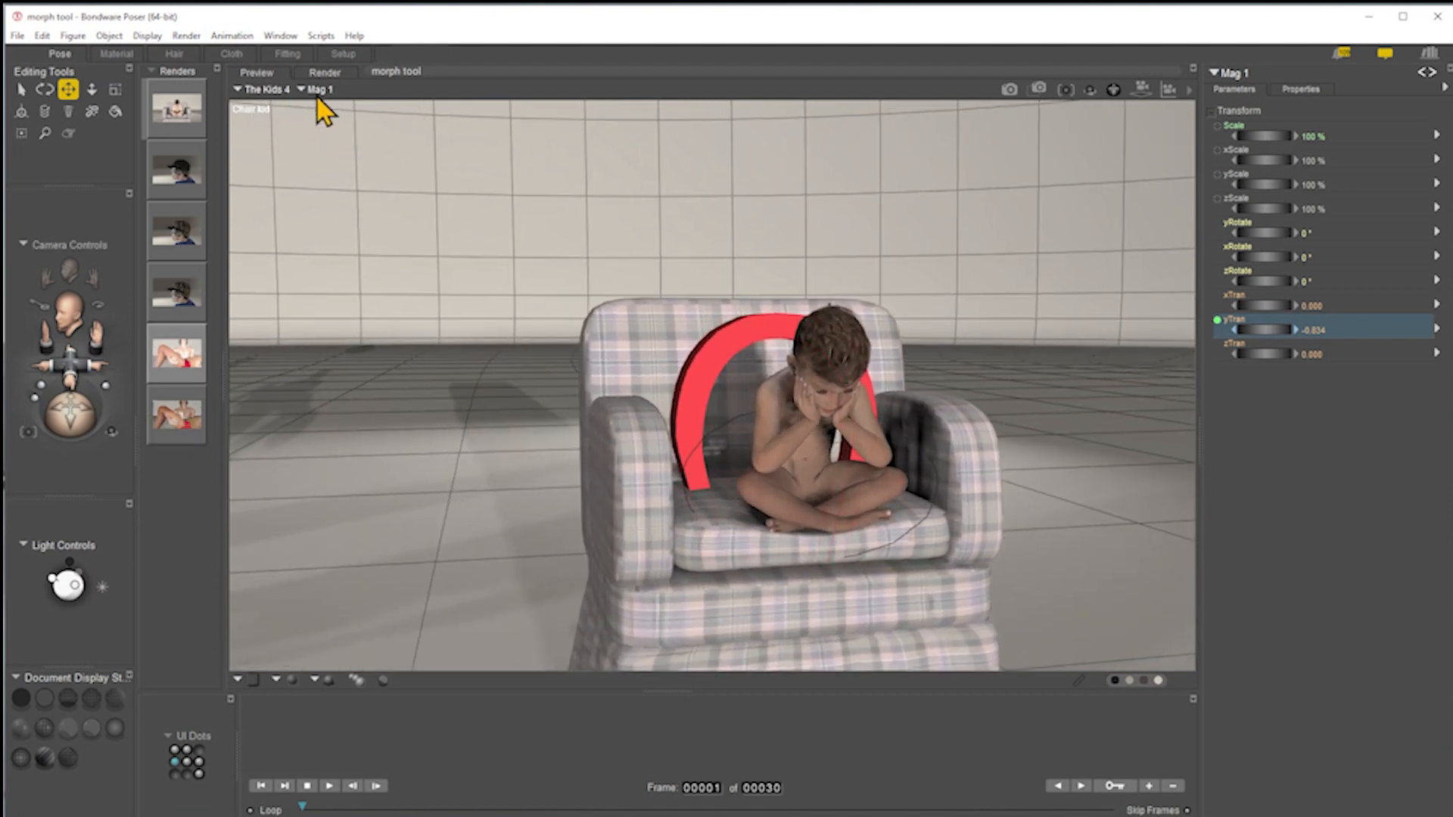
pyautogui.click(266, 91)
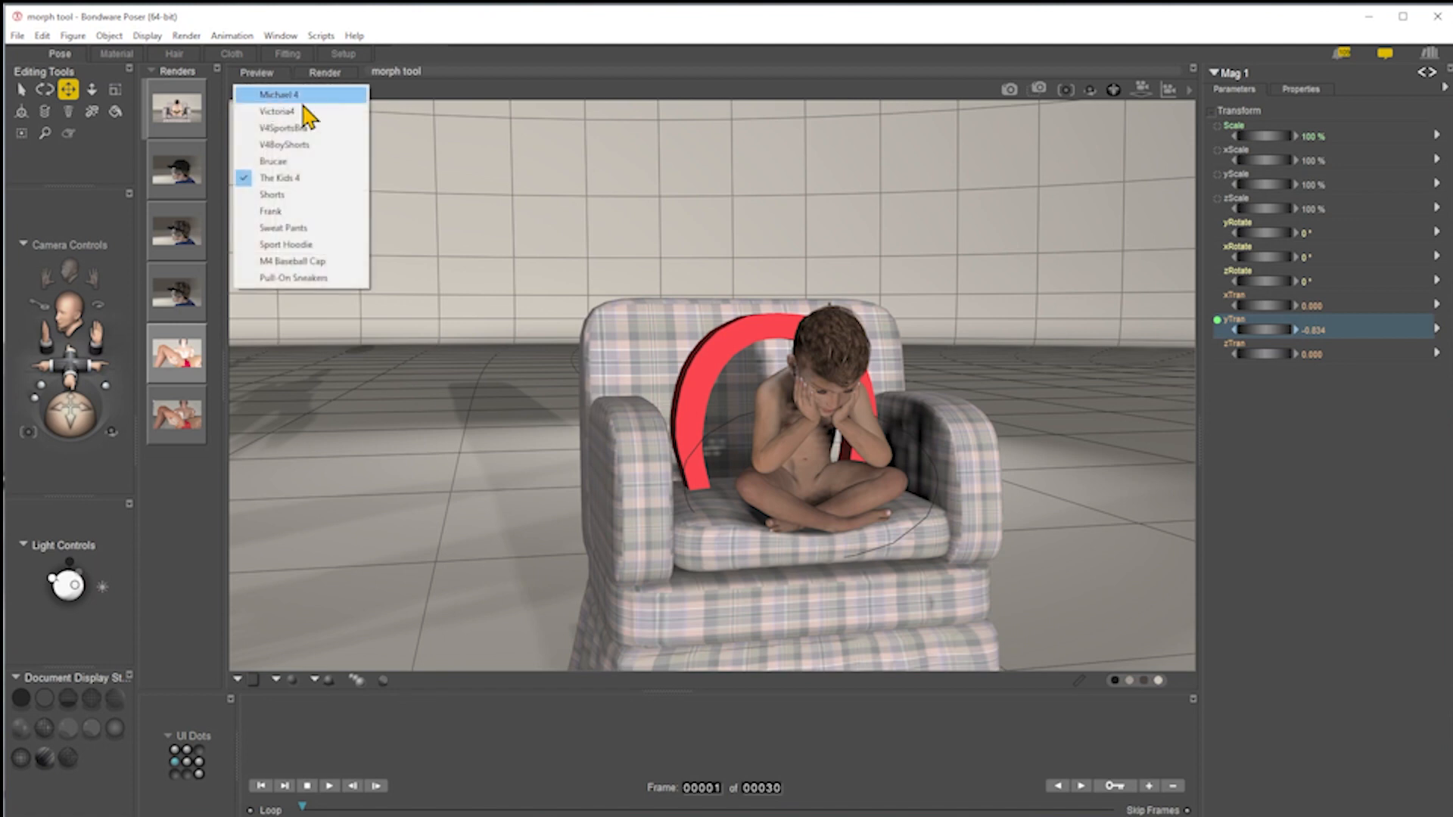
pyautogui.click(288, 194)
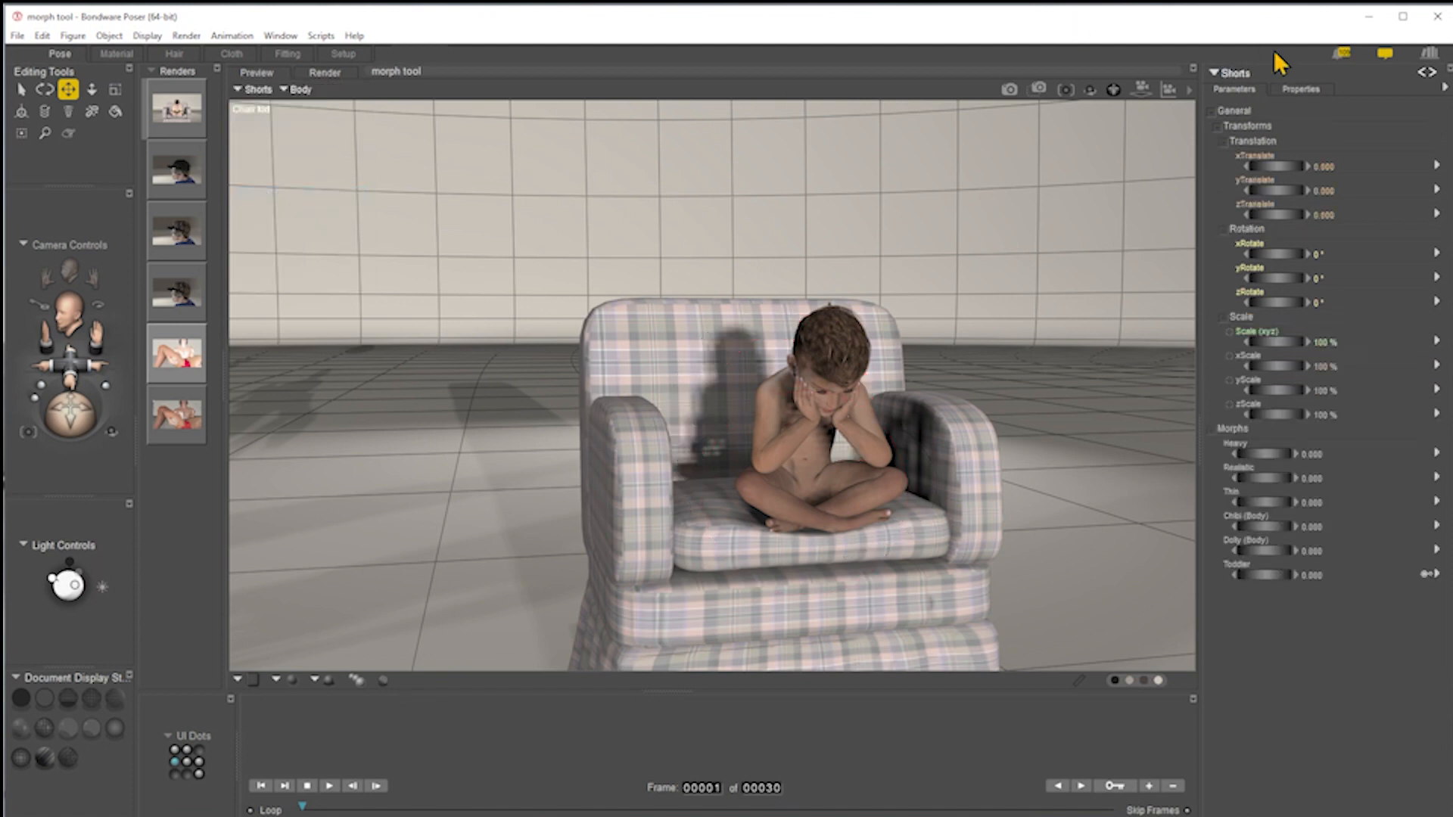
pyautogui.click(1230, 74)
pyautogui.click(1369, 72)
pyautogui.click(1305, 88)
pyautogui.click(1214, 128)
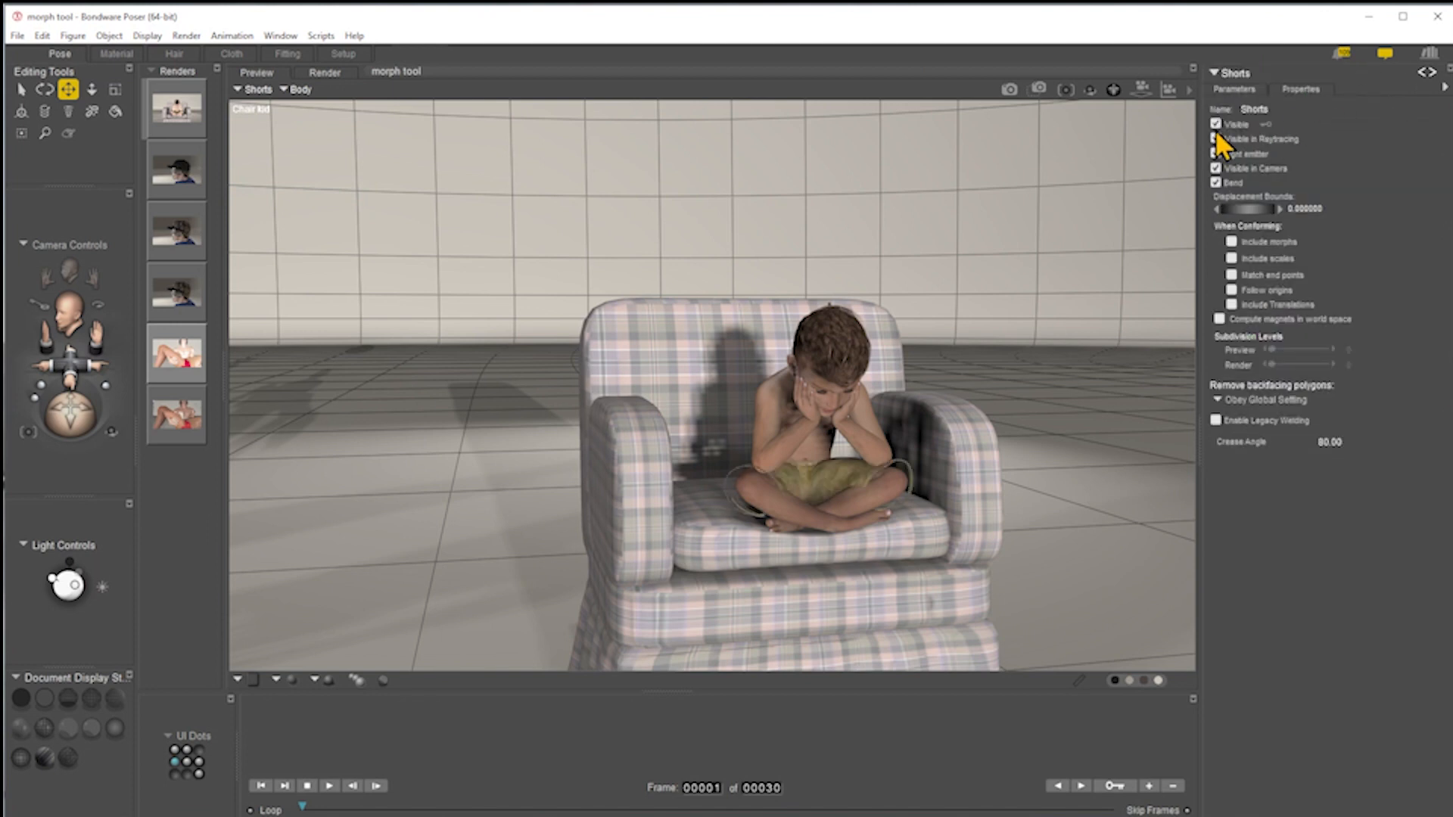
# Step: Frame the chair and seated figure from the front in the Chair kid camera and start a SuperFly render
pyautogui.moveTo(78, 409); pyautogui.dragTo(72, 411)
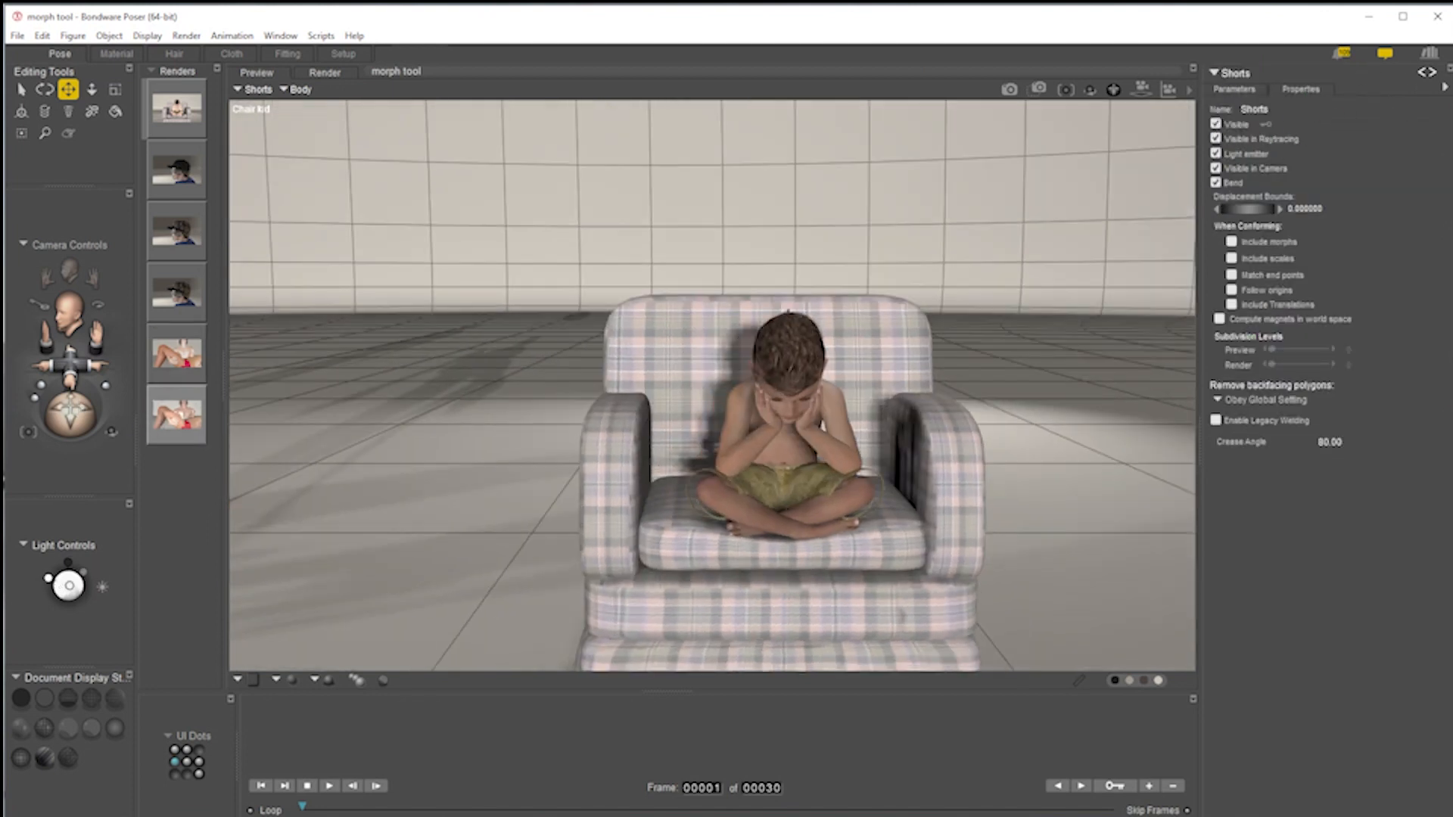
pyautogui.moveTo(71, 351); pyautogui.dragTo(100, 310)
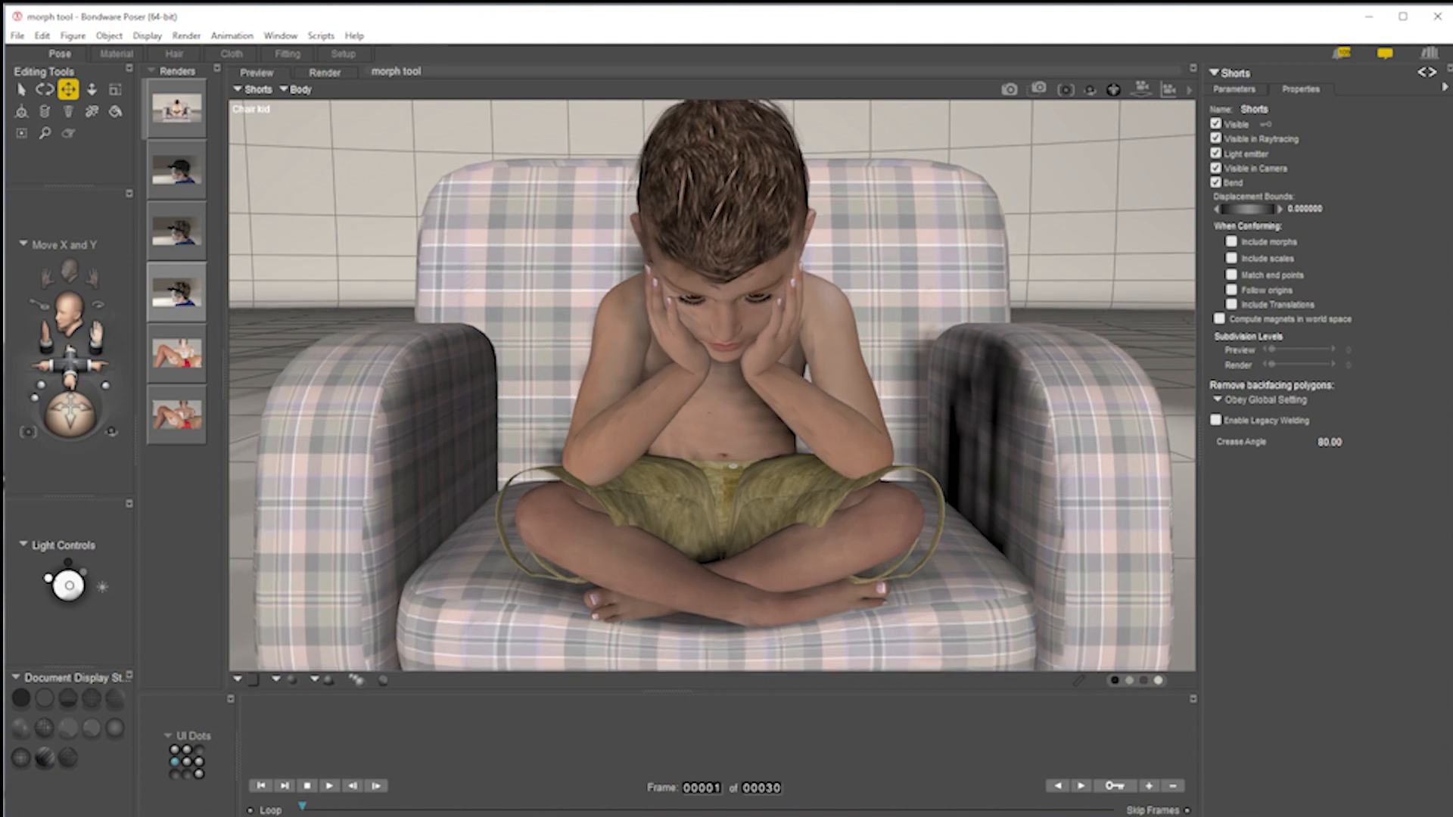
pyautogui.click(1010, 89)
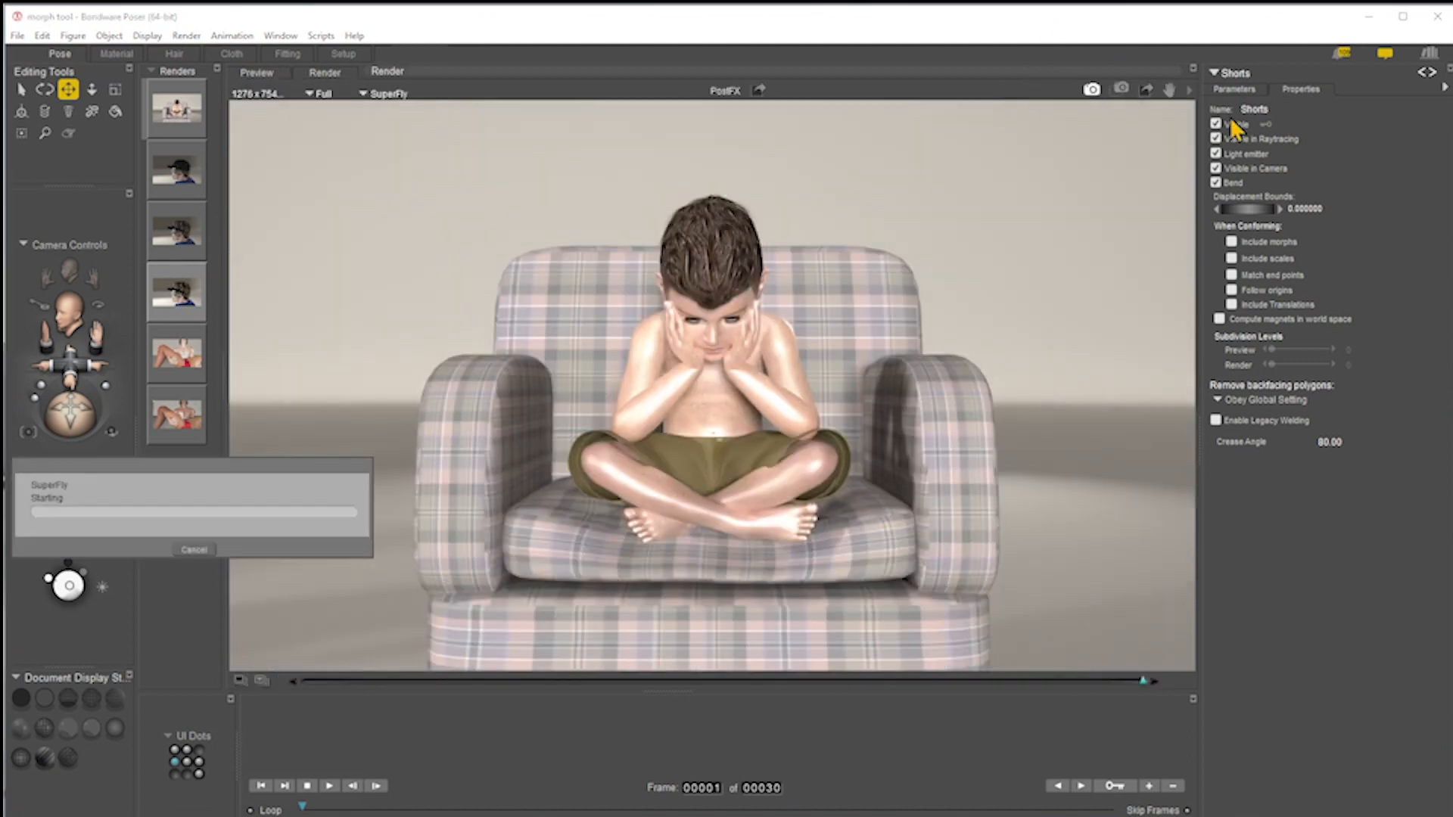